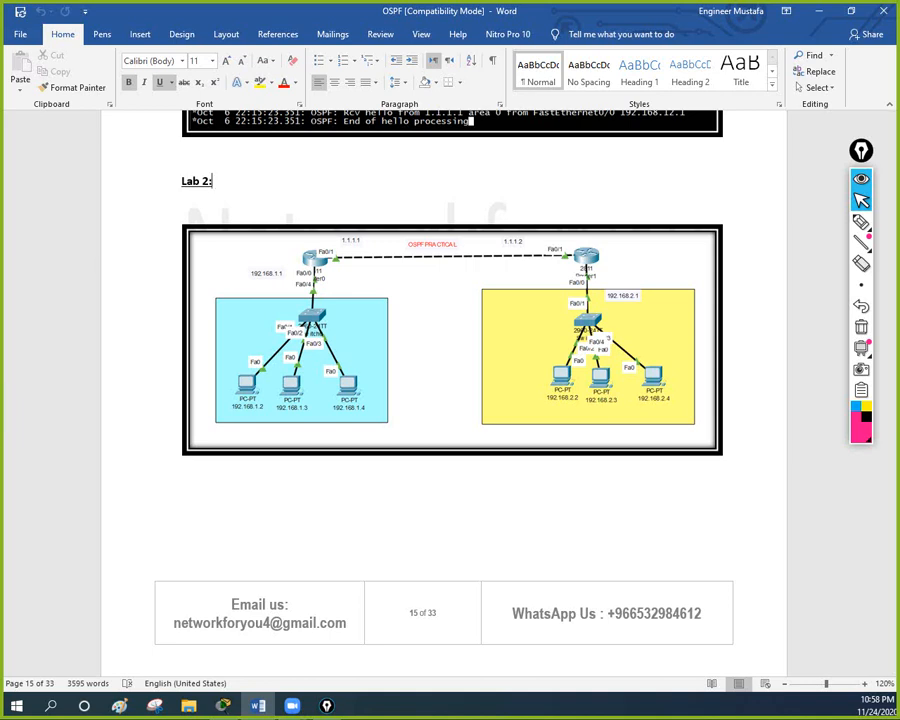
# Examine the Lab 2 OSPF topology diagram and the R1 and R2 configuration table in the document.
pyautogui.scroll(-3, 474, 185)
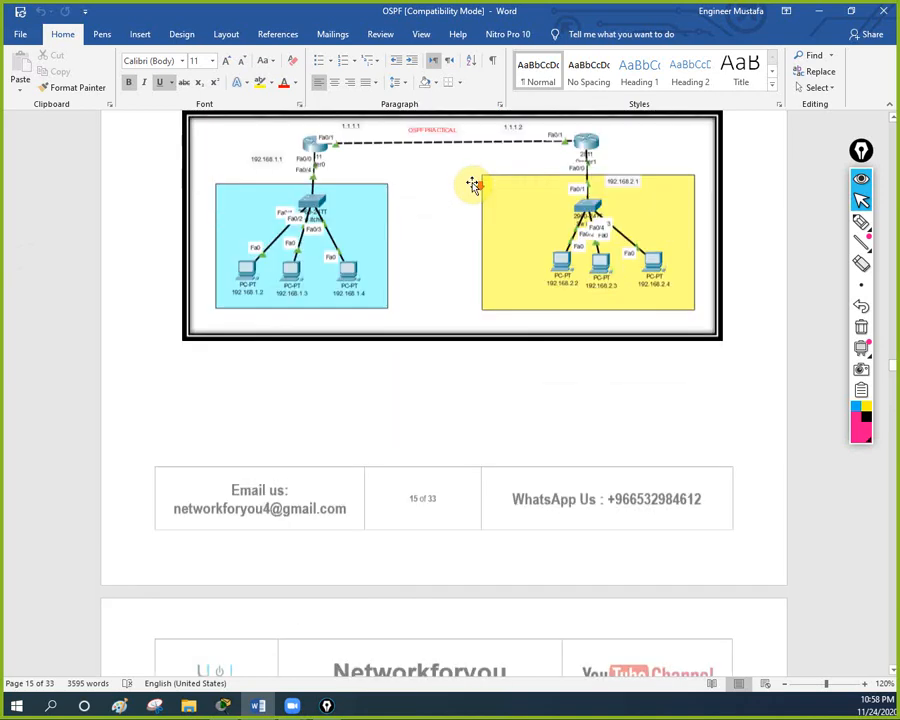
pyautogui.scroll(-6, 472, 186)
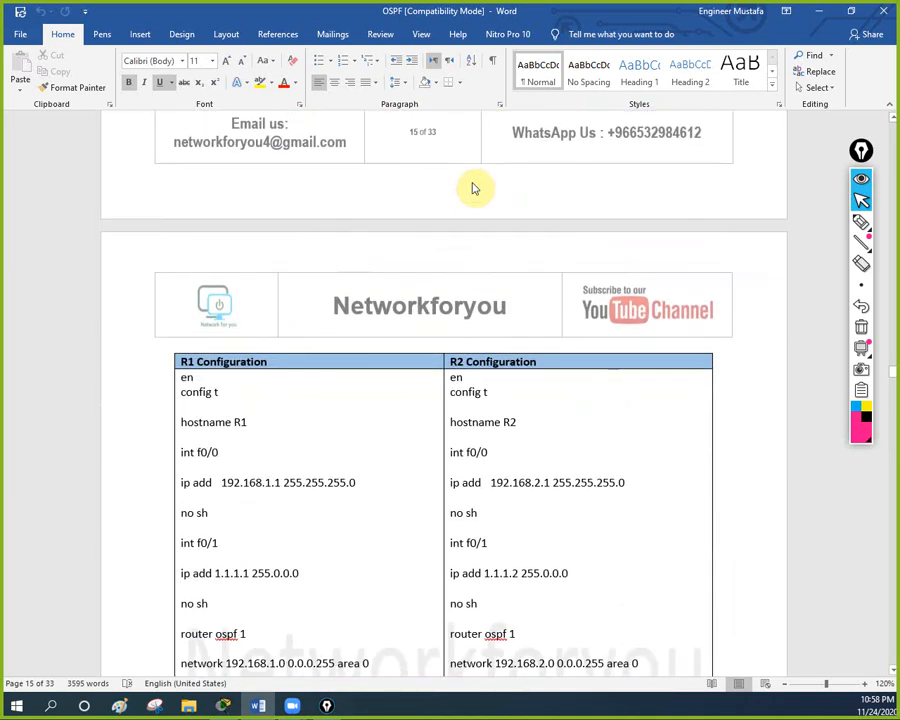
pyautogui.scroll(-2, 474, 189)
pyautogui.scroll(11, 474, 186)
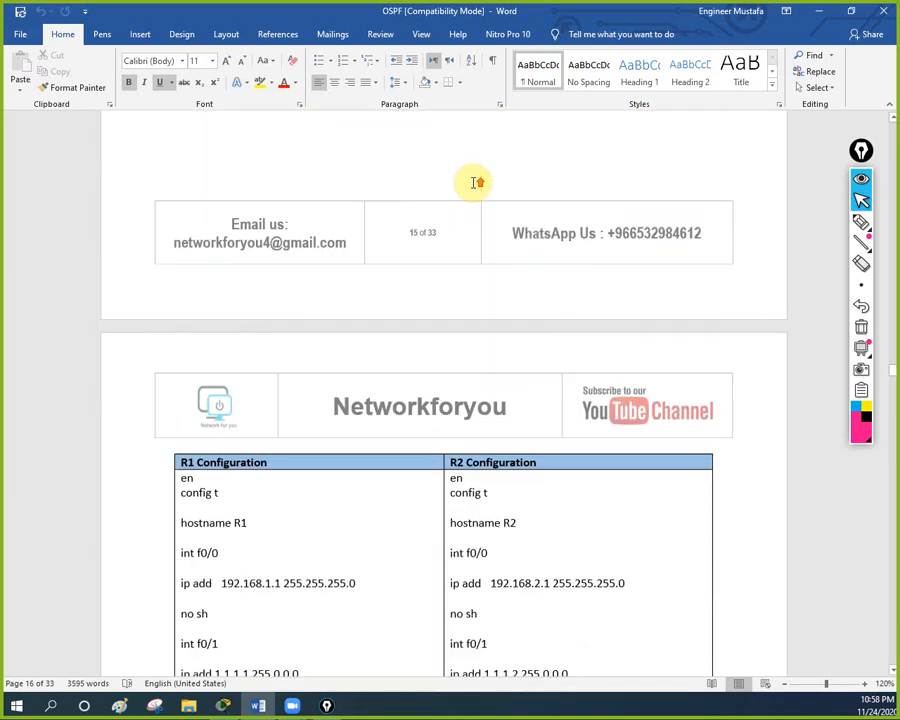
pyautogui.scroll(1, 470, 187)
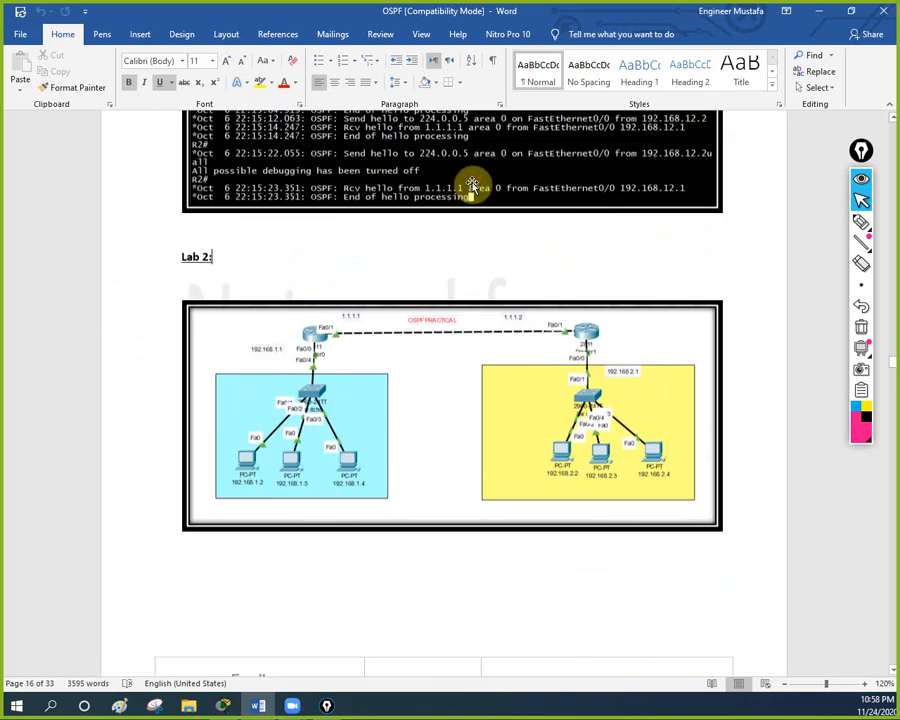
pyautogui.scroll(-4, 474, 183)
pyautogui.scroll(-2, 472, 184)
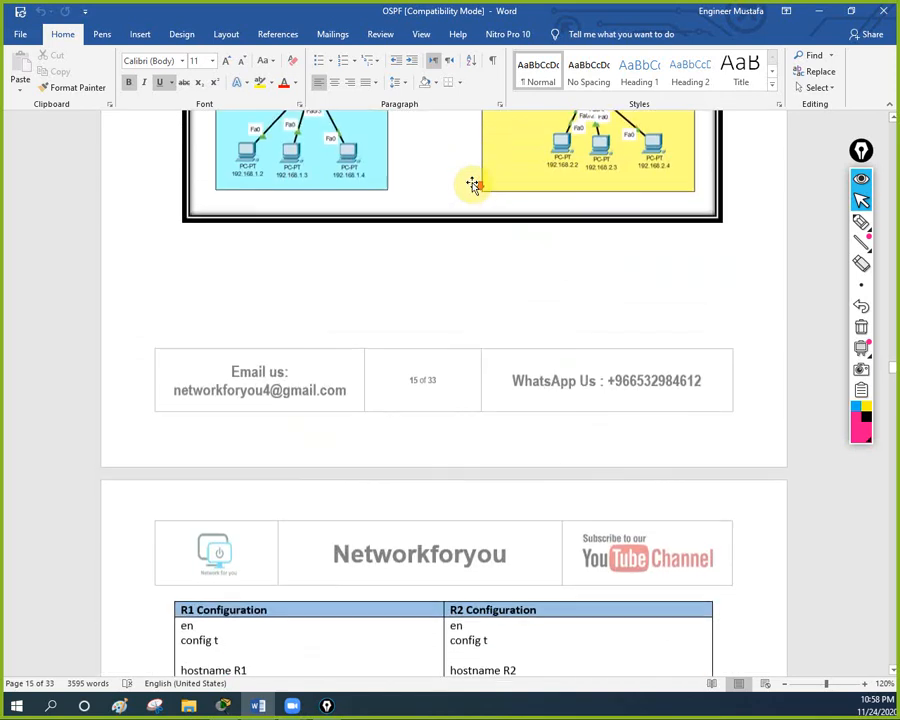
pyautogui.scroll(3, 472, 184)
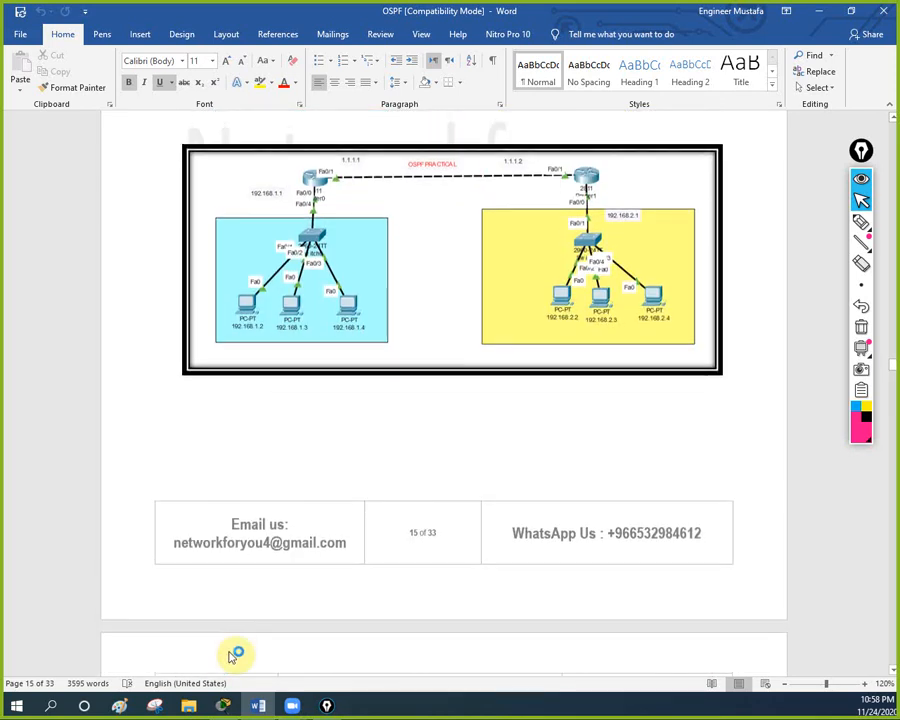
# Switch to Cisco Packet Tracer and place two 2811 routers side by side near the top of the workspace.
pyautogui.click(223, 706)
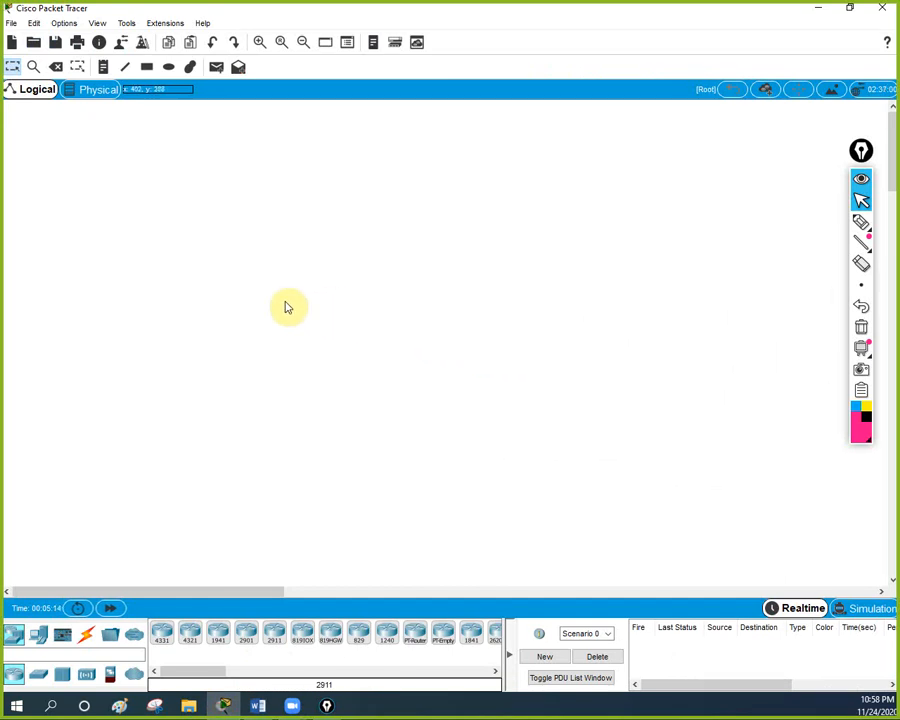
pyautogui.moveTo(202, 677); pyautogui.dragTo(262, 677)
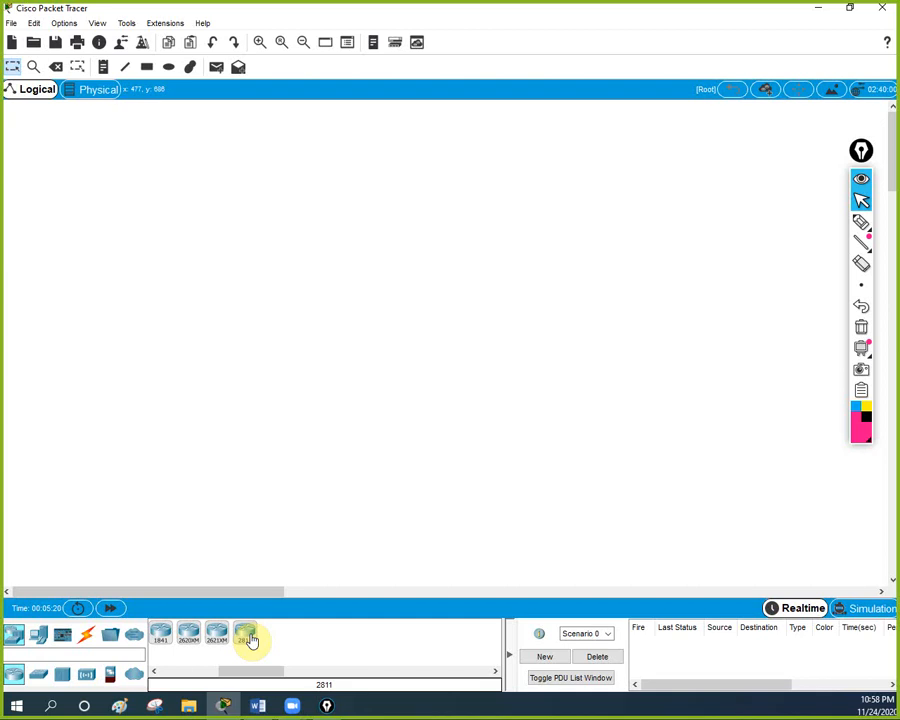
pyautogui.moveTo(250, 640); pyautogui.dragTo(258, 158)
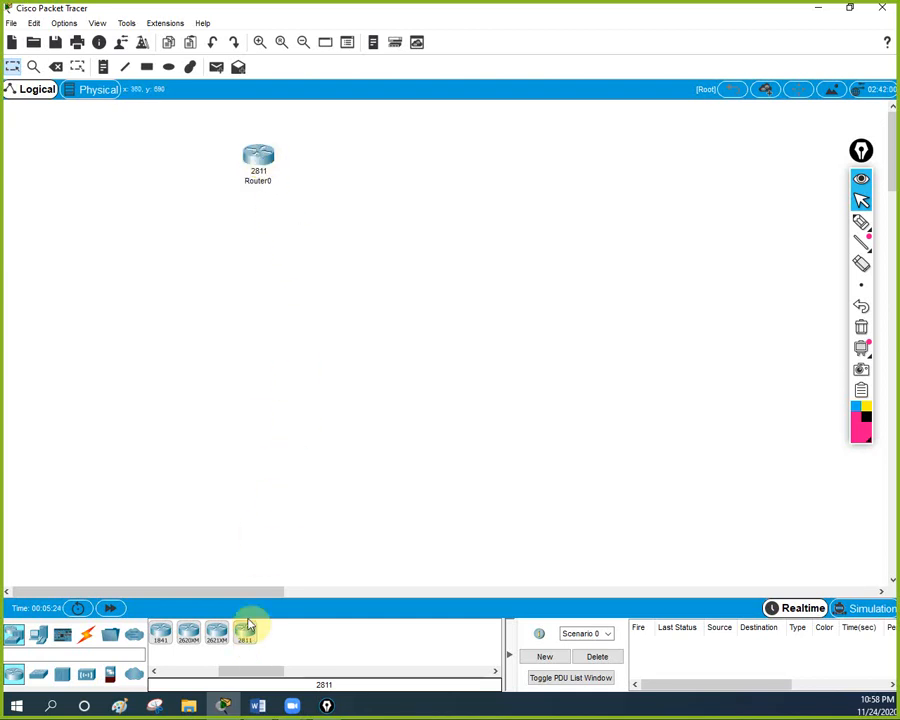
pyautogui.moveTo(243, 632); pyautogui.dragTo(497, 160)
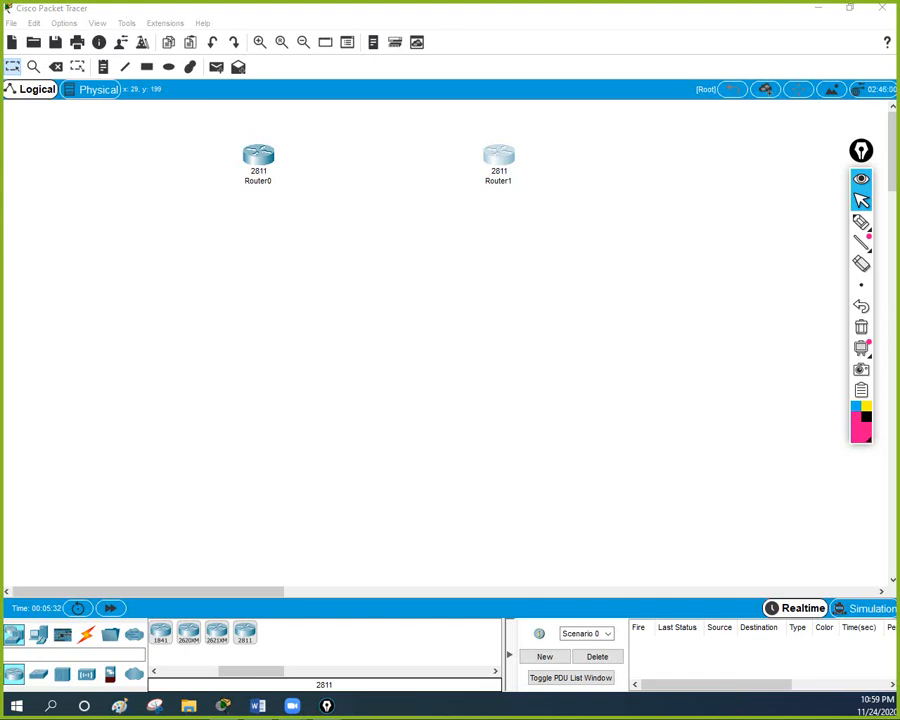
pyautogui.click(346, 390)
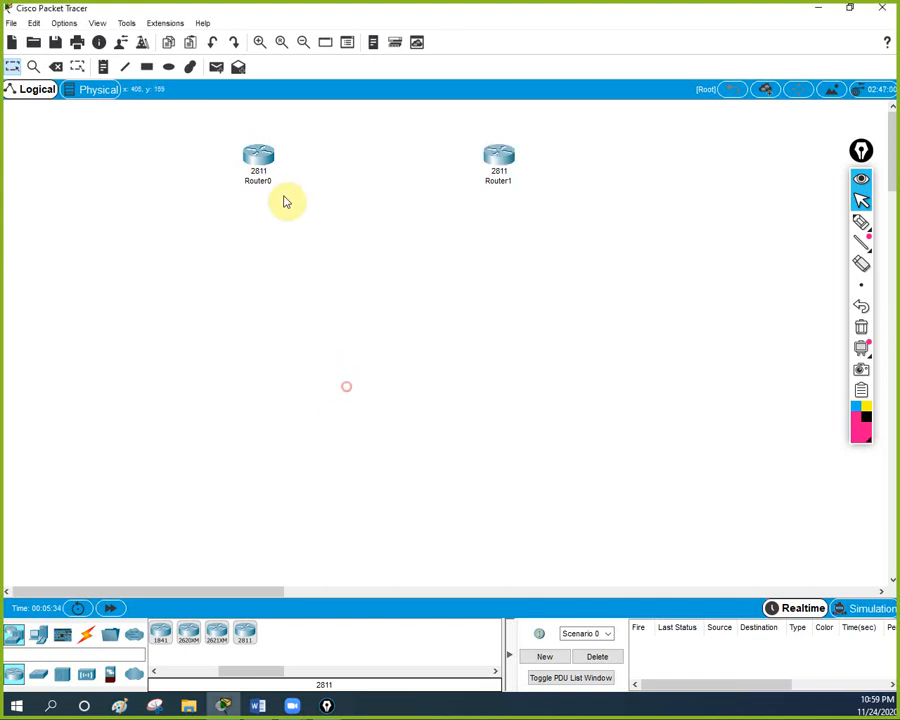
# Reposition the left 2811 router and rename it HO.
pyautogui.moveTo(255, 159); pyautogui.dragTo(284, 158)
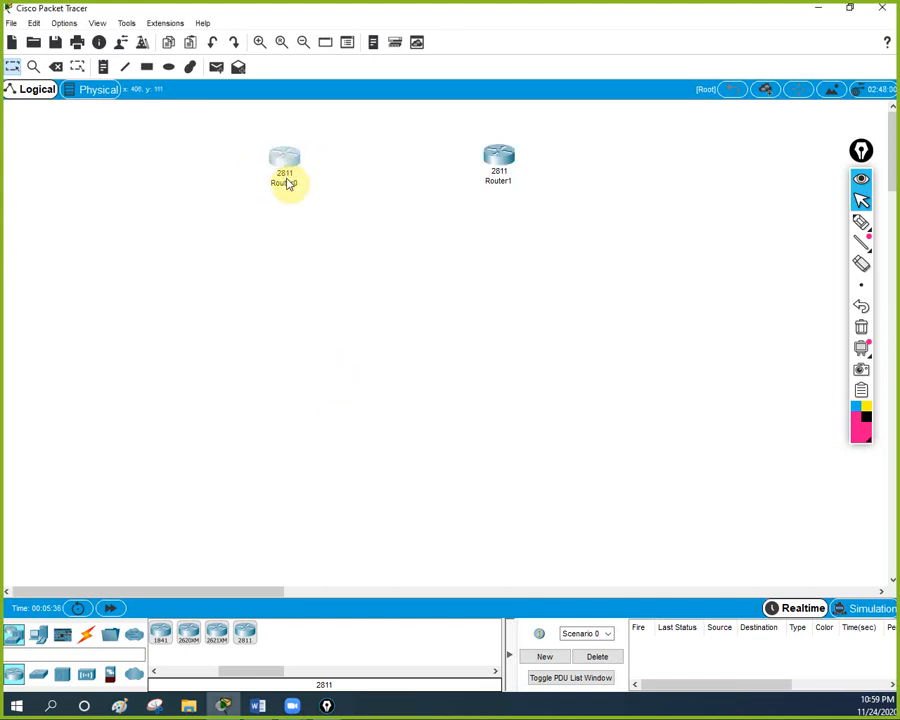
pyautogui.click(286, 181)
pyautogui.click(353, 157)
pyautogui.moveTo(286, 156); pyautogui.dragTo(253, 146)
pyautogui.click(255, 174)
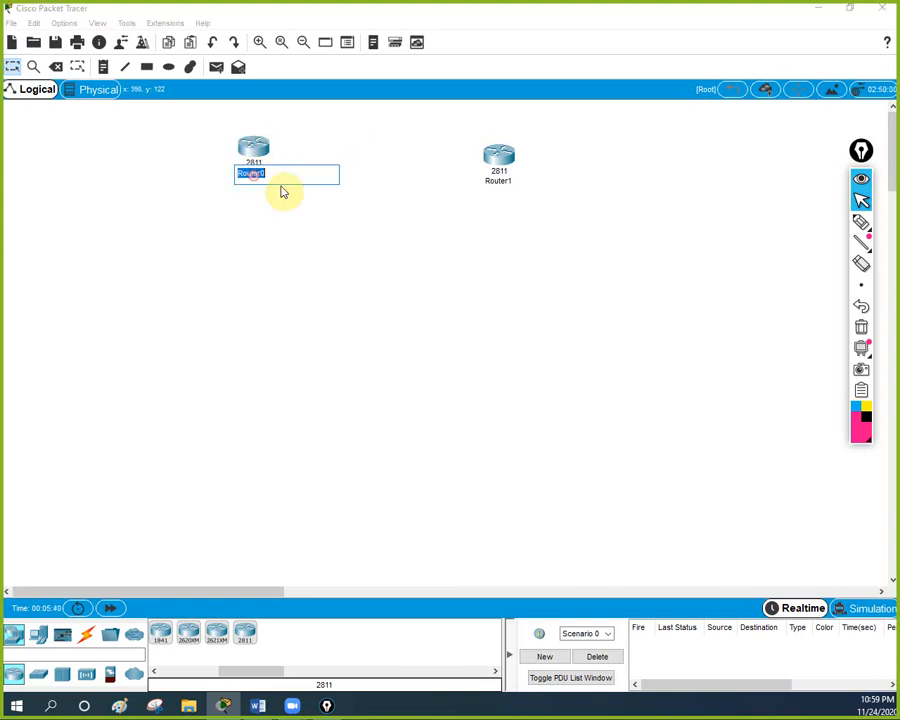
pyautogui.write('HO')
# Rename the right 2811 router Branch Office and move it farther from the other router.
pyautogui.click(495, 181)
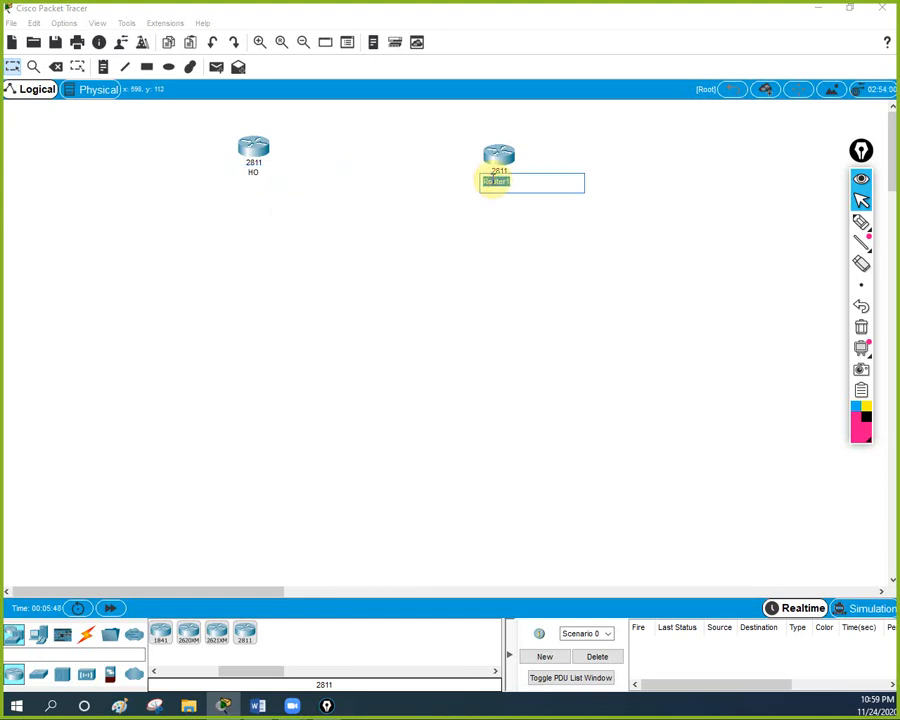
pyautogui.write('Branch Office')
pyautogui.click(416, 288)
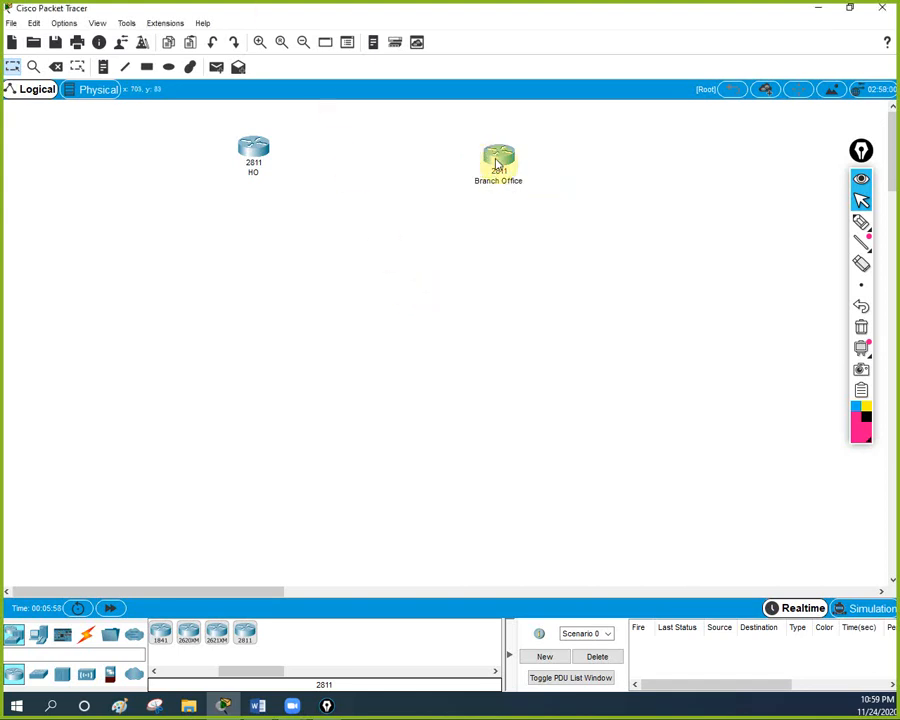
pyautogui.moveTo(498, 163); pyautogui.dragTo(560, 150)
# Shift the left router slightly toward the other router and rename it Head Office.
pyautogui.click(255, 150)
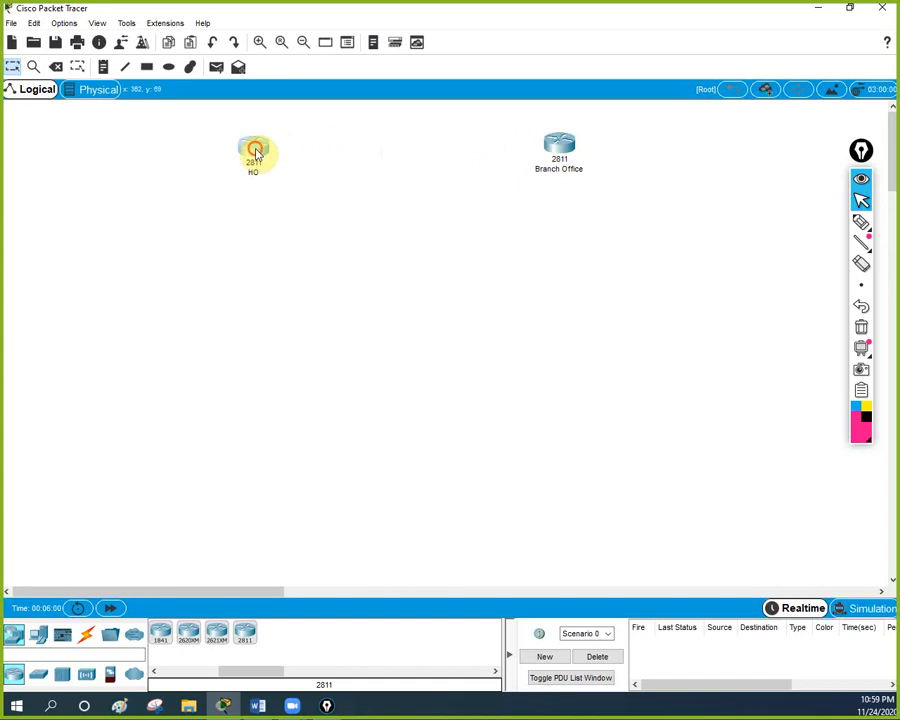
pyautogui.moveTo(256, 150); pyautogui.dragTo(276, 149)
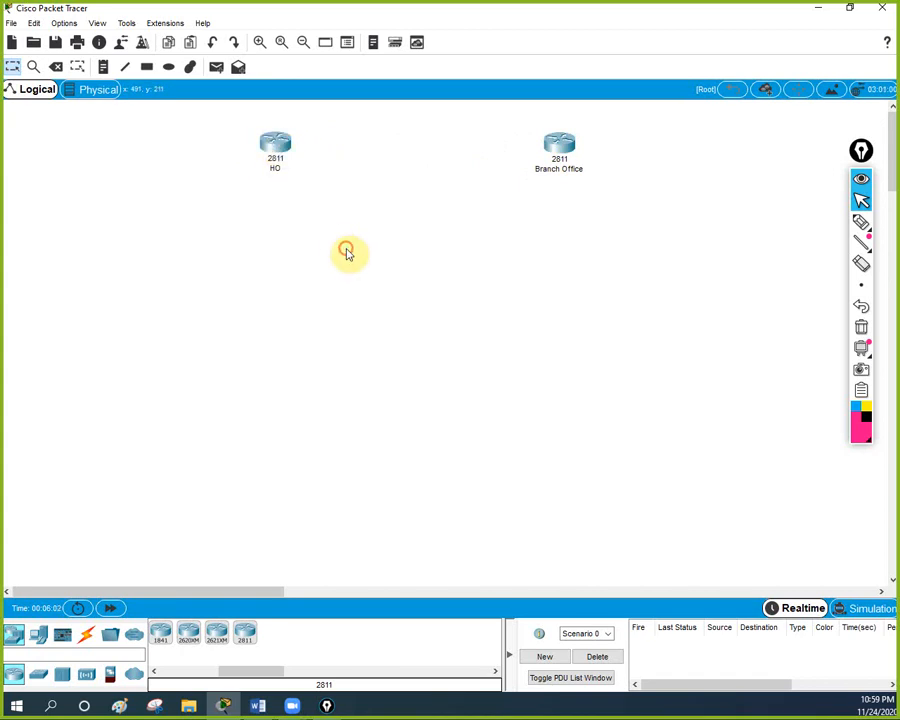
pyautogui.click(276, 168)
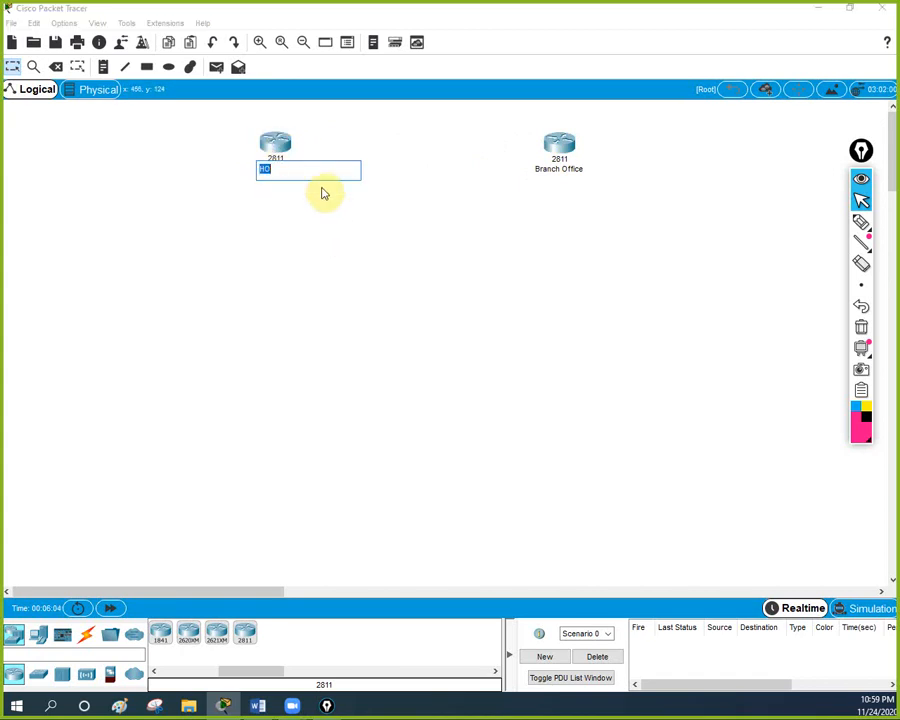
pyautogui.write('Head Office')
pyautogui.click(295, 229)
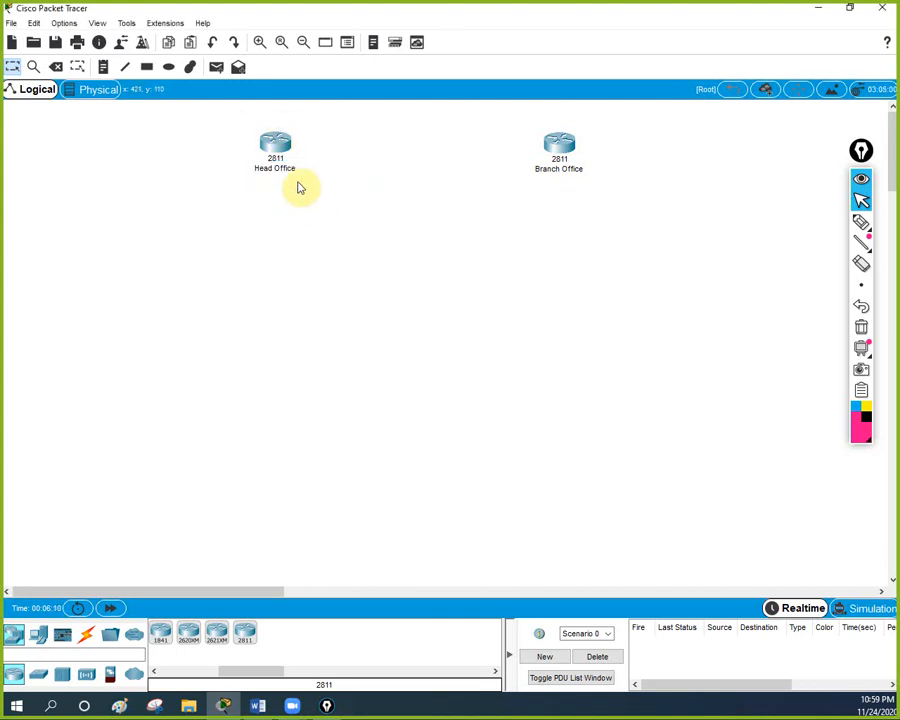
# Connect the Head Office and Branch Office routers with an automatically chosen cable, and move Branch Office outward, level with Head Office.
pyautogui.click(87, 634)
pyautogui.click(168, 630)
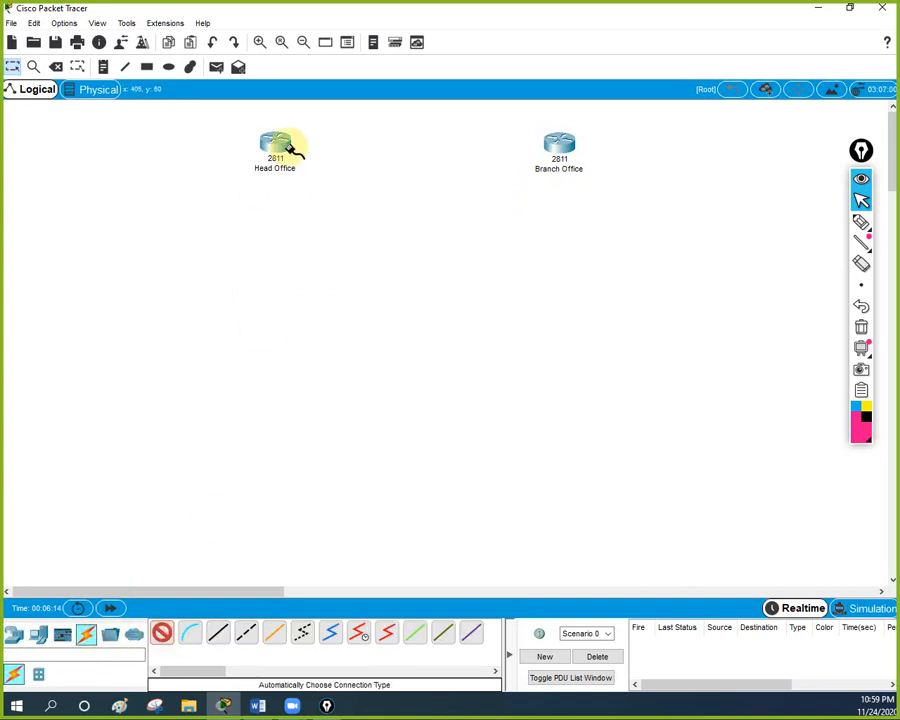
pyautogui.click(285, 146)
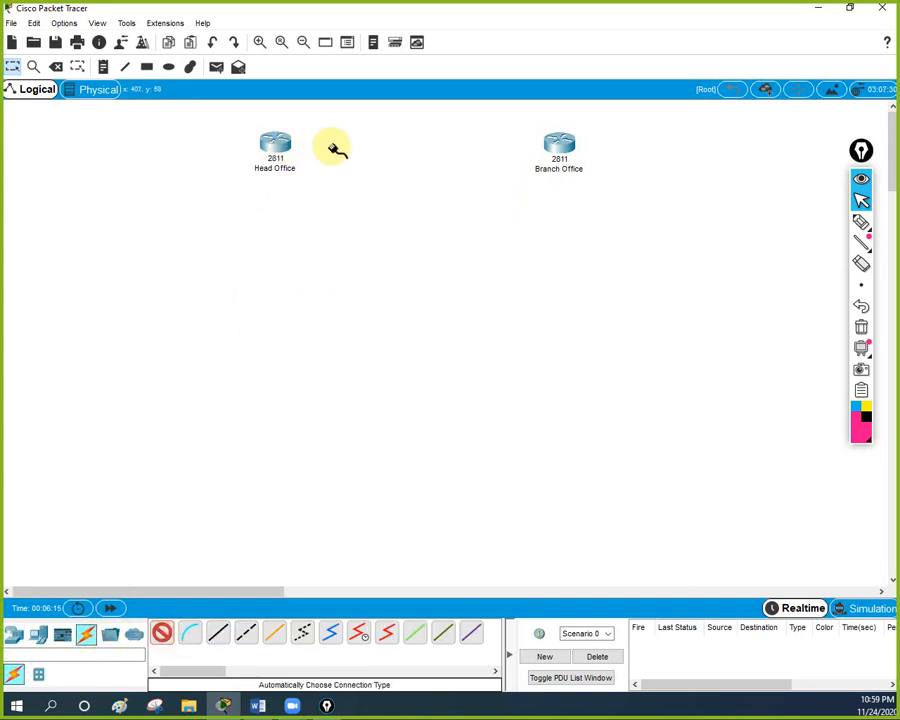
pyautogui.click(551, 146)
pyautogui.moveTo(557, 145); pyautogui.dragTo(599, 145)
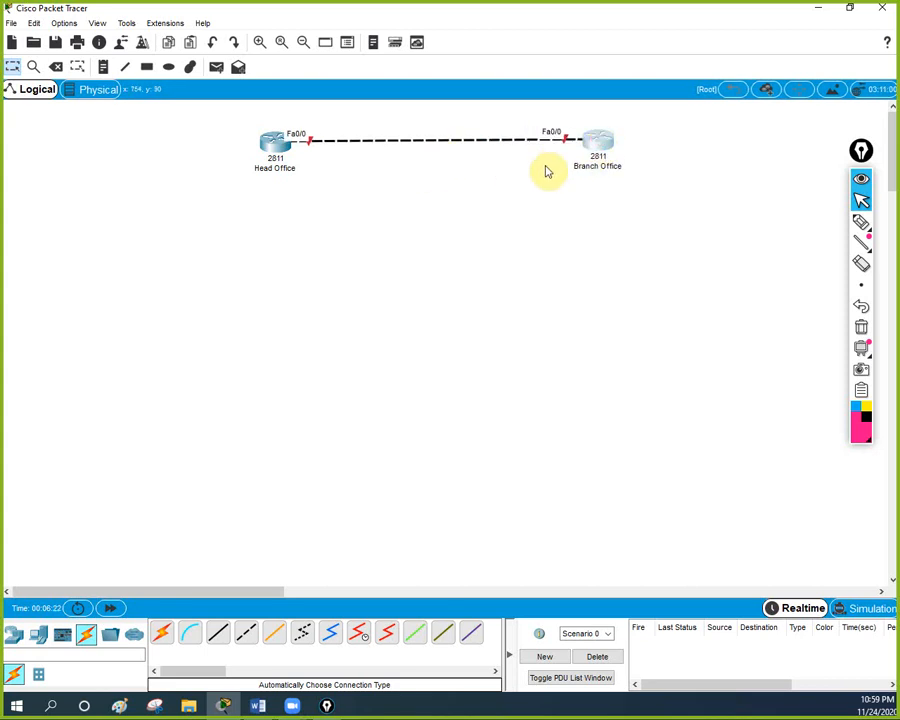
pyautogui.moveTo(605, 145)
pyautogui.mouseDown()
pyautogui.moveTo(605, 155)
pyautogui.moveTo(600, 146)
pyautogui.mouseUp()
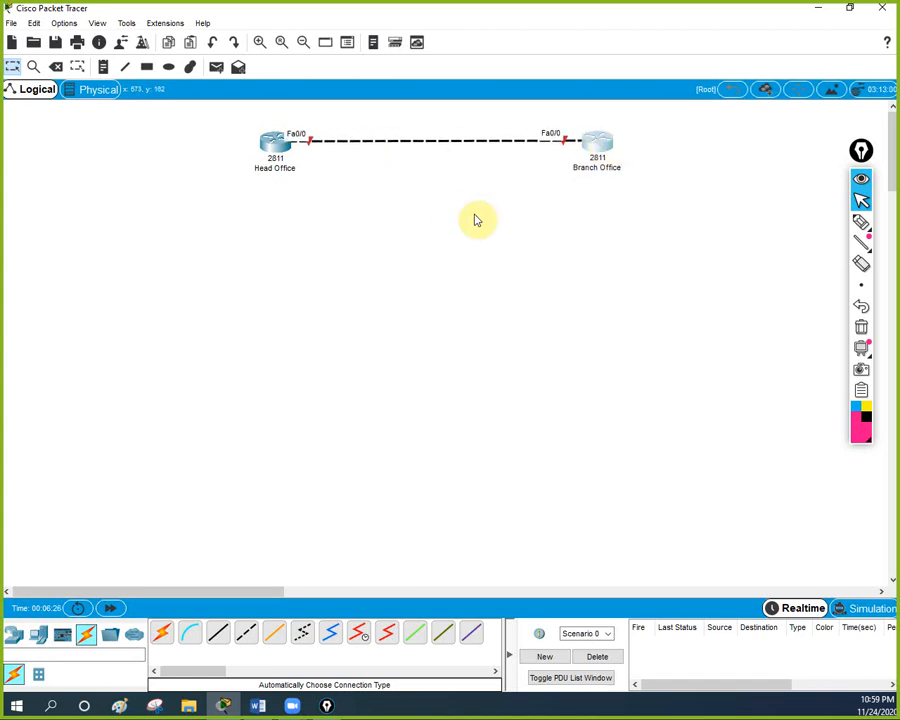
# Circle both routers with the annotation pen and clear the markings.
pyautogui.click(861, 222)
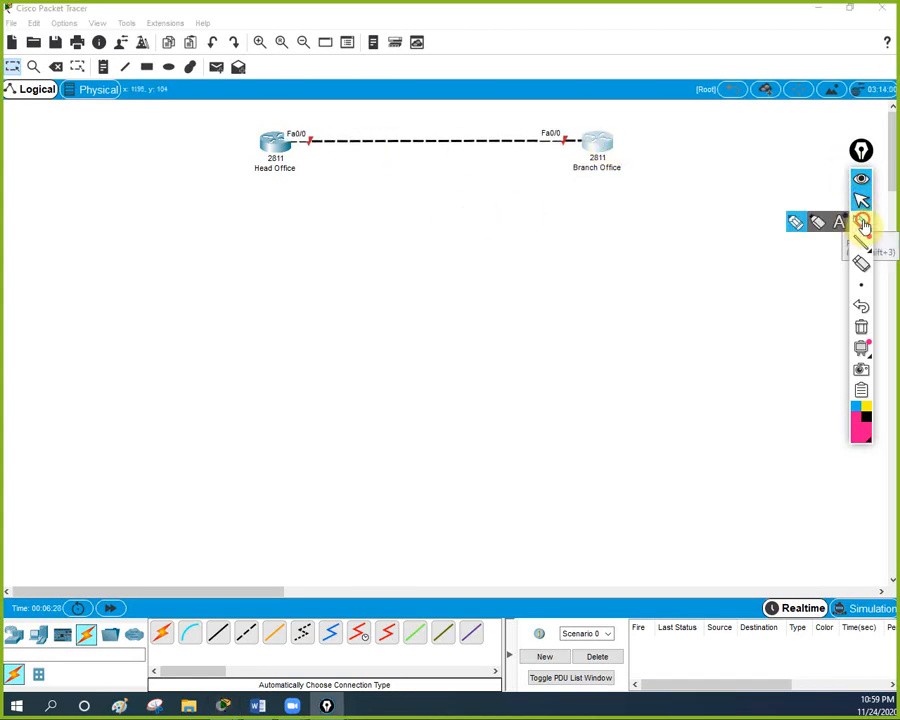
pyautogui.moveTo(298, 129)
pyautogui.mouseDown()
pyautogui.moveTo(257, 161)
pyautogui.moveTo(268, 135)
pyautogui.mouseUp()
pyautogui.moveTo(598, 120)
pyautogui.mouseDown()
pyautogui.moveTo(584, 132)
pyautogui.moveTo(622, 150)
pyautogui.moveTo(570, 128)
pyautogui.mouseUp()
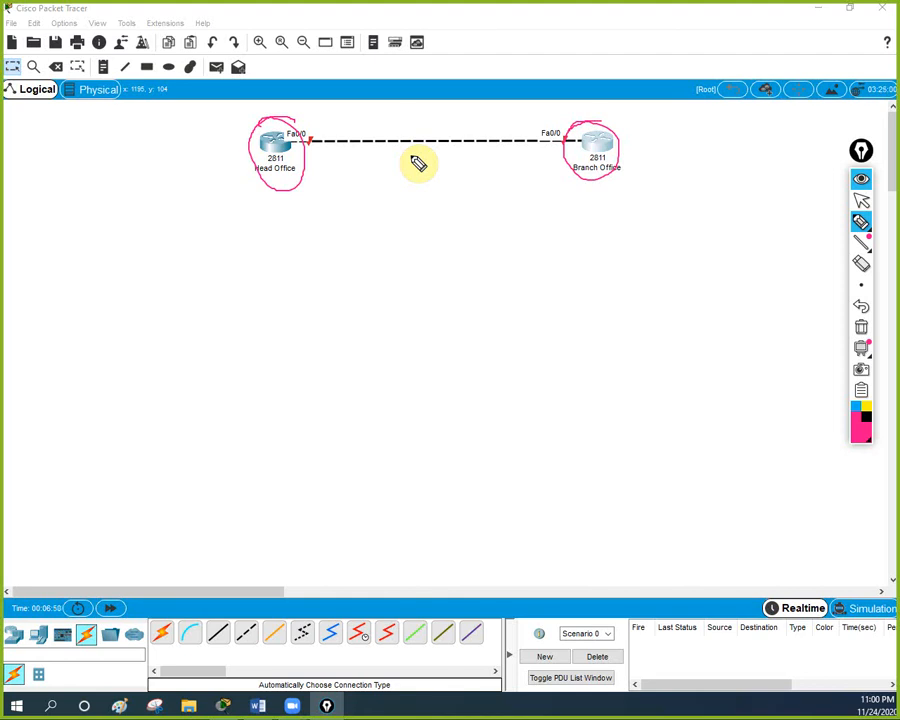
pyautogui.click(862, 327)
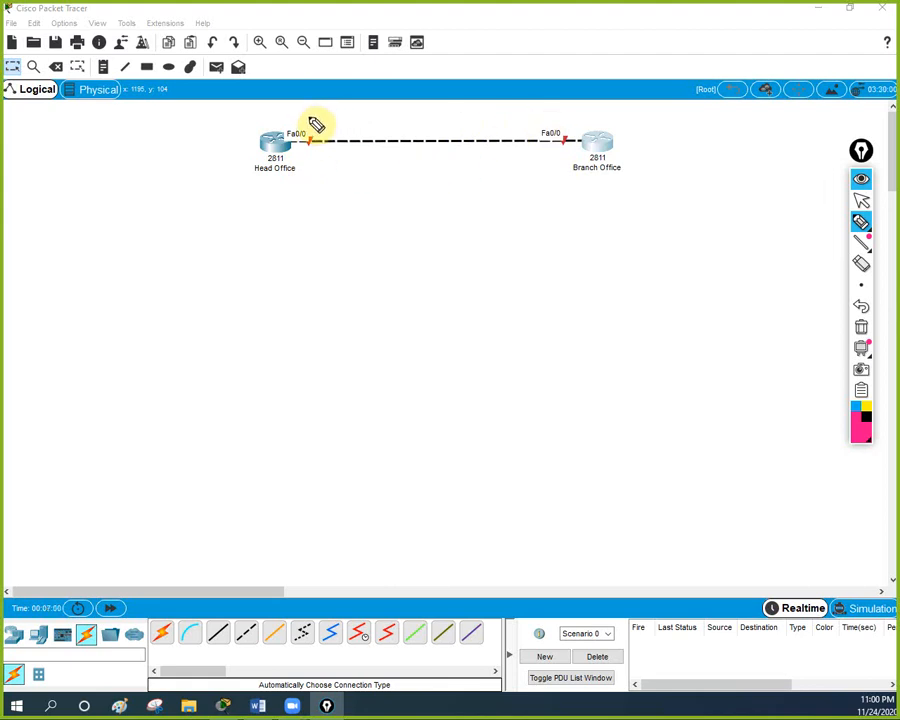
# Annotate the link ends and both routers with circles and lines fanning out below them, and clear all the markings.
pyautogui.moveTo(308, 117); pyautogui.dragTo(306, 128)
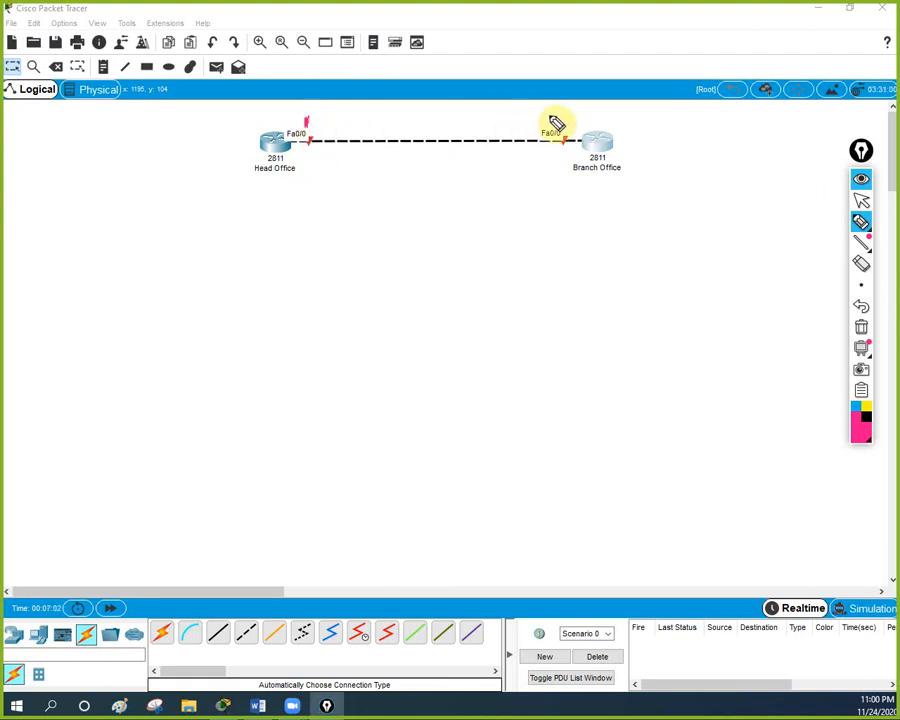
pyautogui.moveTo(564, 113); pyautogui.dragTo(564, 122)
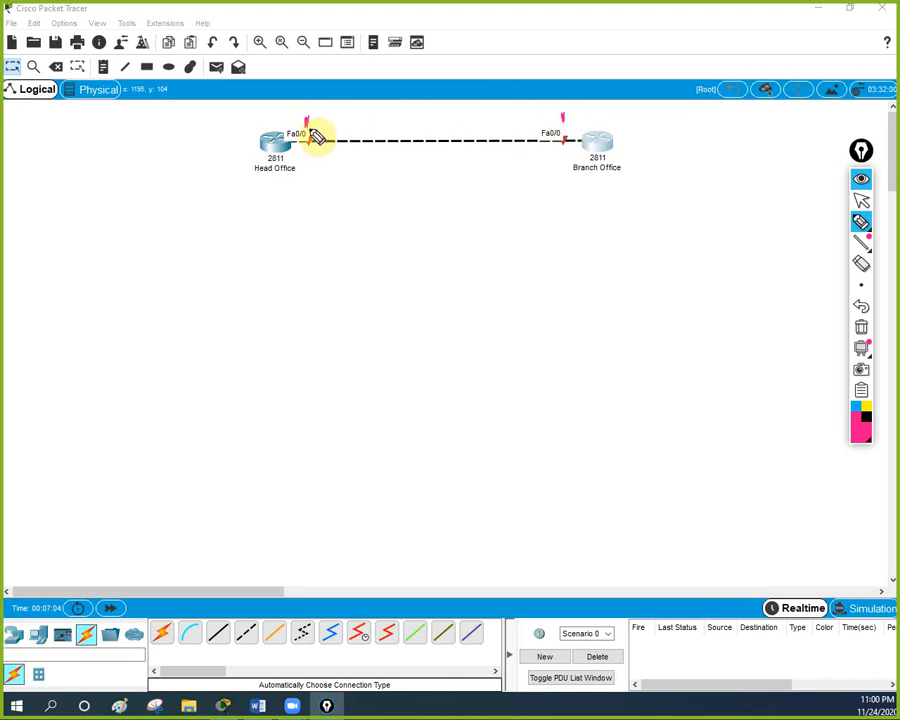
pyautogui.moveTo(289, 125)
pyautogui.mouseDown()
pyautogui.moveTo(255, 189)
pyautogui.moveTo(312, 120)
pyautogui.mouseUp()
pyautogui.moveTo(619, 137)
pyautogui.mouseDown()
pyautogui.moveTo(573, 153)
pyautogui.moveTo(581, 145)
pyautogui.mouseUp()
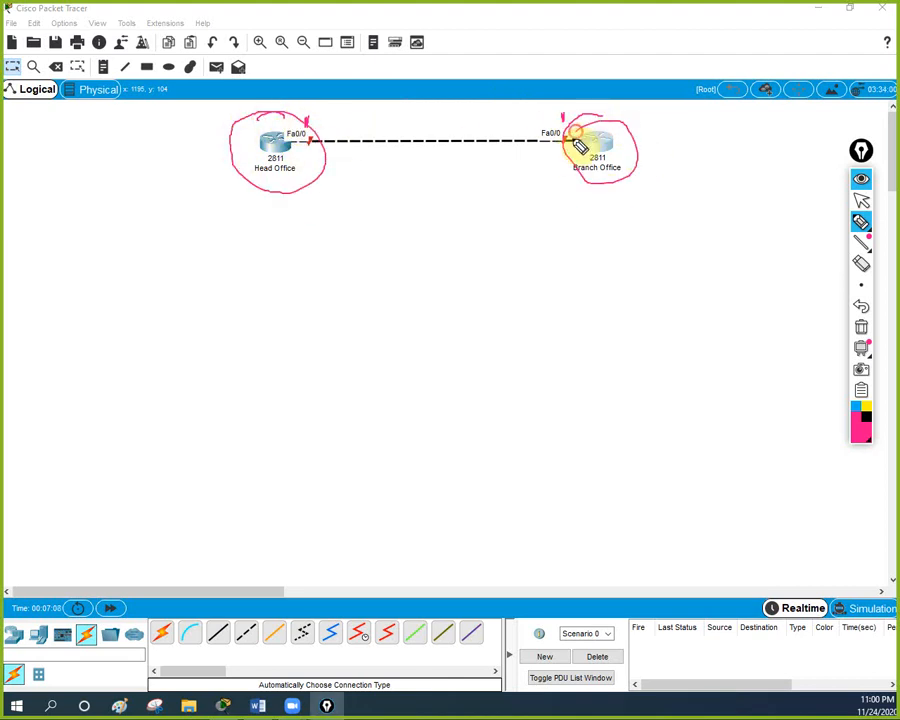
pyautogui.moveTo(271, 150)
pyautogui.mouseDown()
pyautogui.moveTo(226, 256)
pyautogui.moveTo(285, 240)
pyautogui.mouseUp()
pyautogui.moveTo(278, 178); pyautogui.dragTo(327, 222)
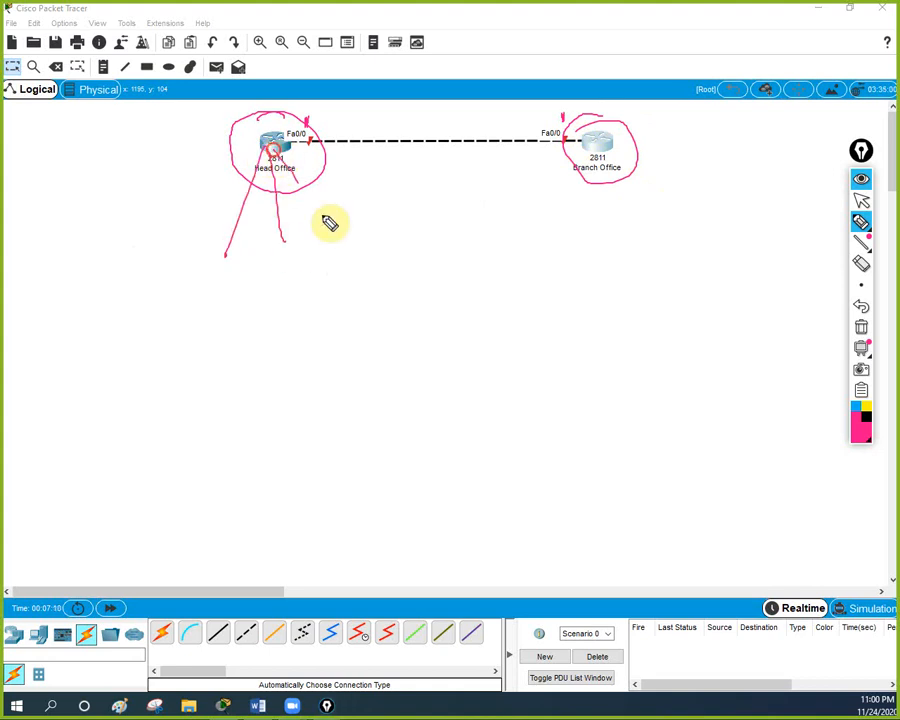
pyautogui.moveTo(598, 152)
pyautogui.mouseDown()
pyautogui.moveTo(681, 208)
pyautogui.moveTo(572, 236)
pyautogui.moveTo(597, 154)
pyautogui.moveTo(614, 237)
pyautogui.moveTo(633, 249)
pyautogui.mouseUp()
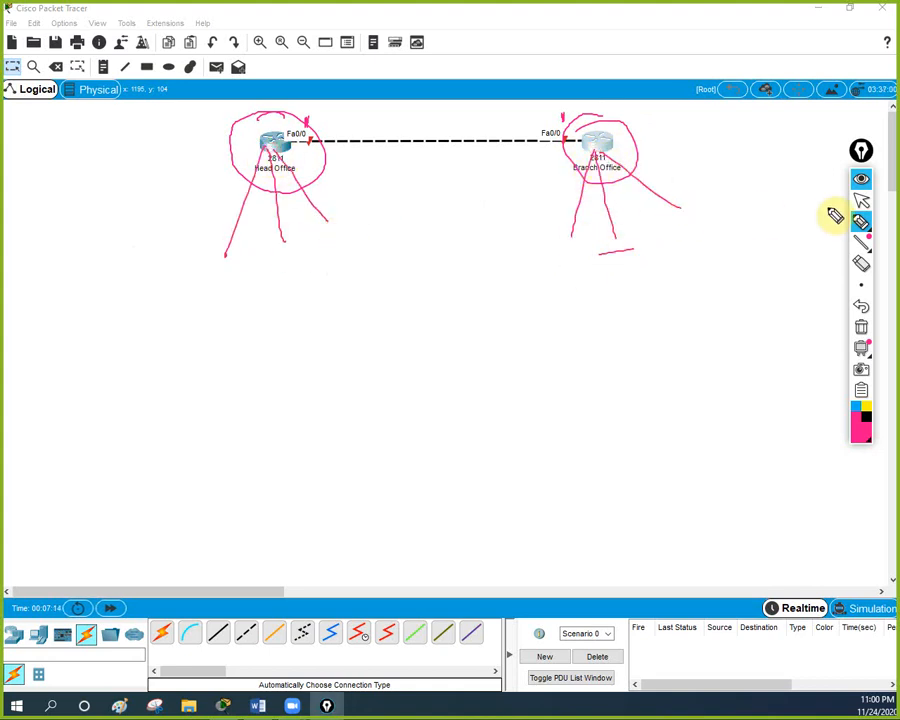
pyautogui.click(861, 326)
pyautogui.click(863, 205)
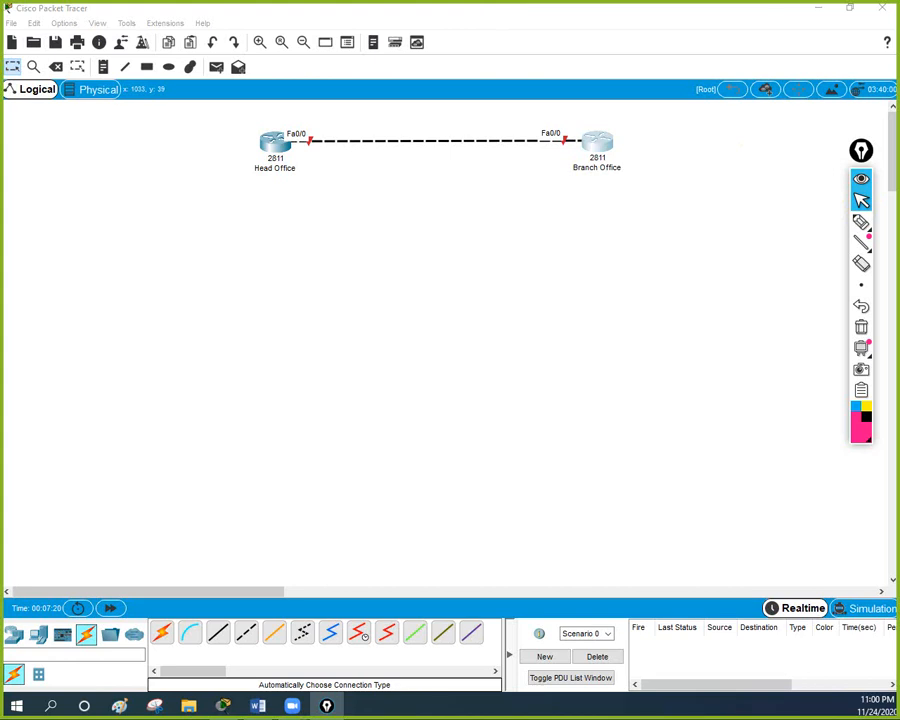
# Place three Server-PT end devices in a row in the open area below the Head Office router.
pyautogui.click(18, 635)
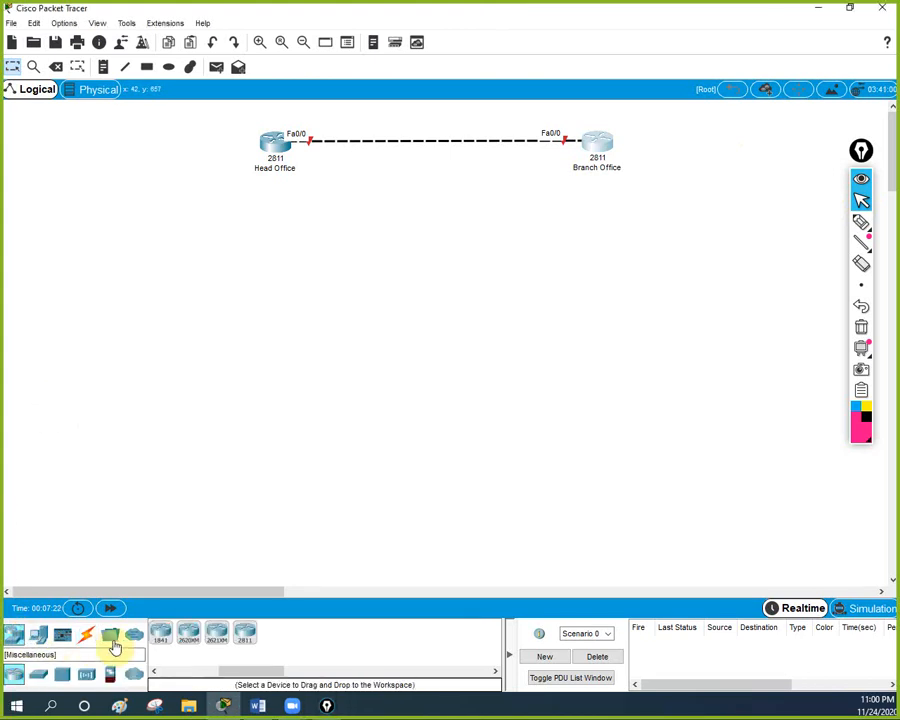
pyautogui.click(37, 633)
pyautogui.click(216, 638)
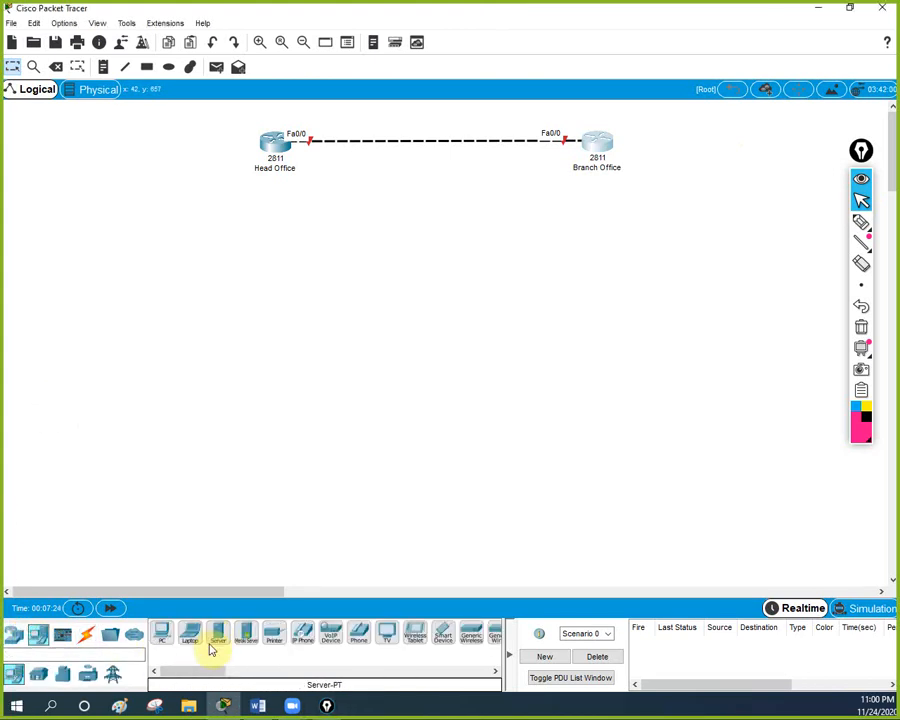
pyautogui.click(297, 325)
pyautogui.click(214, 640)
pyautogui.click(351, 306)
pyautogui.click(216, 633)
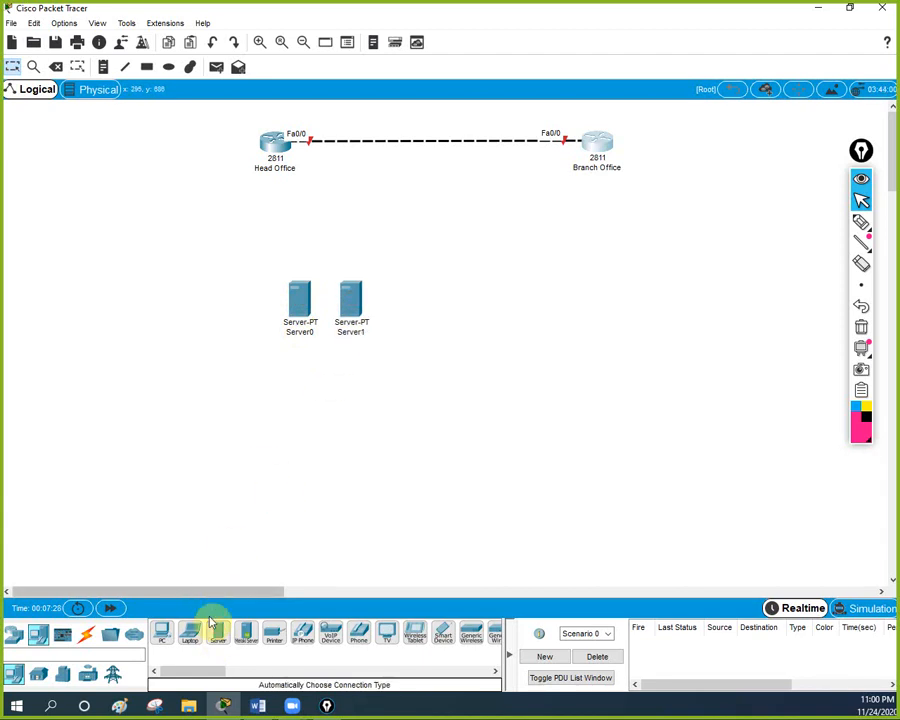
pyautogui.click(241, 312)
# Stack the servers in a column at the workspace's far left edge, with Server2 above Server0 and Server1 lowest.
pyautogui.moveTo(297, 320); pyautogui.dragTo(294, 330)
pyautogui.moveTo(238, 312); pyautogui.dragTo(68, 190)
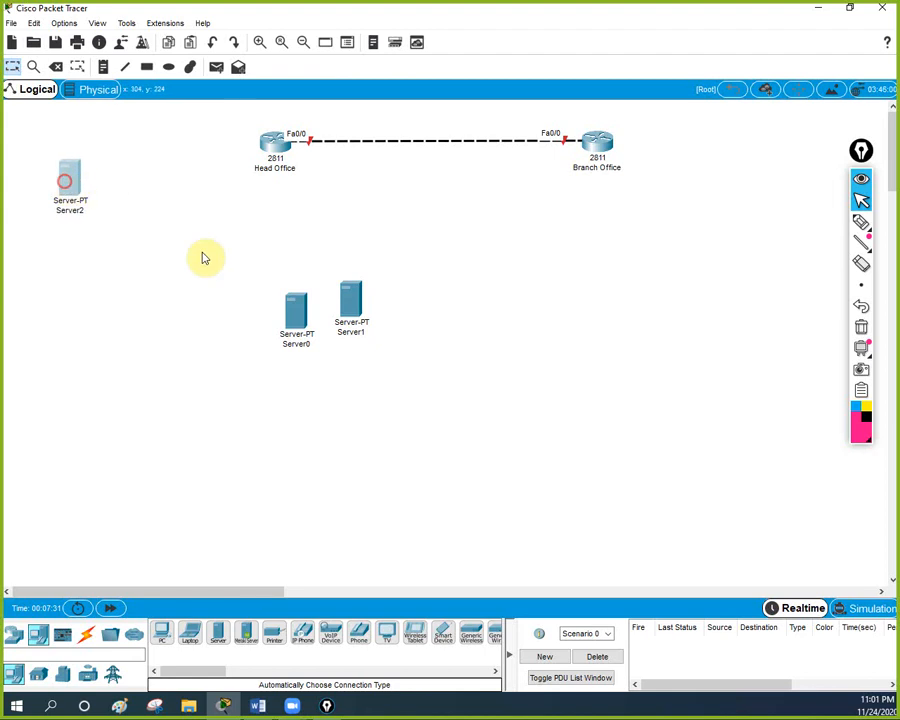
pyautogui.moveTo(294, 310); pyautogui.dragTo(64, 248)
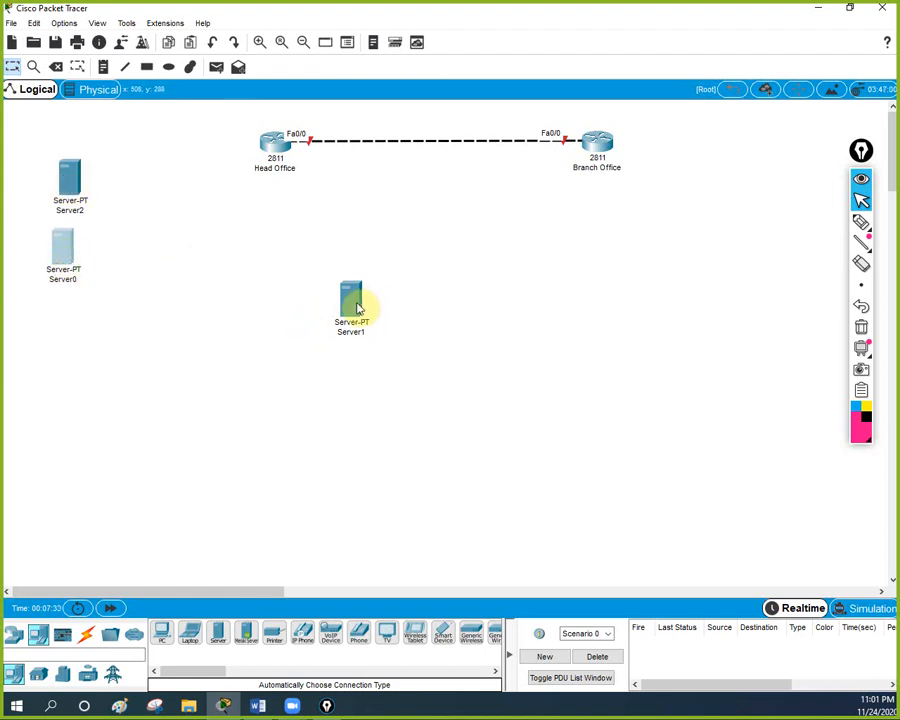
pyautogui.moveTo(360, 302); pyautogui.dragTo(65, 322)
# Rename the servers, from top to bottom, Webserver, Payrol Server and Account Server, and nudge them into an evenly spaced column.
pyautogui.click(65, 210)
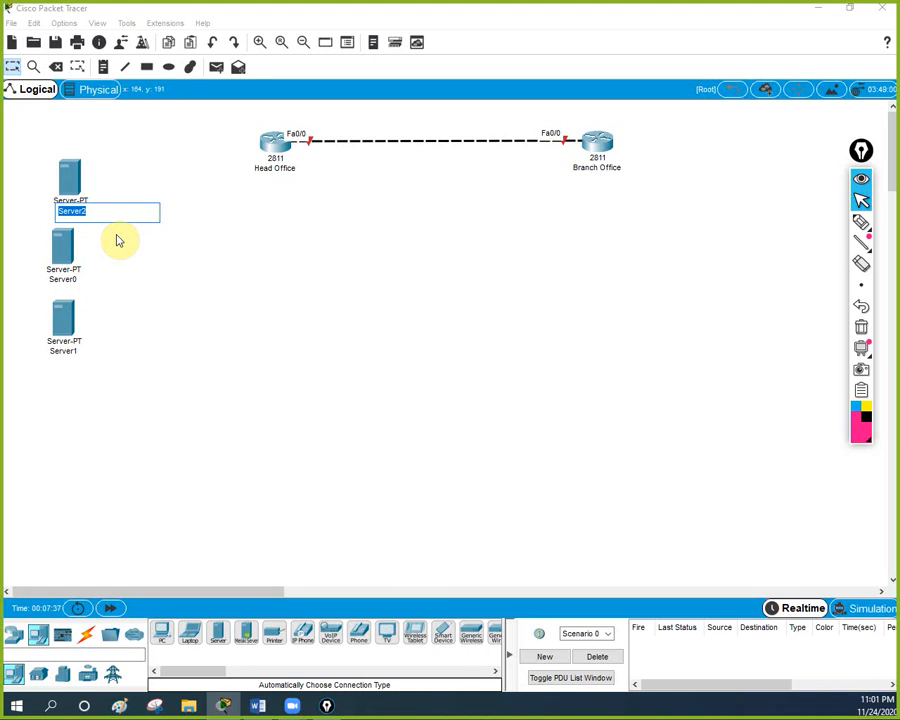
pyautogui.write('D')
pyautogui.press('Return')
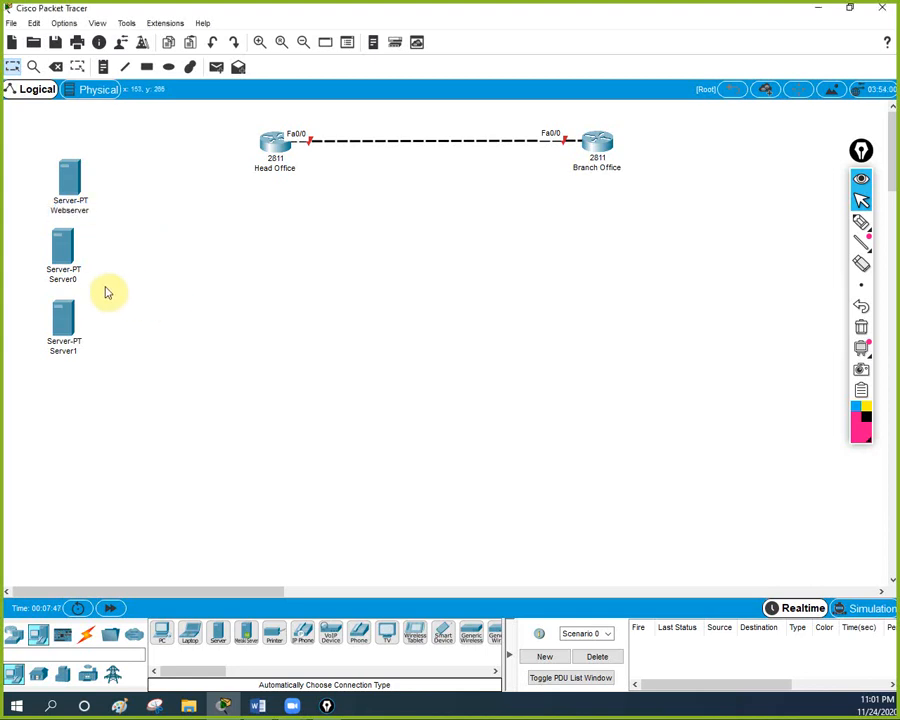
pyautogui.click(63, 274)
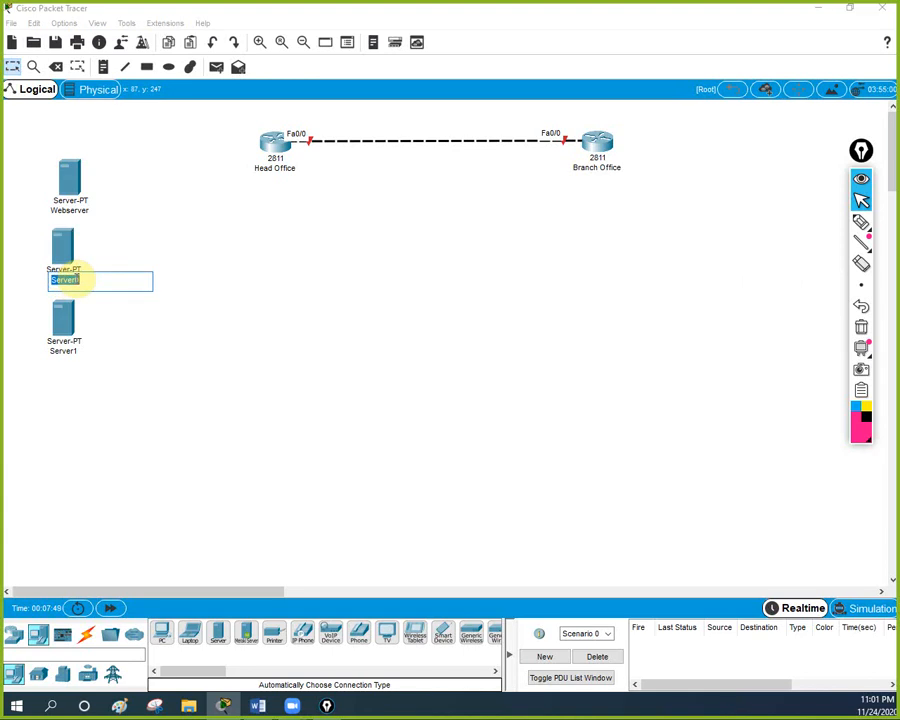
pyautogui.write('Payrol')
pyautogui.click(63, 350)
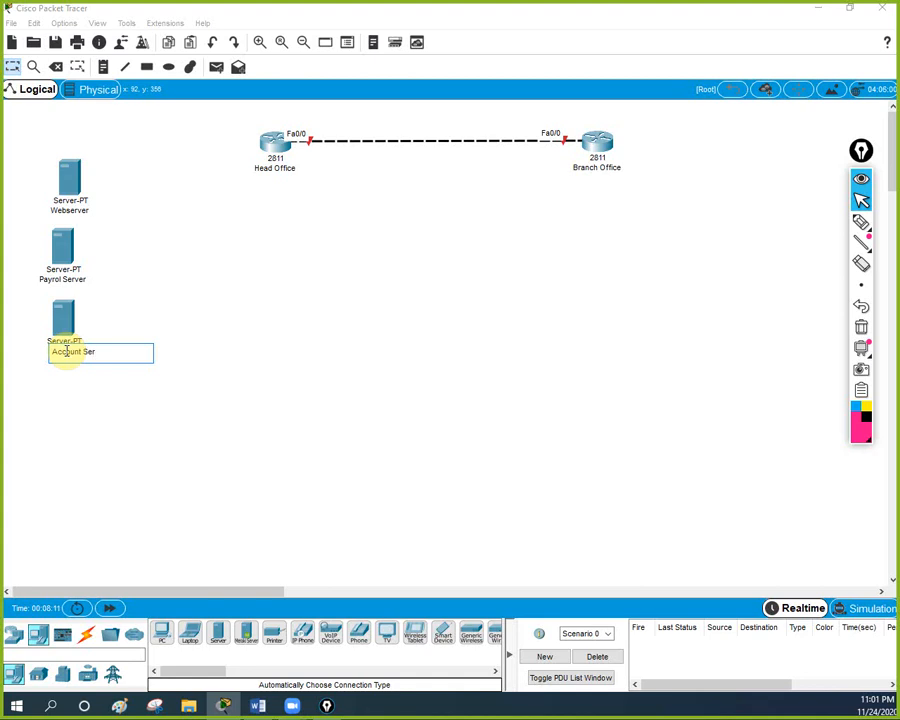
pyautogui.write('ver')
pyautogui.press('Return')
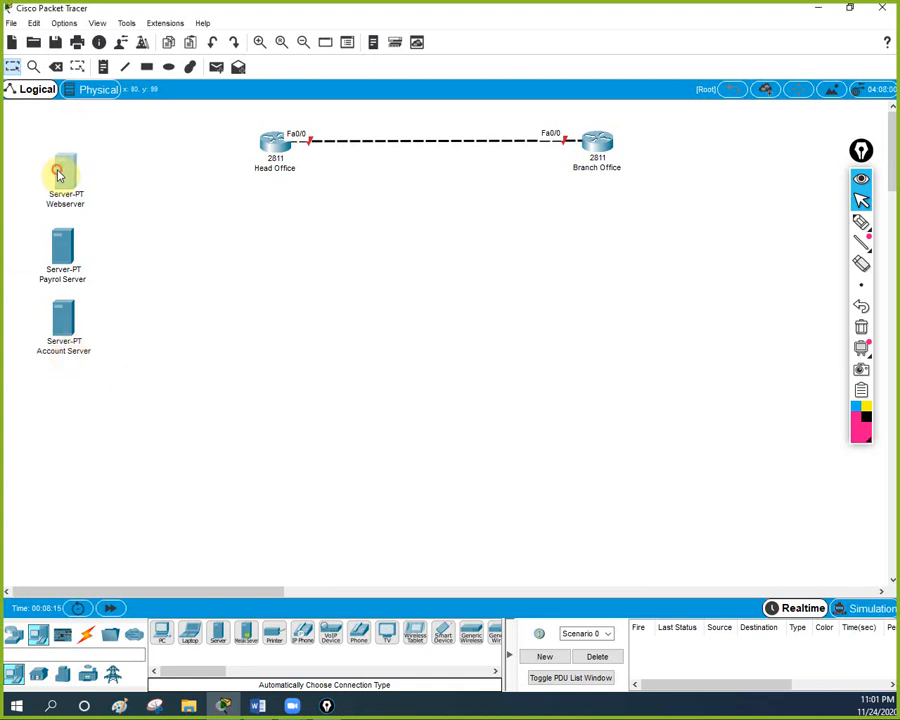
pyautogui.moveTo(62, 246); pyautogui.dragTo(66, 243)
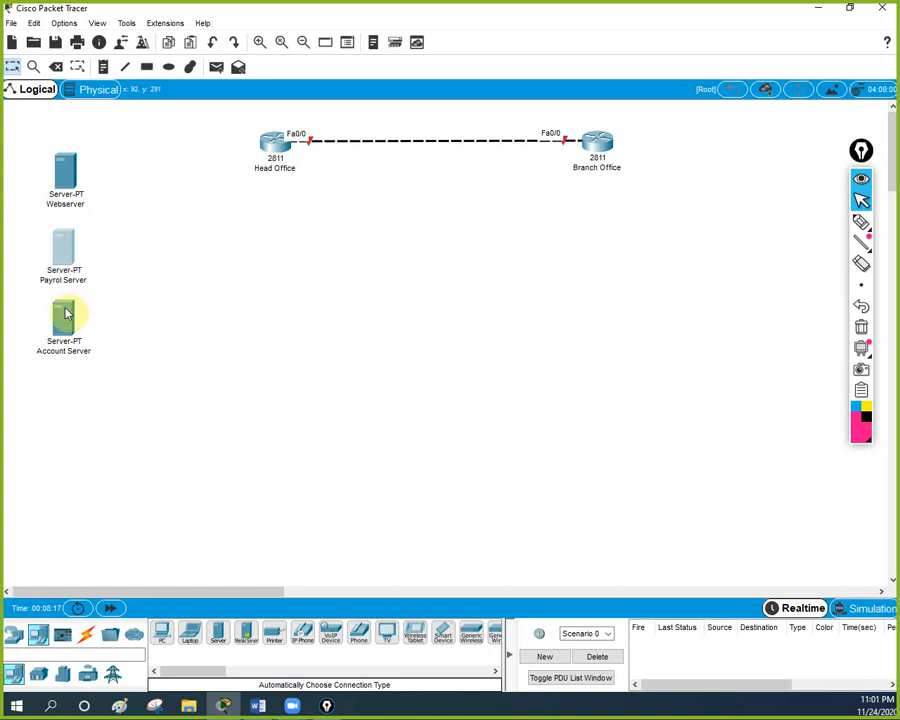
pyautogui.moveTo(66, 313); pyautogui.dragTo(58, 314)
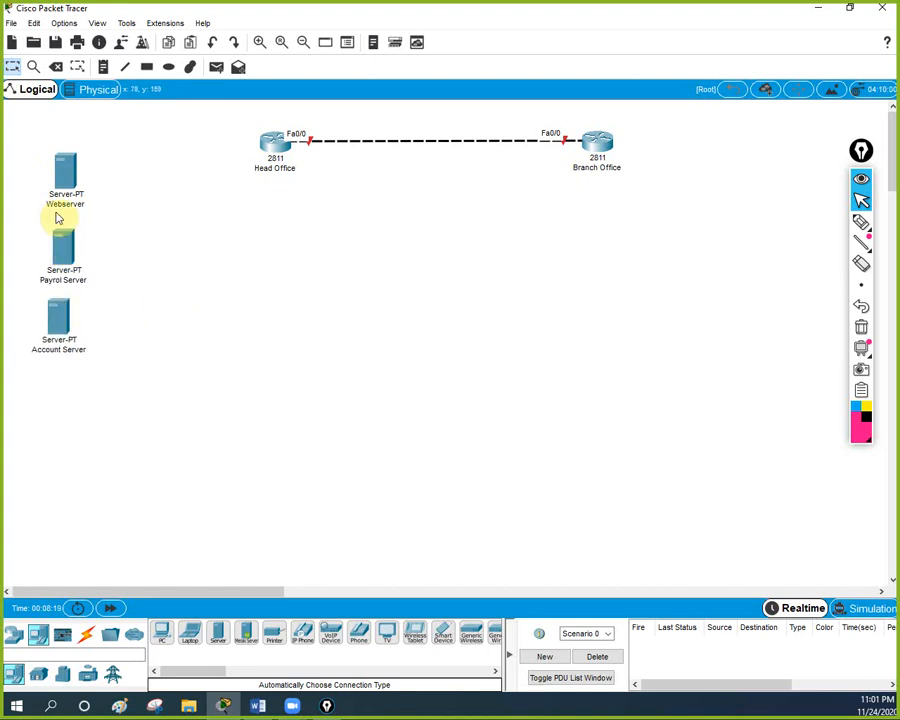
# Place a 2960-24TT switch directly below the Head Office router.
pyautogui.click(18, 640)
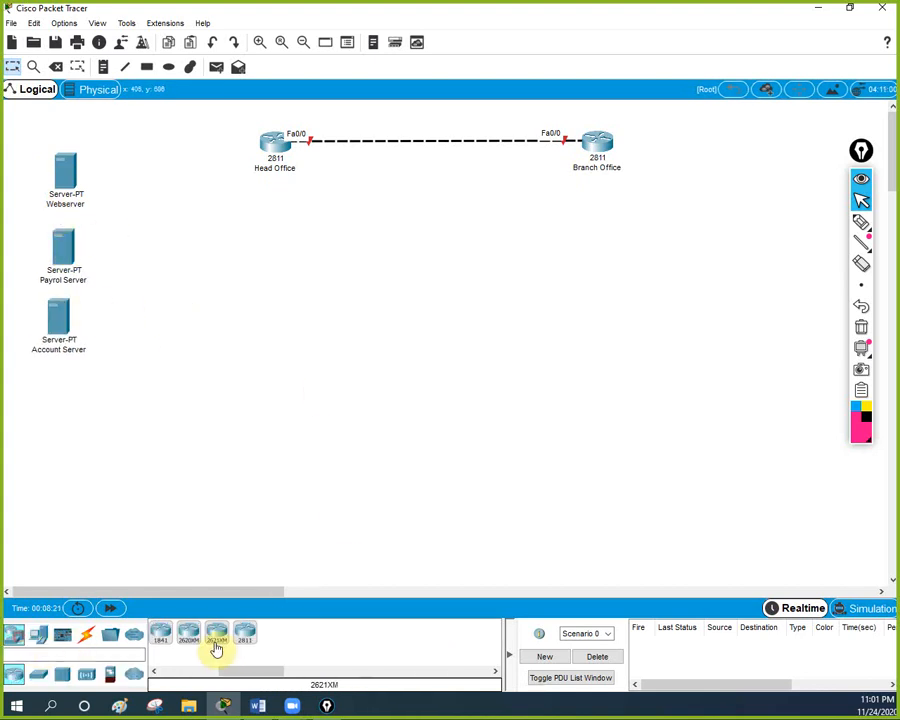
pyautogui.click(38, 672)
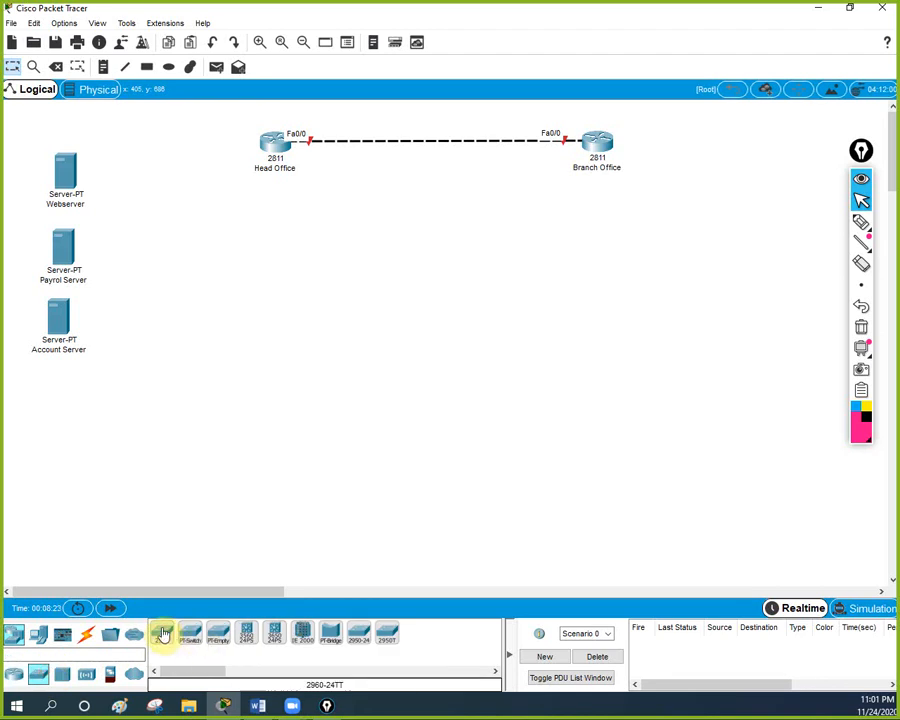
pyautogui.moveTo(161, 632); pyautogui.dragTo(272, 262)
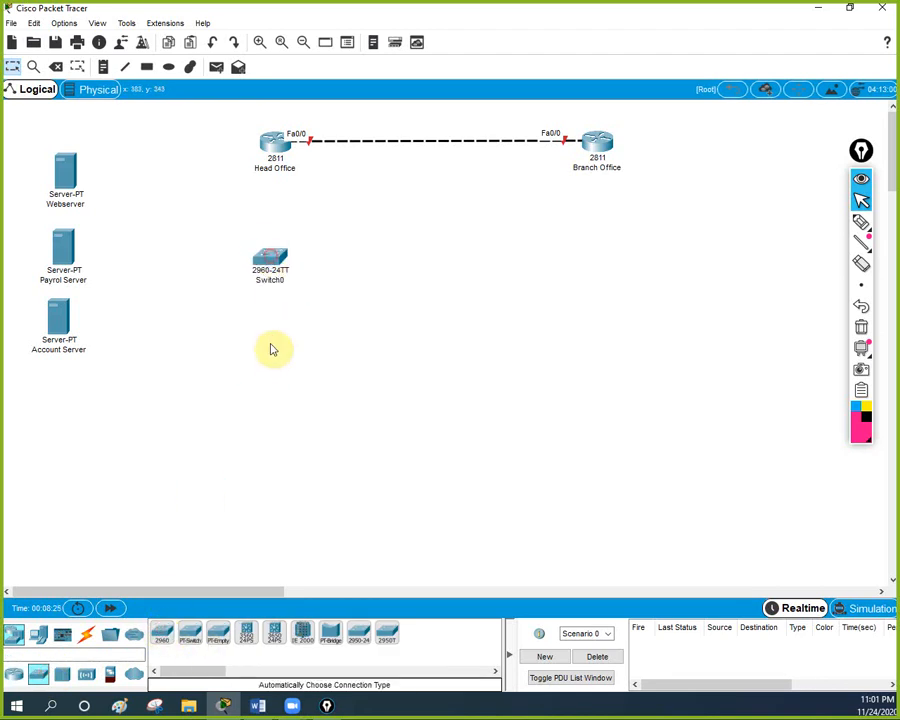
# Place three PC-PT end devices in a row below the switch.
pyautogui.click(38, 634)
pyautogui.moveTo(163, 634); pyautogui.dragTo(185, 424)
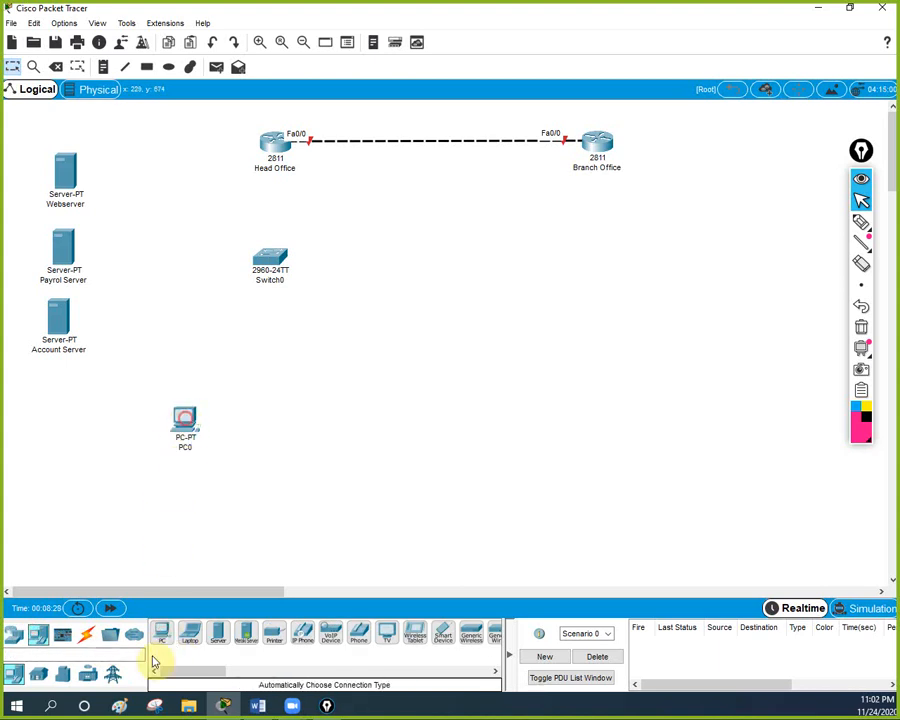
pyautogui.moveTo(161, 632); pyautogui.dragTo(322, 430)
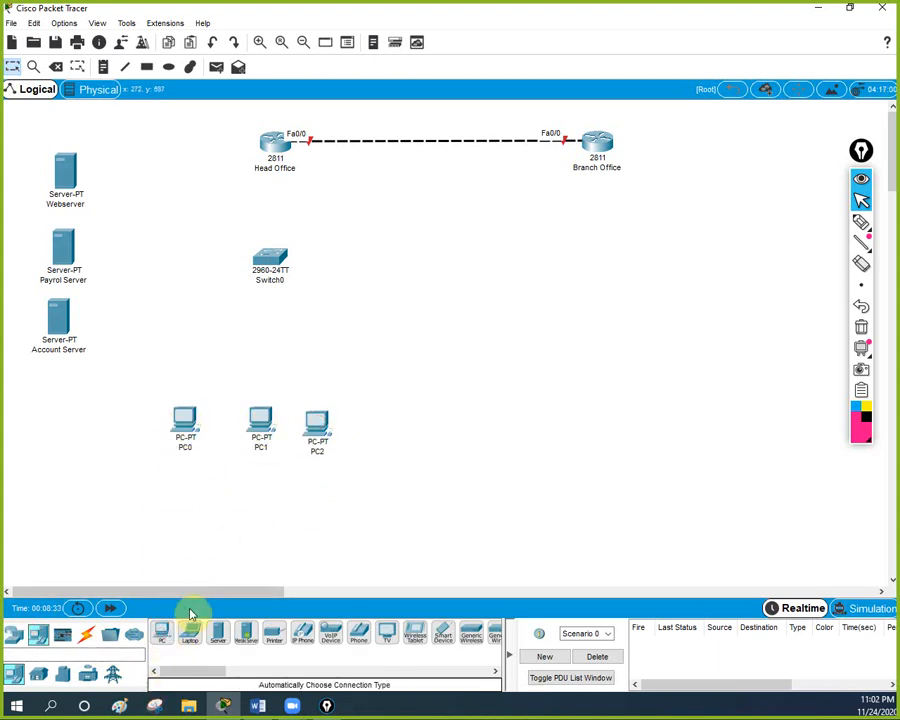
# Place three Laptop-PT devices below and to the left of the PCs, and line them up in a row.
pyautogui.moveTo(190, 630); pyautogui.dragTo(72, 488)
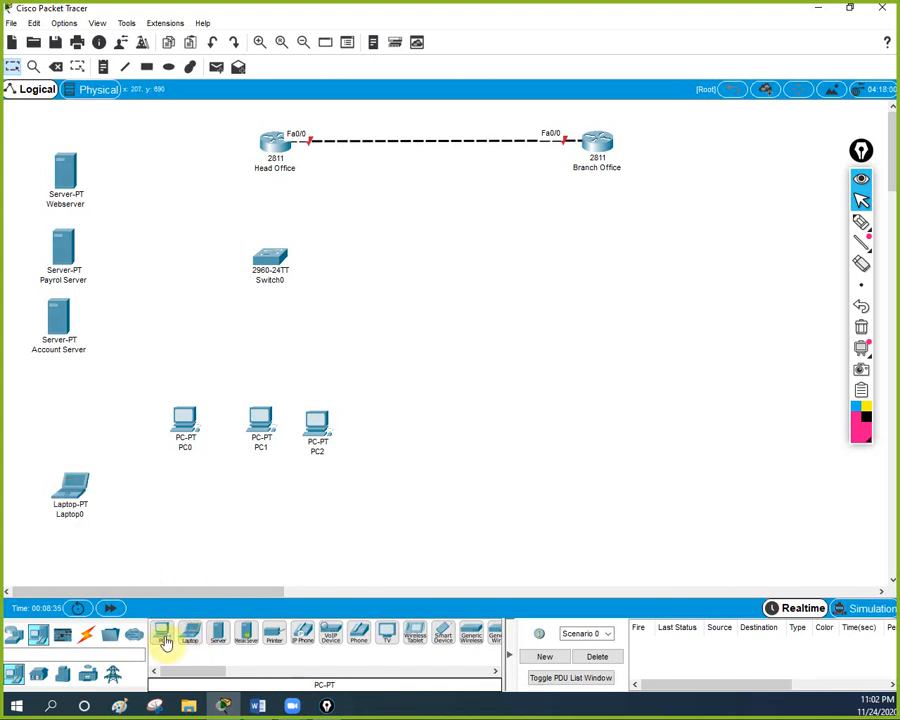
pyautogui.moveTo(195, 637); pyautogui.dragTo(136, 512)
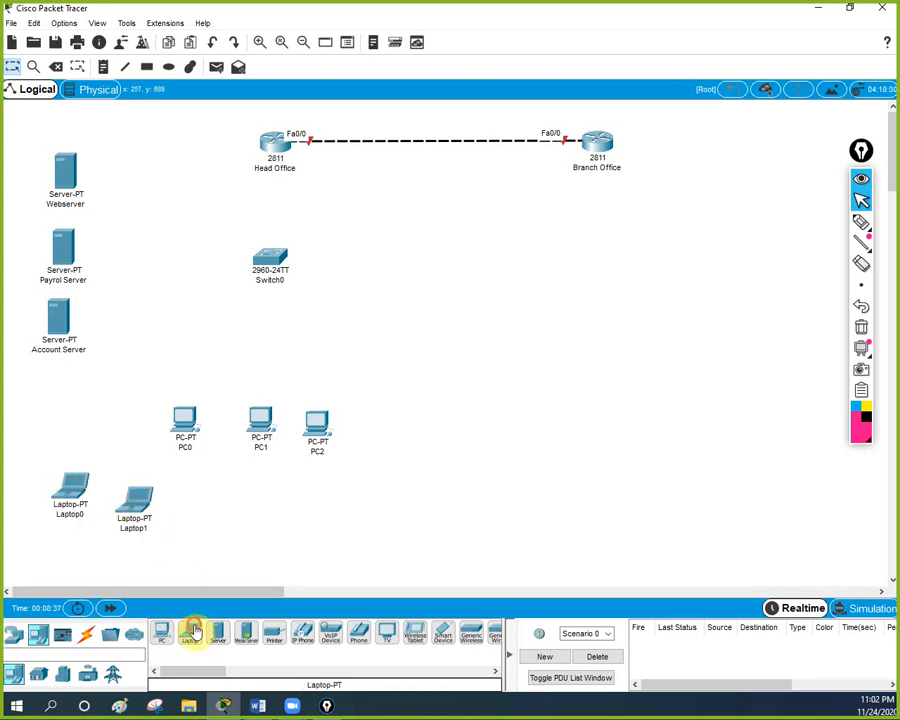
pyautogui.moveTo(193, 632); pyautogui.dragTo(191, 503)
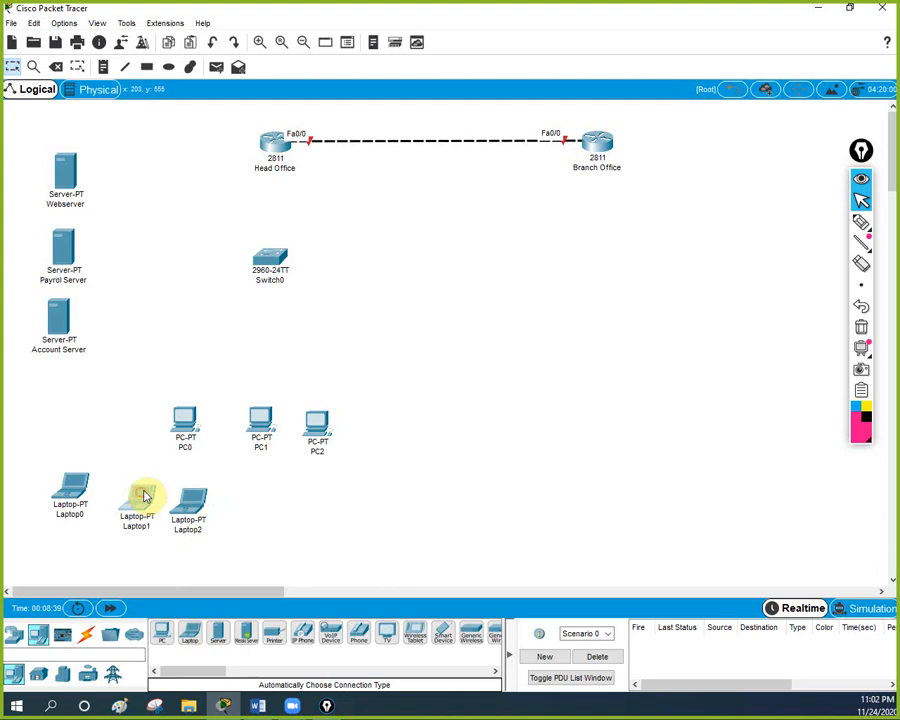
pyautogui.moveTo(66, 484); pyautogui.dragTo(76, 498)
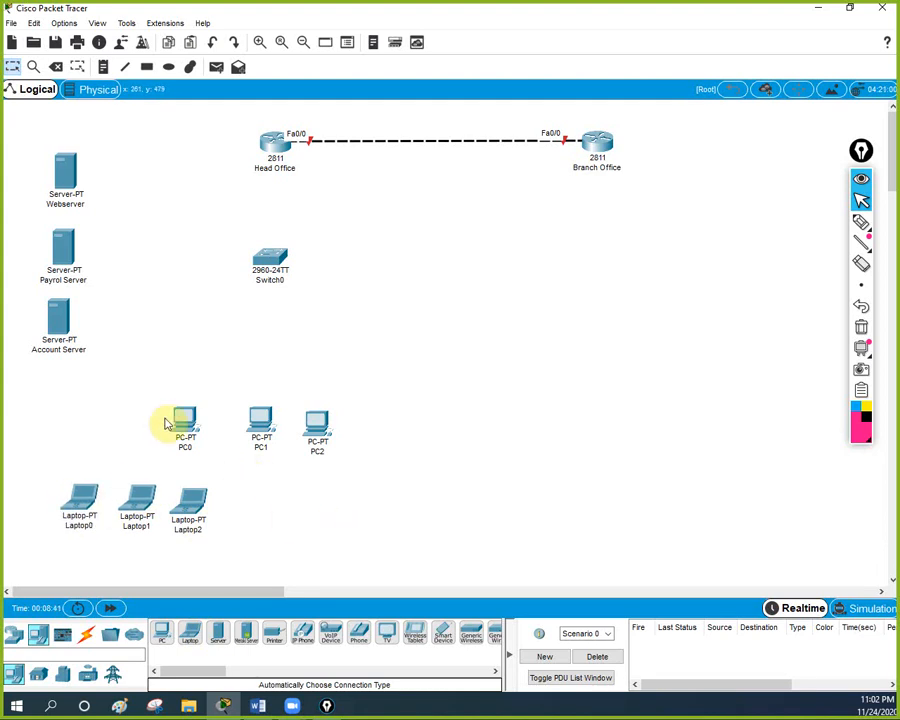
# Connect Webserver, Payrol Server and Account Server to Switch0 with automatically chosen cables.
pyautogui.click(88, 638)
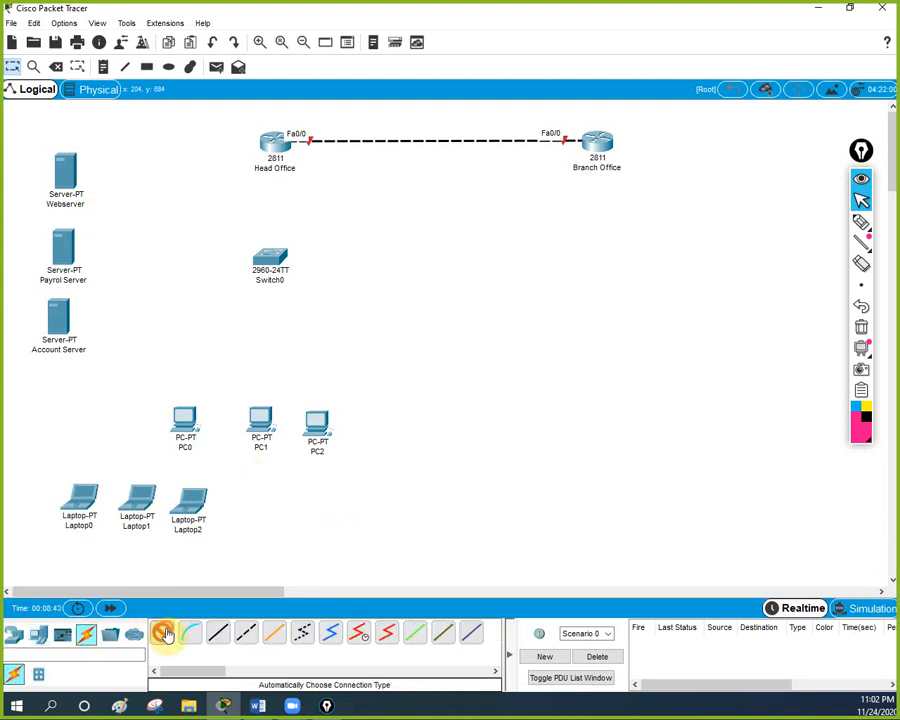
pyautogui.click(163, 634)
pyautogui.click(66, 176)
pyautogui.click(248, 256)
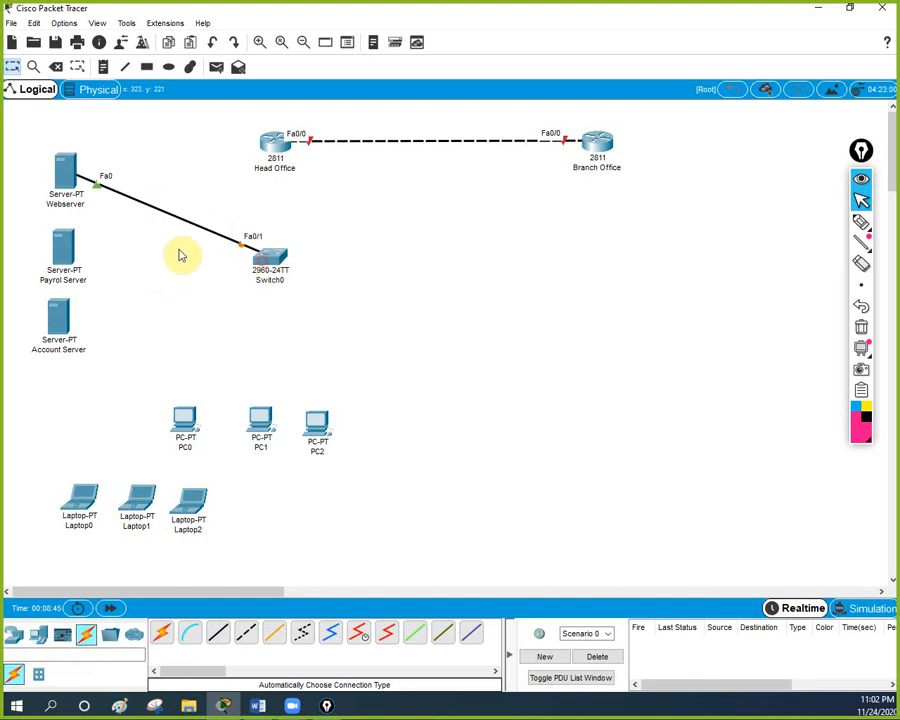
pyautogui.click(163, 634)
pyautogui.click(76, 242)
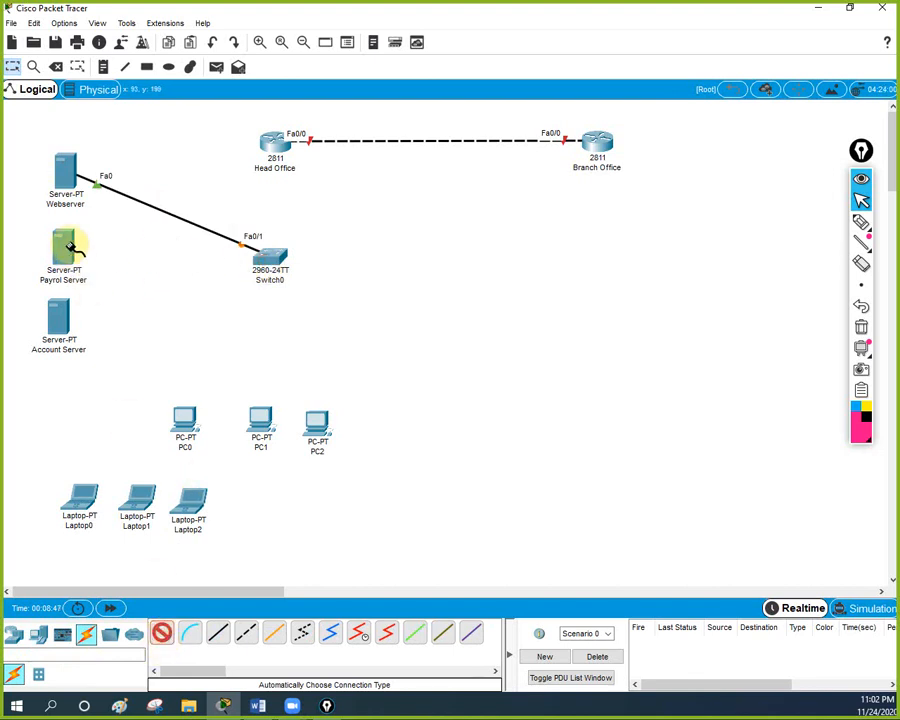
pyautogui.click(259, 279)
pyautogui.click(78, 328)
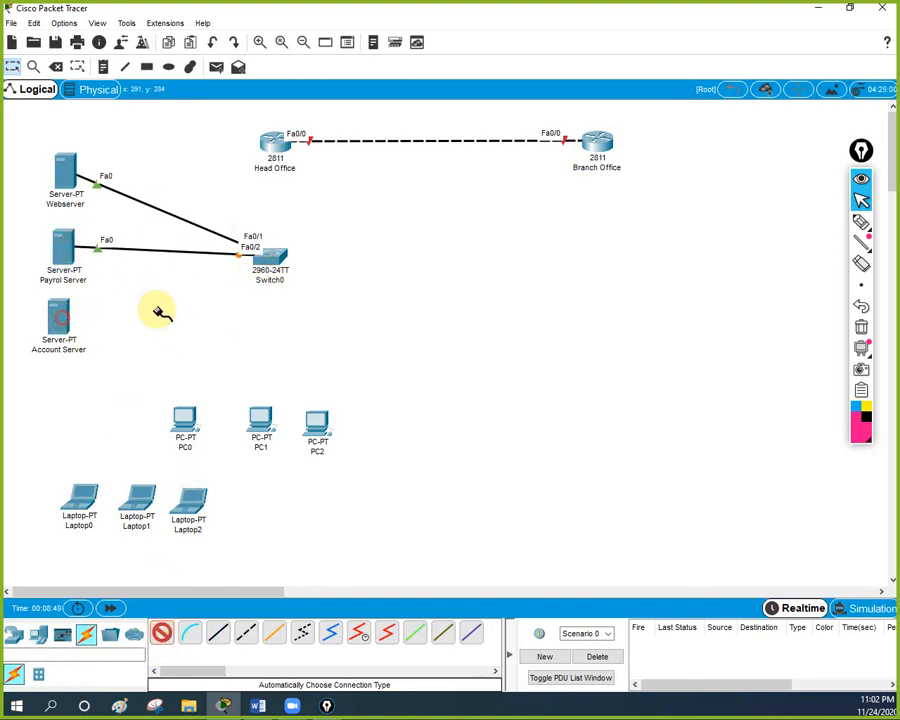
pyautogui.click(271, 256)
# Connect PC0, PC1 and PC2 to Switch0 with automatically chosen cables.
pyautogui.click(185, 416)
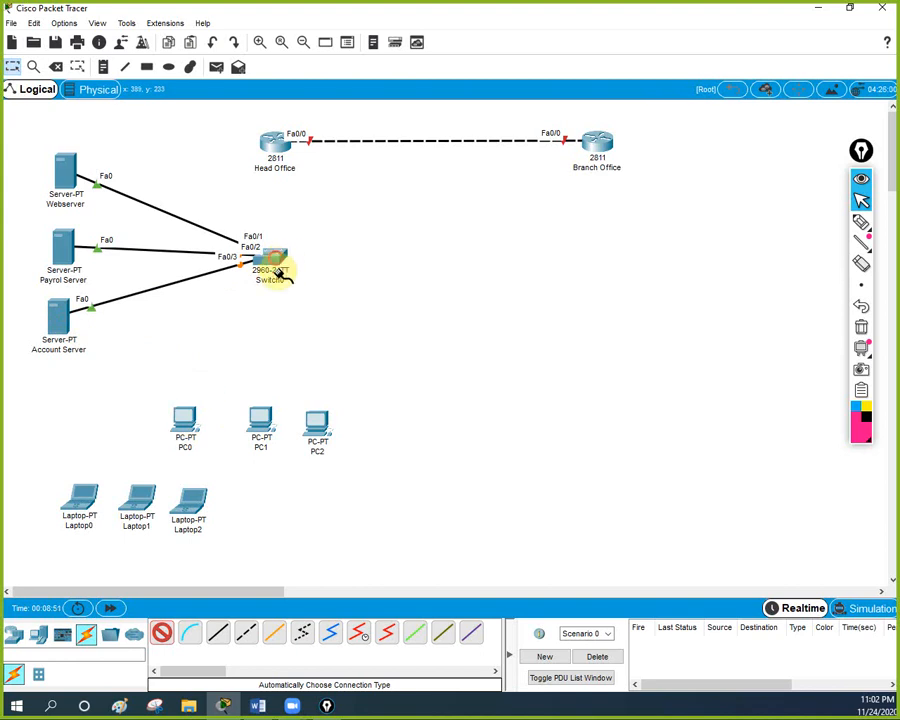
pyautogui.click(270, 256)
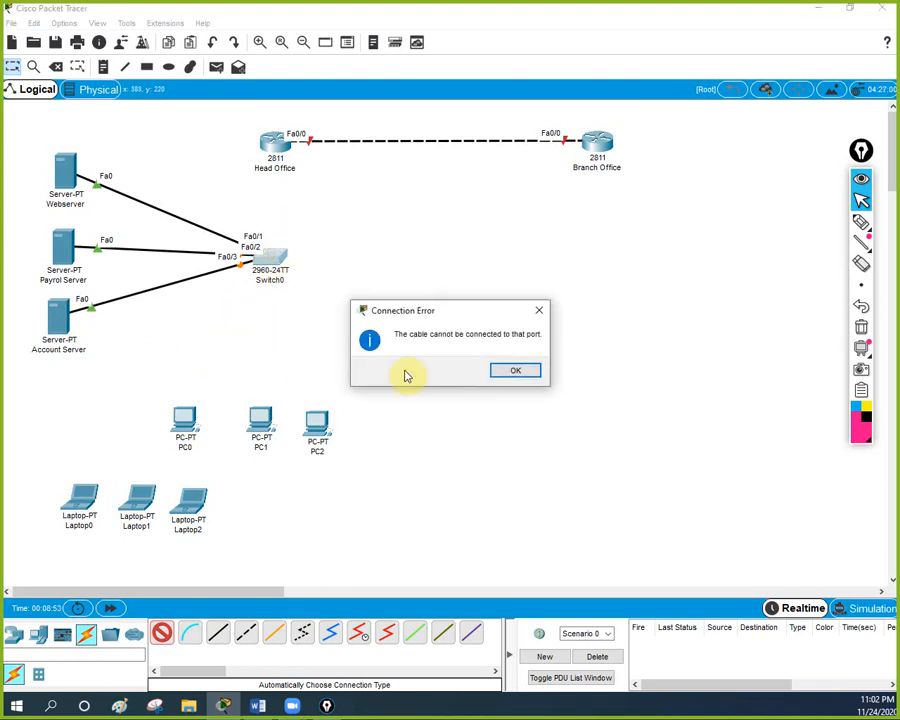
pyautogui.click(515, 371)
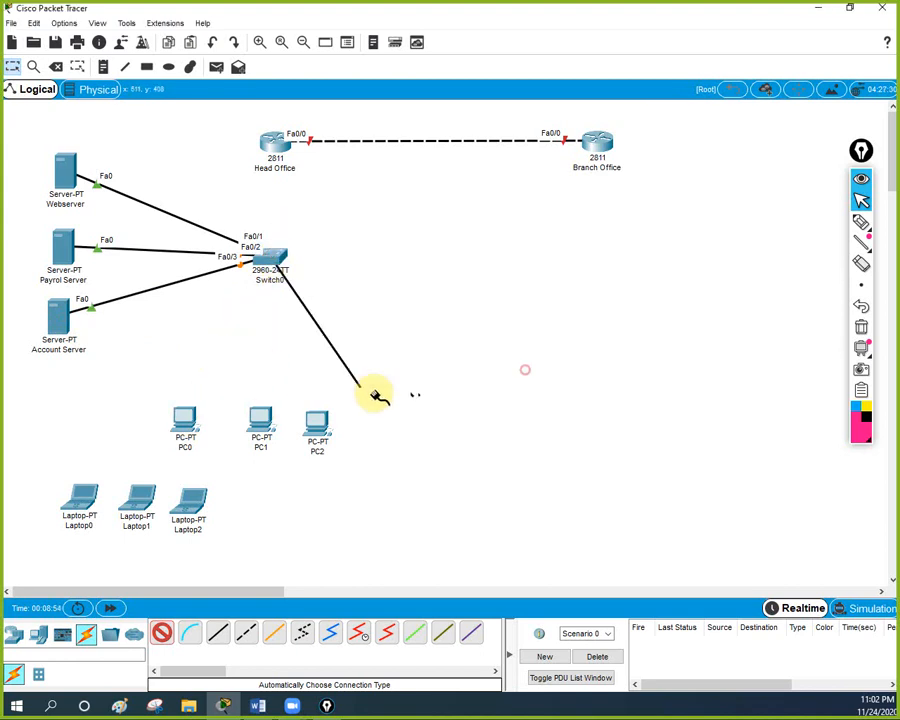
pyautogui.click(186, 418)
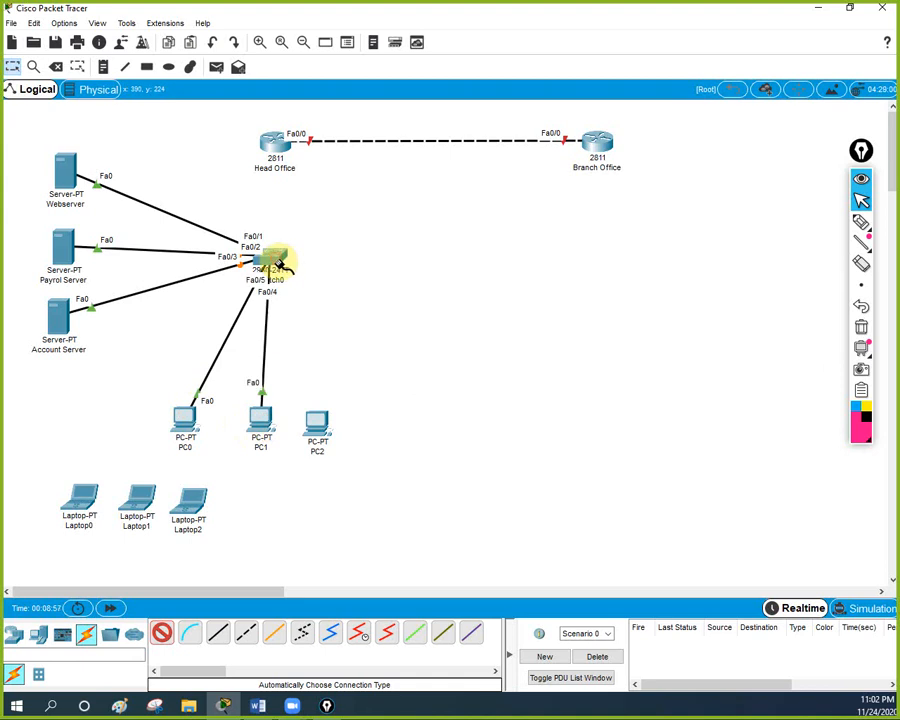
pyautogui.click(314, 414)
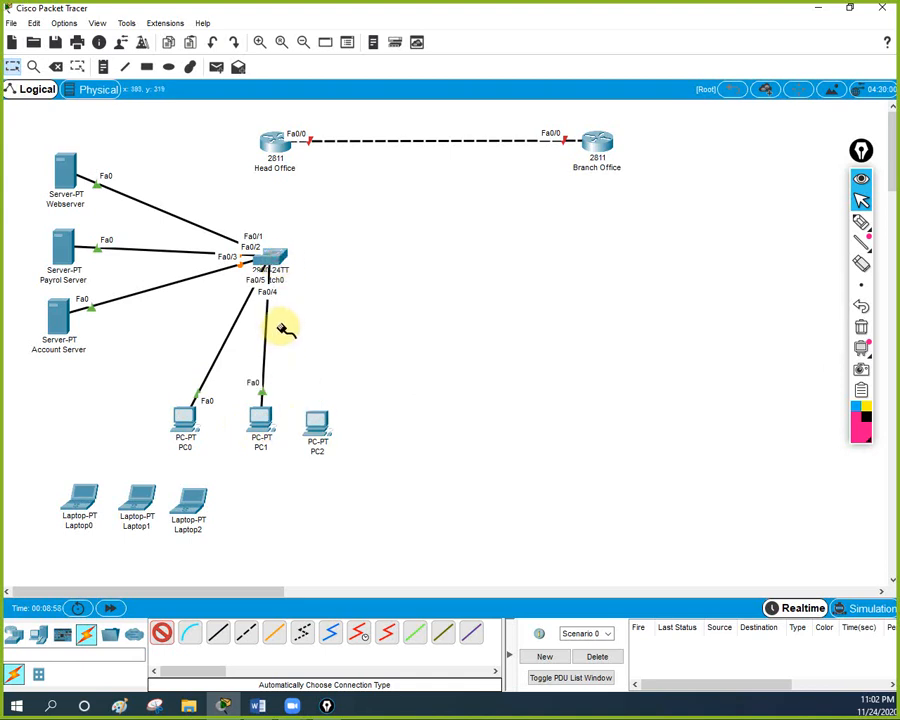
pyautogui.click(314, 420)
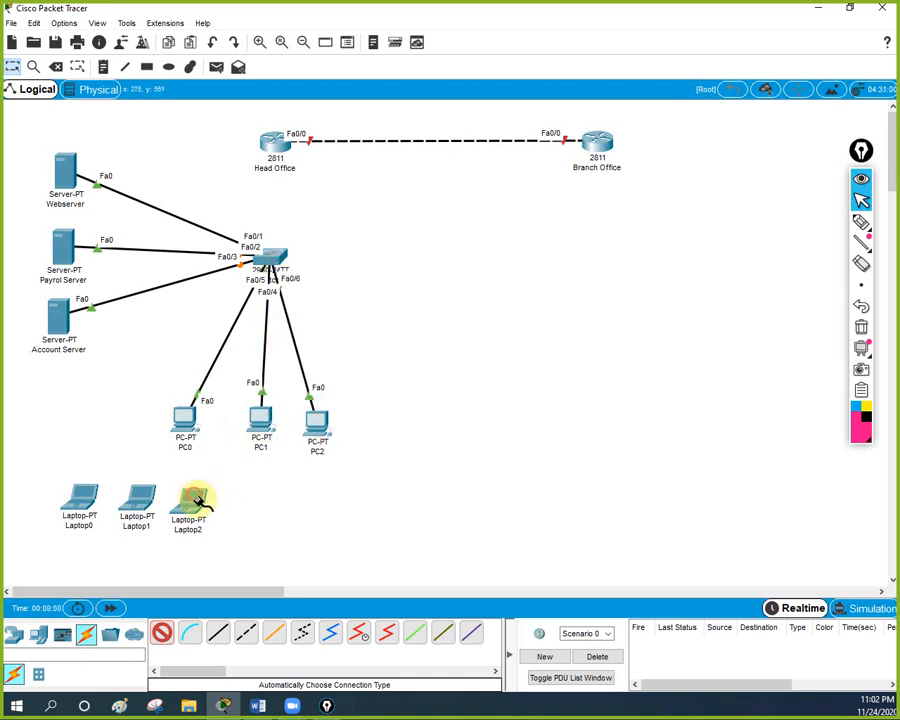
# Connect Laptop2, Laptop1 and Laptop0 to Switch0 with automatically chosen cables.
pyautogui.click(272, 262)
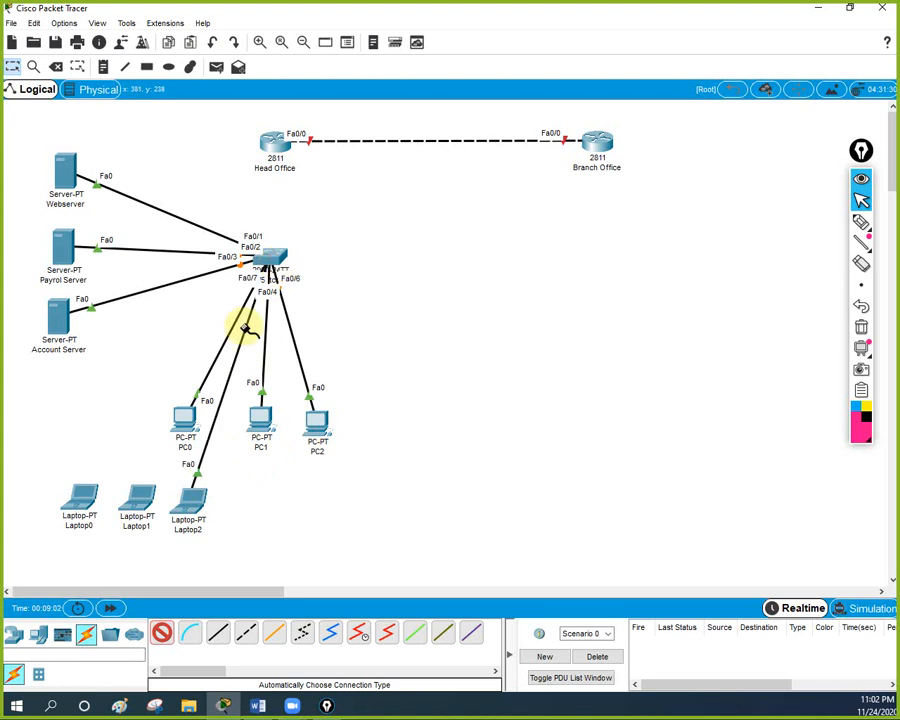
pyautogui.click(148, 495)
pyautogui.click(268, 265)
pyautogui.click(78, 490)
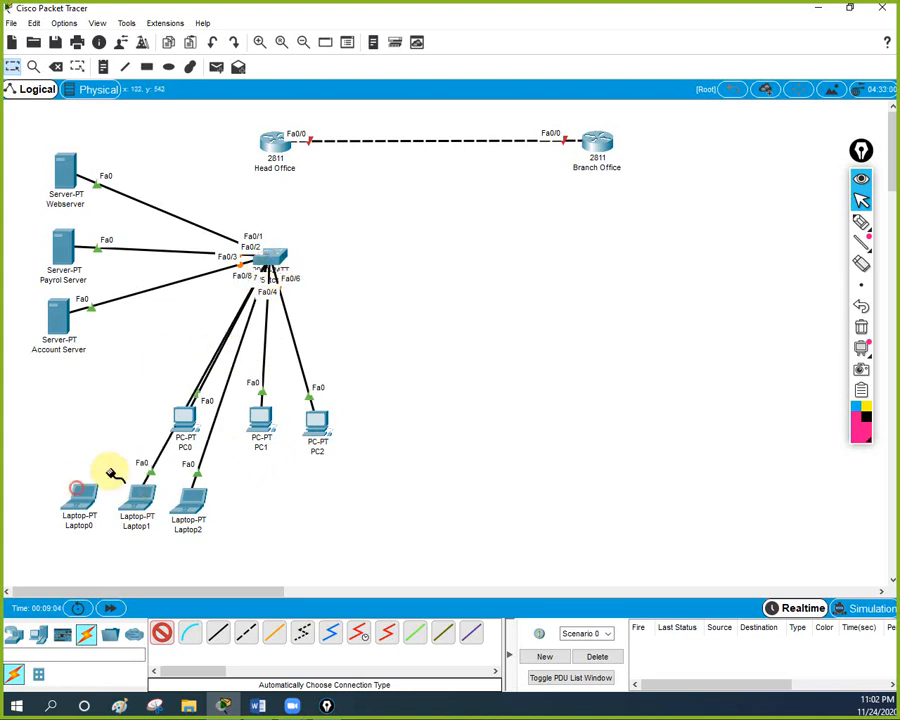
pyautogui.click(262, 265)
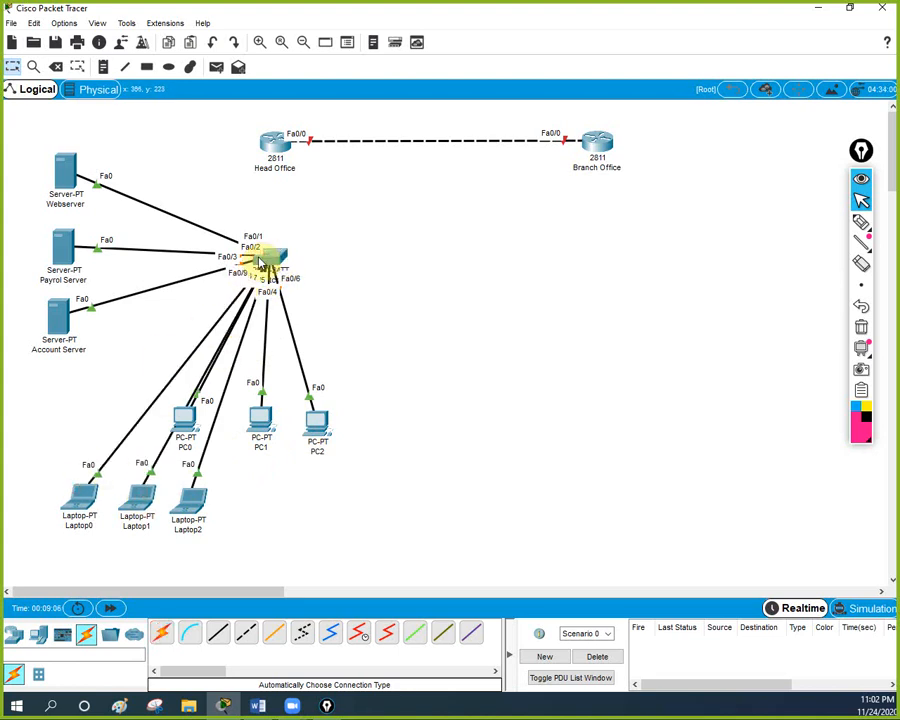
# Move Laptop0, Laptop1 and Laptop2 up into a row just below the Account Server.
pyautogui.moveTo(72, 488); pyautogui.dragTo(46, 432)
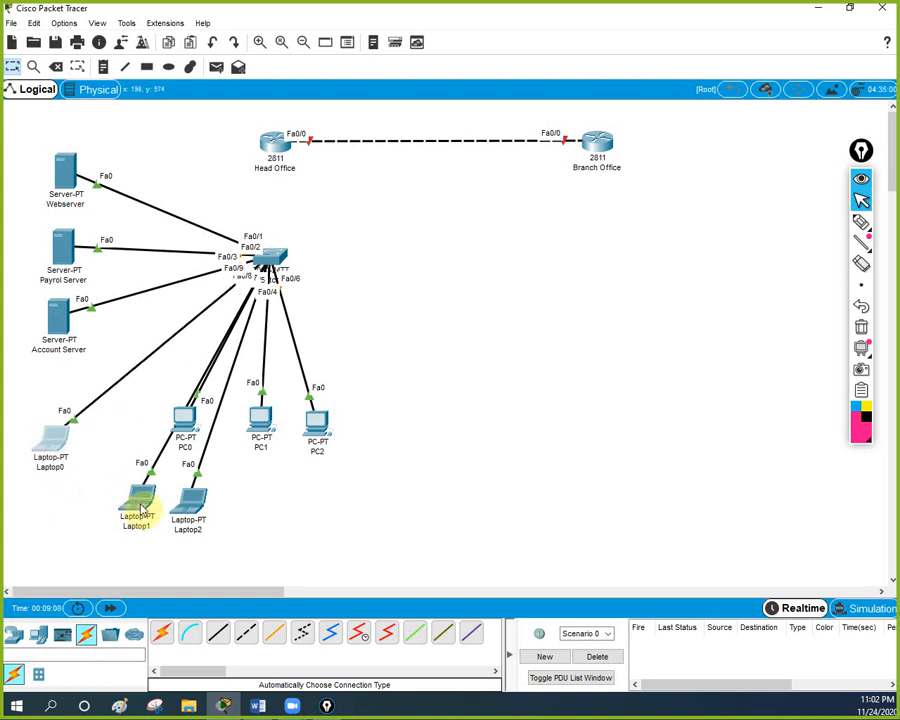
pyautogui.moveTo(143, 510); pyautogui.dragTo(117, 449)
pyautogui.moveTo(192, 512); pyautogui.dragTo(160, 447)
# Rearrange PC2, PC1 and PC0 in a diagonal row below and to the right of Switch0, and nudge the switch slightly up and right.
pyautogui.moveTo(318, 422); pyautogui.dragTo(393, 358)
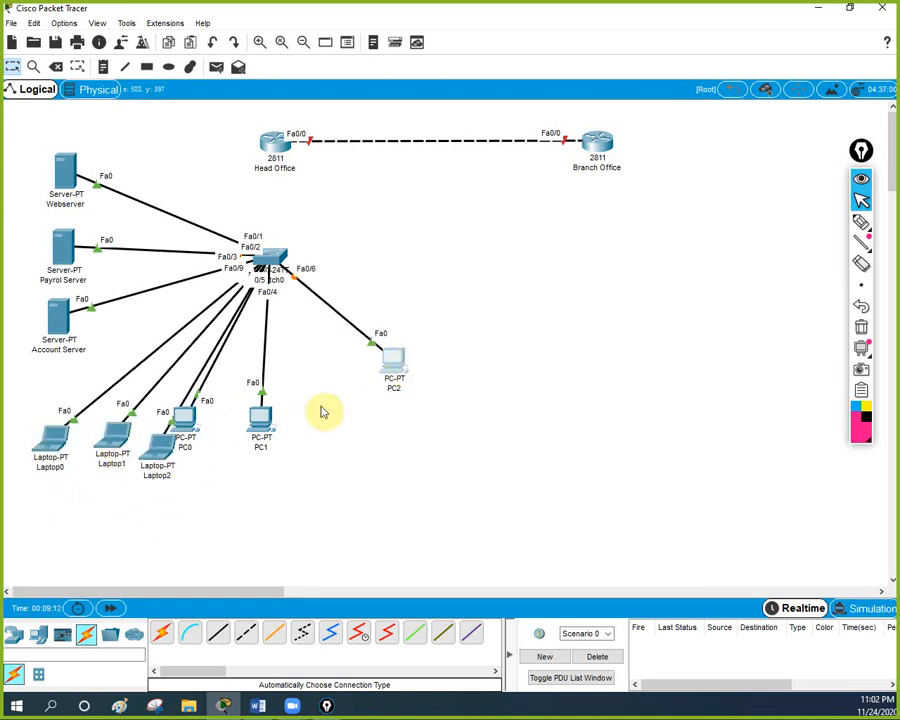
pyautogui.moveTo(267, 418); pyautogui.dragTo(360, 390)
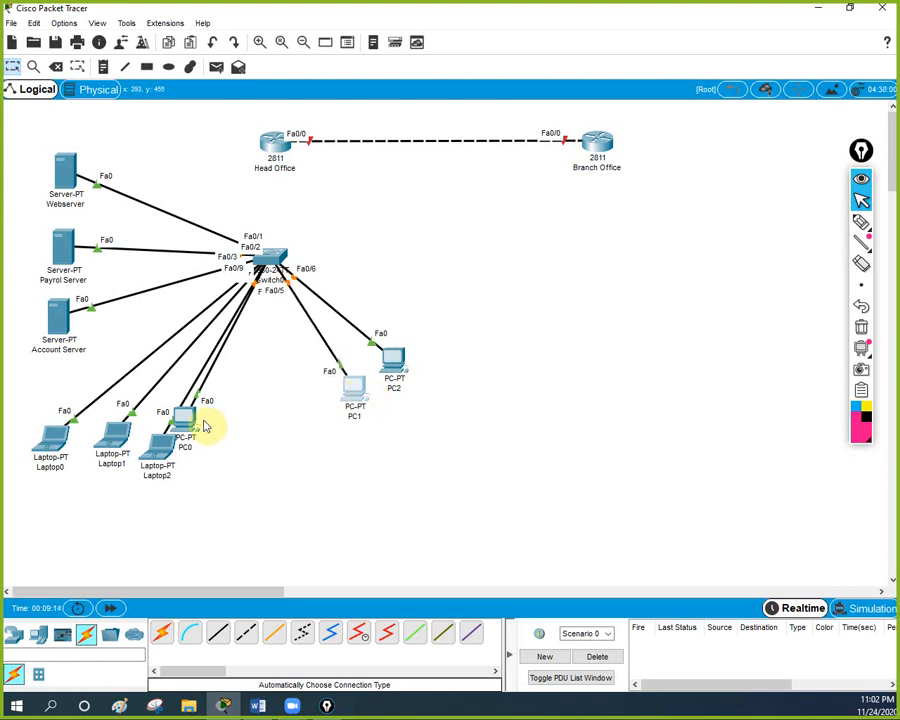
pyautogui.moveTo(188, 420); pyautogui.dragTo(323, 418)
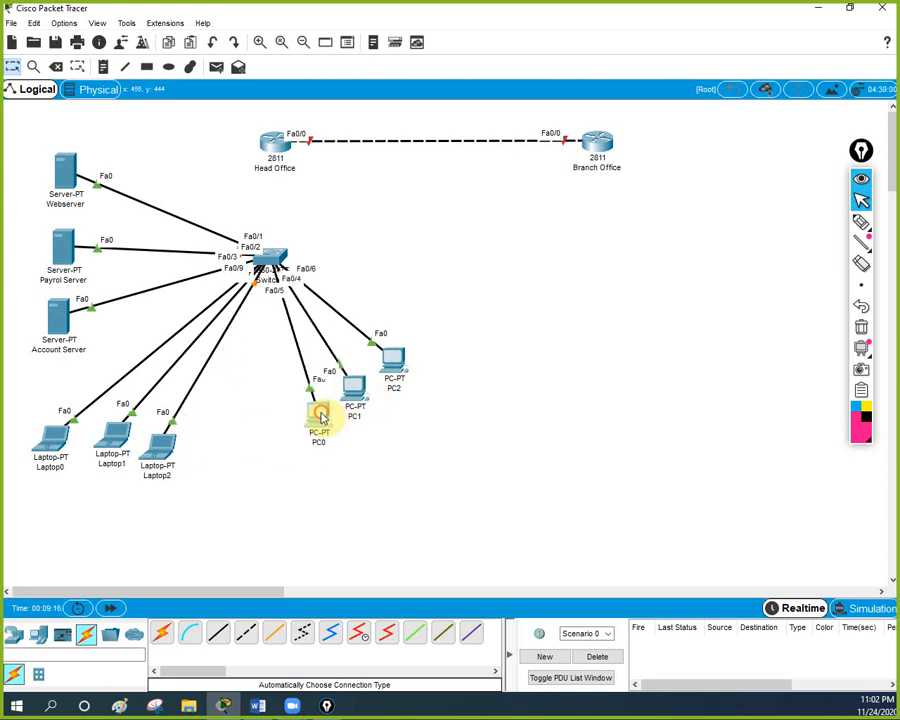
pyautogui.click(426, 430)
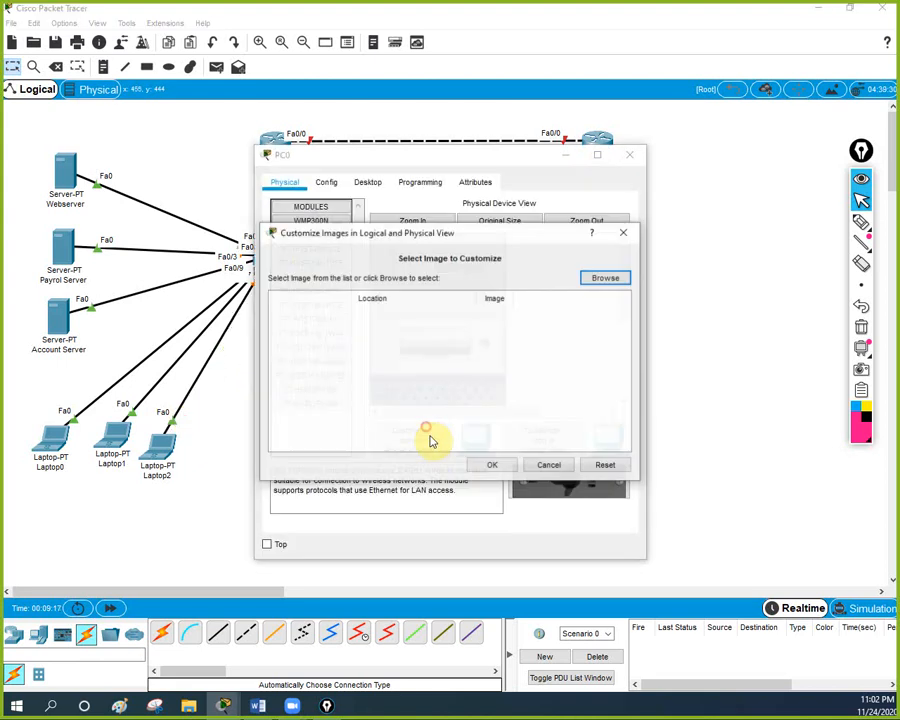
pyautogui.click(624, 232)
pyautogui.click(629, 155)
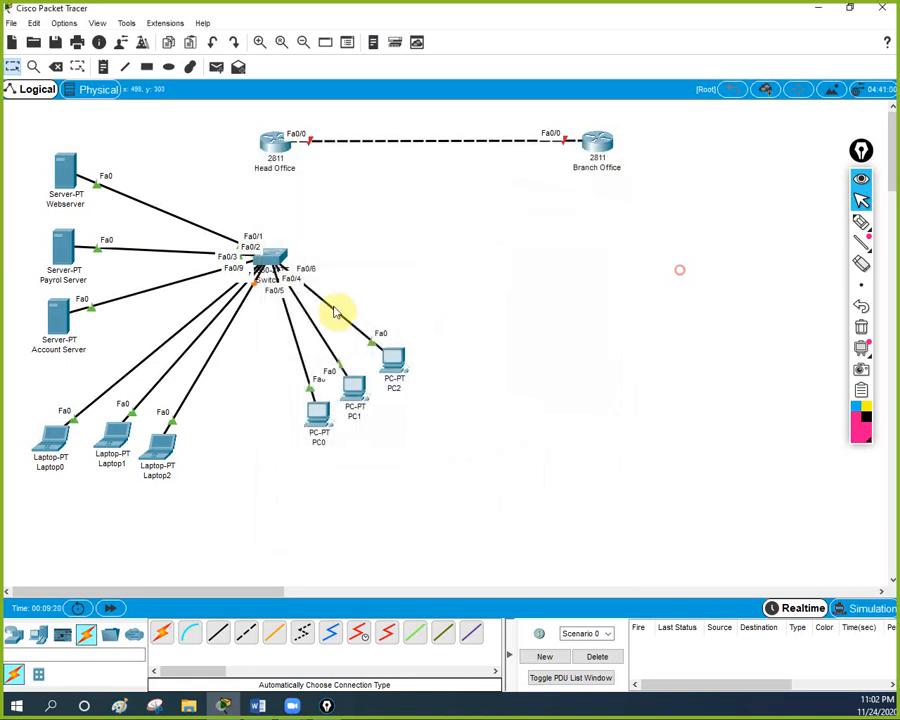
pyautogui.moveTo(272, 261); pyautogui.dragTo(282, 255)
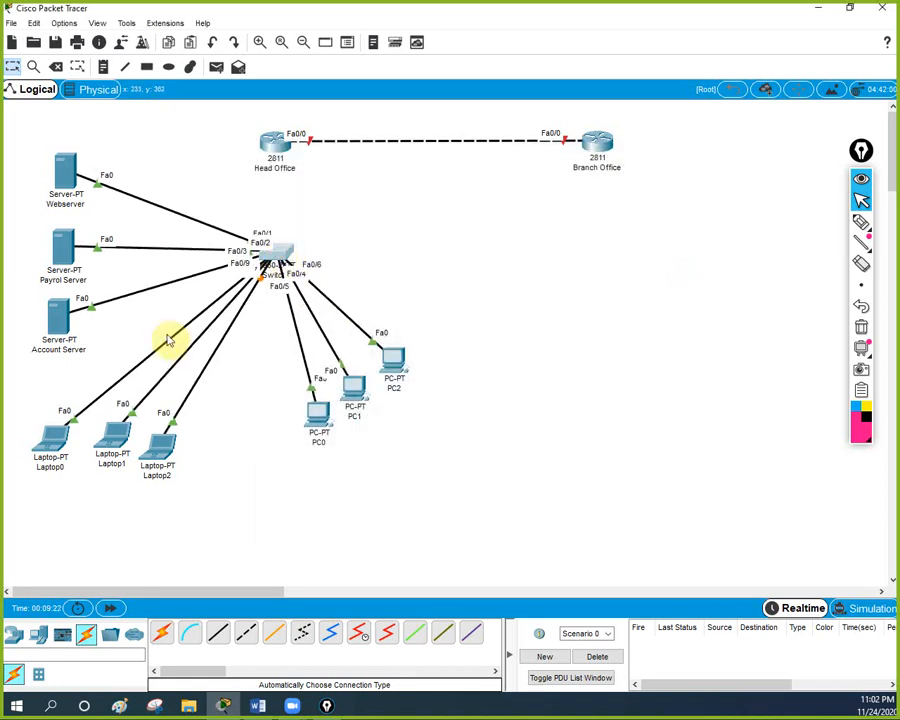
# Draw a rectangle with a black outline and lime-green fill around the three servers.
pyautogui.click(148, 67)
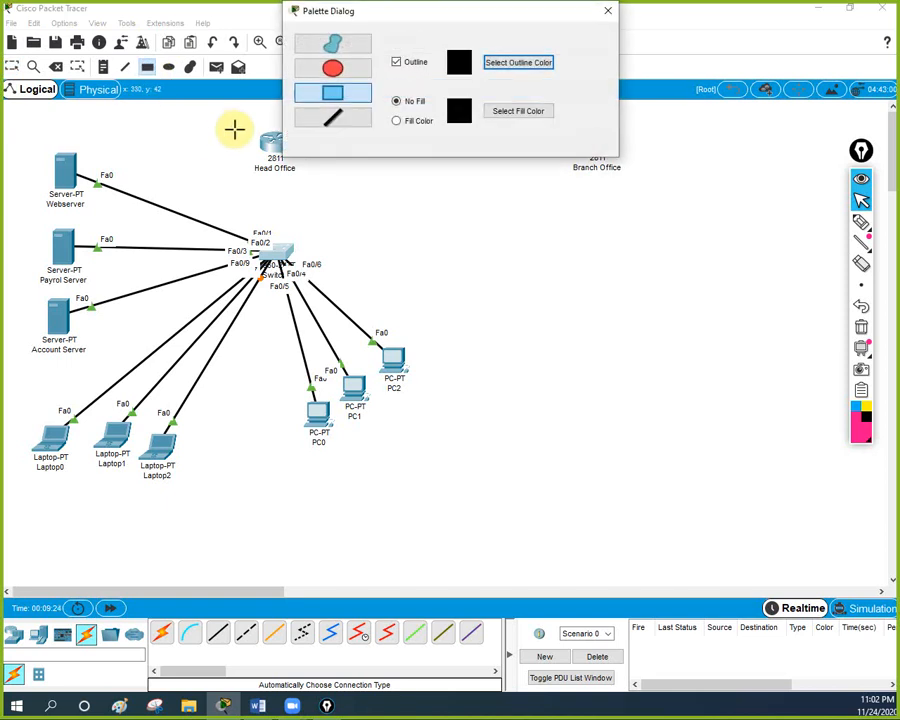
pyautogui.click(535, 118)
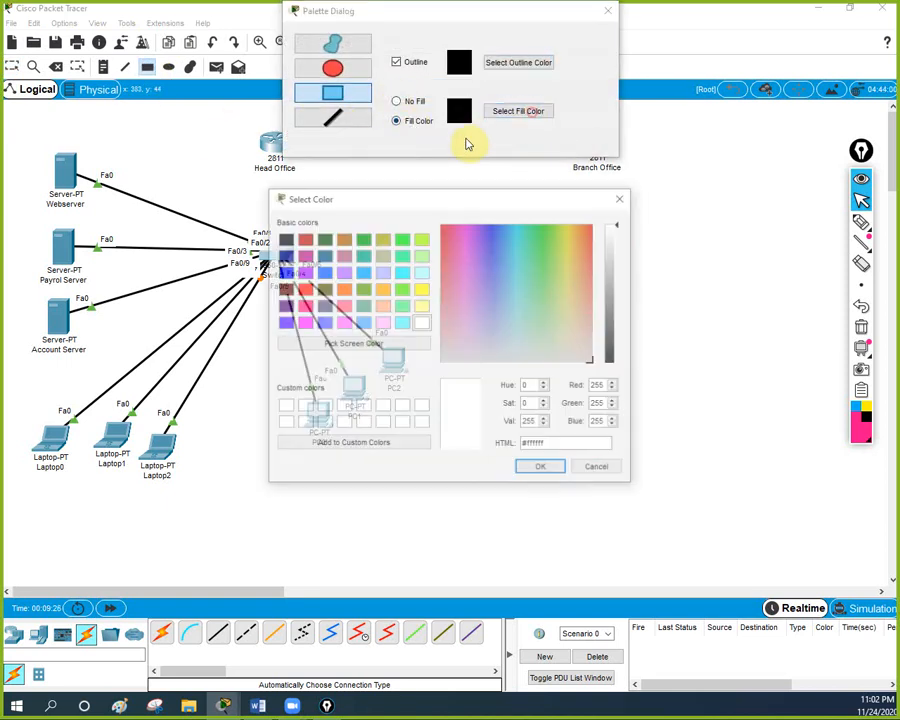
pyautogui.click(421, 238)
pyautogui.click(555, 474)
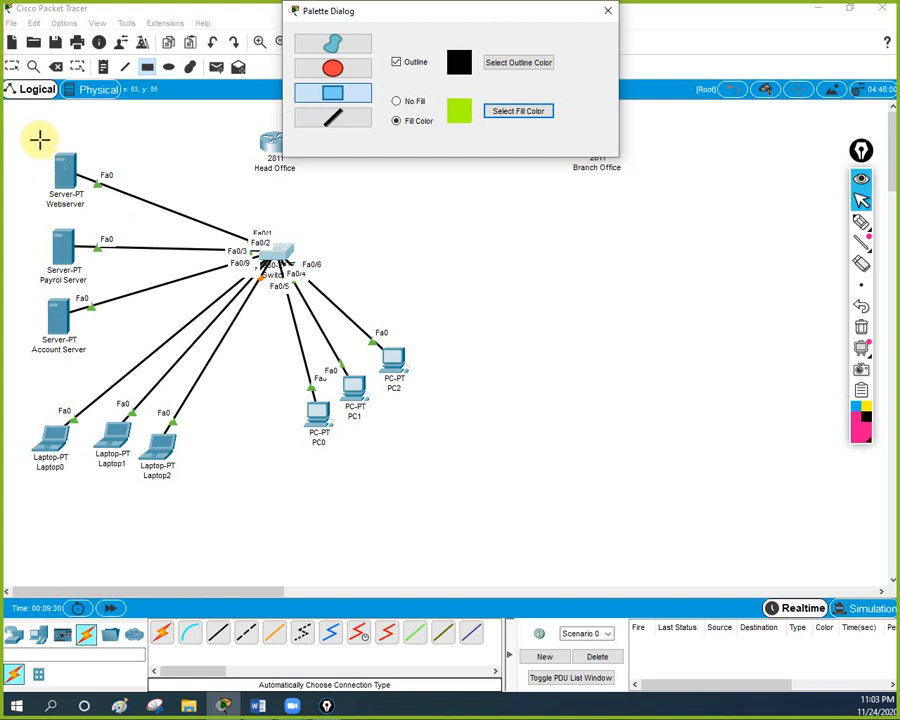
pyautogui.moveTo(22, 135); pyautogui.dragTo(118, 365)
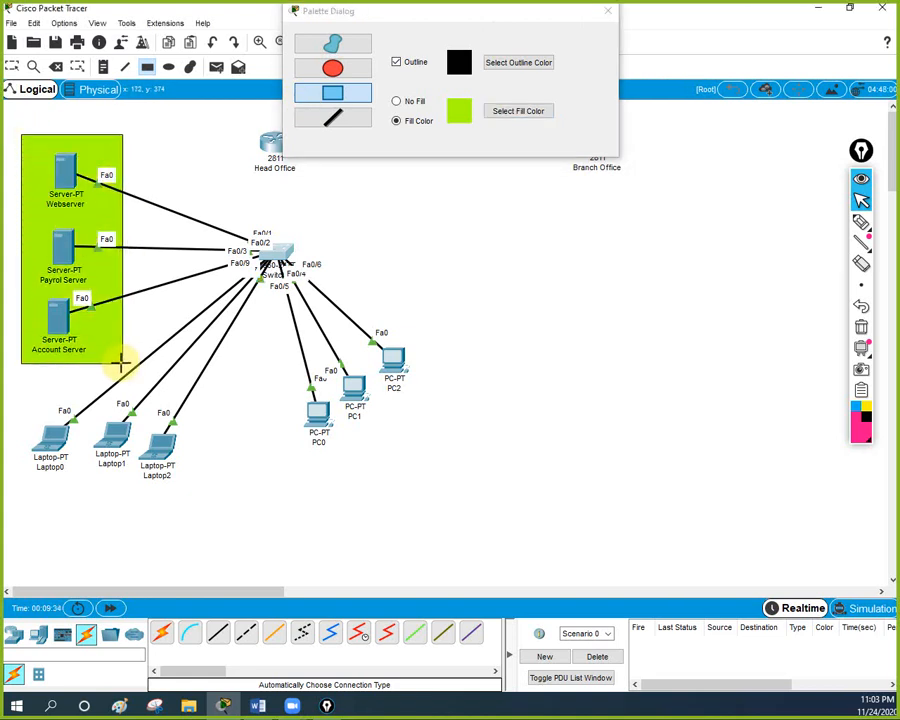
# Draw a white-filled rectangle with a black outline around the three laptops.
pyautogui.click(514, 112)
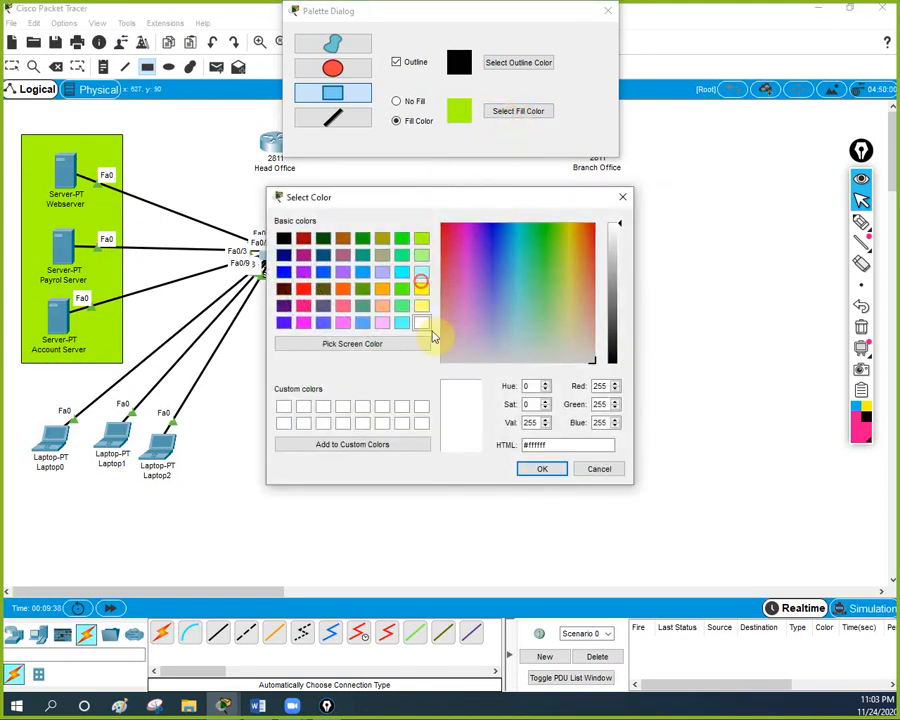
pyautogui.click(536, 467)
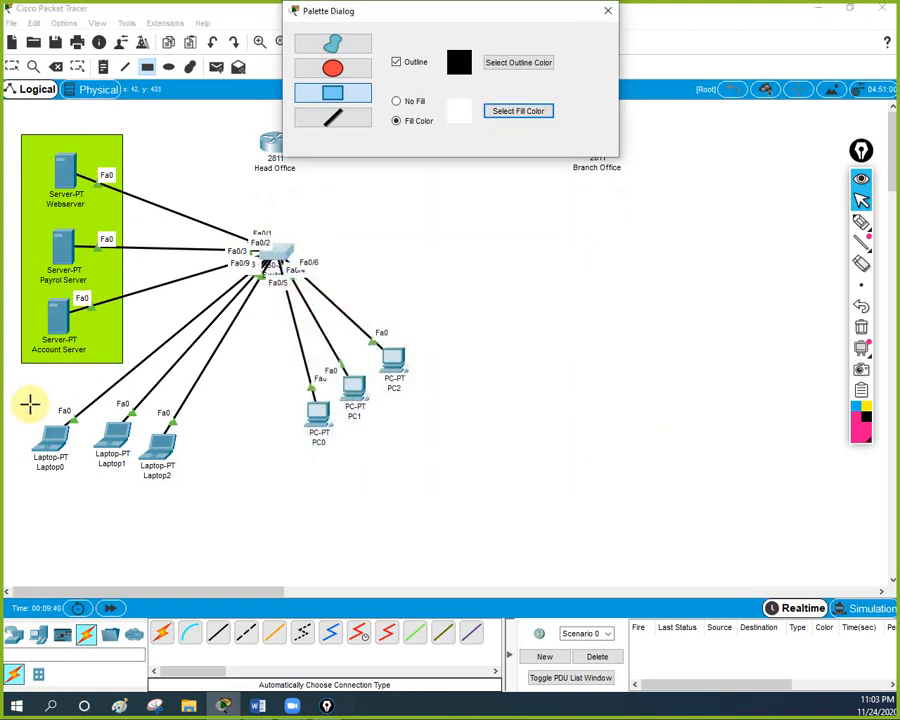
pyautogui.moveTo(26, 404); pyautogui.dragTo(213, 492)
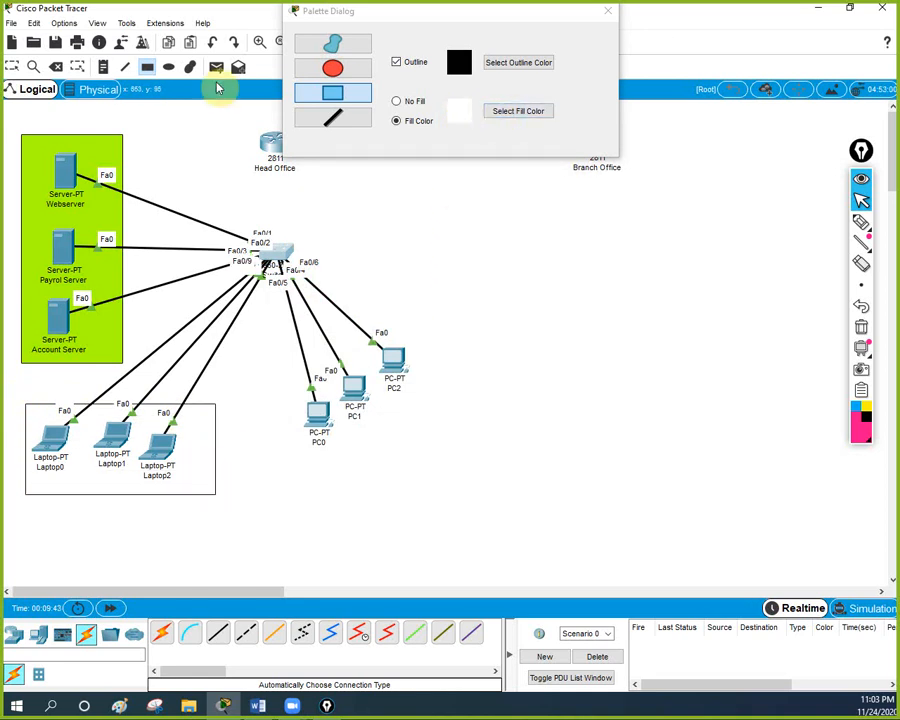
# Try to delete the white rectangle around the laptops, and undo the accidental deletion of Switch0.
pyautogui.click(56, 66)
pyautogui.click(214, 430)
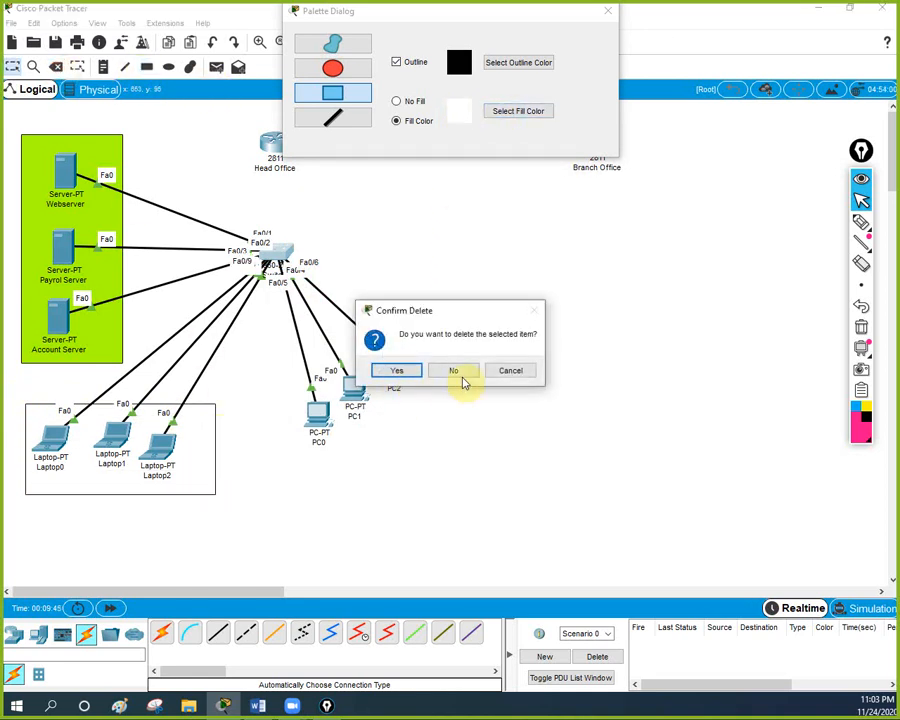
pyautogui.click(398, 371)
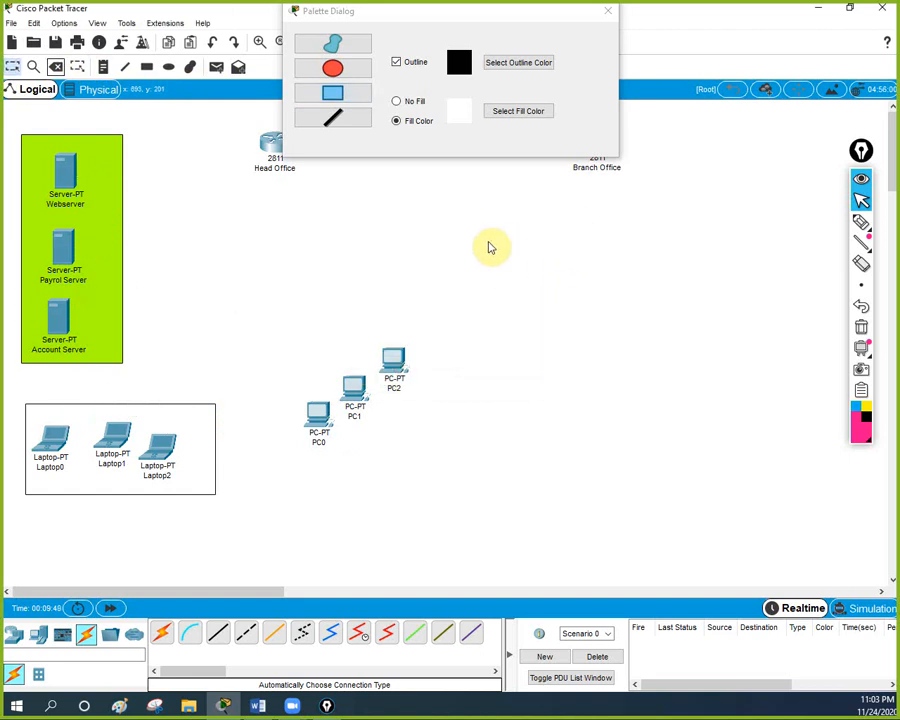
pyautogui.hotkey('ctrl', 'z')
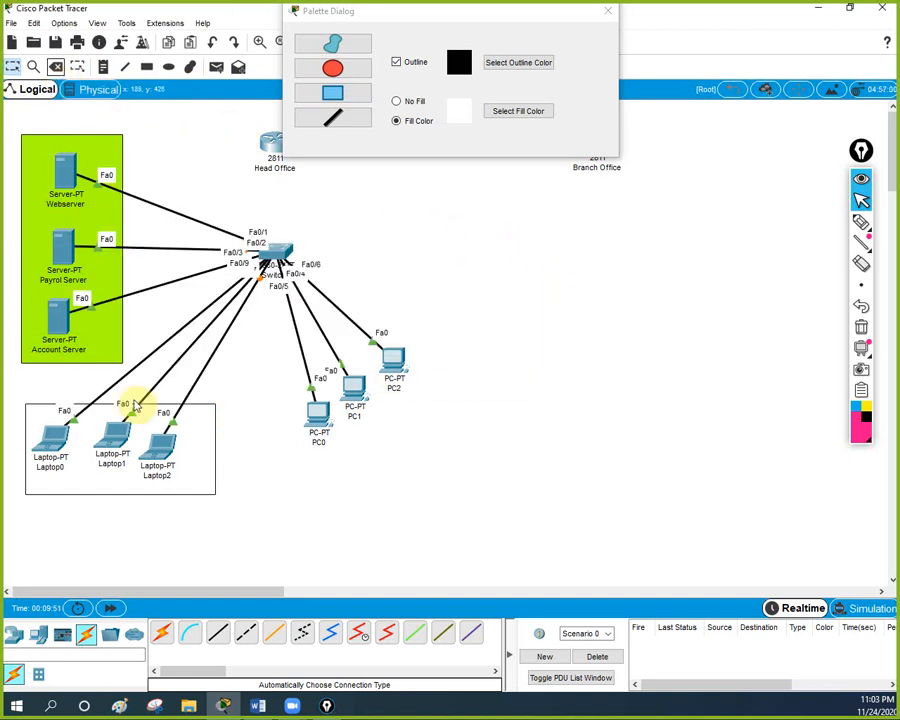
# Delete only the white rectangle around the laptops, keeping the devices, and return to the selection tool.
pyautogui.click(213, 440)
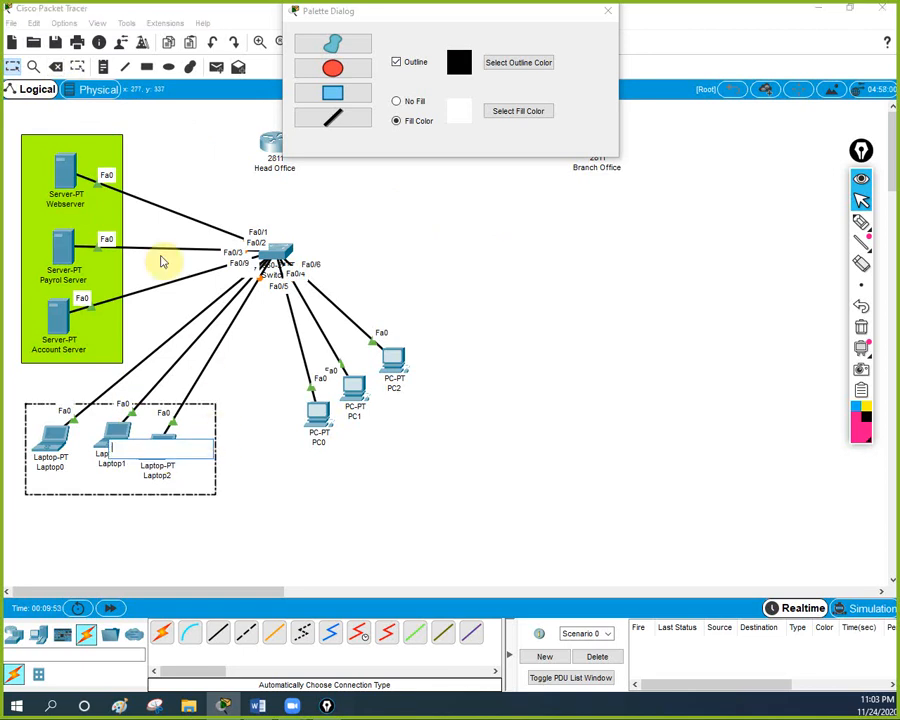
pyautogui.click(55, 67)
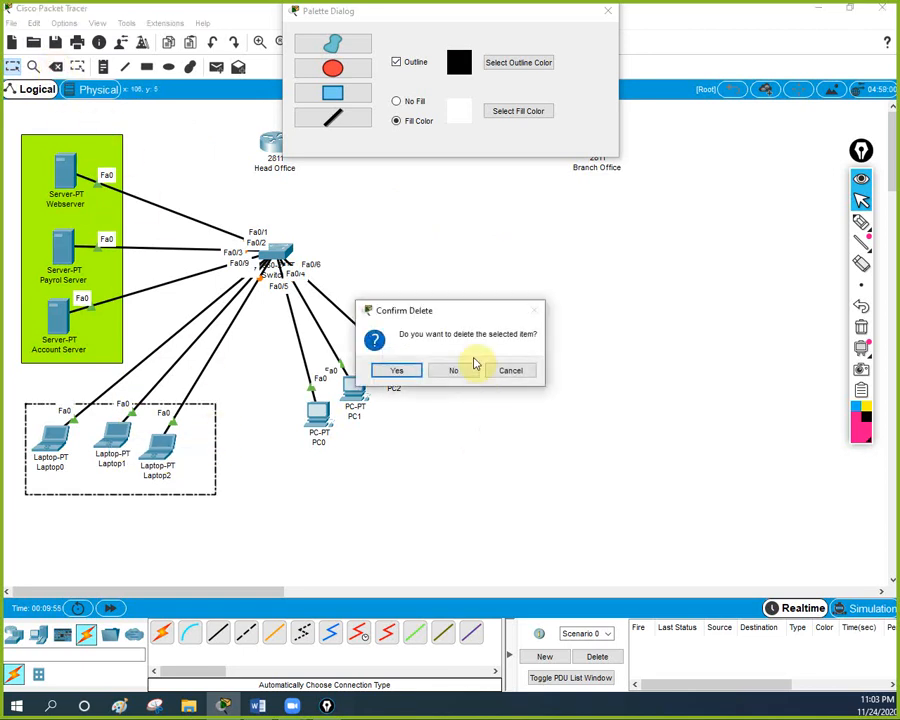
pyautogui.click(455, 372)
pyautogui.click(214, 455)
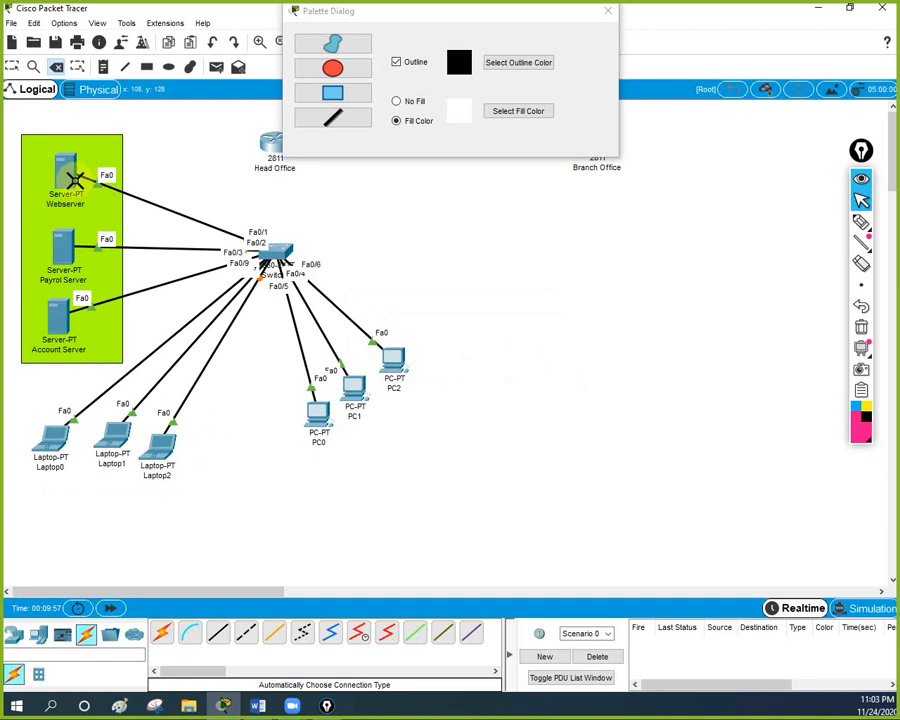
pyautogui.click(12, 67)
# Draw a rectangle with light yellow fill (#ffff7f) around Laptop0, Laptop1 and Laptop2.
pyautogui.click(507, 114)
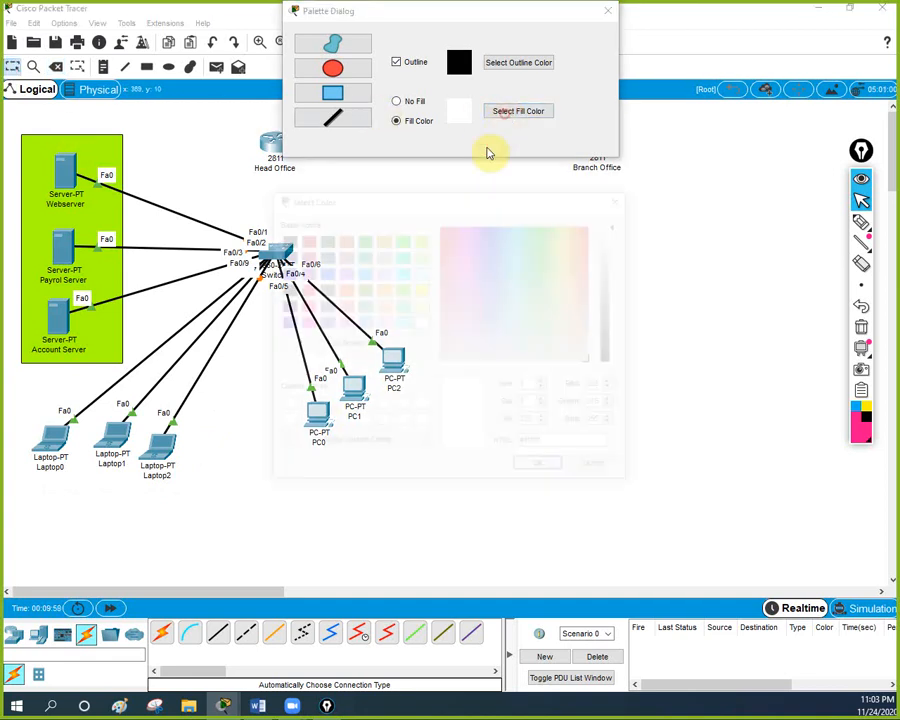
pyautogui.click(421, 304)
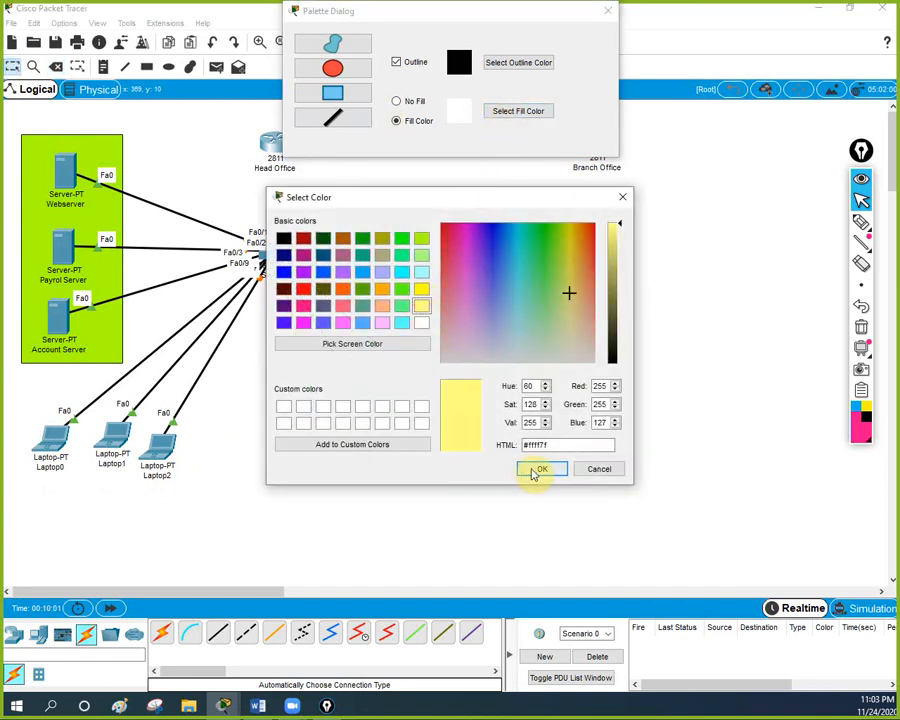
pyautogui.click(538, 470)
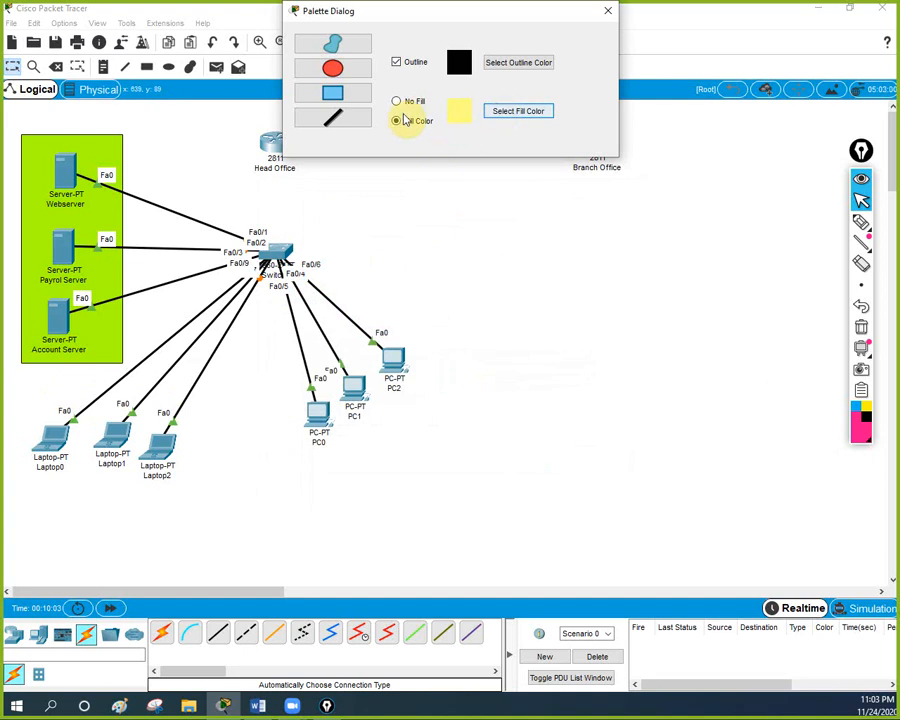
pyautogui.click(332, 92)
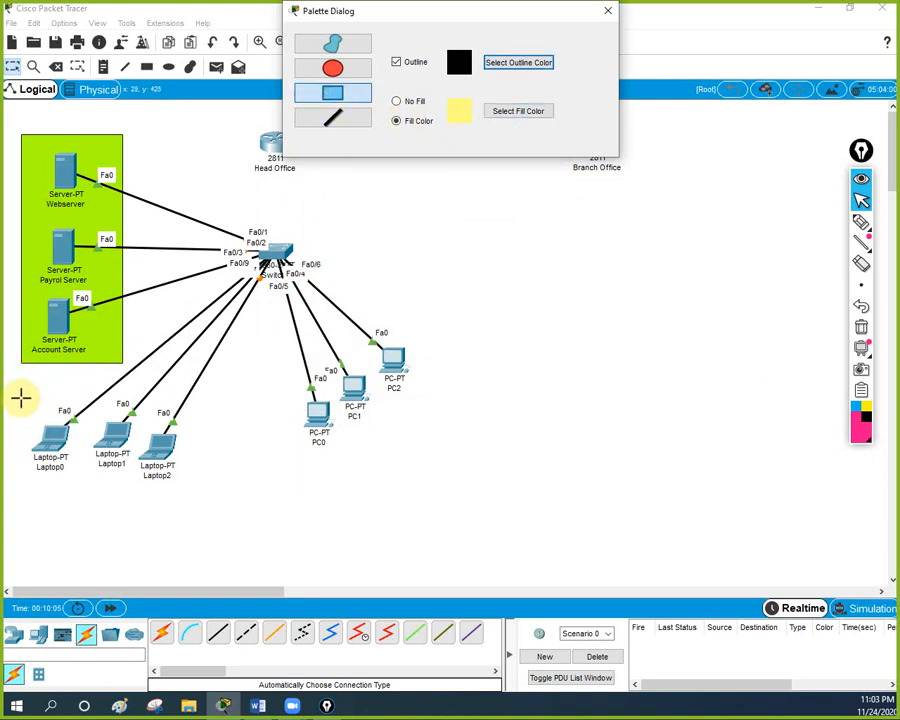
pyautogui.moveTo(21, 398); pyautogui.dragTo(226, 491)
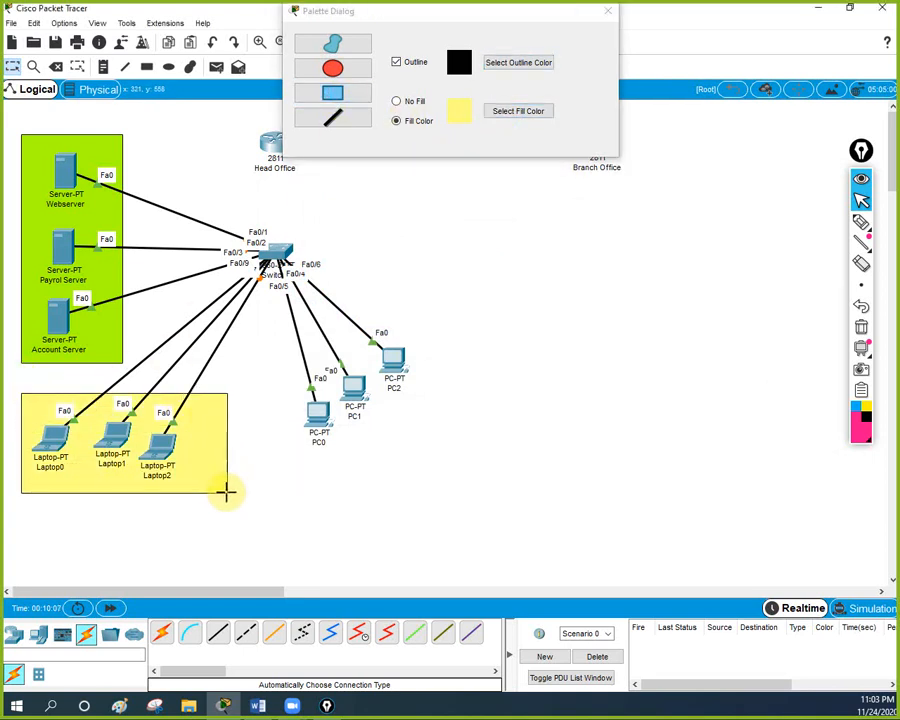
# Draw a lime-green filled rectangle around PC0, PC1 and PC2, and close the shape palette.
pyautogui.click(500, 112)
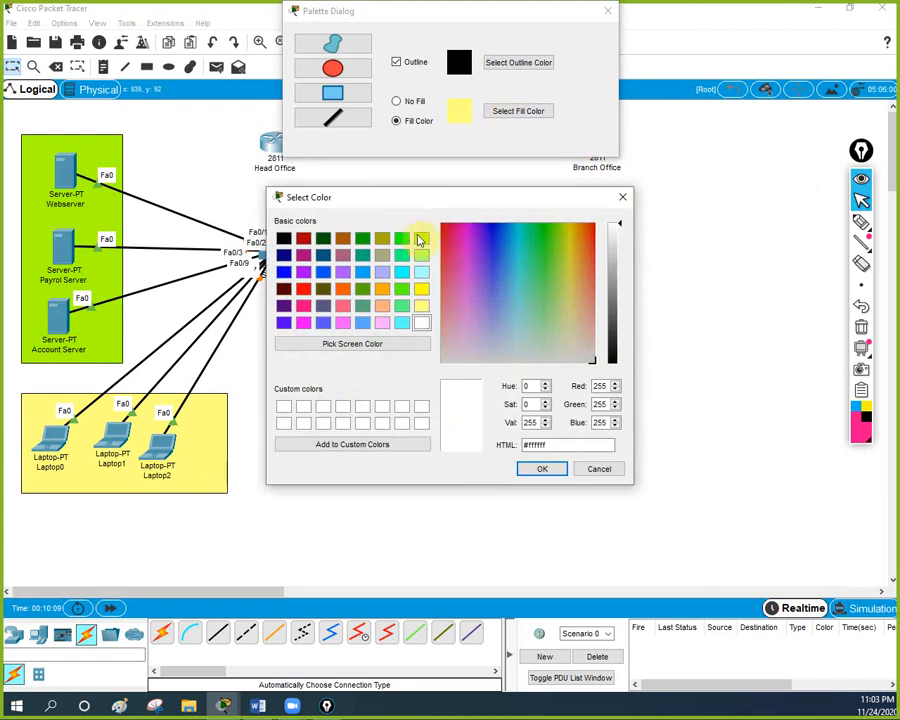
pyautogui.click(421, 240)
pyautogui.click(535, 470)
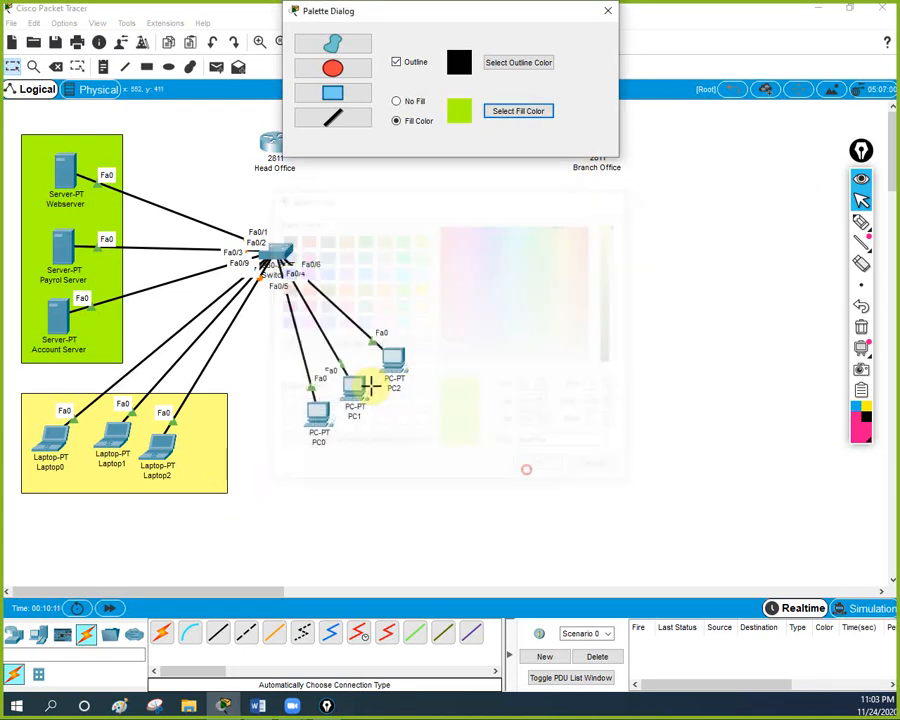
pyautogui.moveTo(269, 315); pyautogui.dragTo(446, 488)
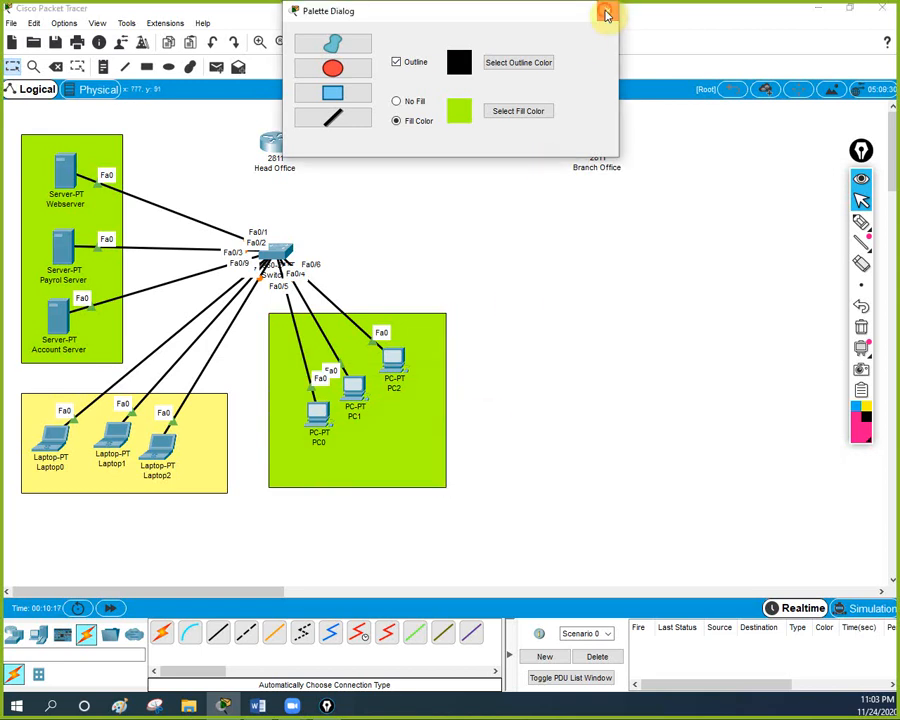
pyautogui.click(606, 10)
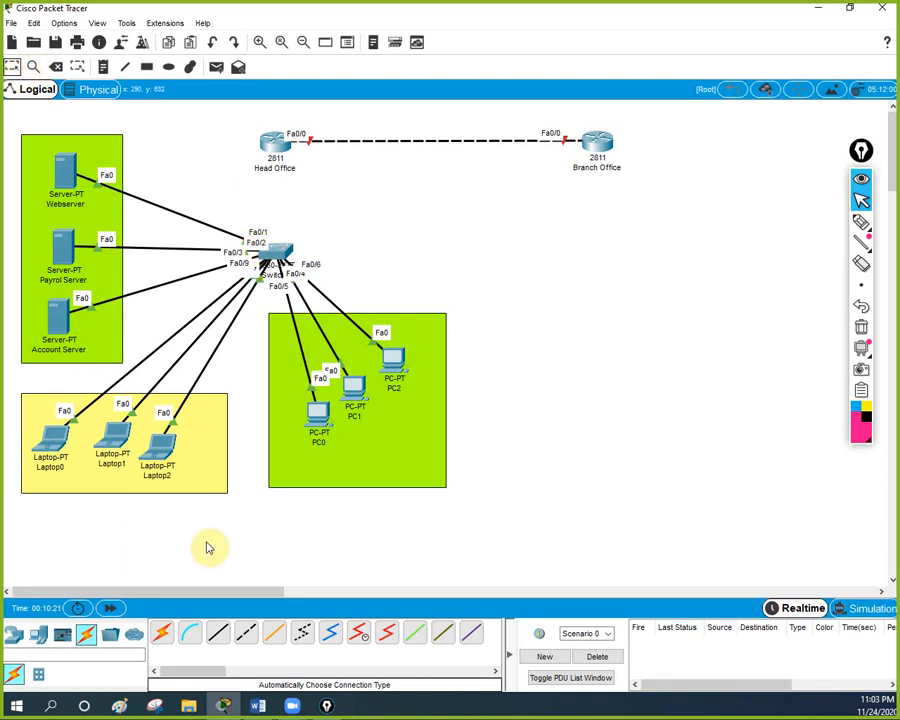
# Connect Switch0 to the Head Office router with an automatically chosen cable, and move the switch slightly down.
pyautogui.click(163, 634)
pyautogui.click(288, 242)
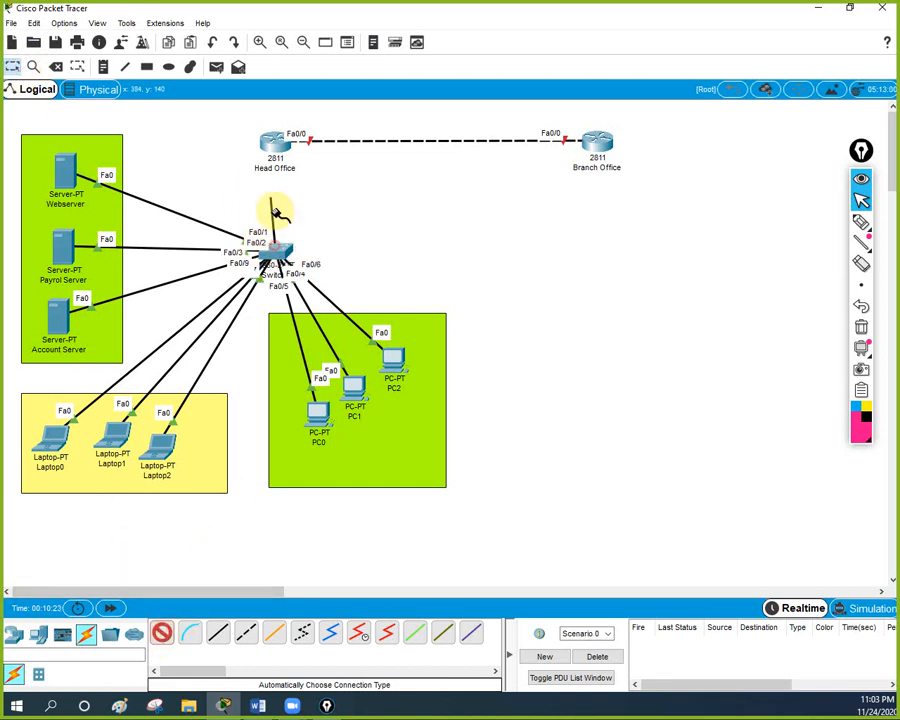
pyautogui.click(274, 150)
pyautogui.click(276, 156)
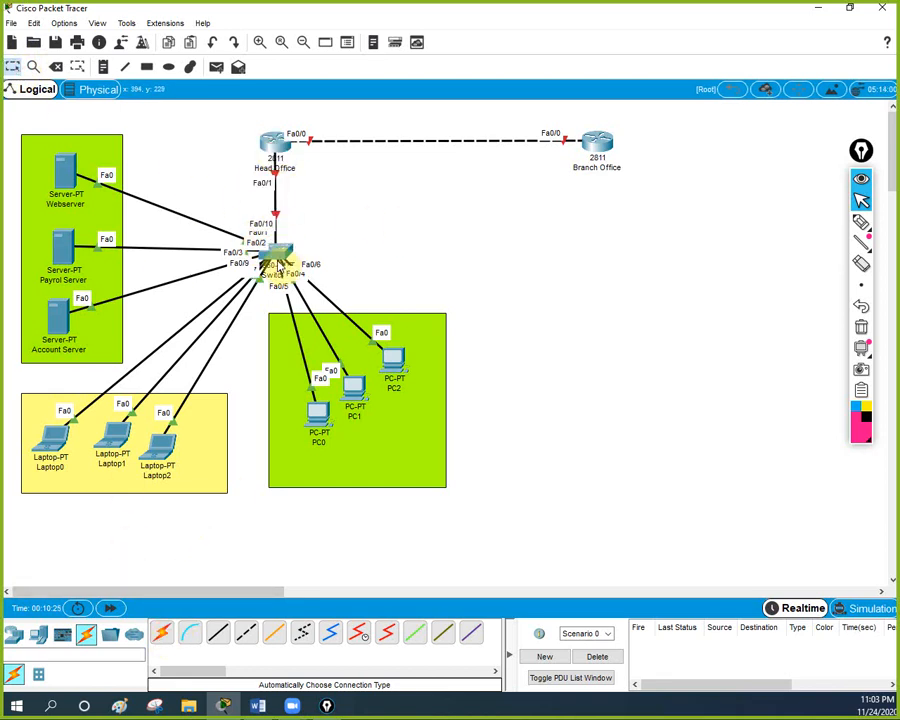
pyautogui.moveTo(274, 255); pyautogui.dragTo(278, 268)
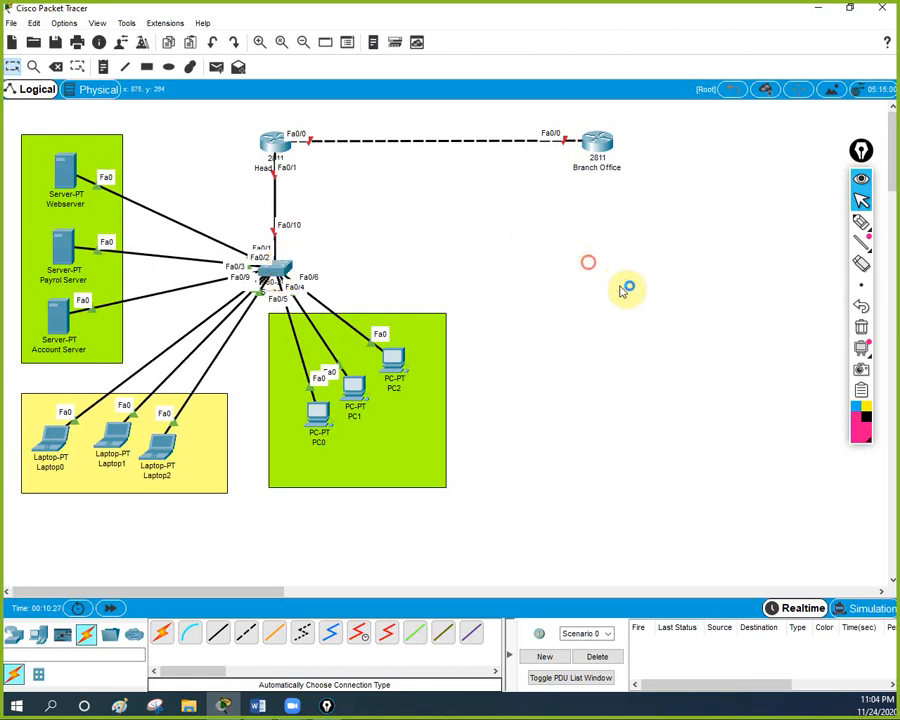
# Place a Laptop-PT end device to the right of the Branch Office router.
pyautogui.click(28, 632)
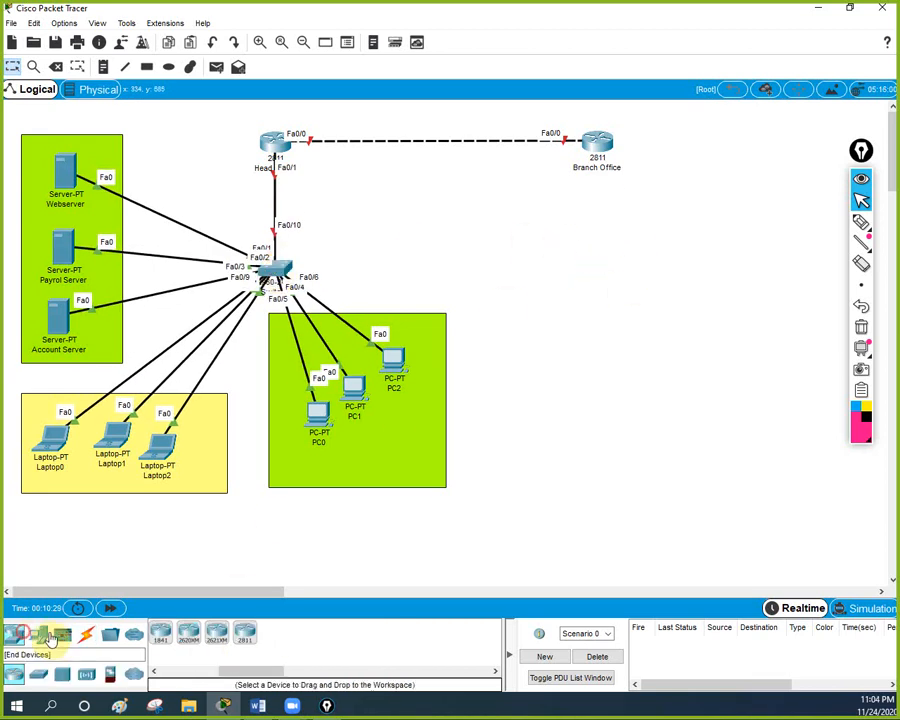
pyautogui.click(33, 632)
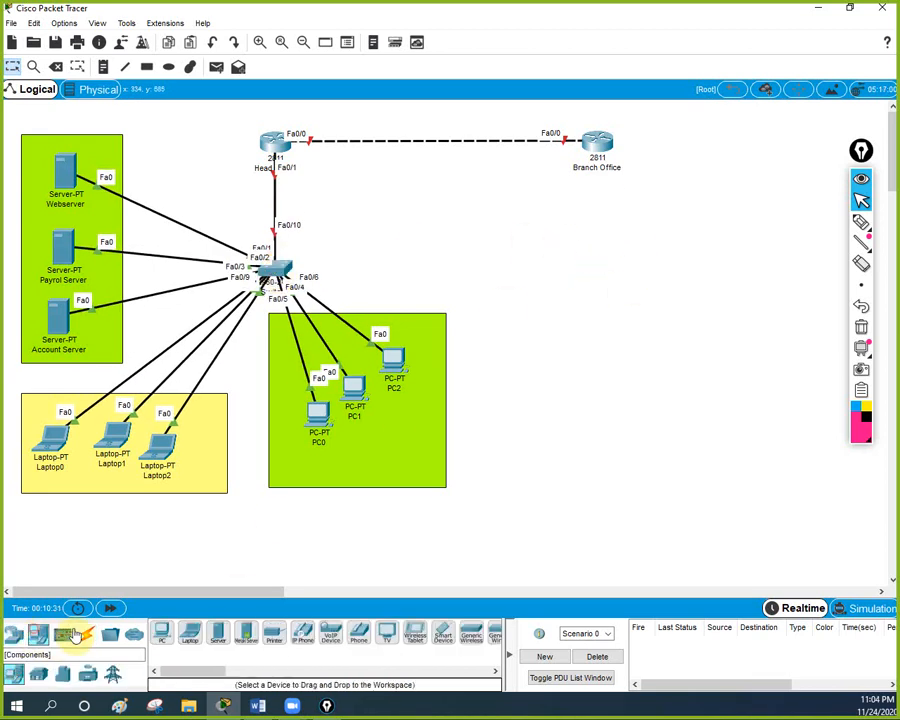
pyautogui.click(188, 634)
pyautogui.click(740, 186)
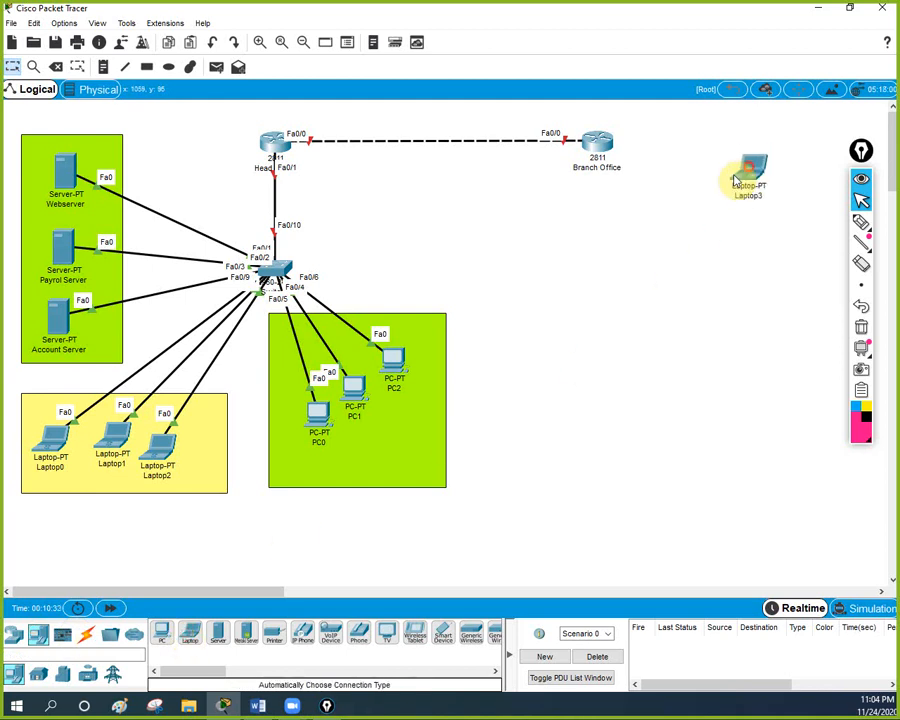
# Add two more PCs and two more laptops in a column below Laptop3 on the Branch Office side.
pyautogui.click(164, 630)
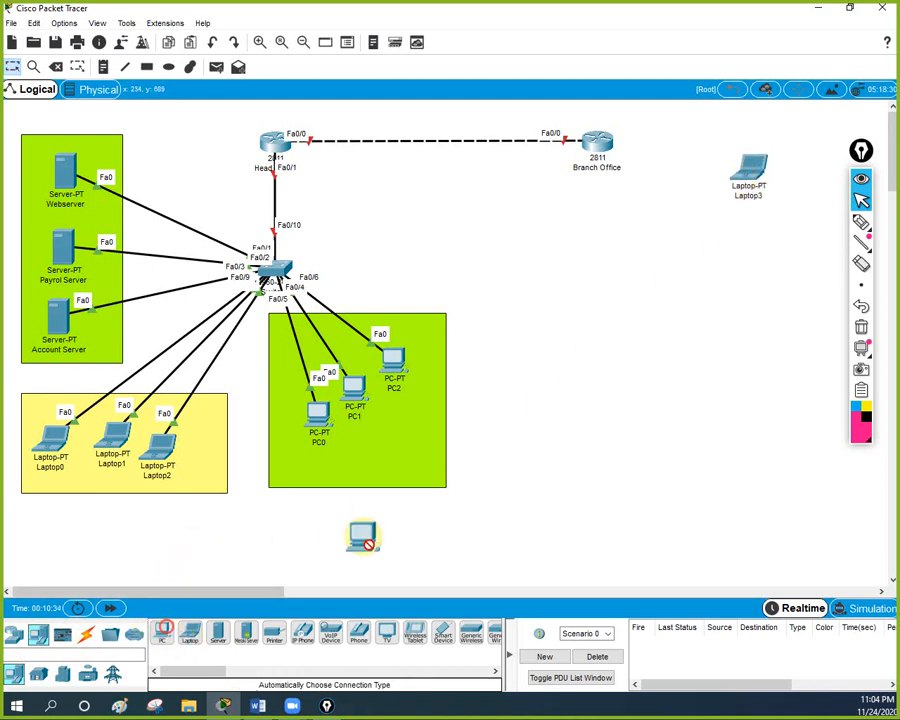
pyautogui.click(750, 244)
pyautogui.click(189, 633)
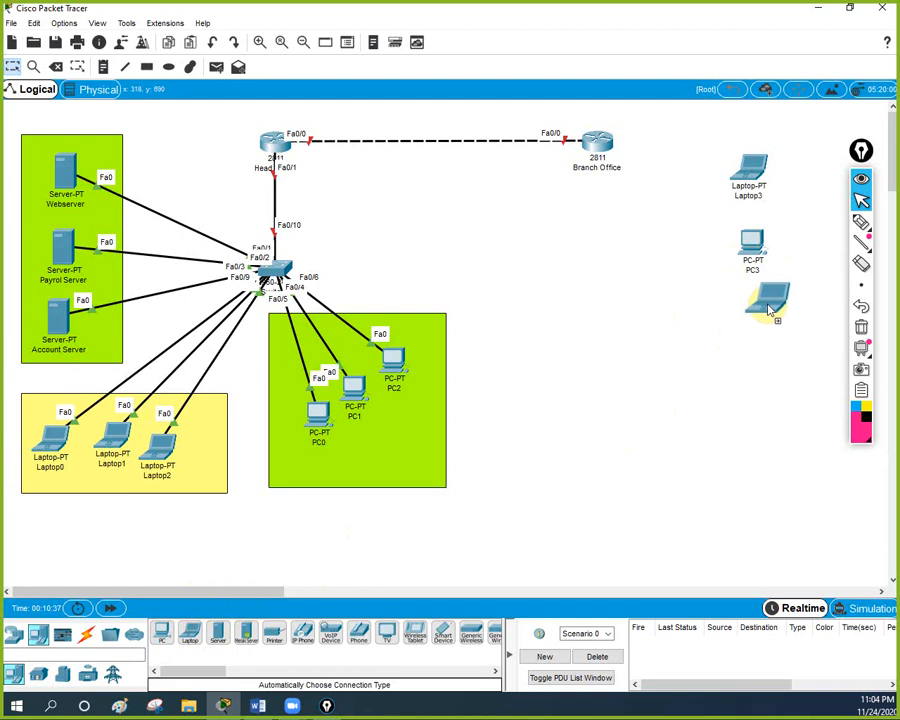
pyautogui.click(758, 320)
pyautogui.click(164, 636)
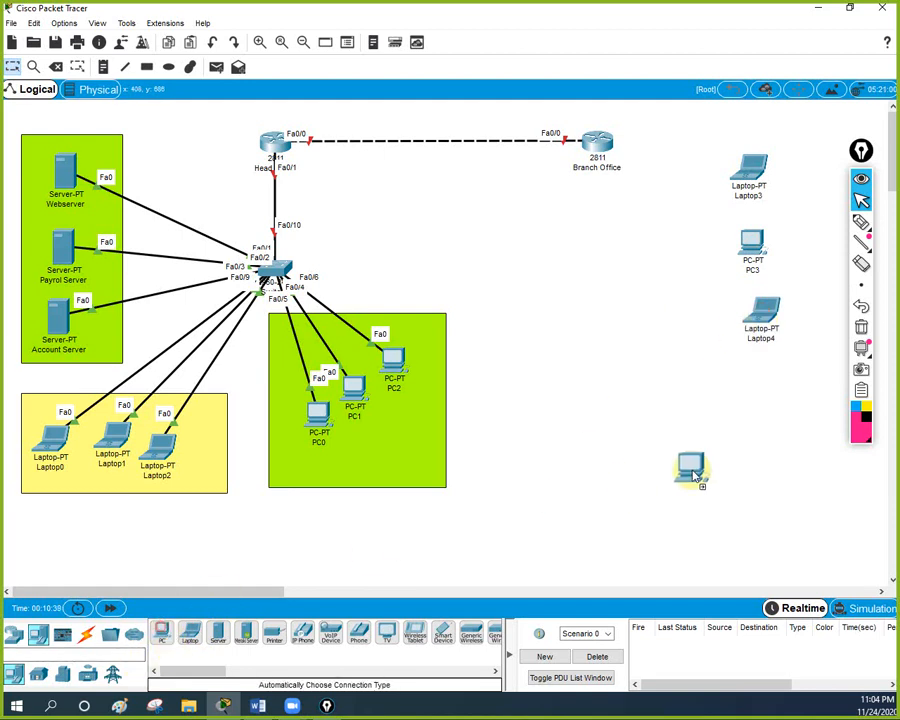
pyautogui.click(769, 382)
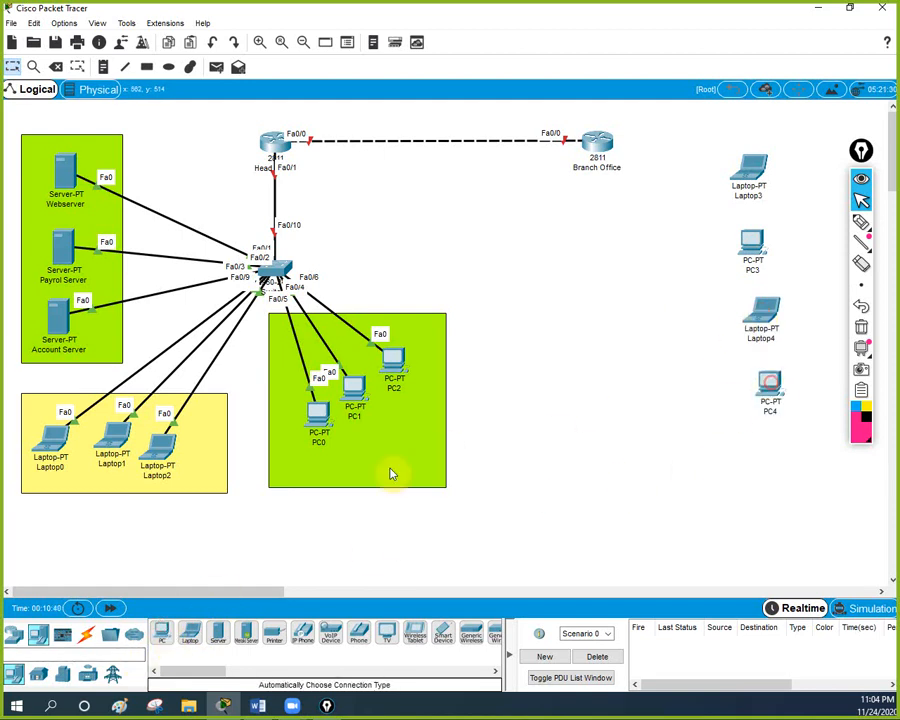
pyautogui.click(189, 633)
pyautogui.click(711, 388)
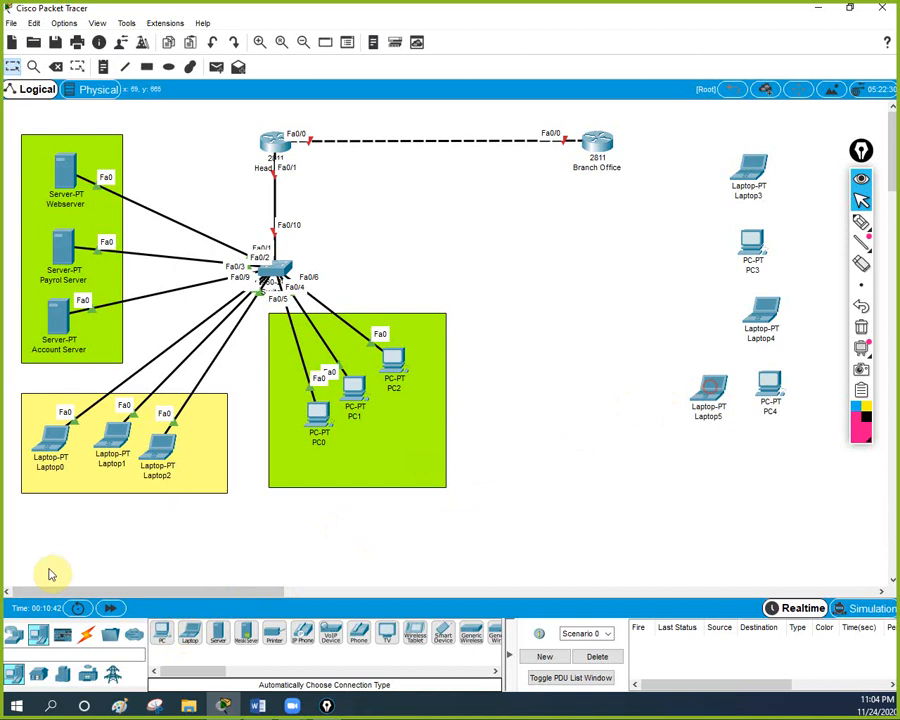
# Place a 2960 switch between the Branch Office router and PC3, and dismiss its device window.
pyautogui.click(13, 634)
pyautogui.click(38, 673)
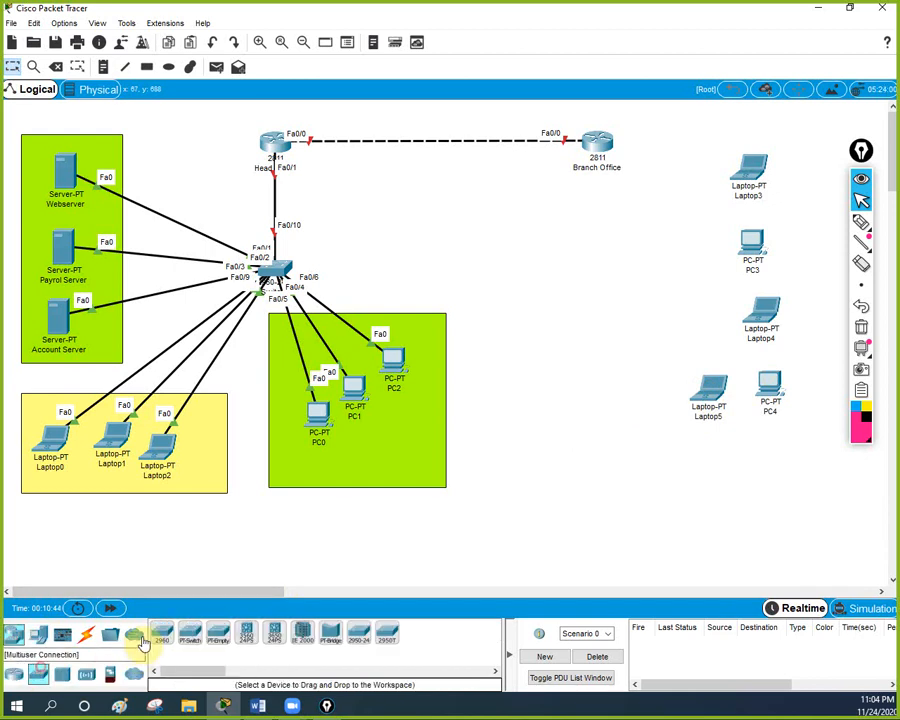
pyautogui.click(160, 630)
pyautogui.click(680, 243)
pyautogui.click(679, 242)
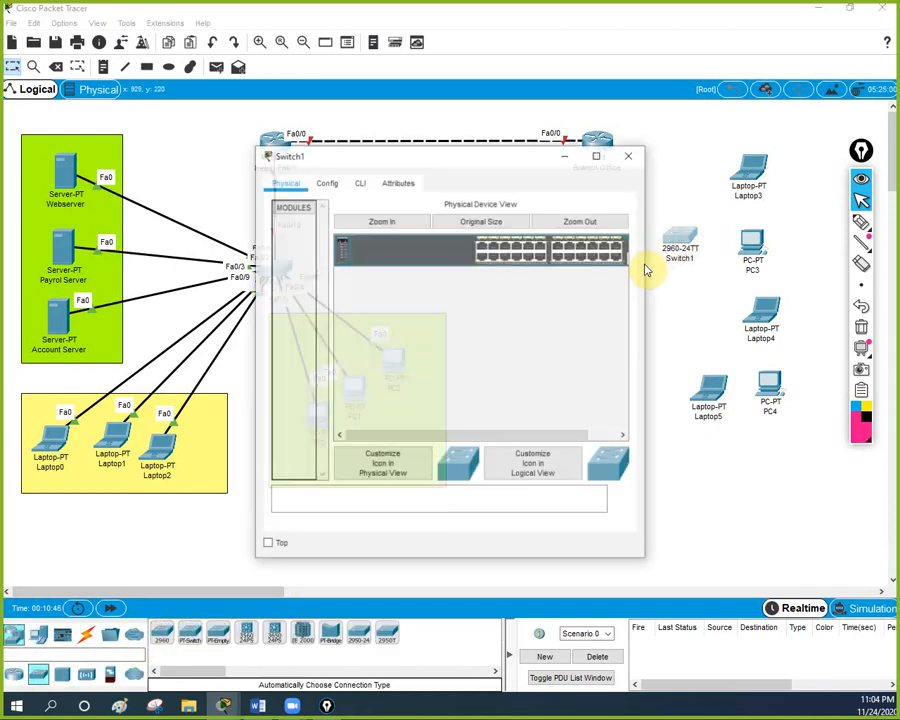
pyautogui.click(633, 157)
# Connect the Branch Office router to Switch1 with an automatically chosen cable.
pyautogui.click(87, 634)
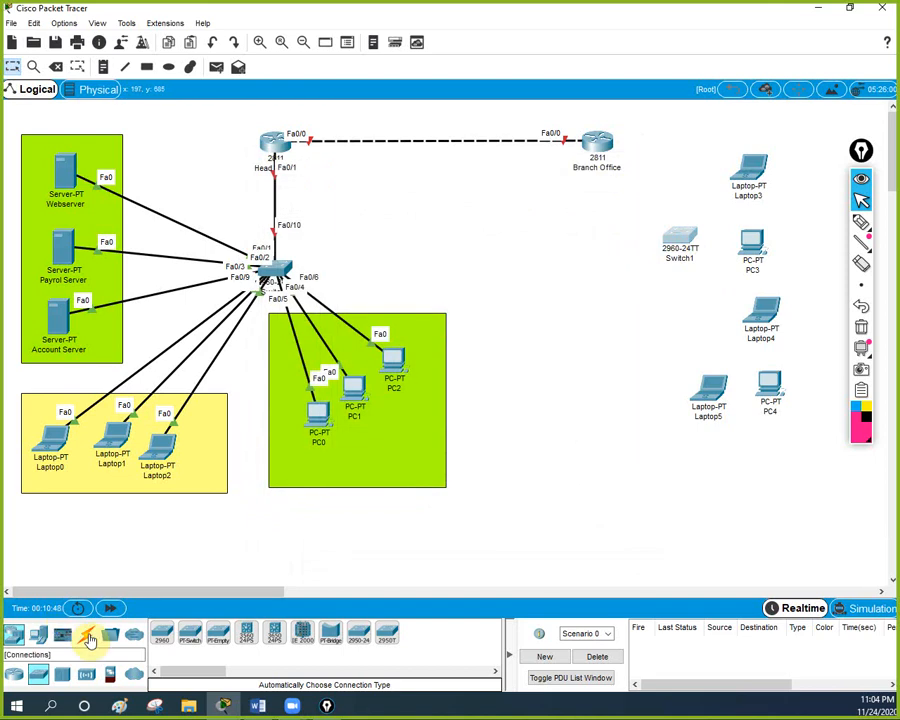
pyautogui.click(157, 638)
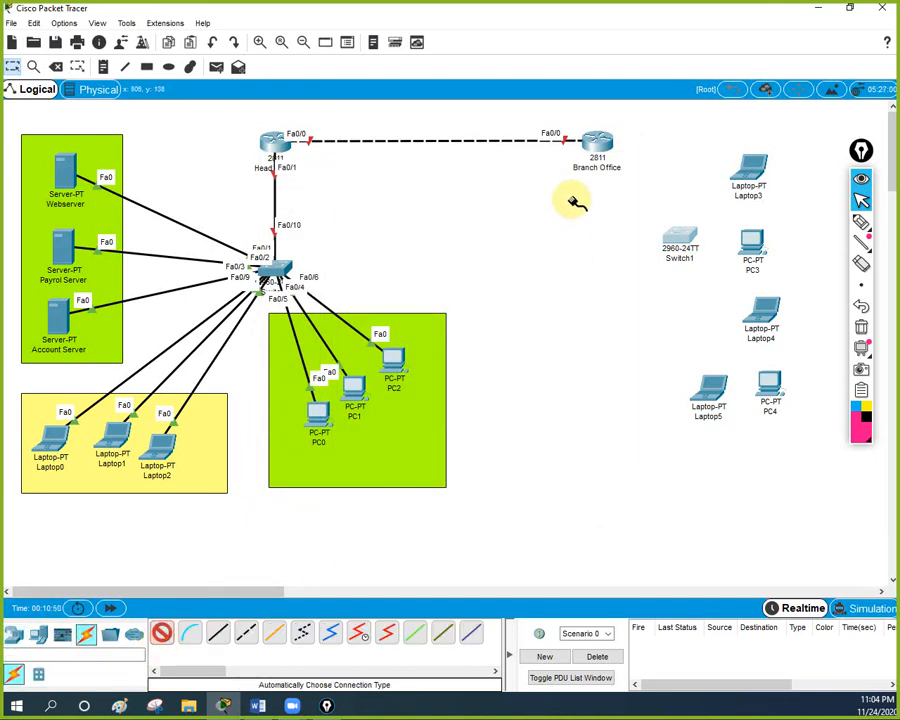
pyautogui.click(618, 172)
pyautogui.click(675, 240)
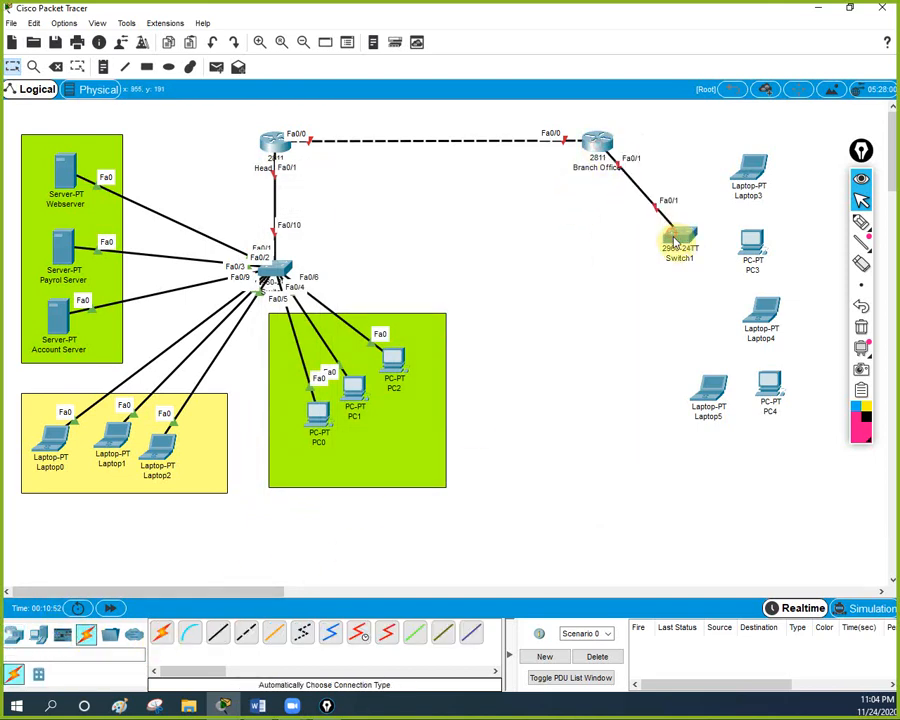
# Cable Laptop3, PC3, Laptop4, PC4 and Laptop5 to Switch1 with automatically chosen connections.
pyautogui.click(157, 638)
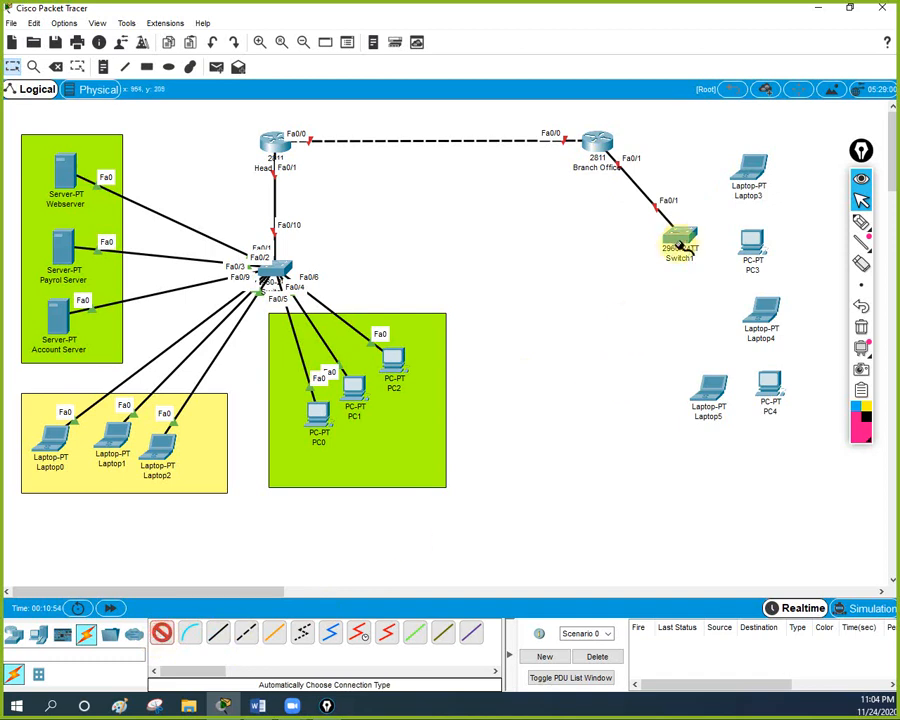
pyautogui.click(745, 170)
pyautogui.click(678, 240)
pyautogui.click(750, 240)
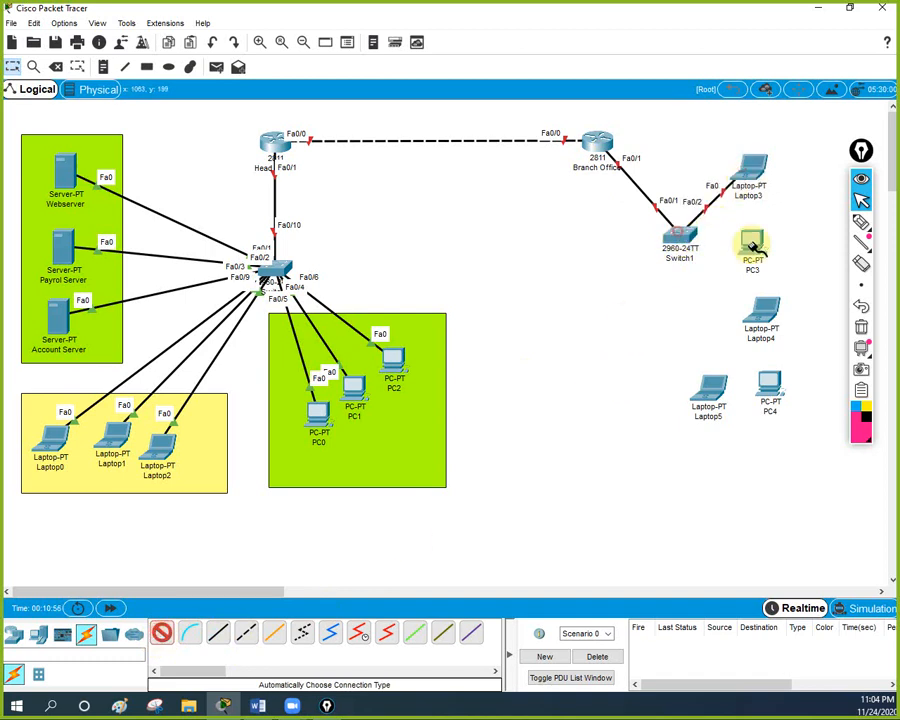
pyautogui.click(680, 244)
pyautogui.click(756, 306)
pyautogui.click(674, 240)
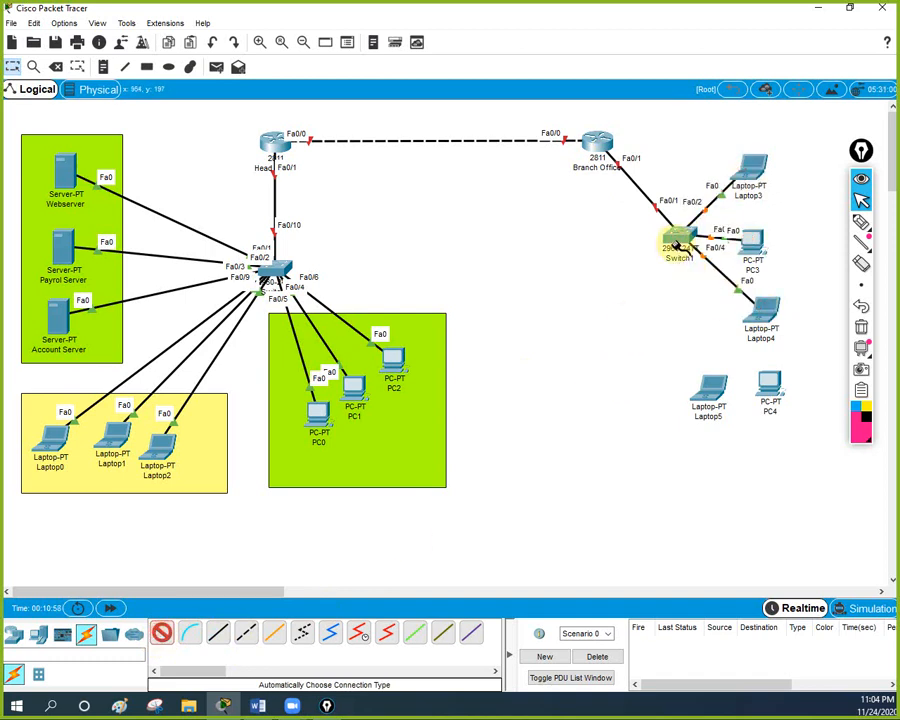
pyautogui.click(676, 242)
pyautogui.click(766, 378)
pyautogui.click(673, 241)
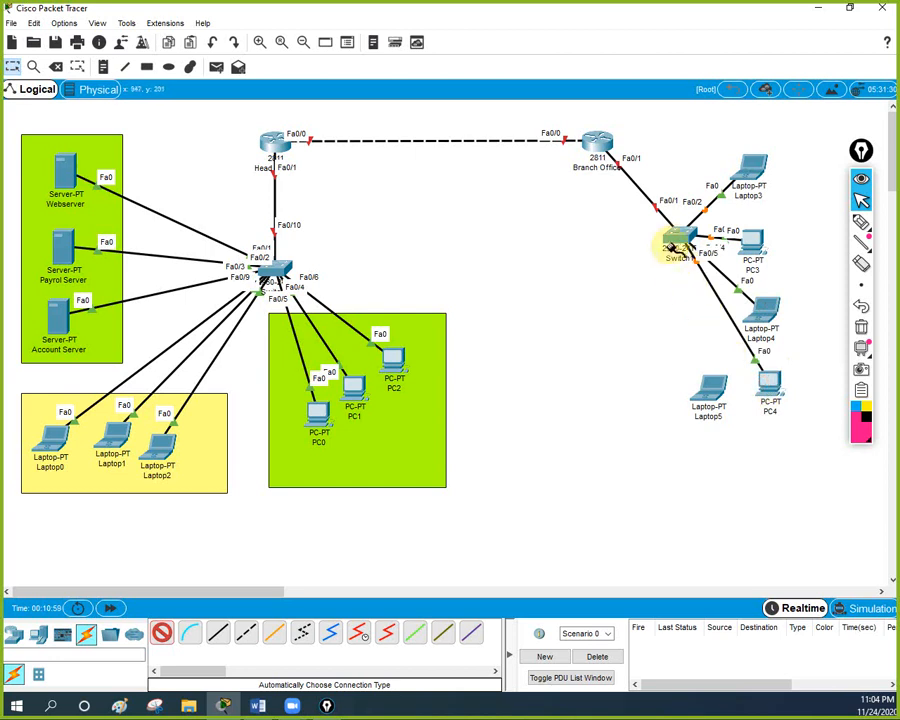
pyautogui.click(707, 388)
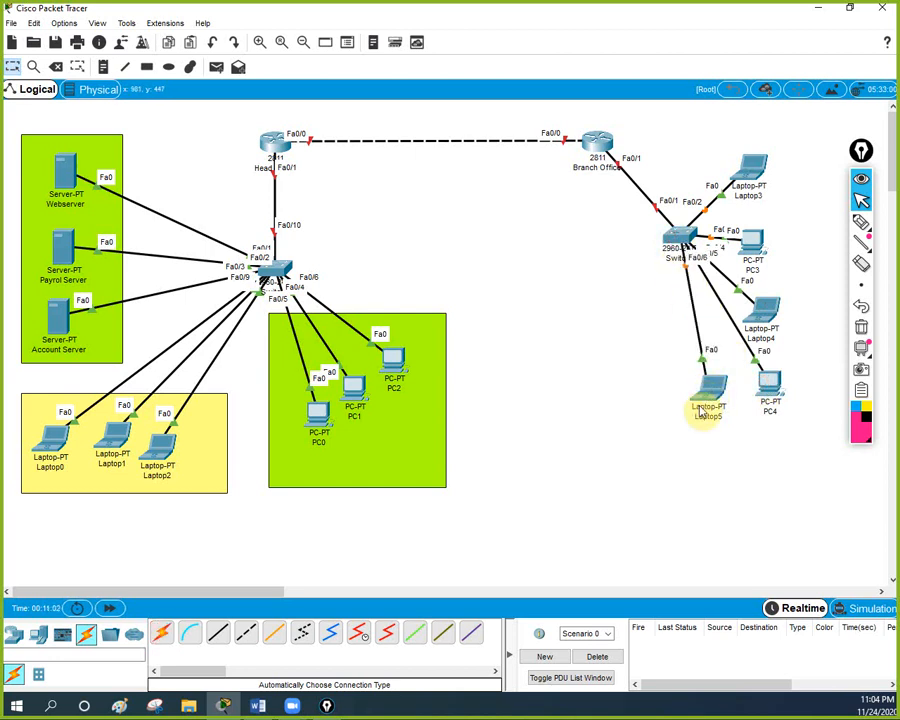
# Rearrange the branch devices so Laptop5 and Laptop4 sit side by side below Switch1 and PC4 beside PC3.
pyautogui.moveTo(703, 412); pyautogui.dragTo(597, 362)
pyautogui.moveTo(771, 380); pyautogui.dragTo(810, 252)
pyautogui.moveTo(757, 306); pyautogui.dragTo(556, 400)
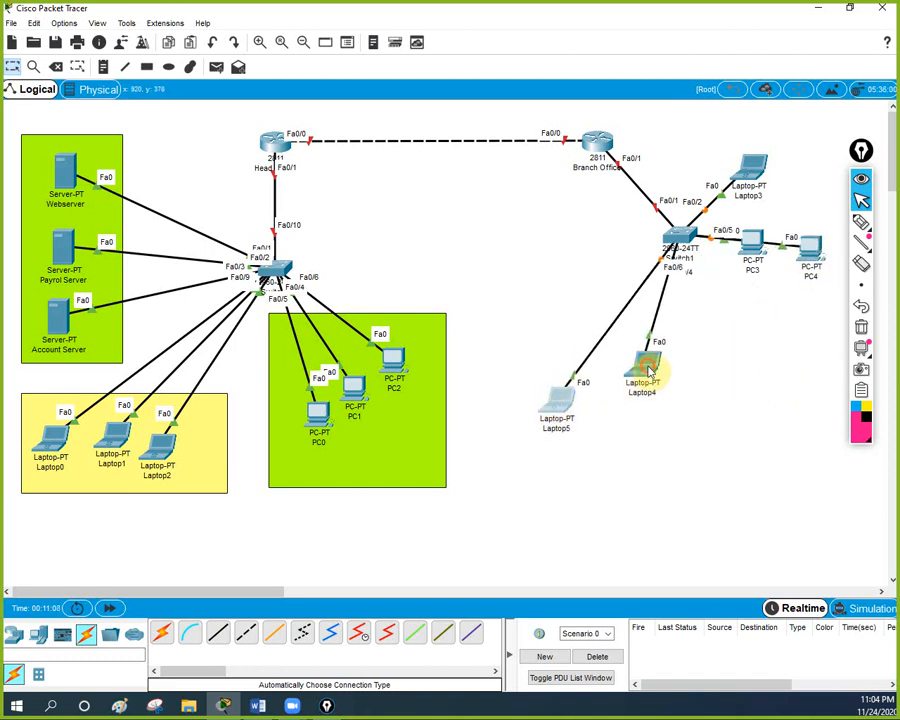
pyautogui.moveTo(648, 372); pyautogui.dragTo(641, 410)
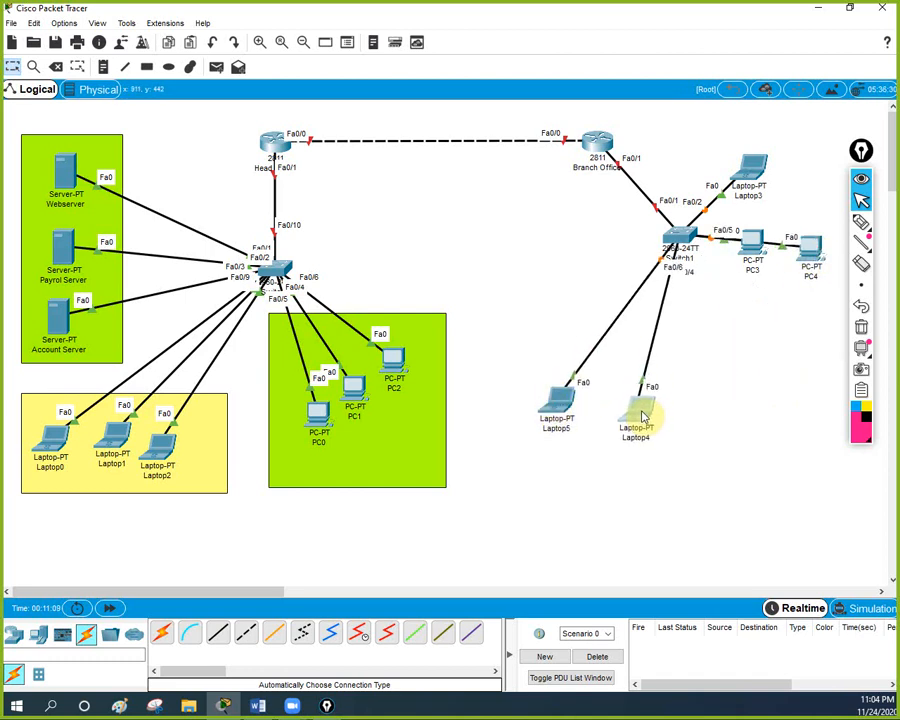
# Draw a light yellow filled rectangle around Laptop5 and Laptop4, and close the shape palette.
pyautogui.click(148, 68)
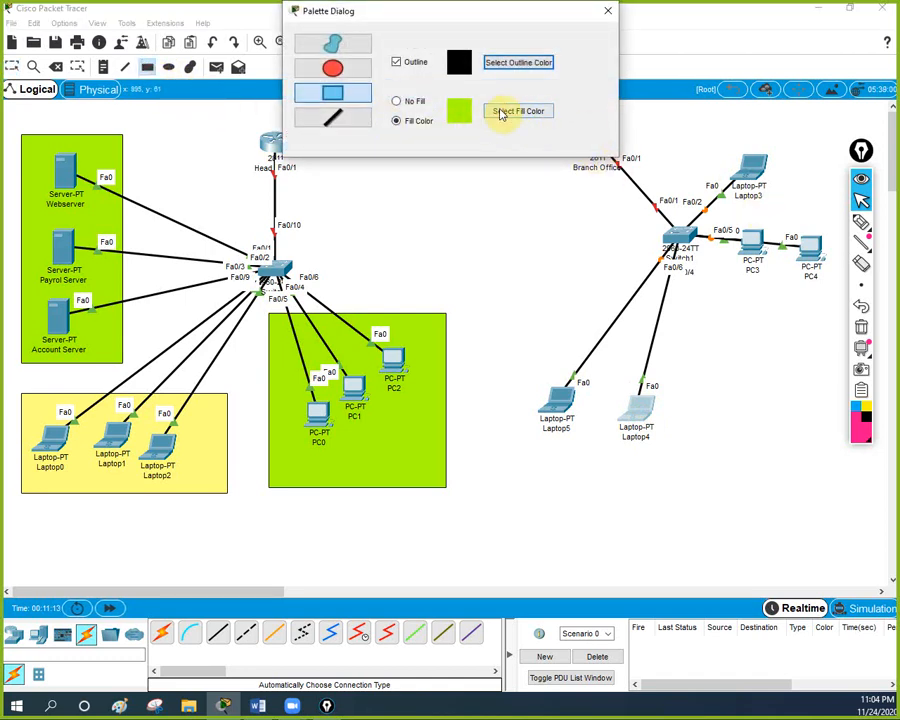
pyautogui.click(503, 111)
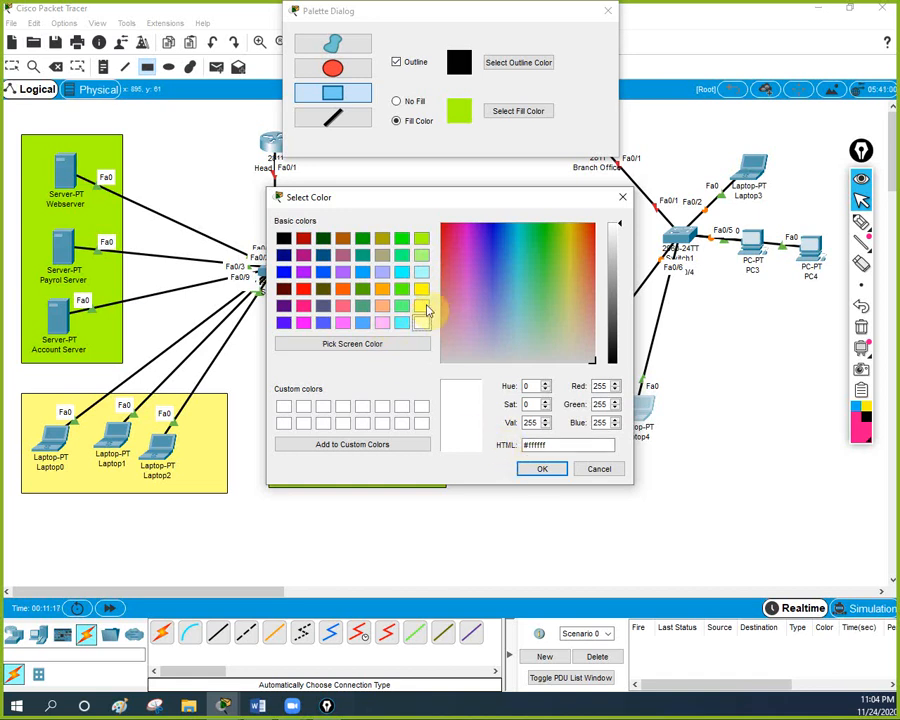
pyautogui.click(424, 308)
pyautogui.click(538, 466)
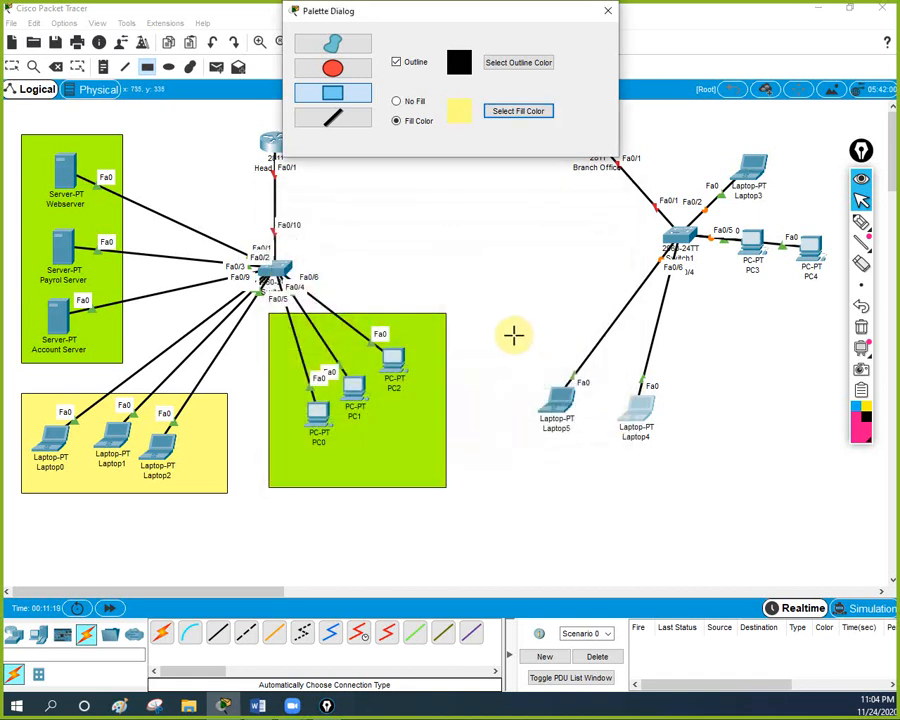
pyautogui.moveTo(513, 335); pyautogui.dragTo(715, 462)
pyautogui.moveTo(743, 468); pyautogui.dragTo(741, 456)
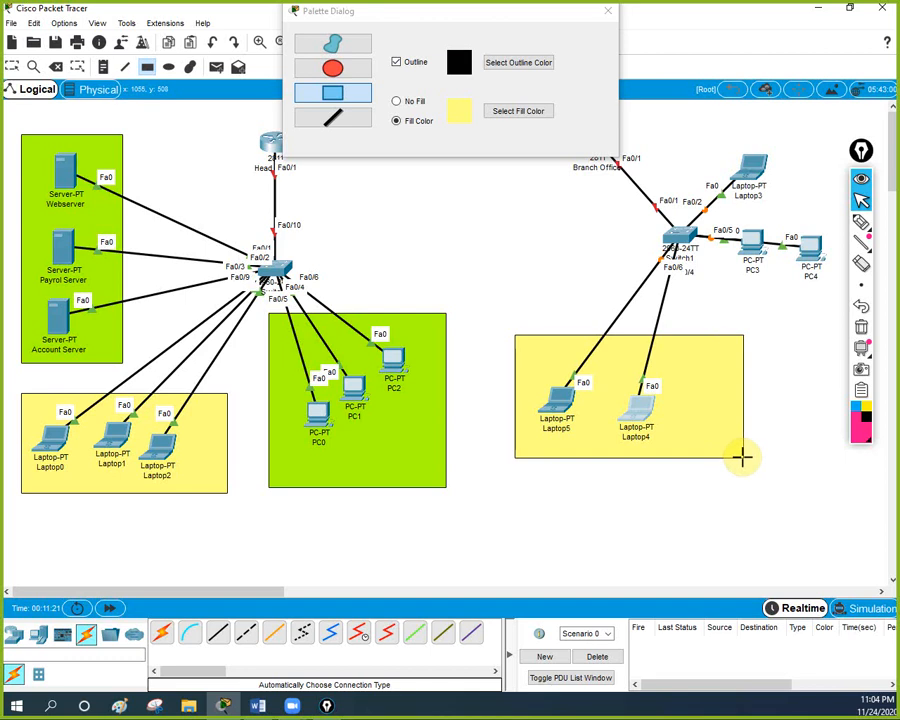
pyautogui.click(610, 16)
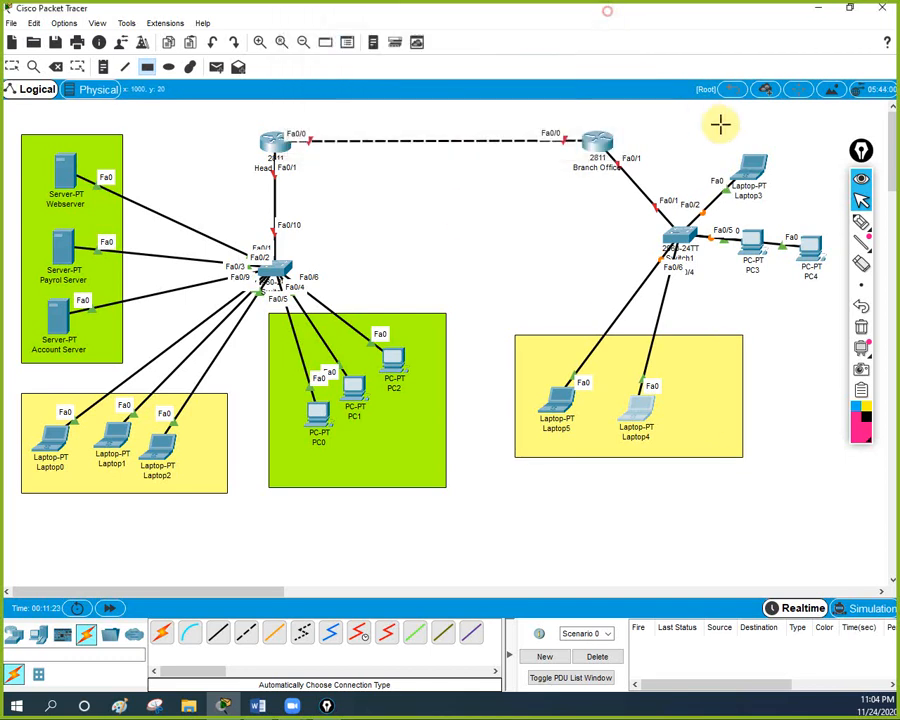
# Move Laptop3 into the branch yellow rectangle, shift the rectangle slightly up and left, and space the three laptops inside it.
pyautogui.click(12, 66)
pyautogui.moveTo(751, 172); pyautogui.dragTo(708, 398)
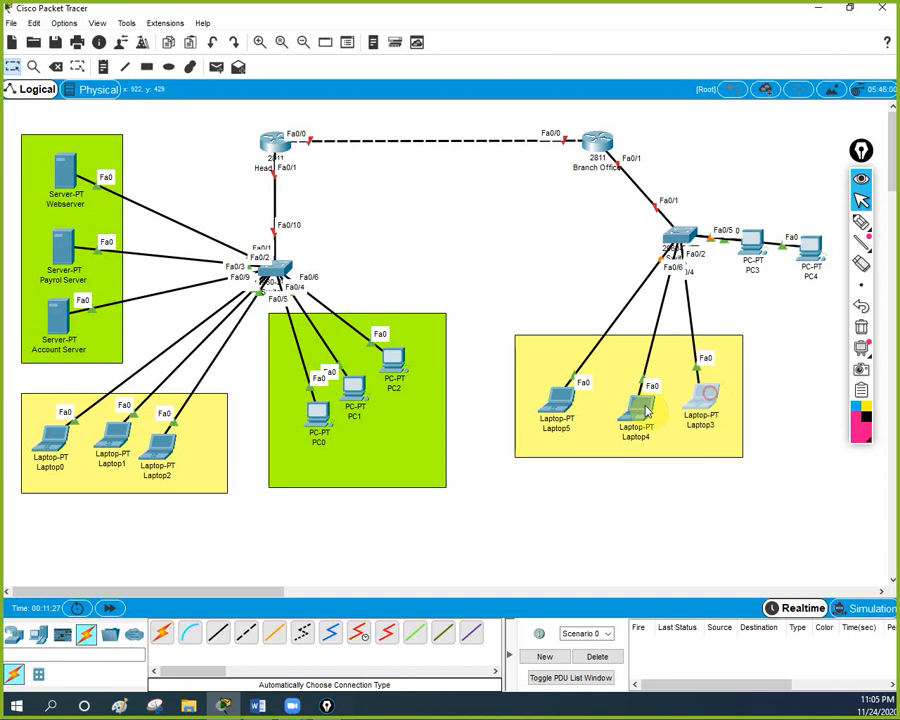
pyautogui.moveTo(637, 405); pyautogui.dragTo(616, 378)
pyautogui.moveTo(569, 347); pyautogui.dragTo(551, 328)
pyautogui.moveTo(565, 396); pyautogui.dragTo(541, 382)
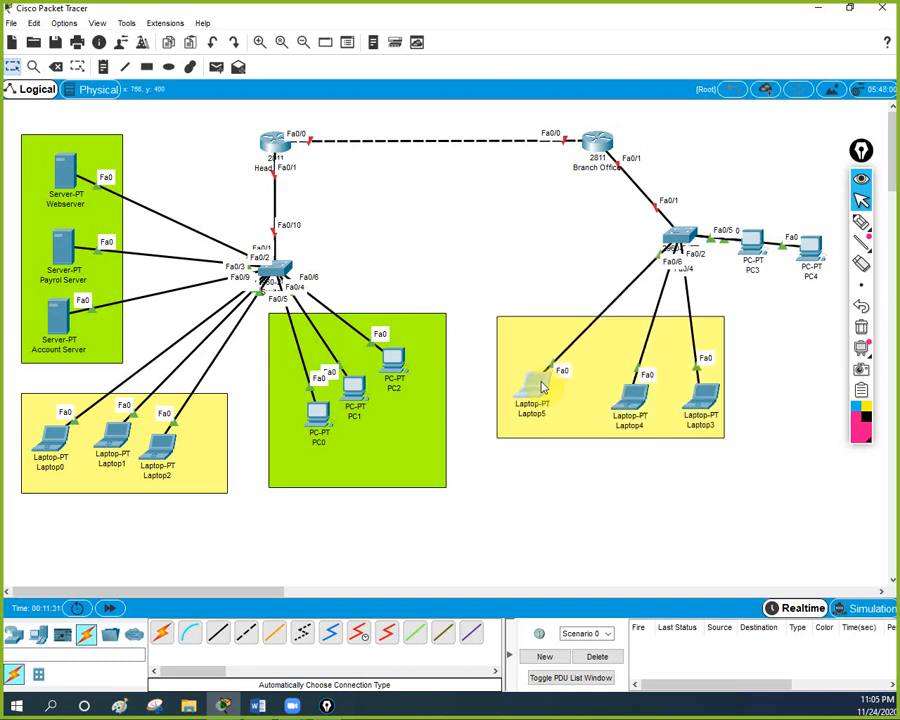
pyautogui.moveTo(628, 397); pyautogui.dragTo(605, 396)
pyautogui.moveTo(707, 405); pyautogui.dragTo(688, 398)
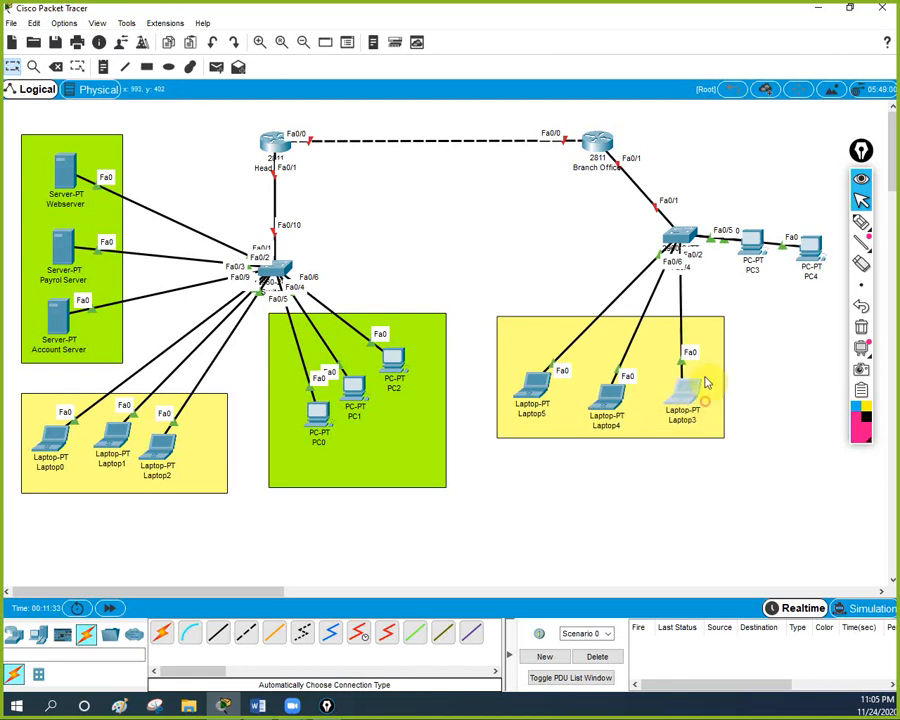
# Move PC3 and PC4 to the upper right of Switch1 and draw a lime-green filled rectangle around them.
pyautogui.moveTo(752, 250); pyautogui.dragTo(765, 147)
pyautogui.moveTo(810, 255); pyautogui.dragTo(778, 198)
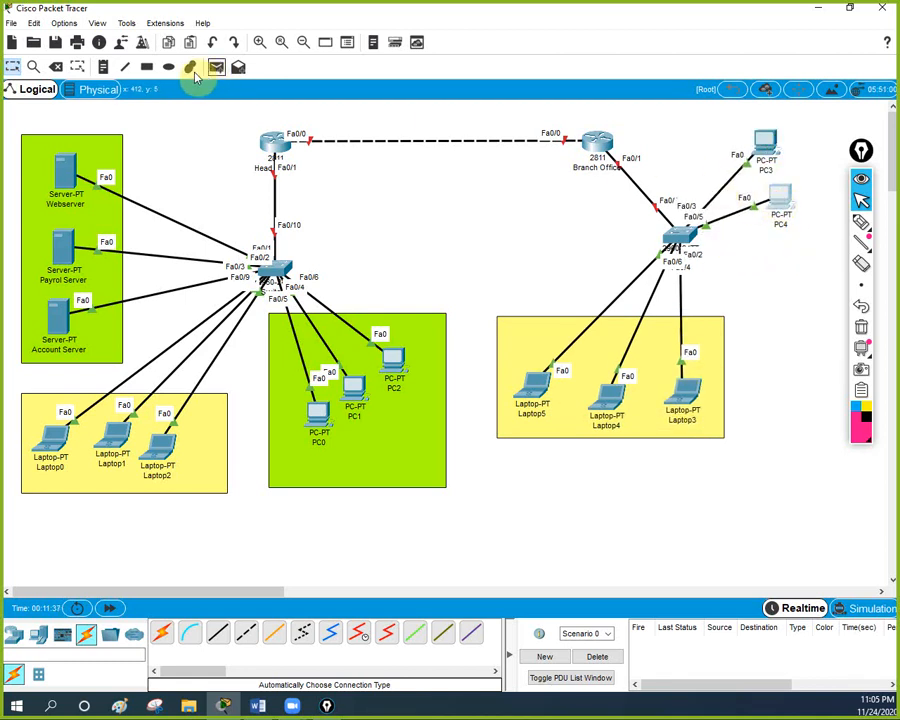
pyautogui.click(145, 67)
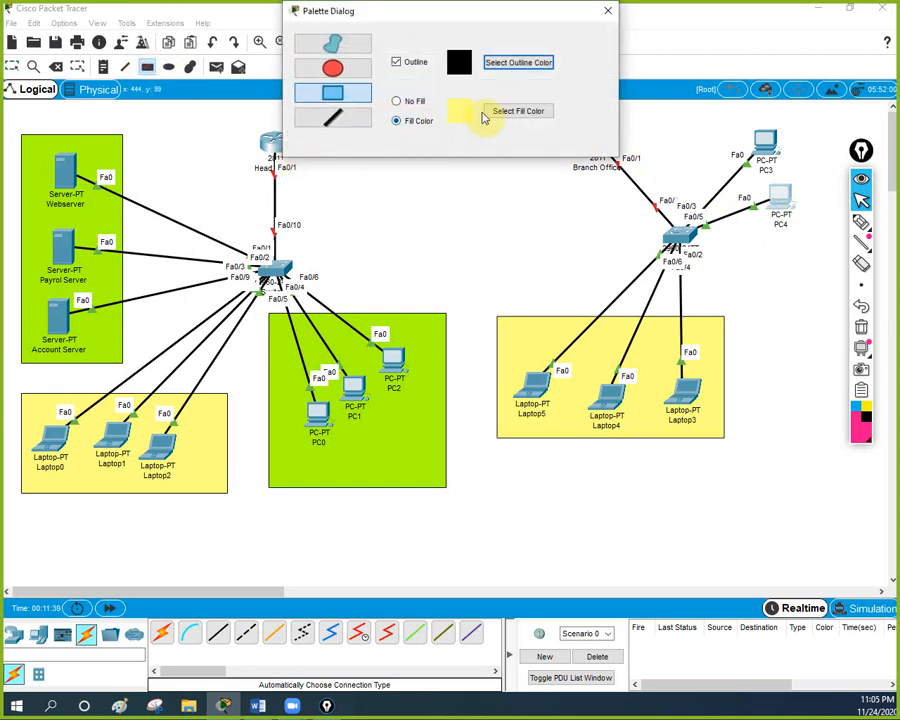
pyautogui.click(497, 111)
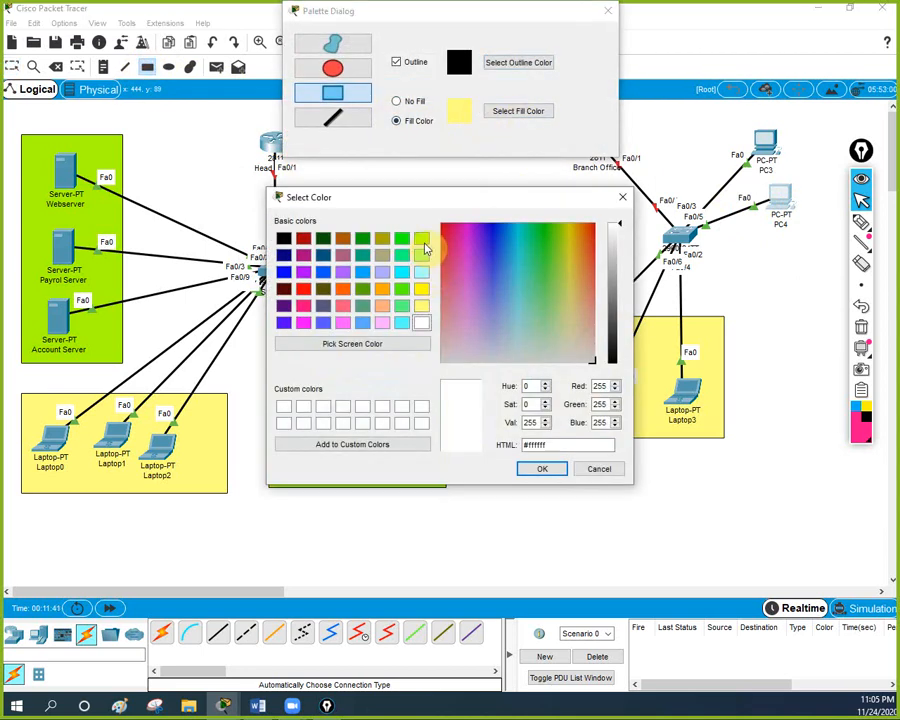
pyautogui.click(424, 237)
pyautogui.moveTo(442, 195); pyautogui.dragTo(367, 181)
pyautogui.click(466, 454)
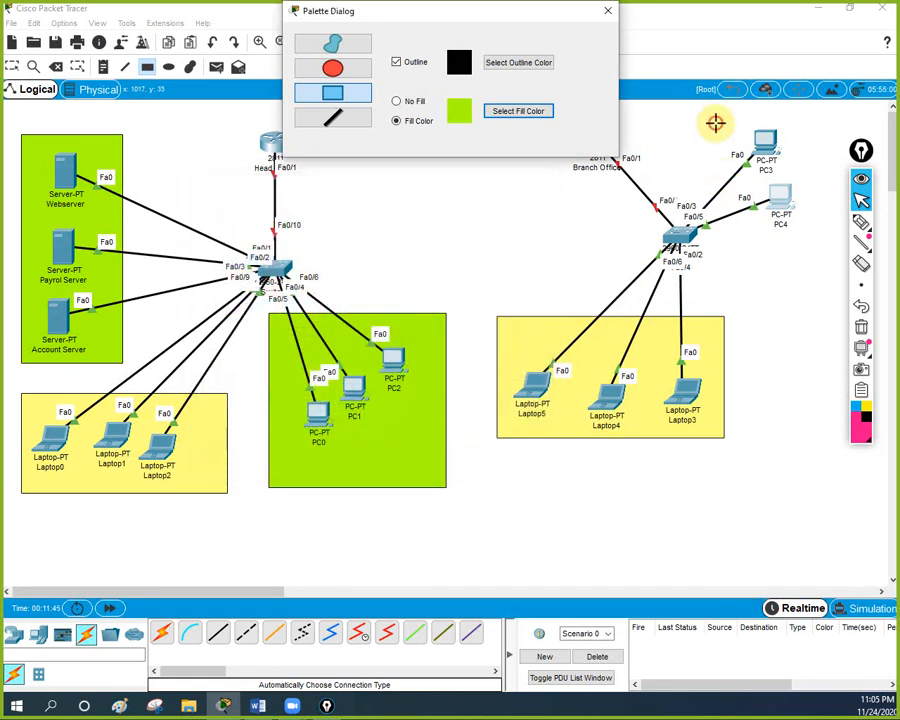
pyautogui.moveTo(715, 124)
pyautogui.mouseDown()
pyautogui.moveTo(786, 254)
pyautogui.moveTo(826, 277)
pyautogui.moveTo(831, 301)
pyautogui.mouseUp()
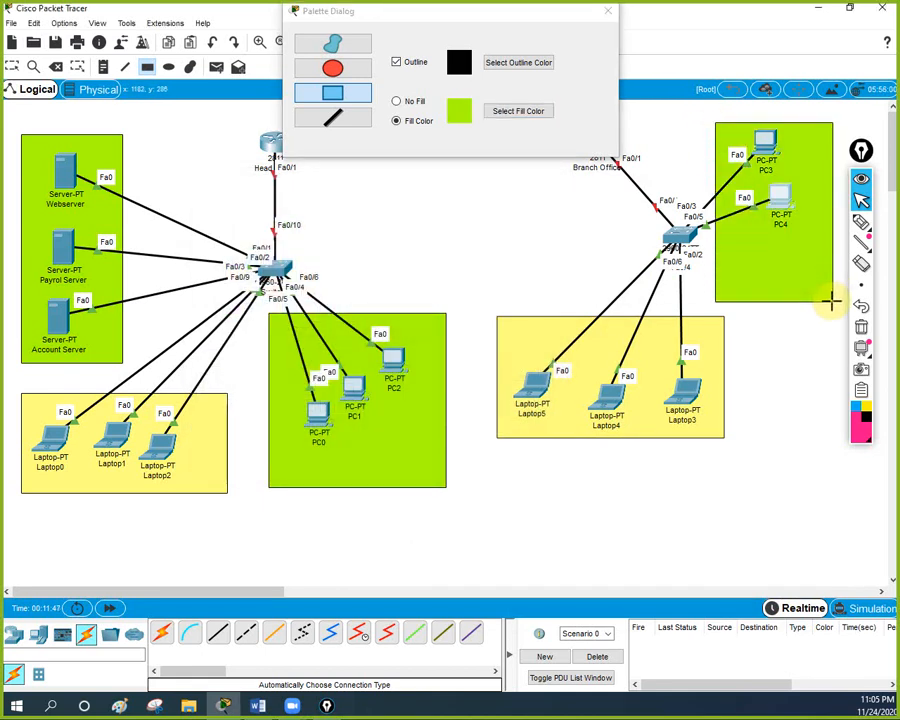
pyautogui.click(608, 12)
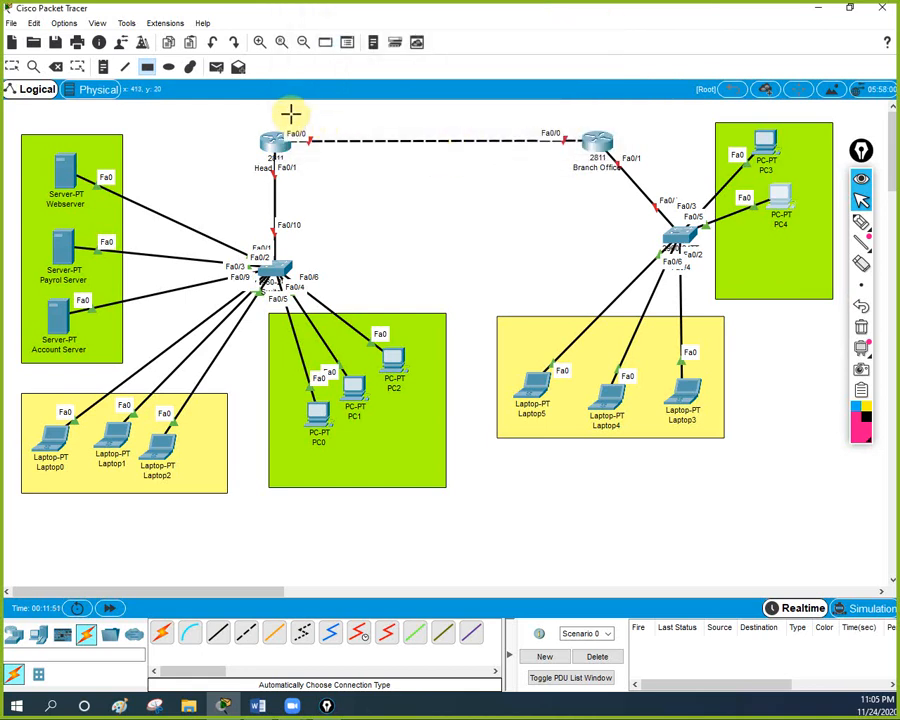
# Draw a cyan filled rectangle behind the link between the Head Office and Branch Office routers and nudge it into place.
pyautogui.click(145, 67)
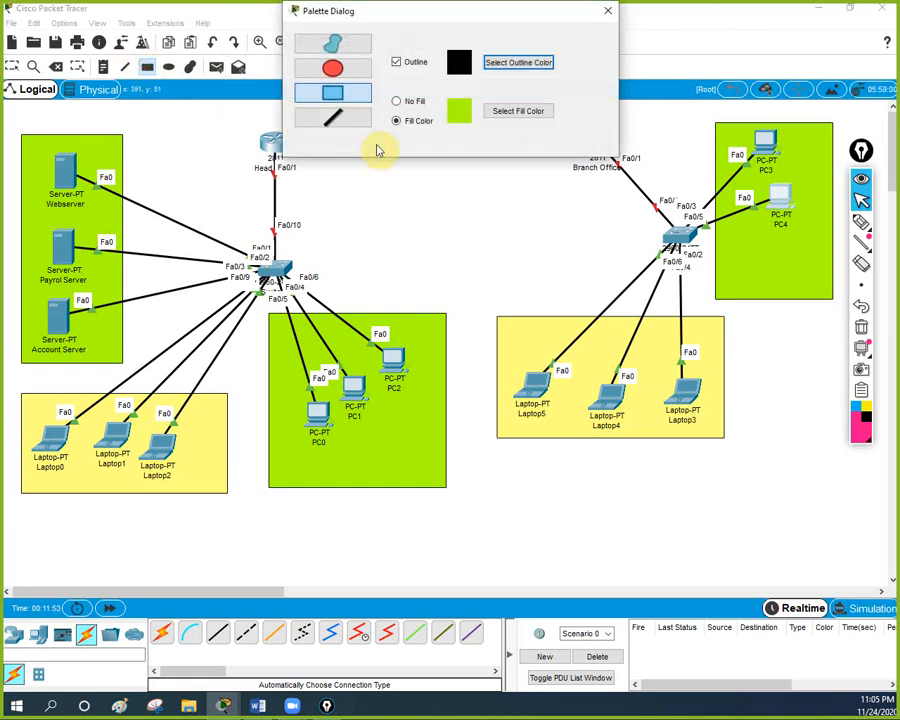
pyautogui.click(494, 111)
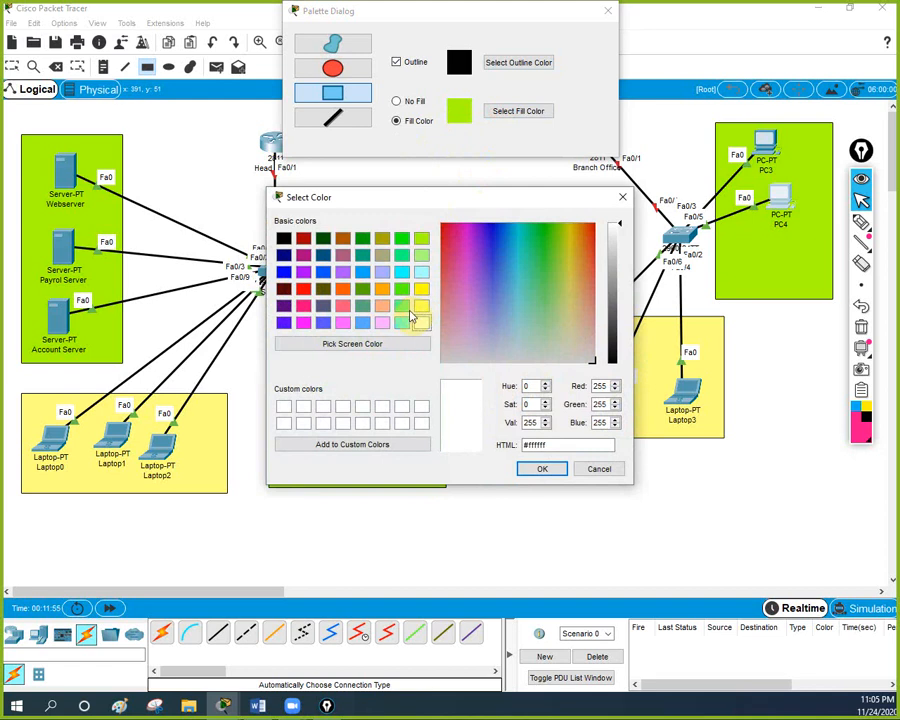
pyautogui.click(404, 332)
pyautogui.click(536, 468)
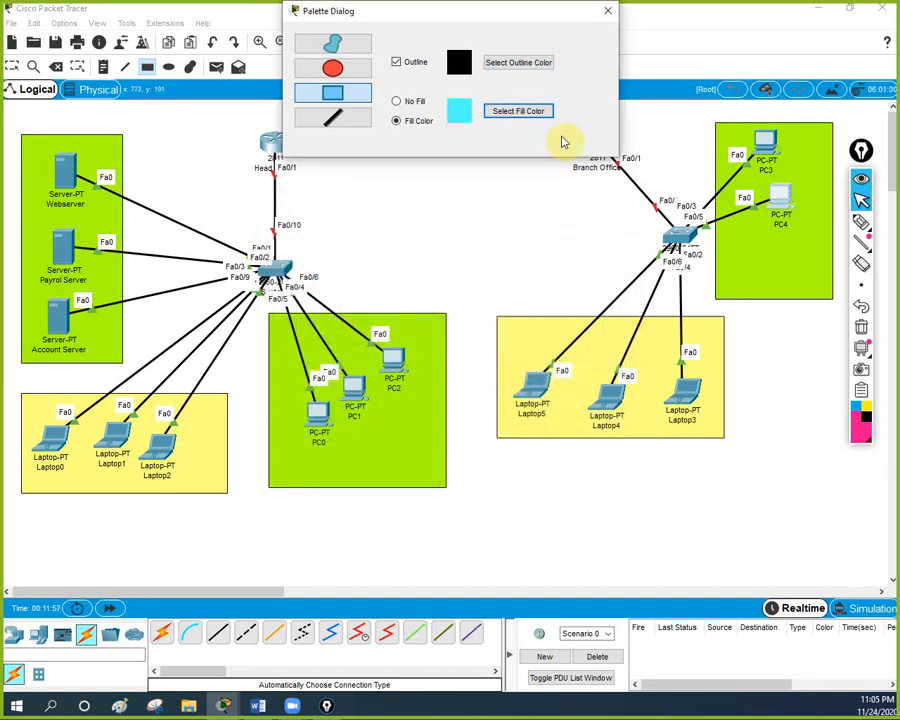
pyautogui.click(607, 14)
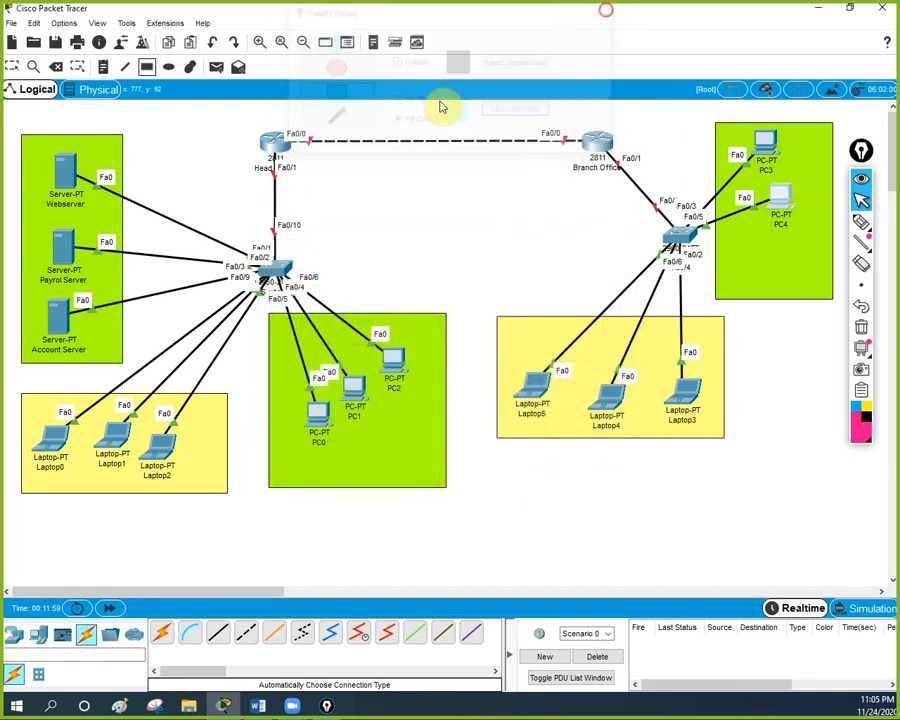
pyautogui.moveTo(297, 106)
pyautogui.mouseDown()
pyautogui.moveTo(377, 170)
pyautogui.moveTo(586, 170)
pyautogui.mouseUp()
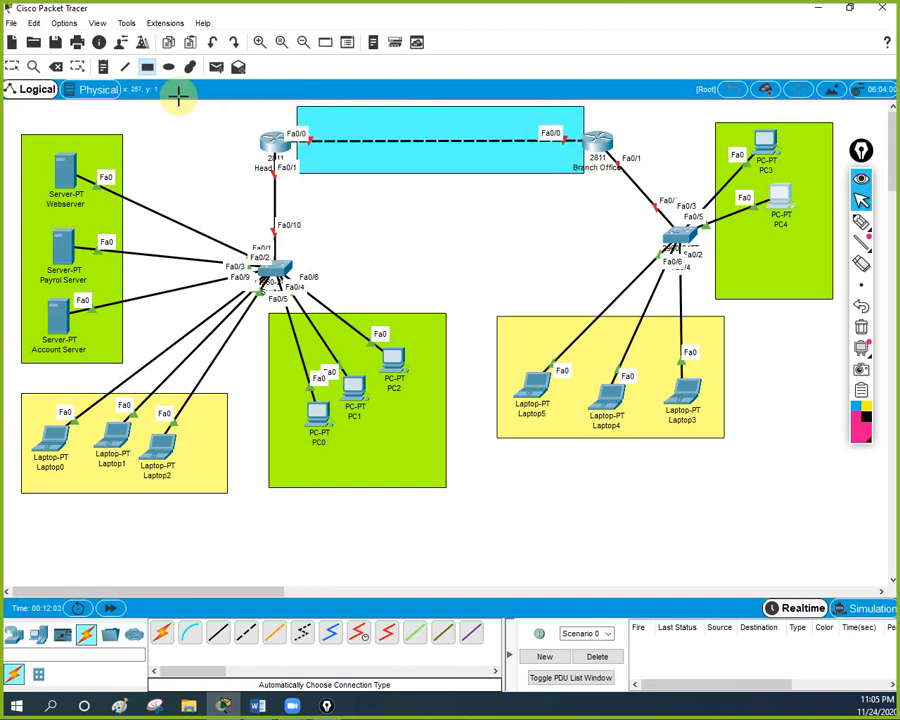
pyautogui.click(13, 66)
pyautogui.click(367, 124)
pyautogui.moveTo(367, 124); pyautogui.dragTo(375, 121)
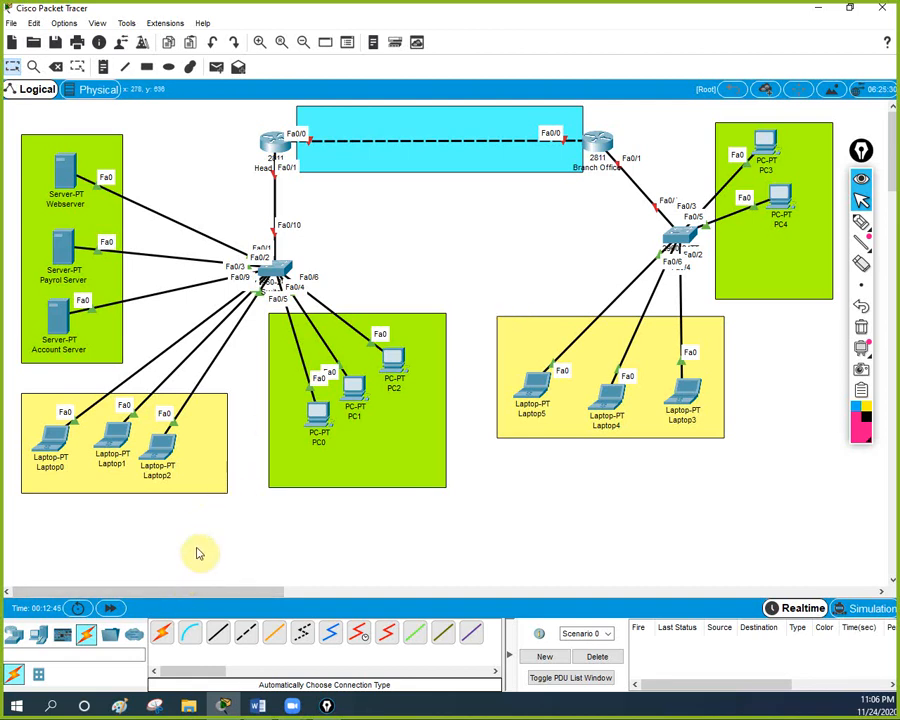
# Move the branch switch directly below the Branch Office router and adjust both devices so their link runs nearly vertical.
pyautogui.click(165, 632)
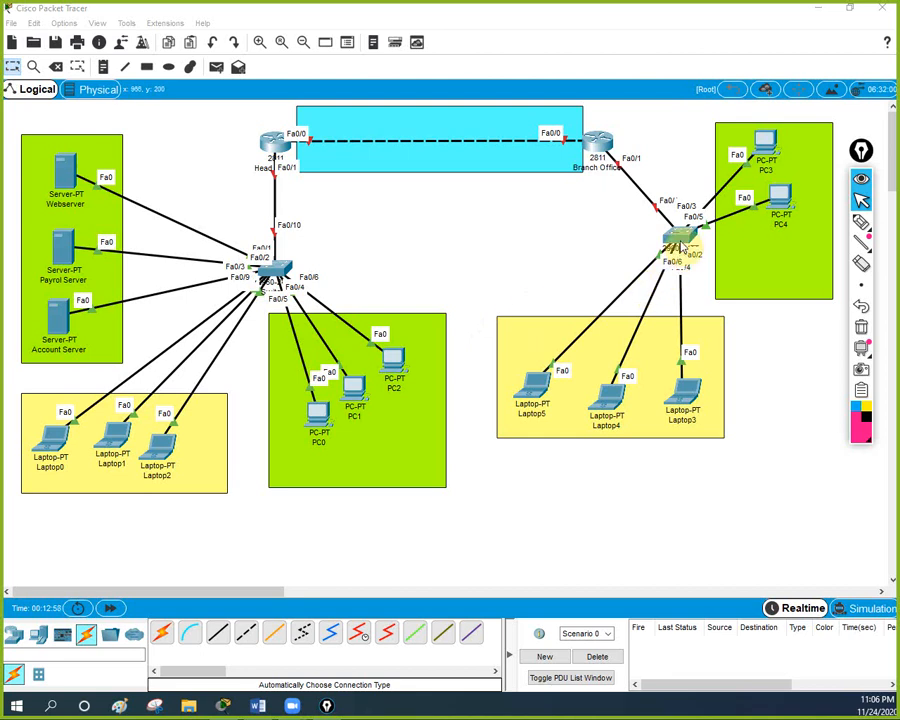
pyautogui.moveTo(685, 248); pyautogui.dragTo(603, 246)
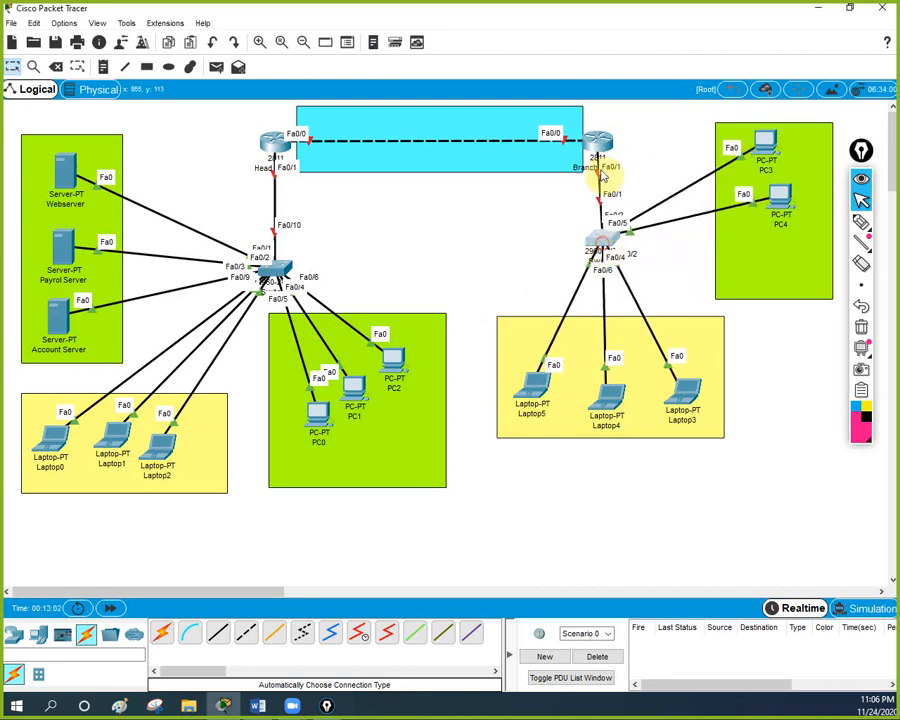
pyautogui.moveTo(600, 150); pyautogui.dragTo(606, 146)
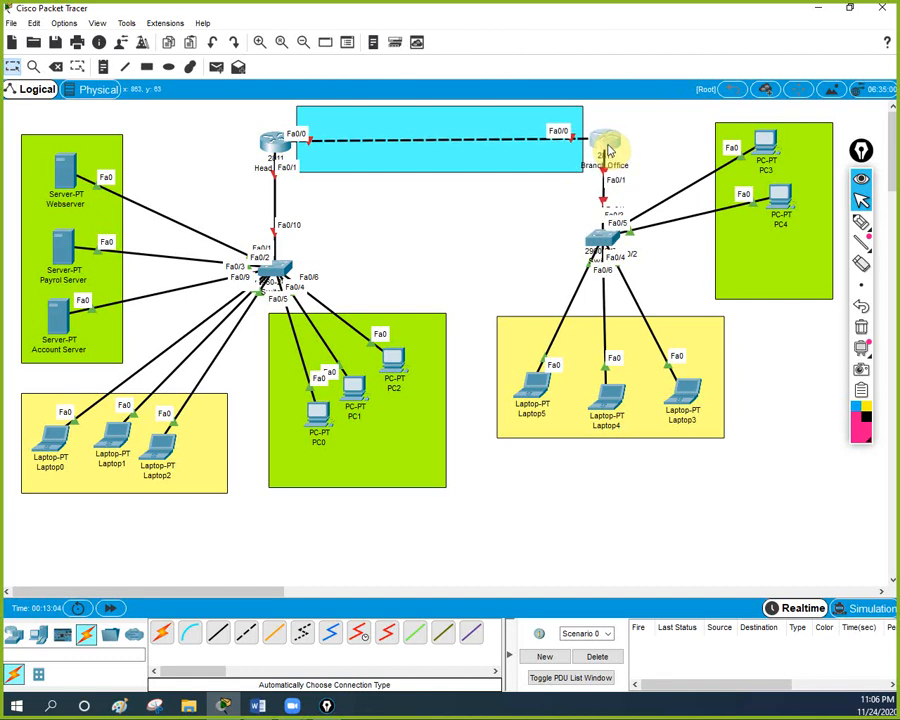
pyautogui.moveTo(604, 243); pyautogui.dragTo(608, 240)
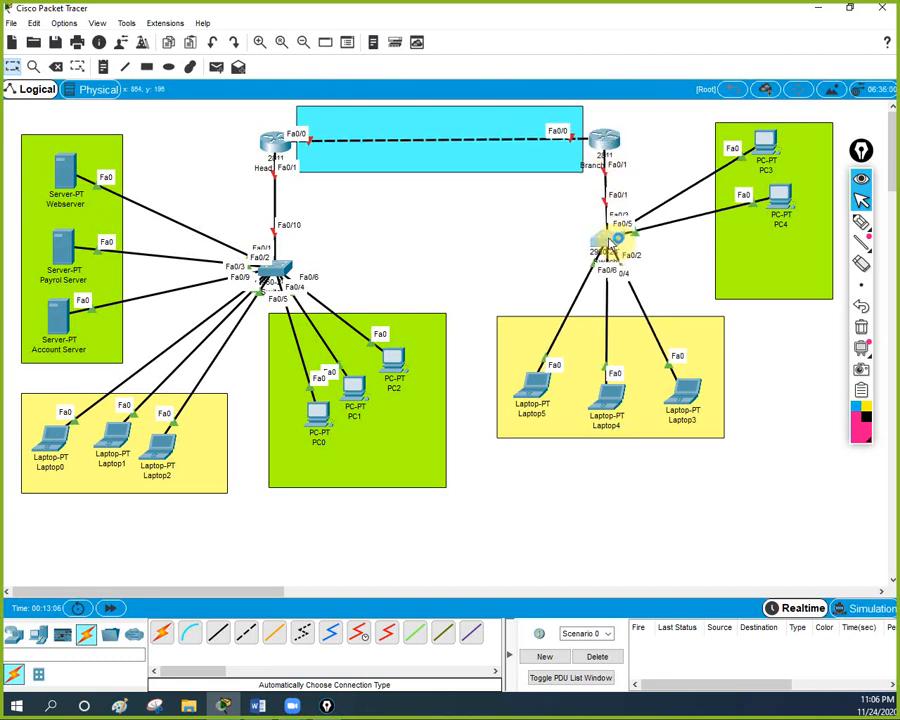
pyautogui.click(607, 238)
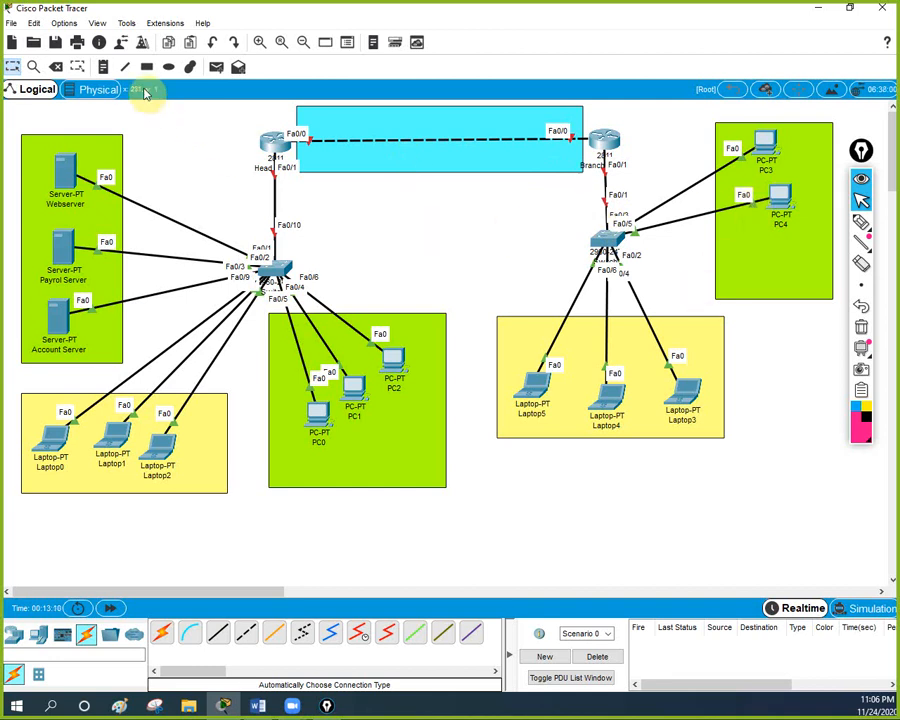
# Look up the public IPv4 address on whatismyipaddress.com in Firefox, refuse location access and notifications, copy the address, and return to Packet Tracer.
pyautogui.click(103, 66)
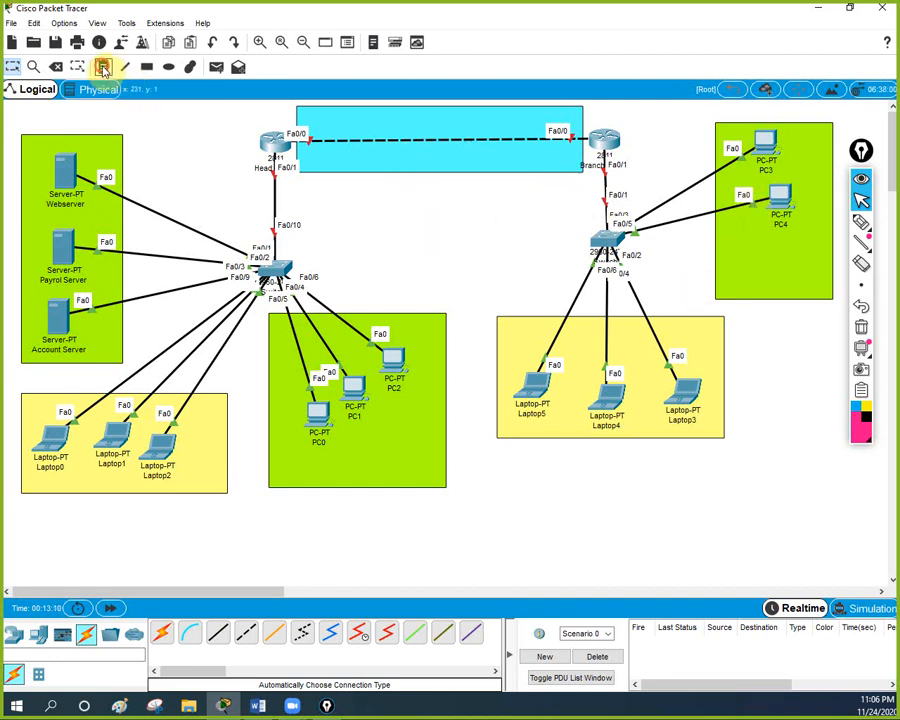
pyautogui.click(317, 118)
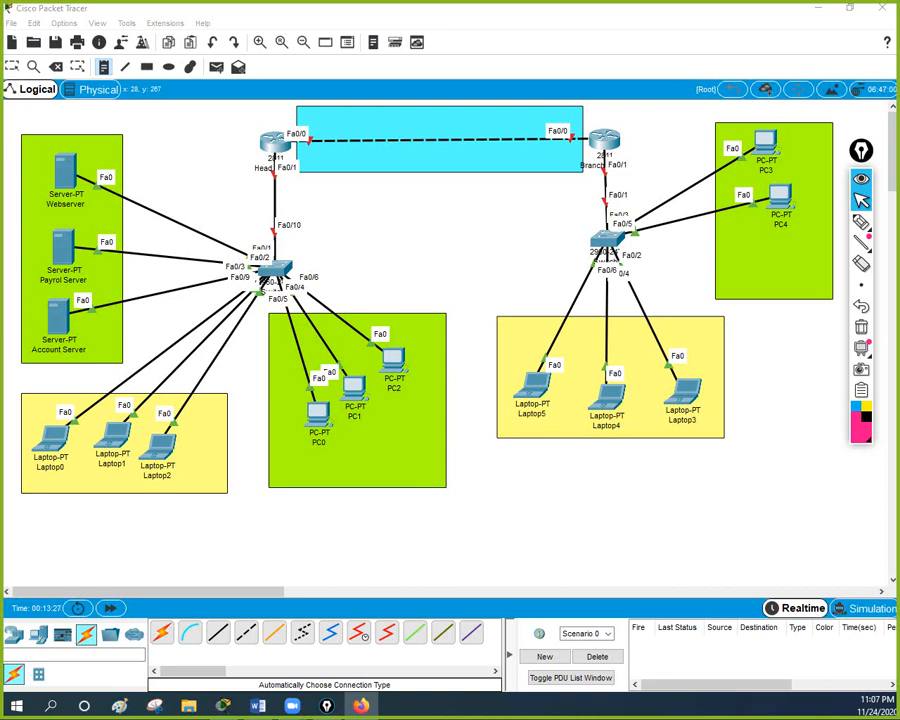
pyautogui.moveTo(4, 192); pyautogui.dragTo(550, 132)
pyautogui.click(416, 318)
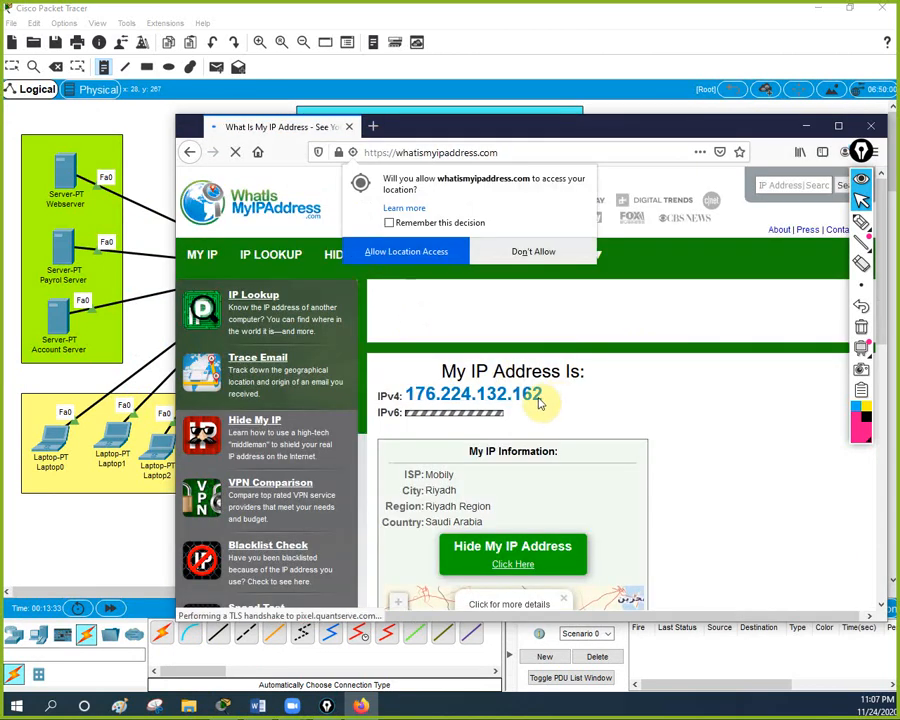
pyautogui.click(535, 252)
pyautogui.moveTo(525, 255)
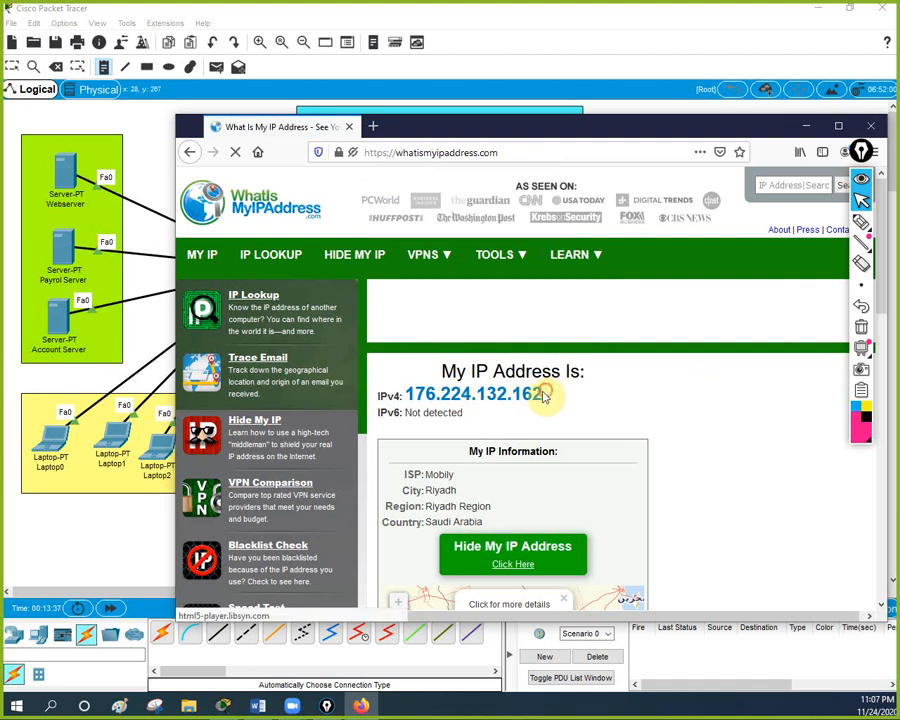
pyautogui.moveTo(541, 394); pyautogui.dragTo(410, 398)
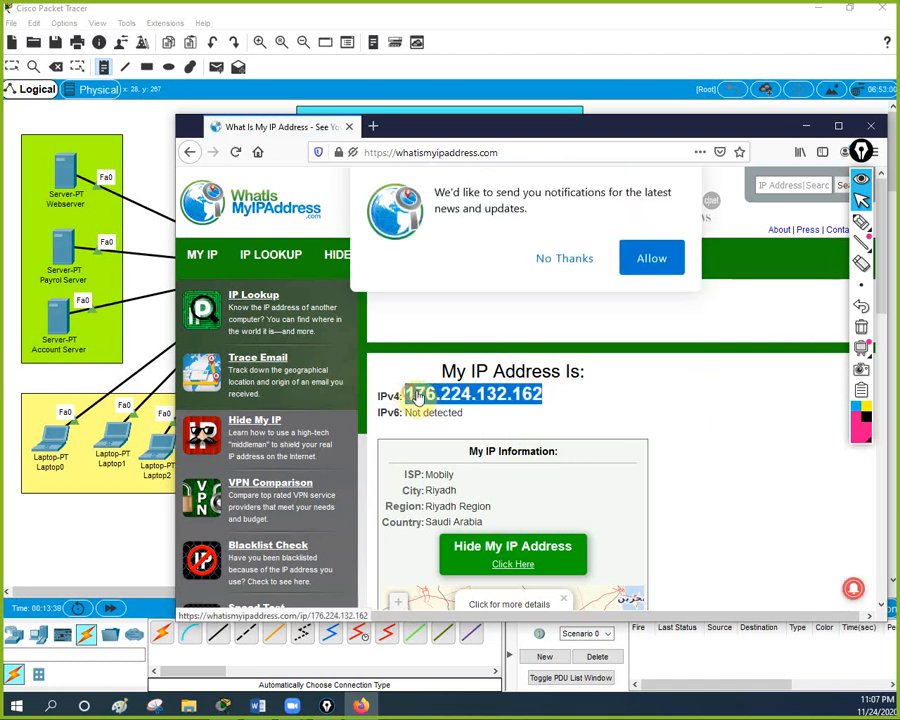
pyautogui.rightClick(416, 396)
pyautogui.click(448, 510)
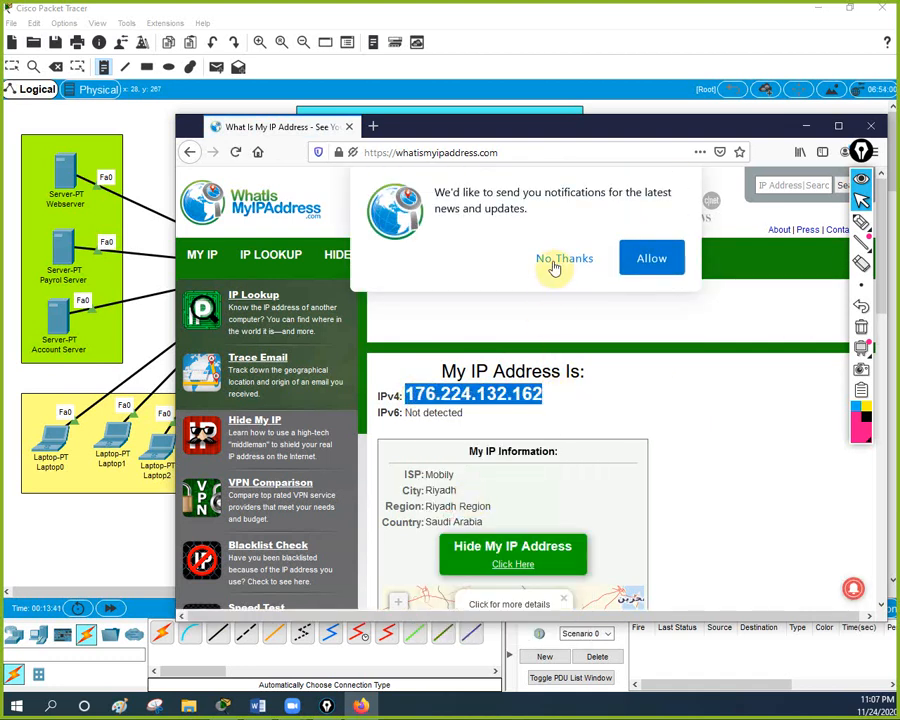
pyautogui.click(562, 259)
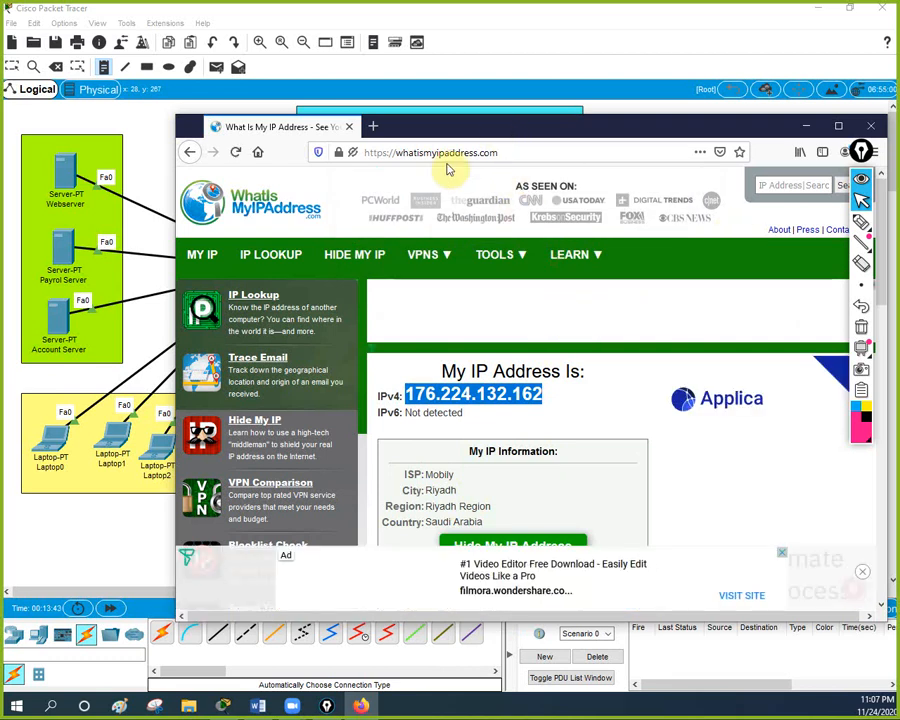
pyautogui.click(806, 126)
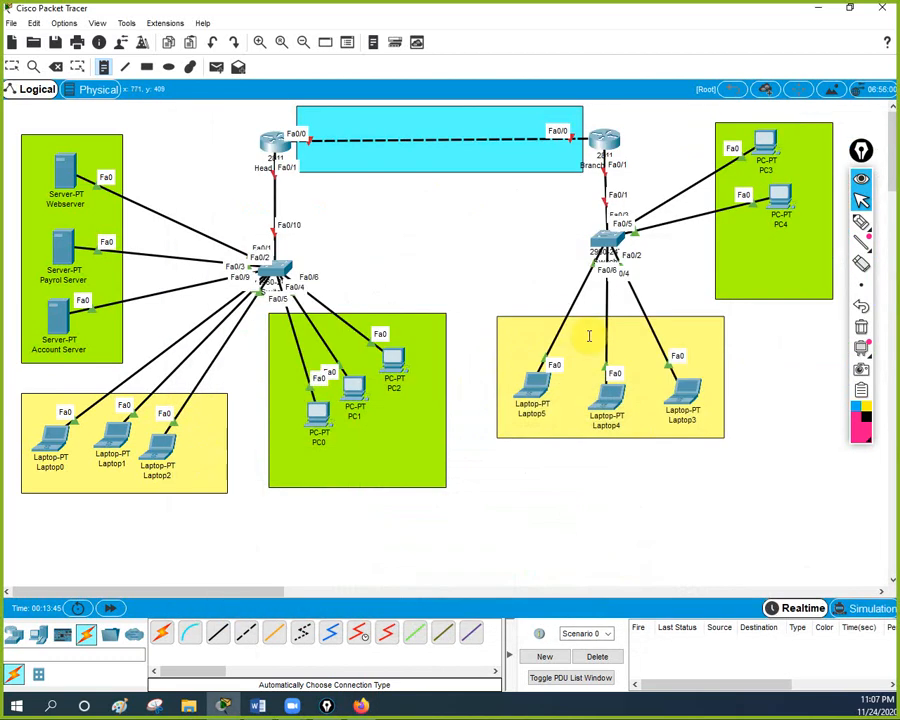
# Add a note with the copied address 176.224.132.162 beside the Head Office router's Fa0/0 port and move it above the link.
pyautogui.click(316, 125)
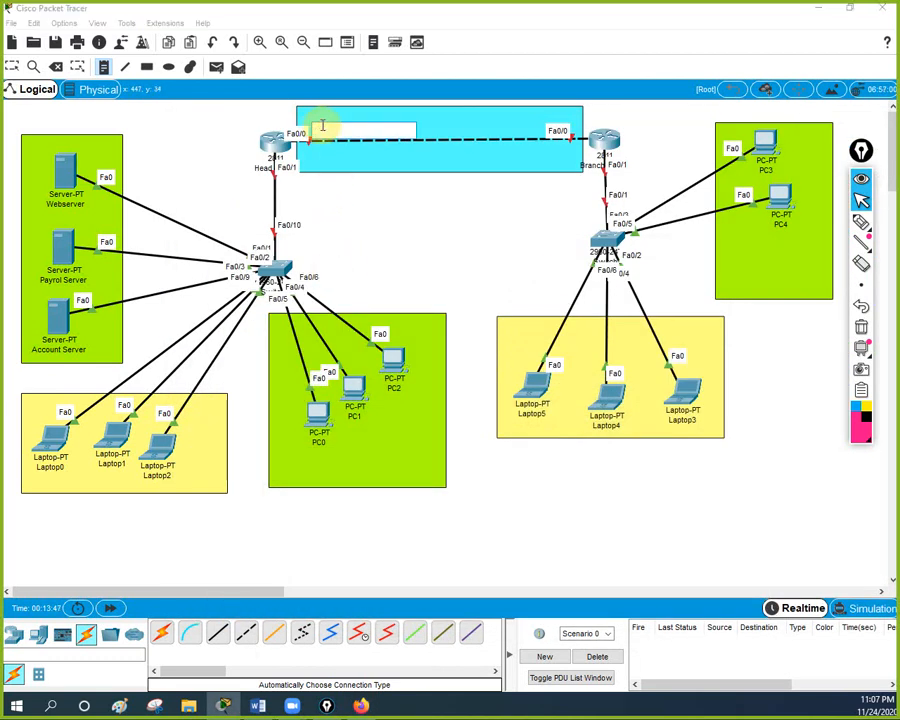
pyautogui.hotkey('ctrl', 'v')
pyautogui.click(373, 217)
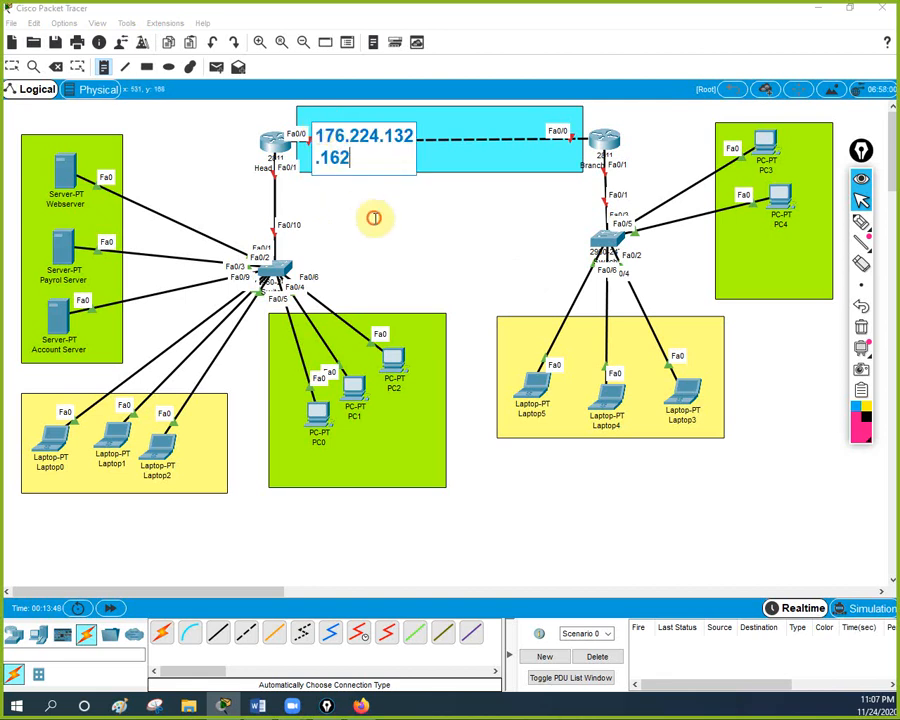
pyautogui.click(363, 131)
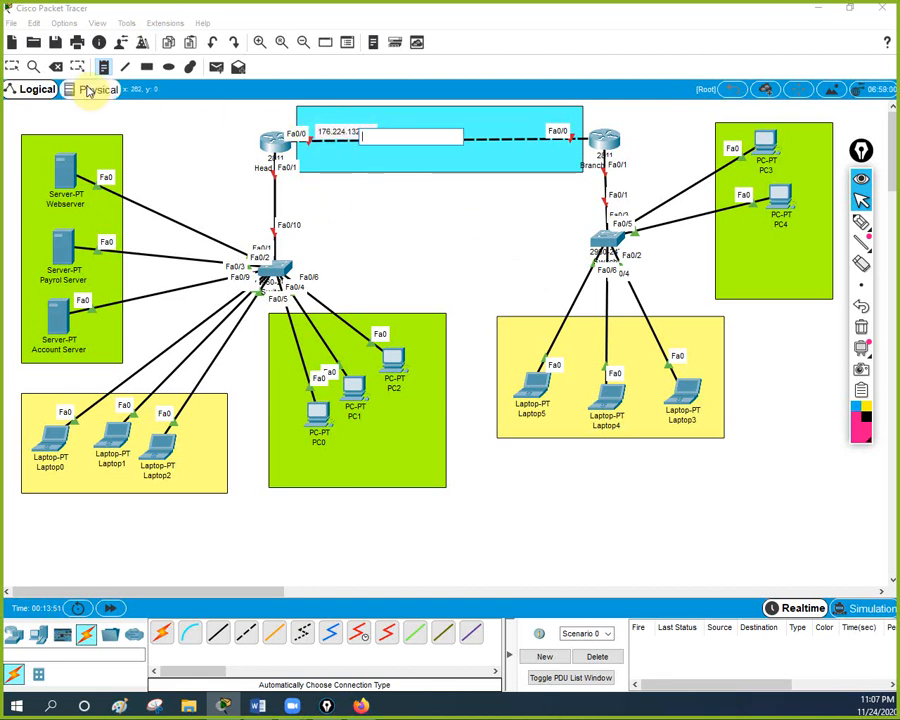
pyautogui.click(12, 66)
pyautogui.moveTo(346, 133)
pyautogui.mouseDown()
pyautogui.moveTo(334, 122)
pyautogui.moveTo(354, 122)
pyautogui.mouseUp()
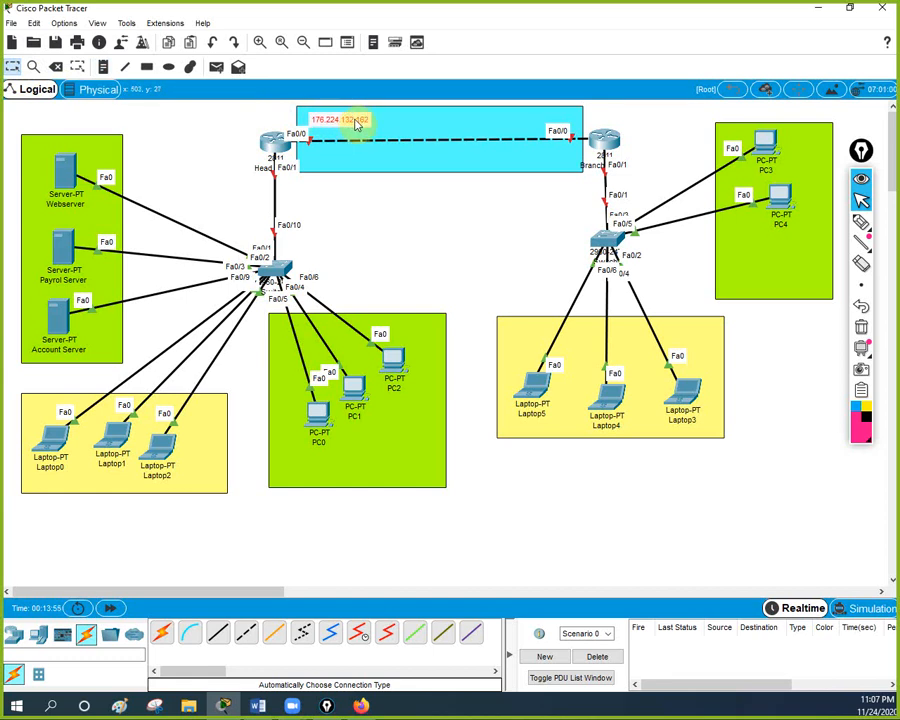
# Append /24 to the Head Office address note and copy its full text.
pyautogui.doubleClick(354, 124)
pyautogui.click(359, 143)
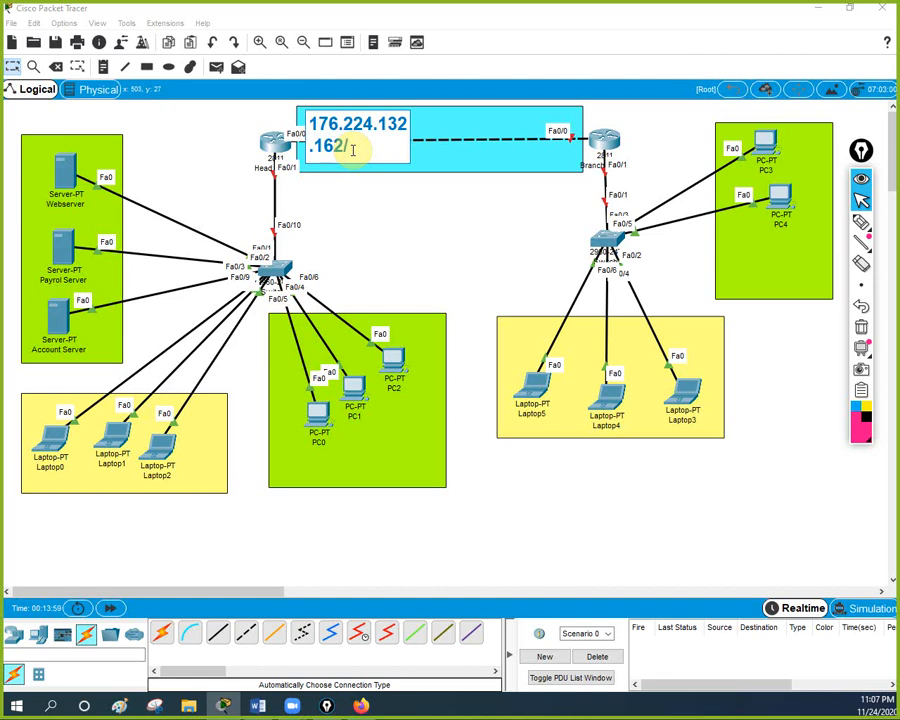
pyautogui.moveTo(363, 148); pyautogui.dragTo(309, 118)
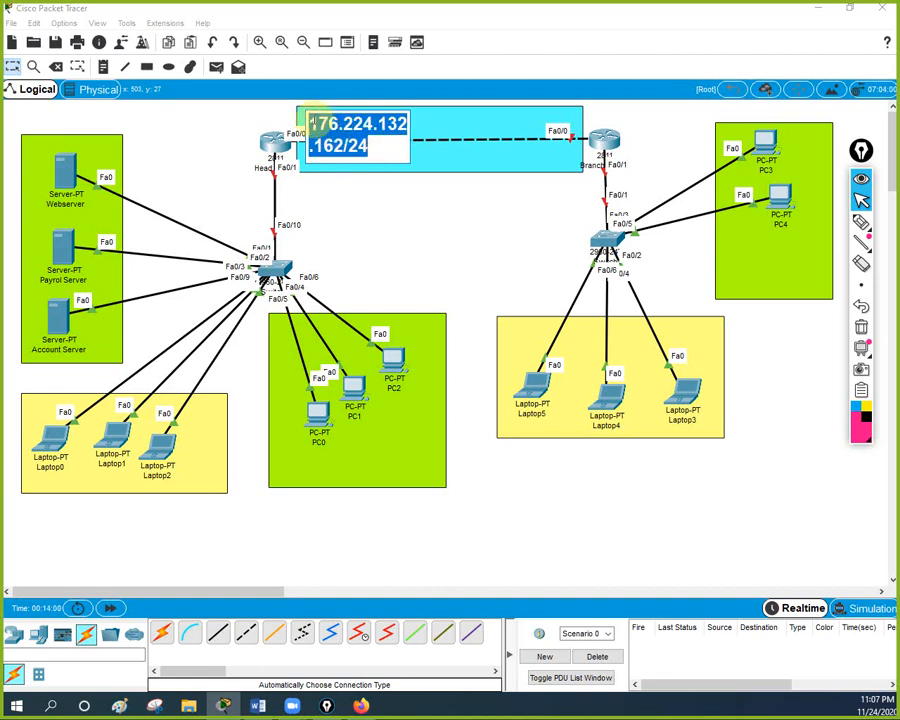
pyautogui.click(428, 254)
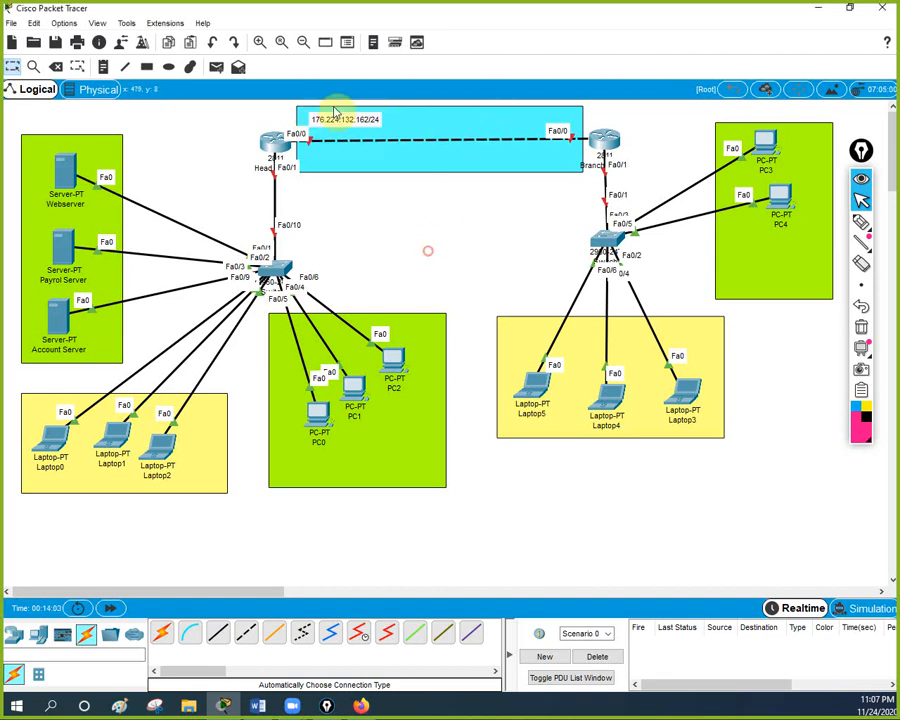
# Add a note reading 176.224.132.163/24 above the link near the Branch Office router's Fa0/0 port.
pyautogui.click(103, 66)
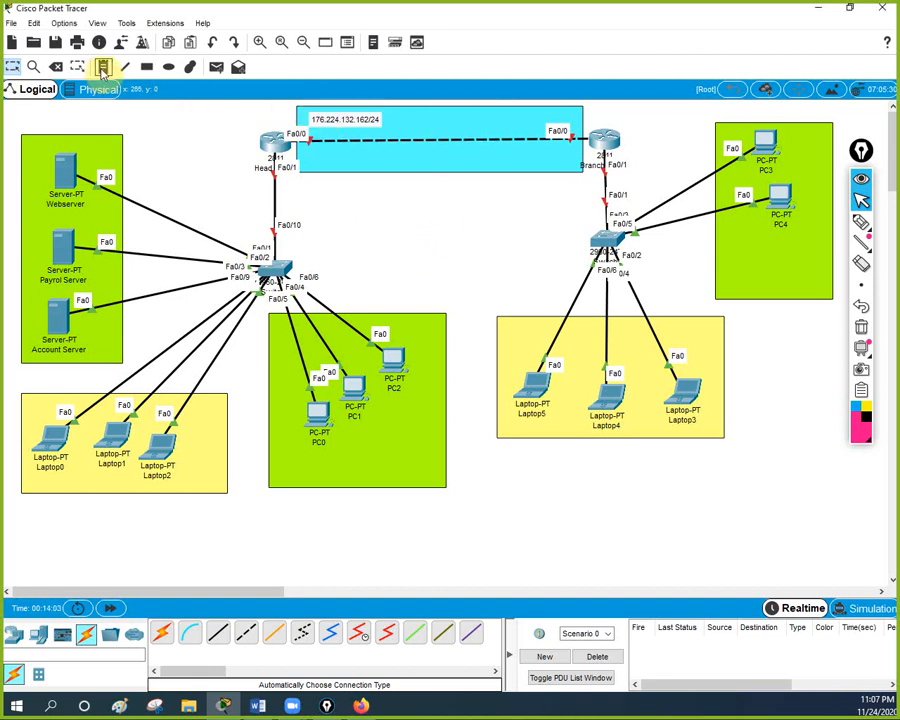
pyautogui.click(466, 120)
pyautogui.hotkey('ctrl', 'v')
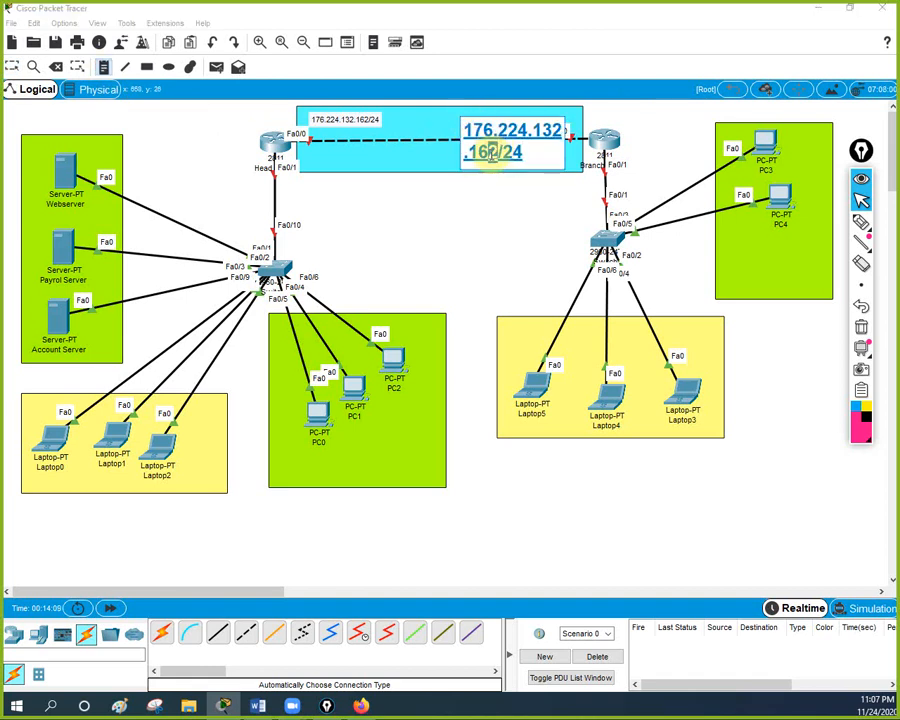
pyautogui.press('BackSpace')
pyautogui.write('3')
pyautogui.click(484, 244)
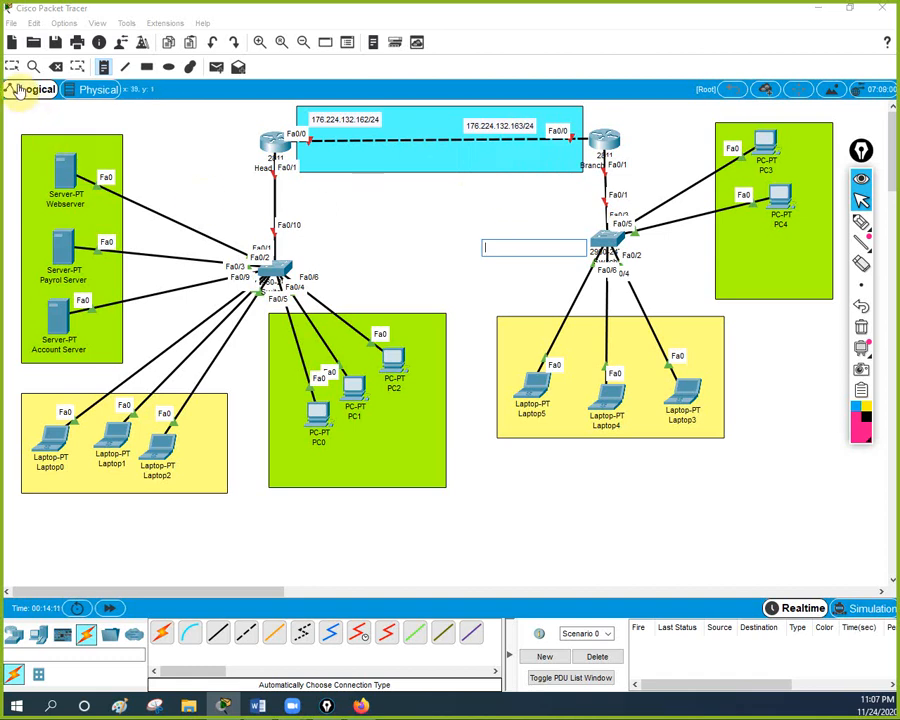
pyautogui.click(12, 66)
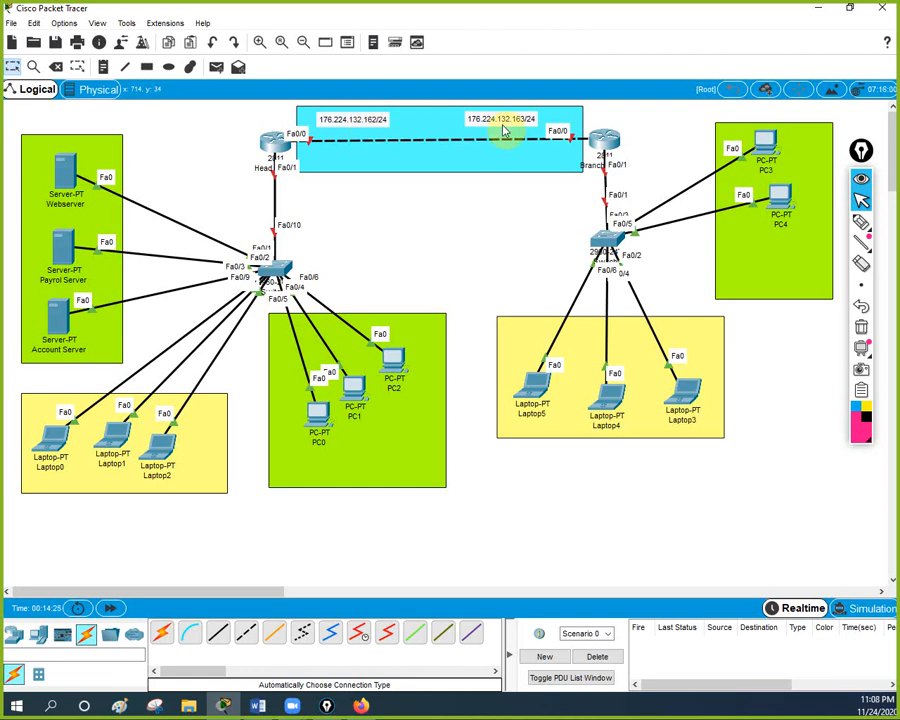
# Review the public IPv4 address on the WhatIsMyIPAddress page in Firefox, and return to Packet Tracer.
pyautogui.click(360, 706)
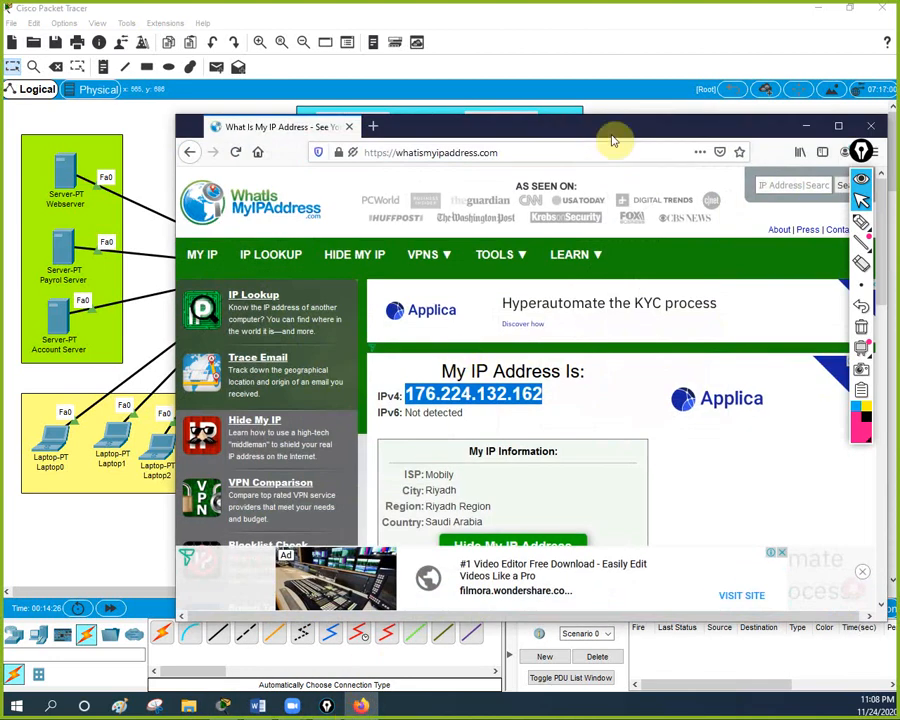
pyautogui.moveTo(614, 140); pyautogui.dragTo(615, 92)
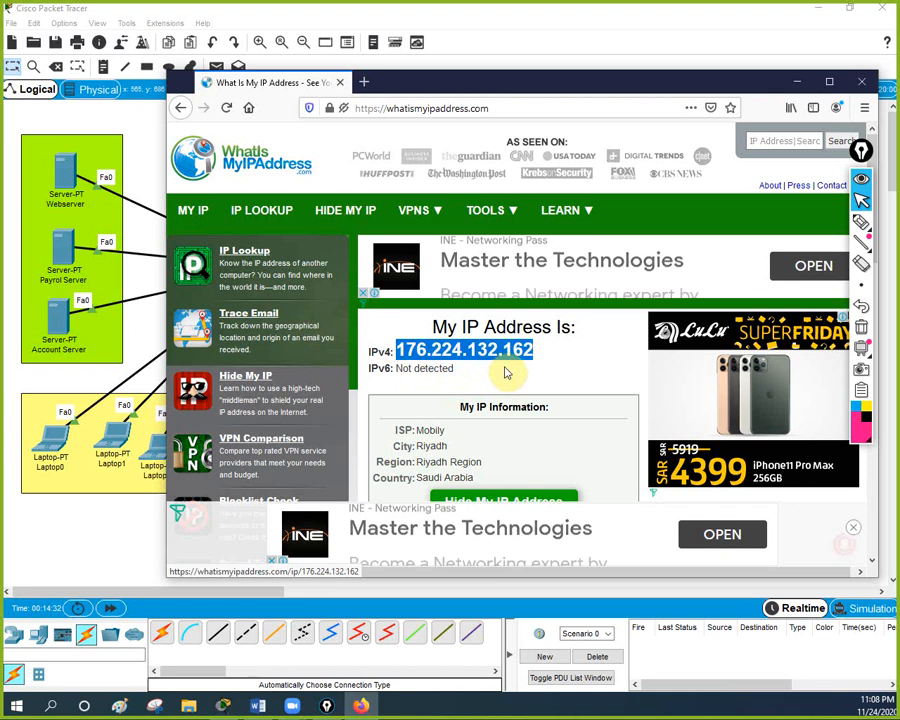
pyautogui.scroll(-2, 508, 366)
pyautogui.scroll(2, 508, 366)
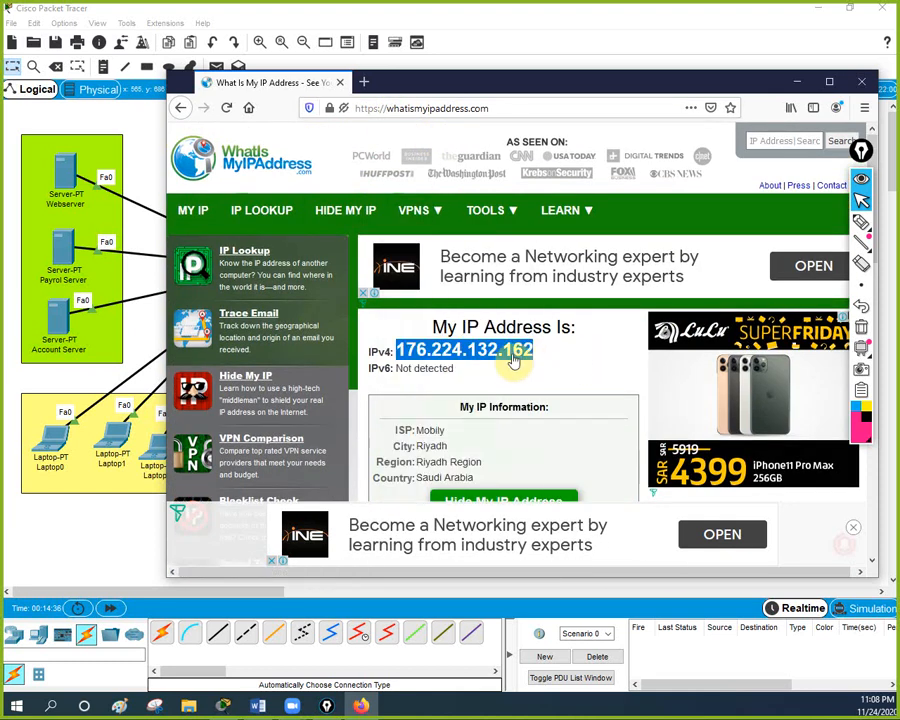
pyautogui.click(798, 84)
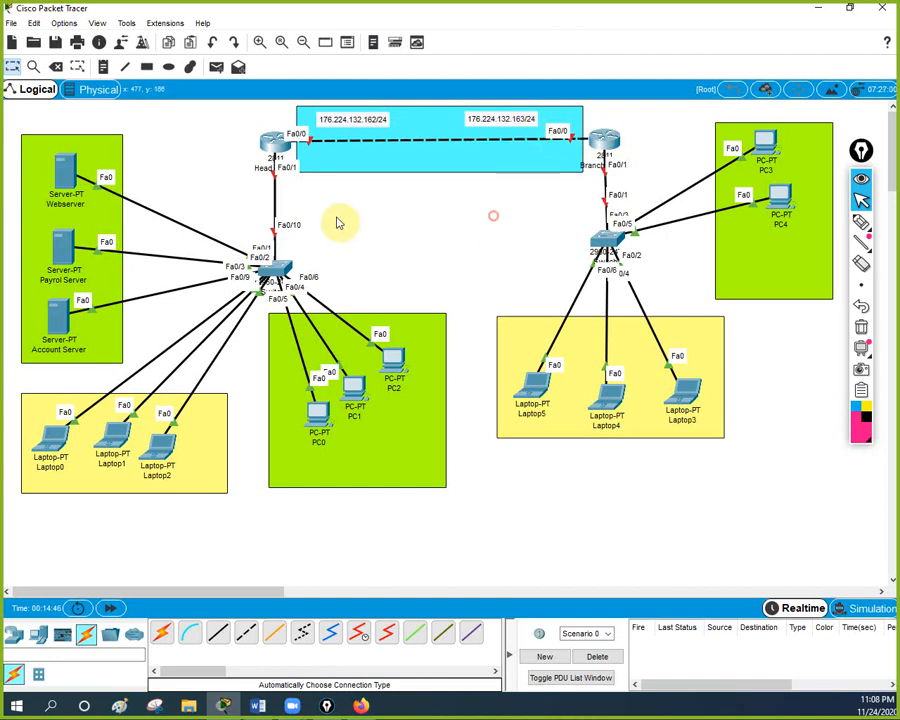
# Add a note reading 192.168.1.1 beside the Head Office router-to-switch link and one reading 192.168.2.1 beside the Branch Office link.
pyautogui.click(103, 66)
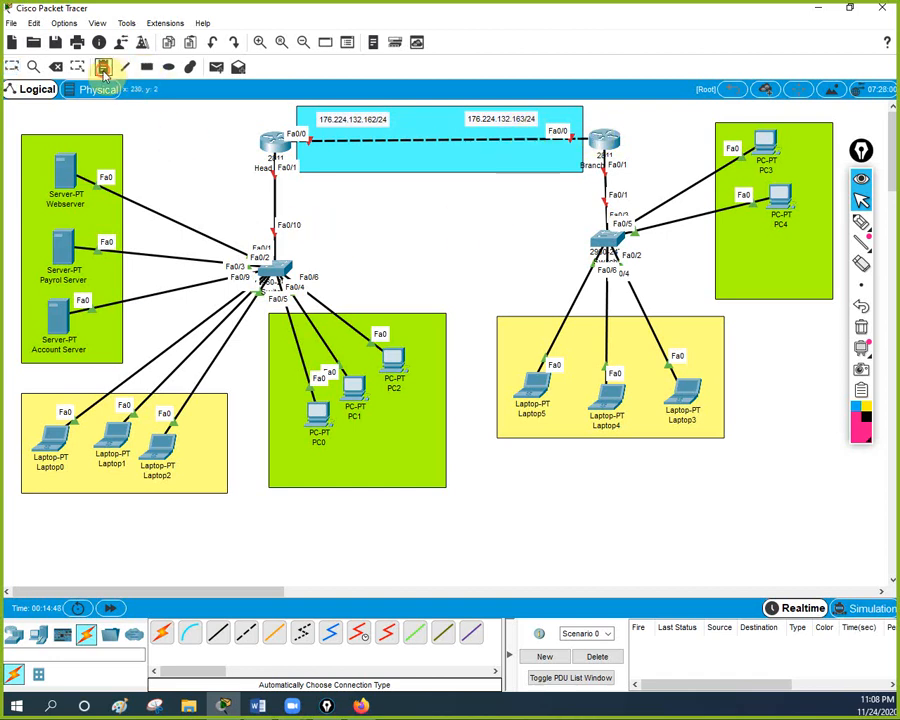
pyautogui.click(293, 194)
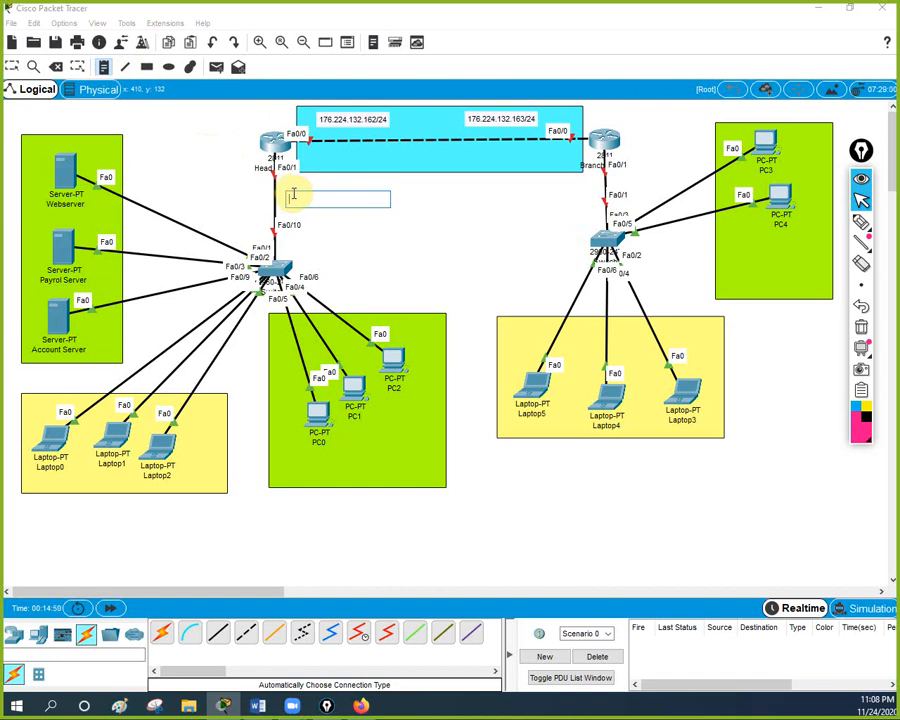
pyautogui.write('192.168.1.1')
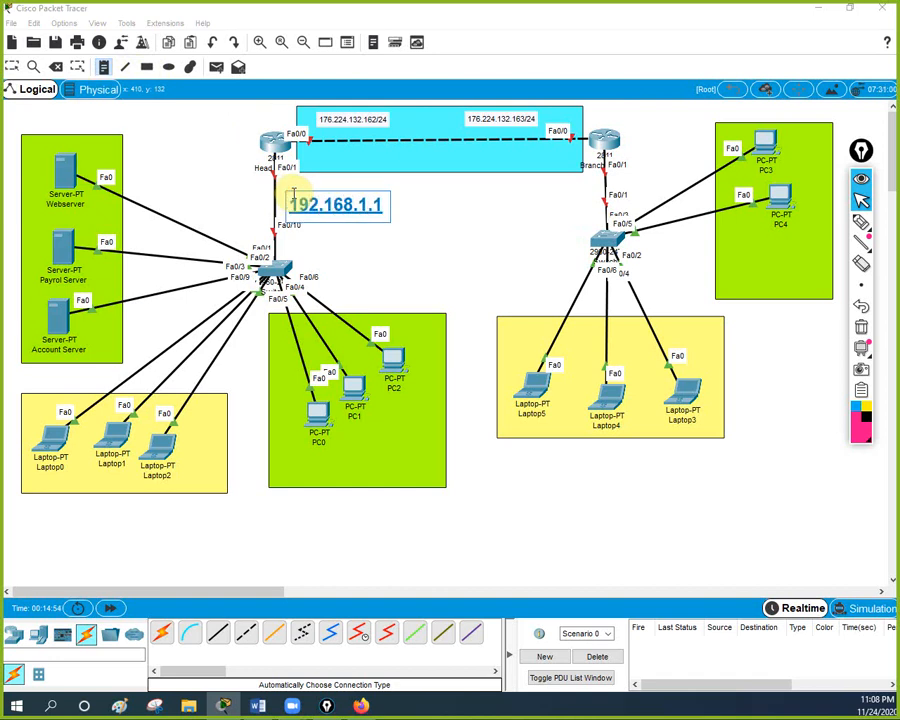
pyautogui.click(511, 205)
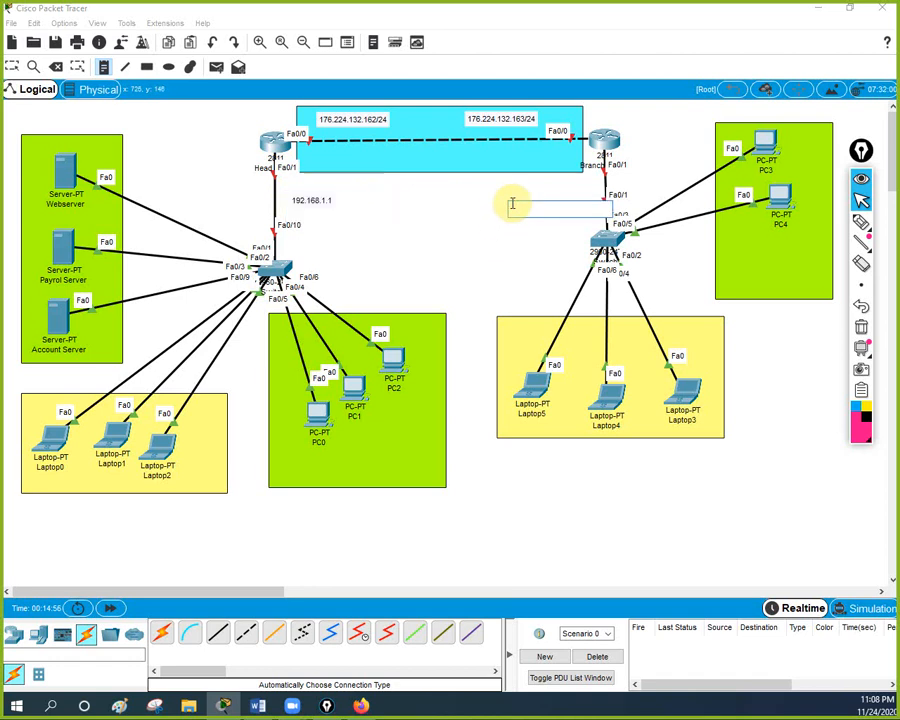
pyautogui.write('192.168.2.1')
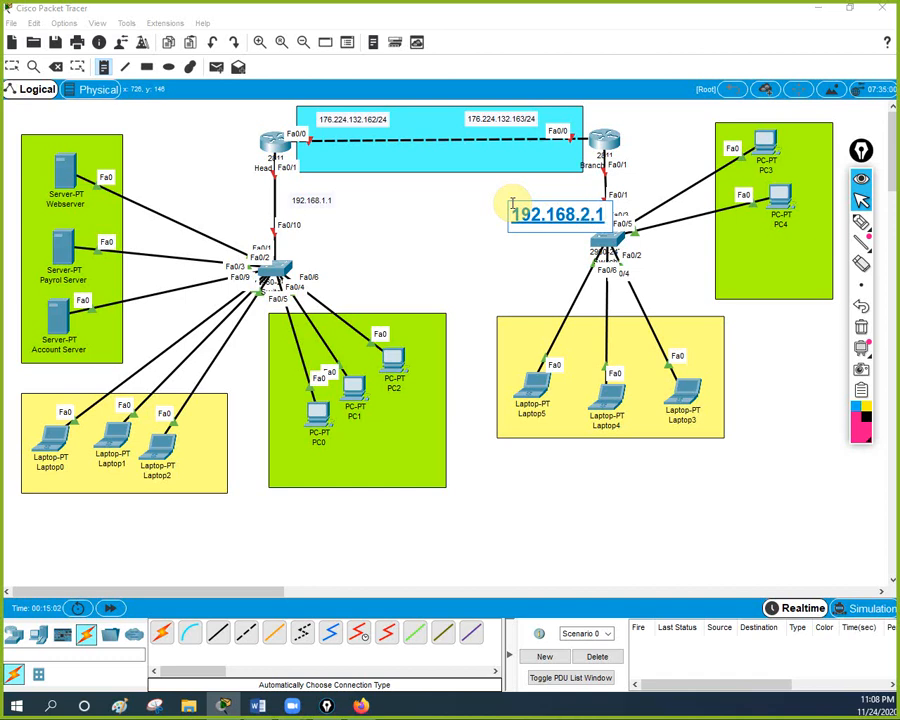
pyautogui.click(427, 197)
pyautogui.click(13, 66)
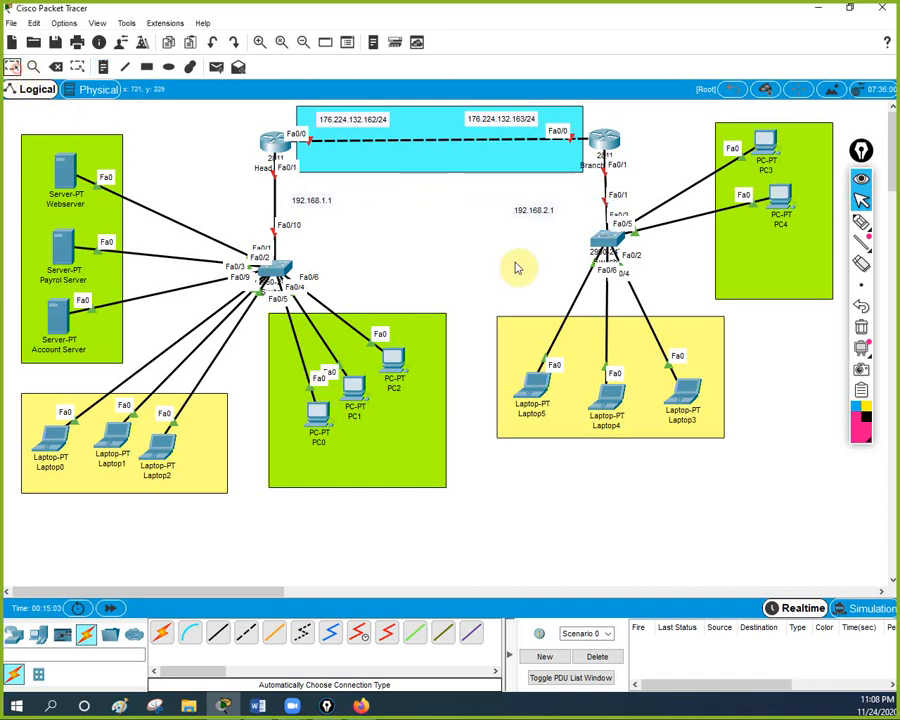
# Move the 192.168.2.1 and 192.168.1.1 notes closer to the Fa0/1 ports of their routers.
pyautogui.moveTo(535, 218); pyautogui.dragTo(565, 205)
pyautogui.moveTo(290, 201); pyautogui.dragTo(284, 190)
pyautogui.click(432, 248)
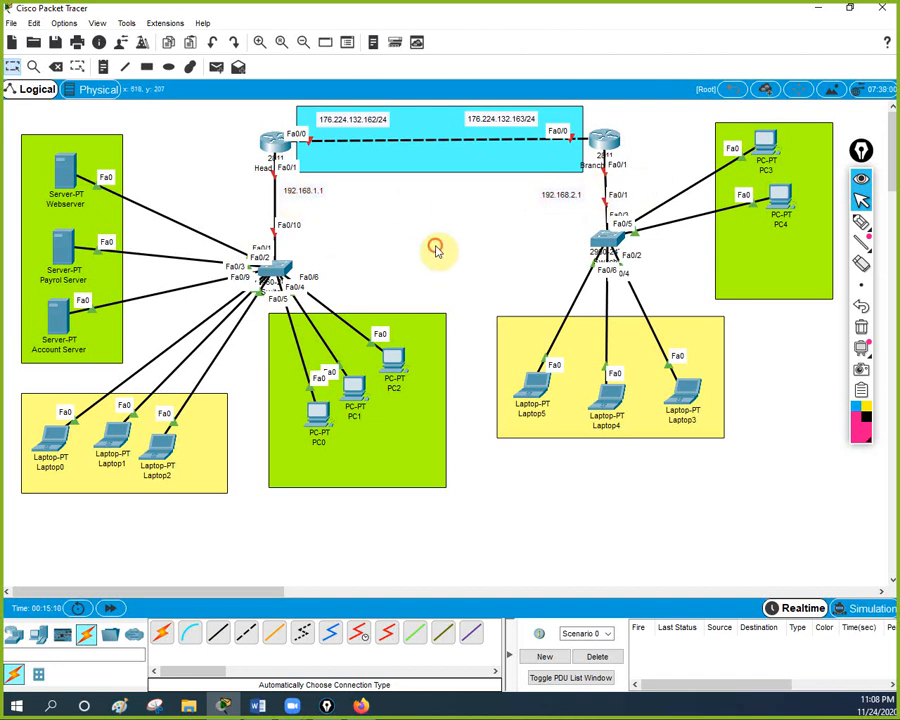
# Examine the enlarged topology across the Head Office servers, laptops and PCs and the Branch Office devices.
pyautogui.click(259, 41)
pyautogui.click(259, 41)
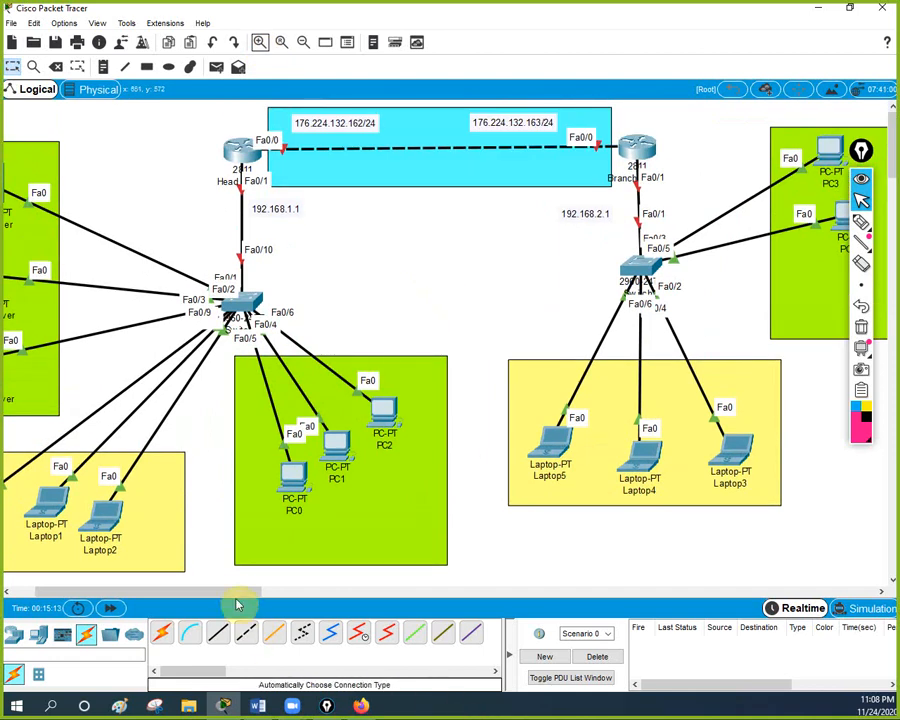
pyautogui.moveTo(237, 593)
pyautogui.mouseDown()
pyautogui.moveTo(188, 591)
pyautogui.moveTo(255, 592)
pyautogui.moveTo(237, 592)
pyautogui.mouseUp()
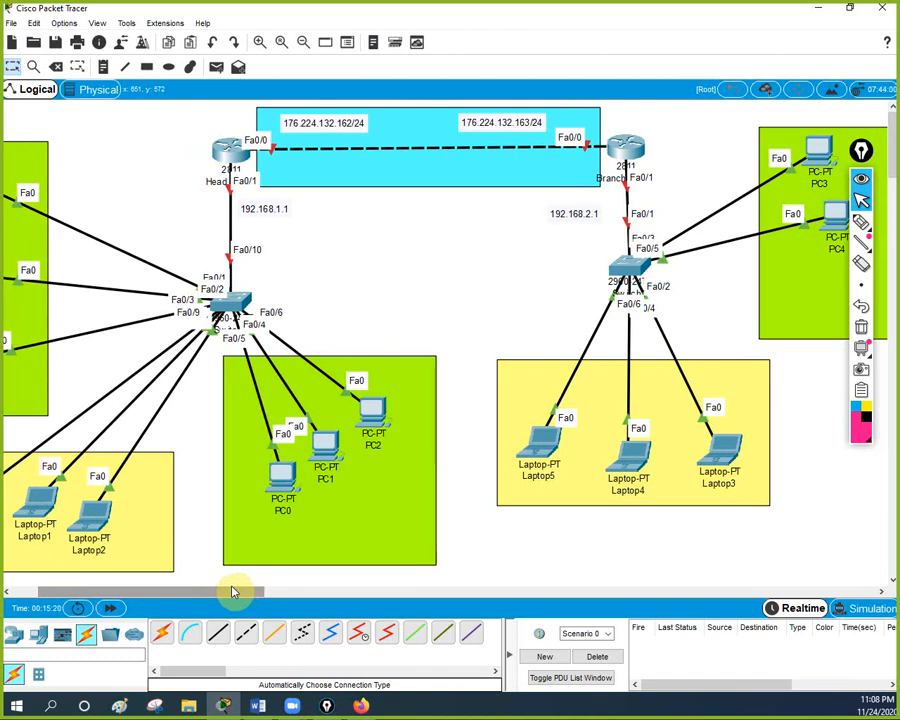
pyautogui.moveTo(228, 595); pyautogui.dragTo(222, 594)
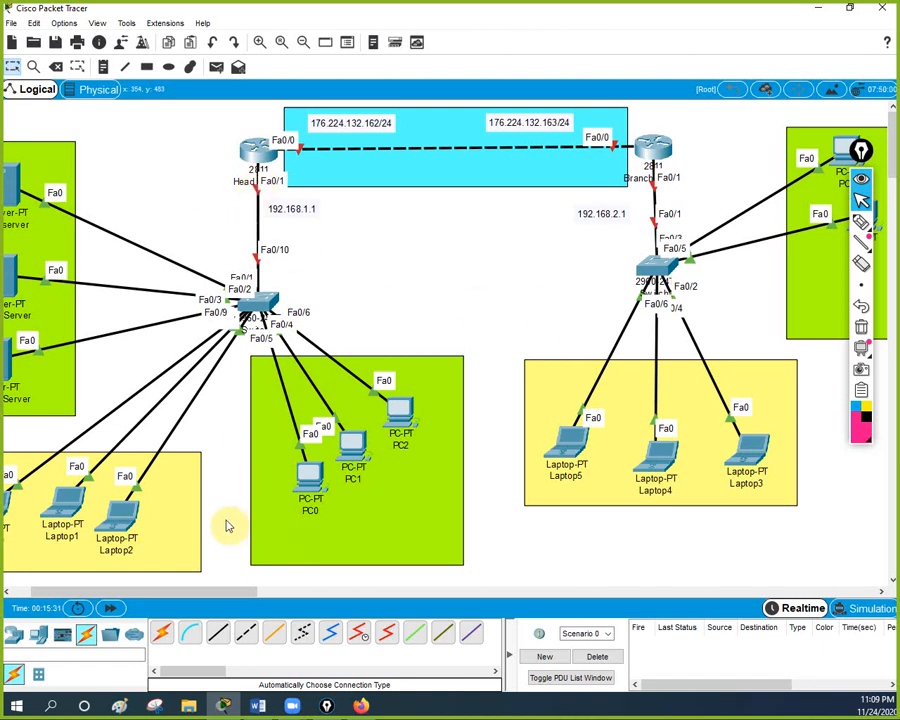
pyautogui.moveTo(214, 592); pyautogui.dragTo(172, 590)
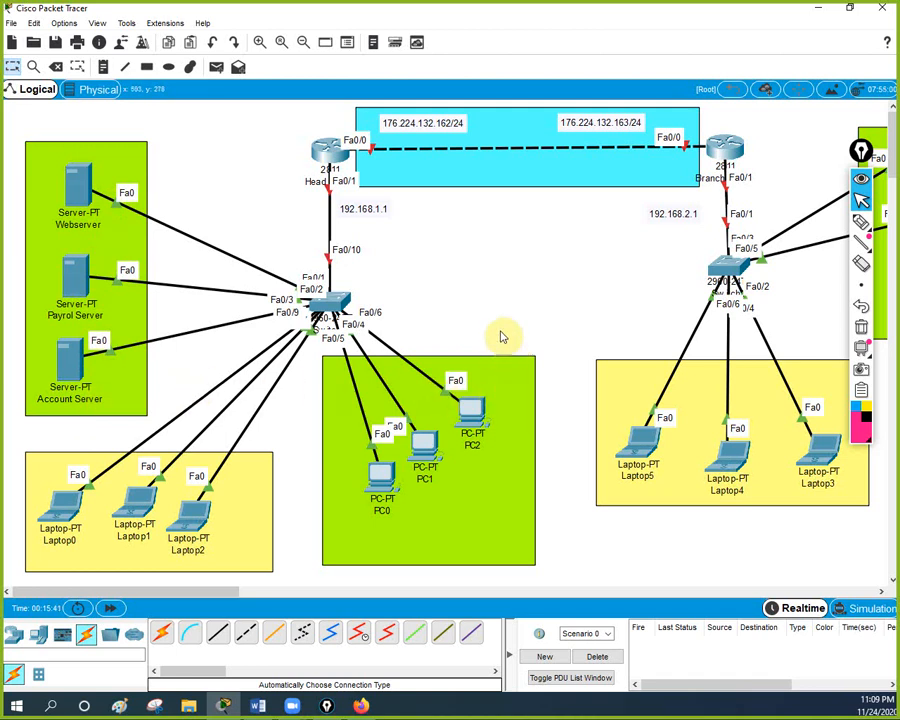
pyautogui.click(861, 220)
pyautogui.moveTo(227, 592); pyautogui.dragTo(306, 596)
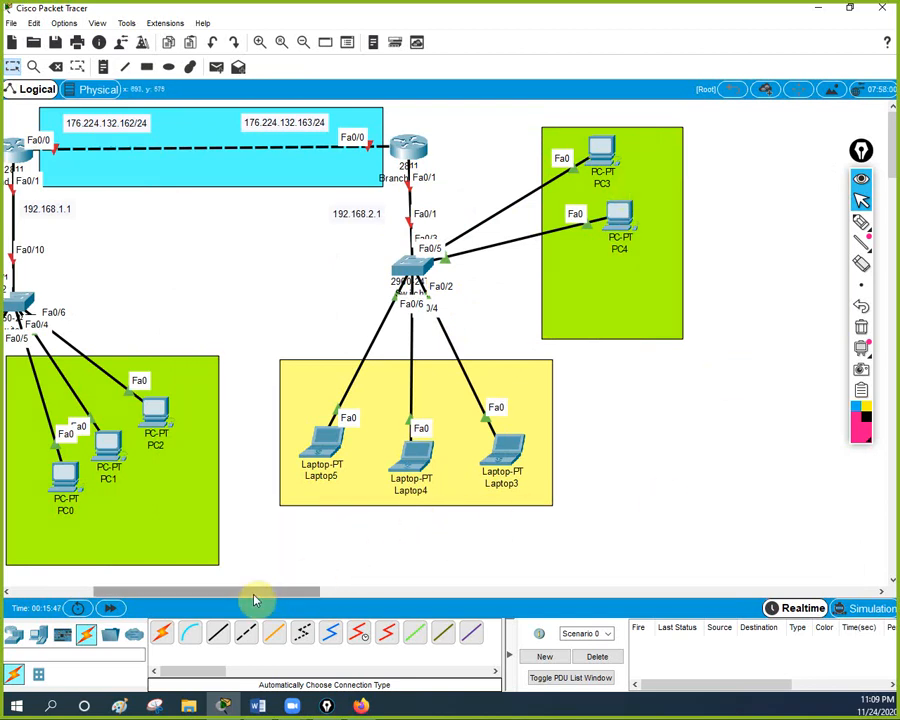
pyautogui.moveTo(254, 593); pyautogui.dragTo(178, 586)
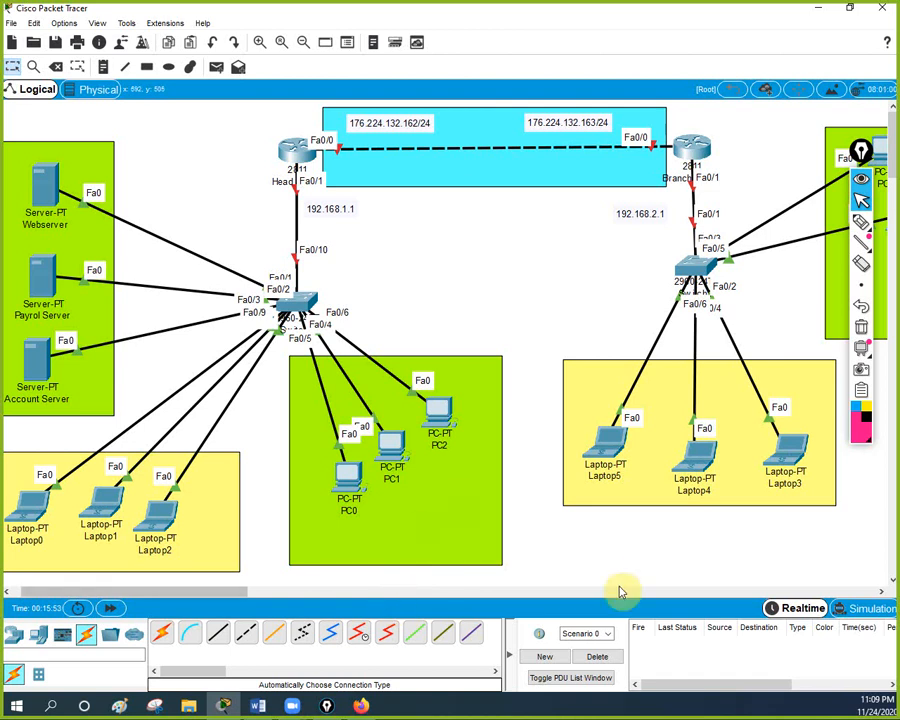
pyautogui.moveTo(232, 593); pyautogui.dragTo(196, 595)
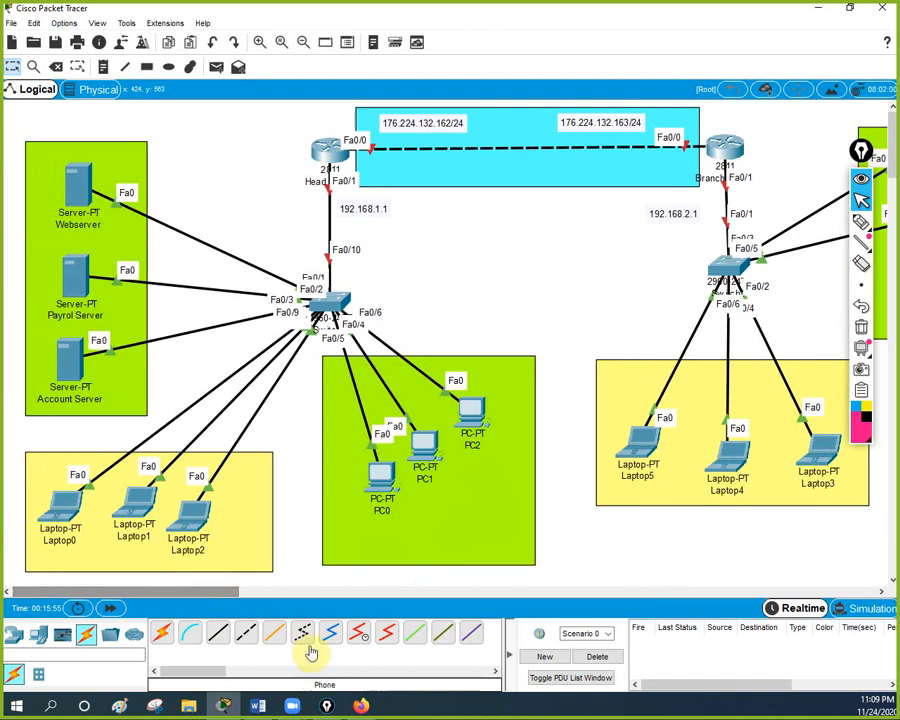
# Copy the full text of the 192.168.1.1 note beside the Head Office router.
pyautogui.doubleClick(378, 213)
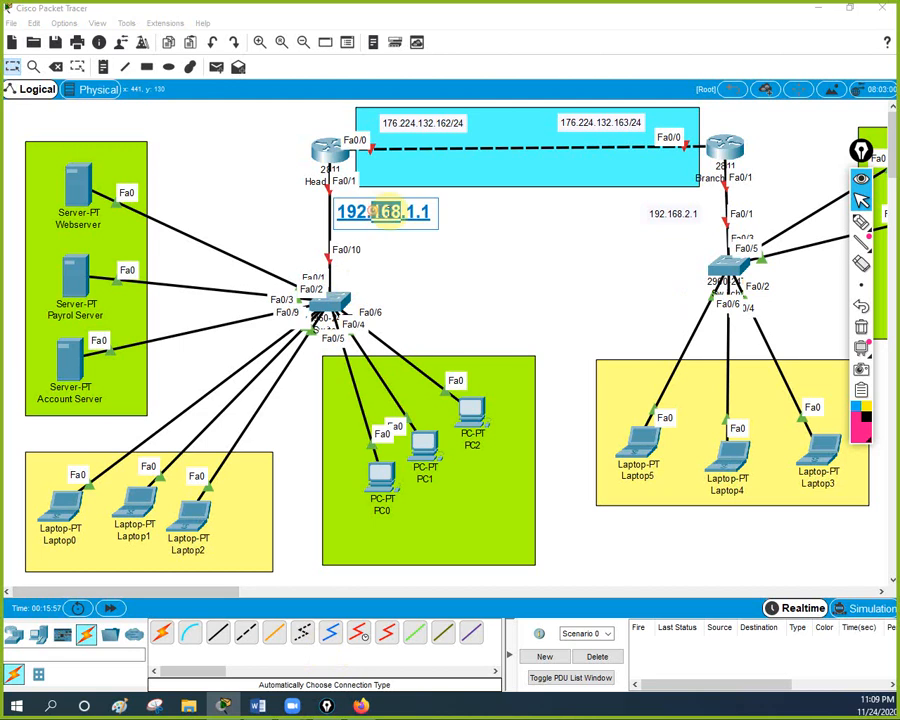
pyautogui.moveTo(431, 211); pyautogui.dragTo(318, 209)
pyautogui.hotkey('ctrl', 'c')
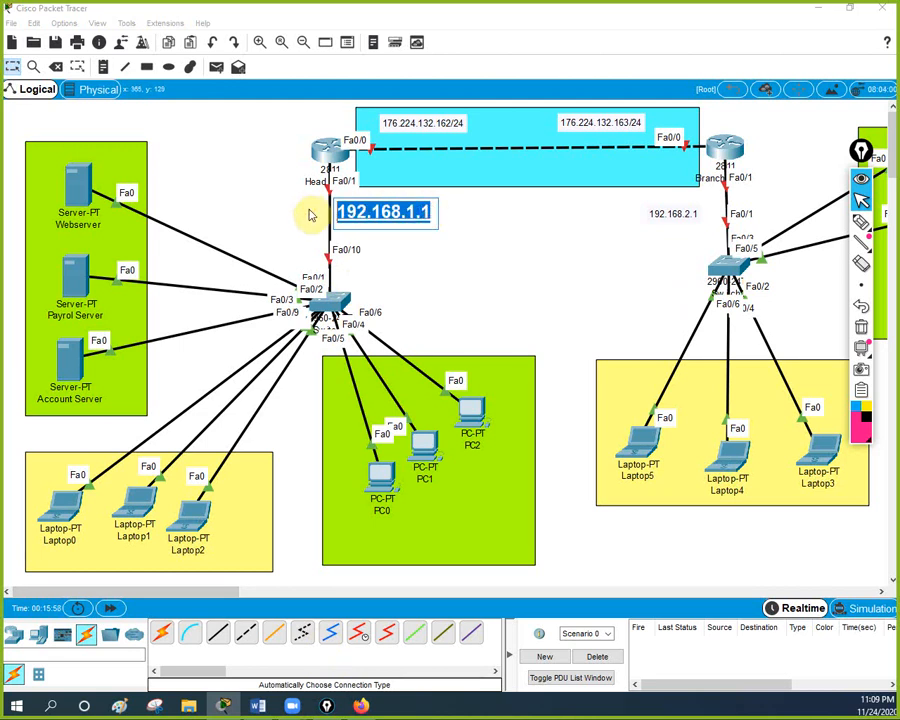
pyautogui.click(505, 256)
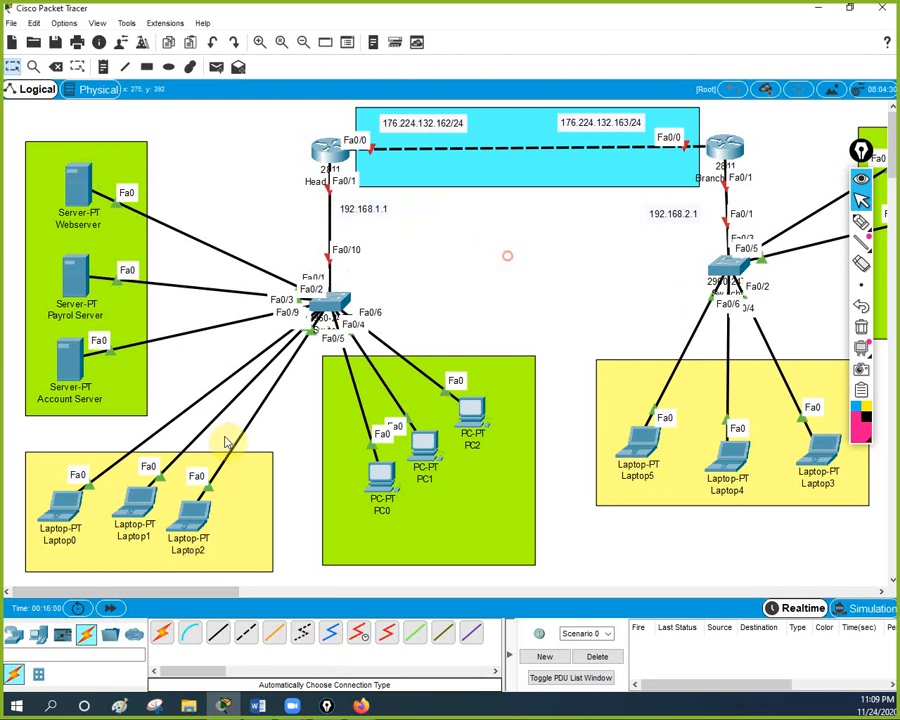
# Append the address 192.168.1.2 to the Webserver's label and copy that address.
pyautogui.doubleClick(85, 224)
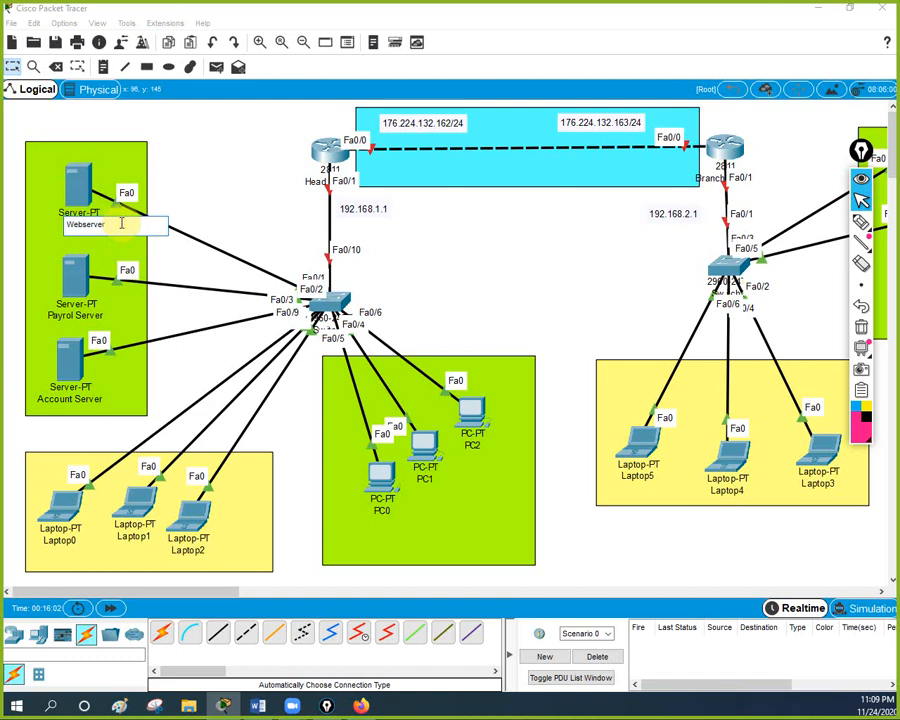
pyautogui.press('Return')
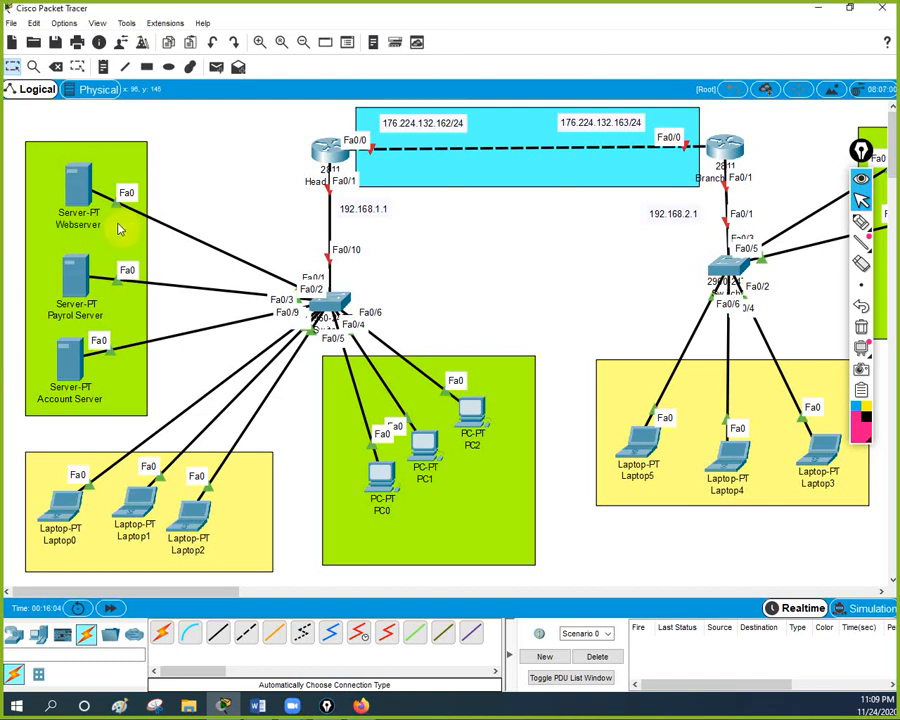
pyautogui.doubleClick(101, 228)
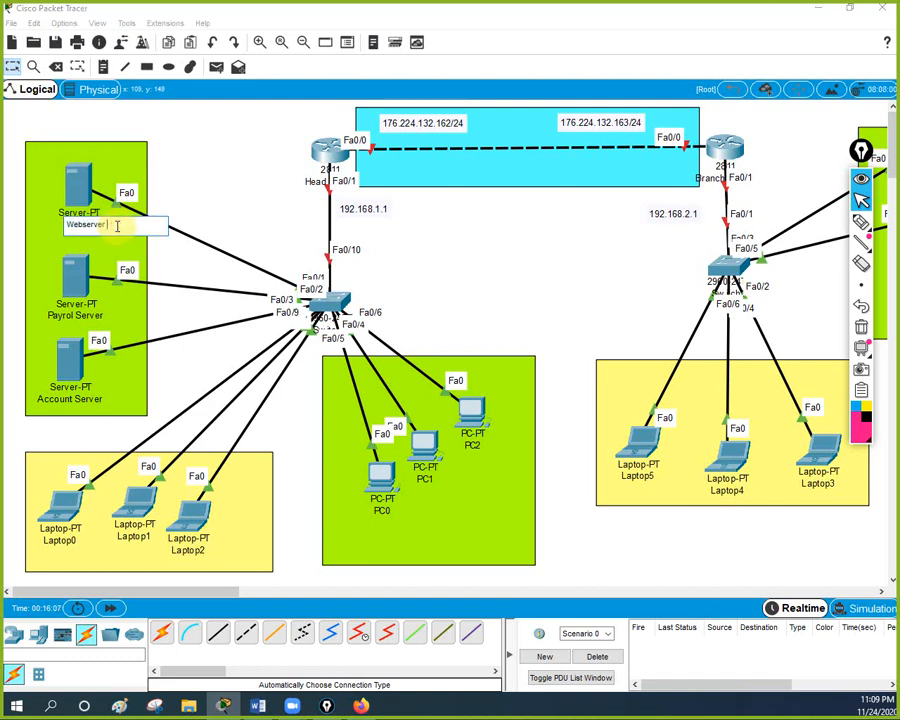
pyautogui.hotkey('ctrl', 'v')
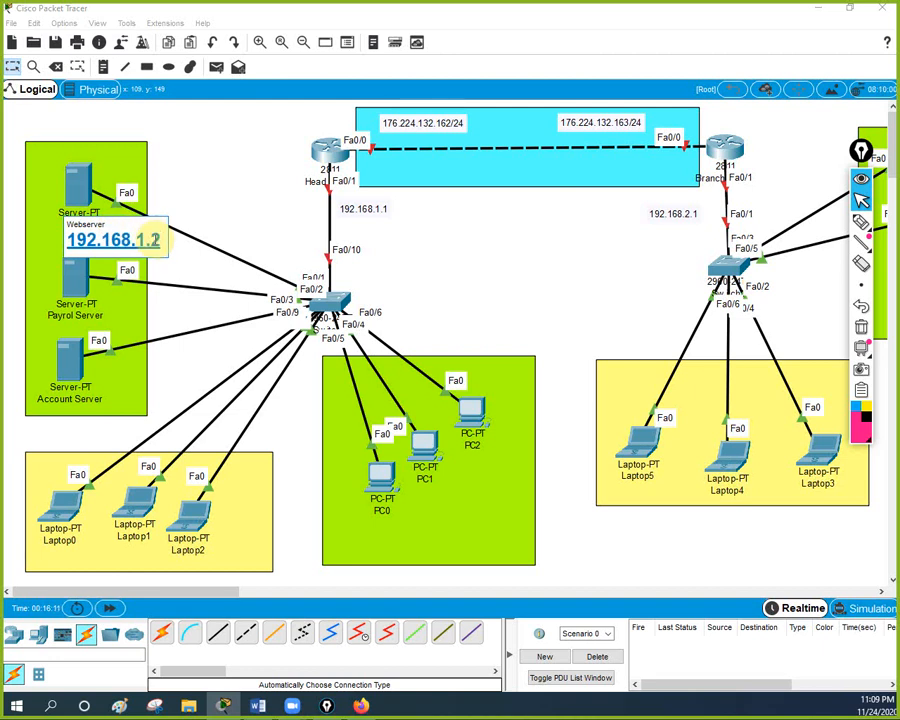
pyautogui.moveTo(158, 238); pyautogui.dragTo(72, 242)
pyautogui.hotkey('ctrl', 'c')
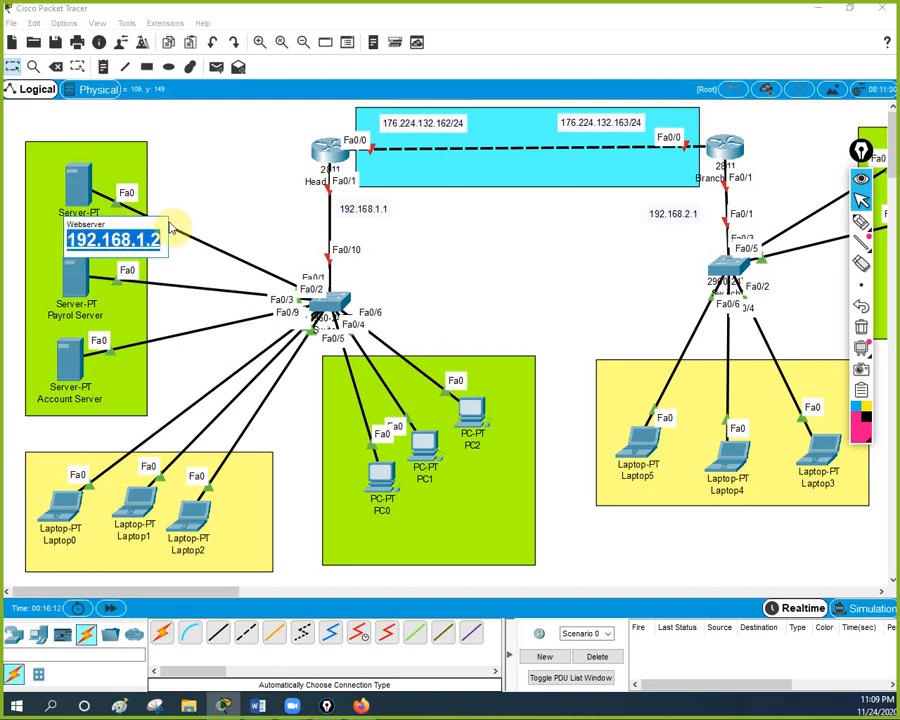
pyautogui.click(216, 200)
# Give the Webserver the static IPv4 address 192.168.1.2, subnet mask 255.255.255.0 and default gateway 192.168.1.1, and close its window.
pyautogui.click(76, 185)
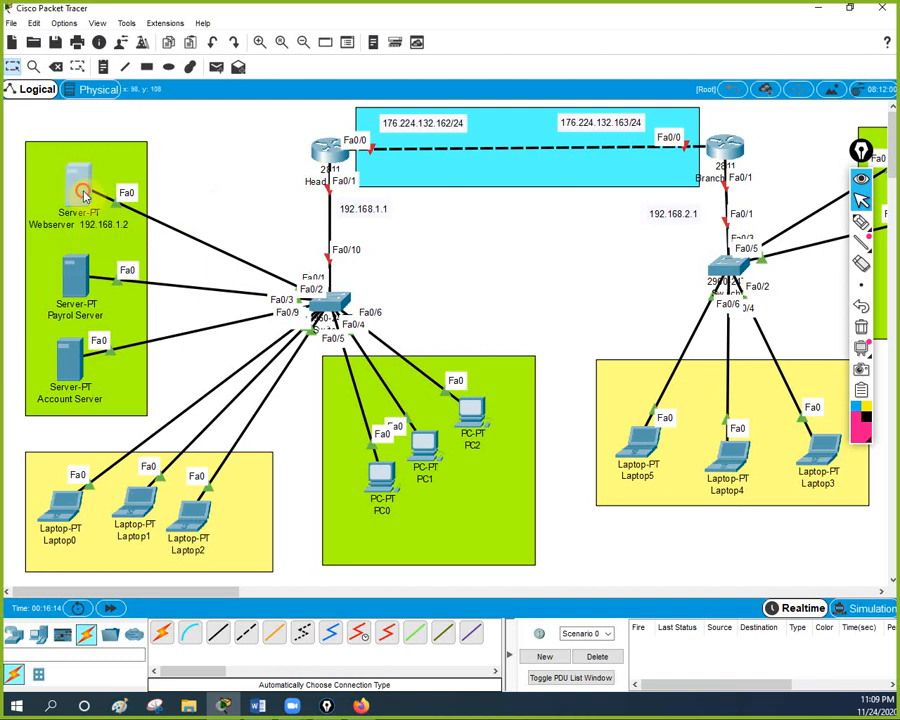
pyautogui.click(366, 186)
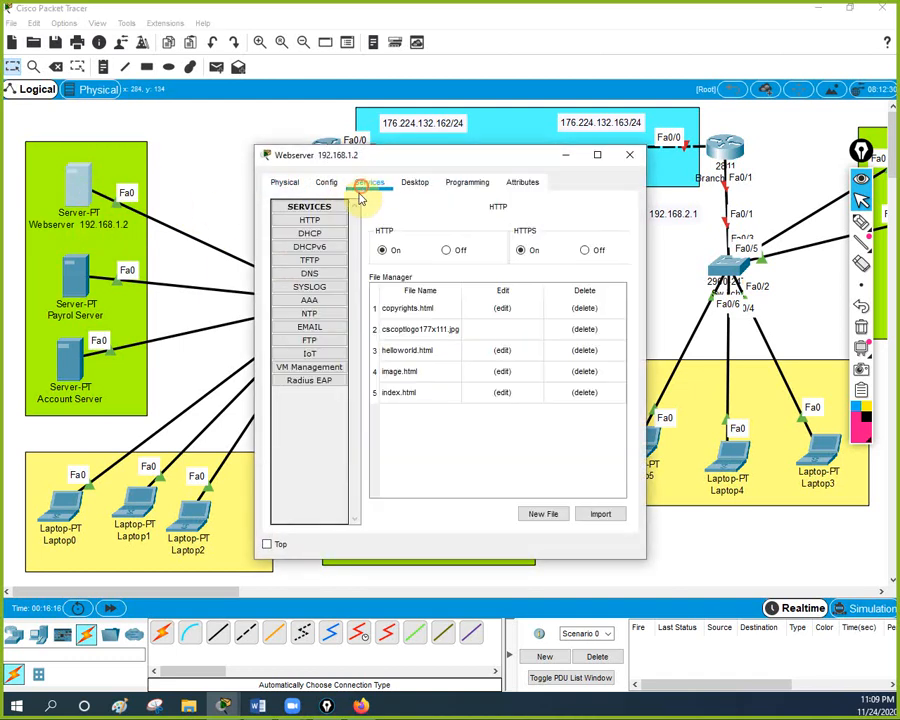
pyautogui.click(414, 183)
pyautogui.click(307, 240)
pyautogui.click(391, 262)
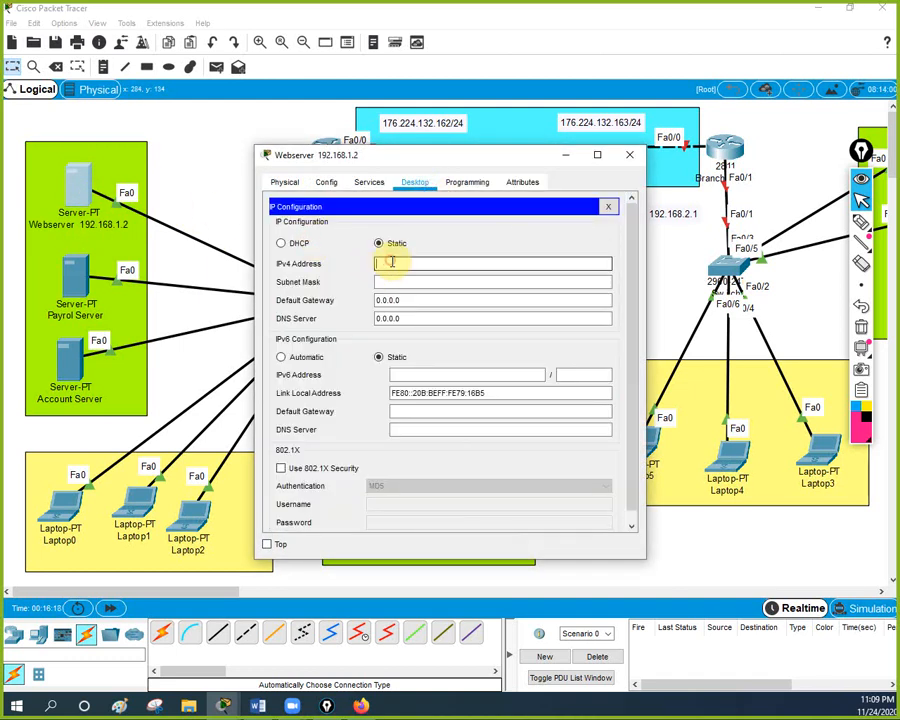
pyautogui.click(394, 281)
pyautogui.doubleClick(414, 300)
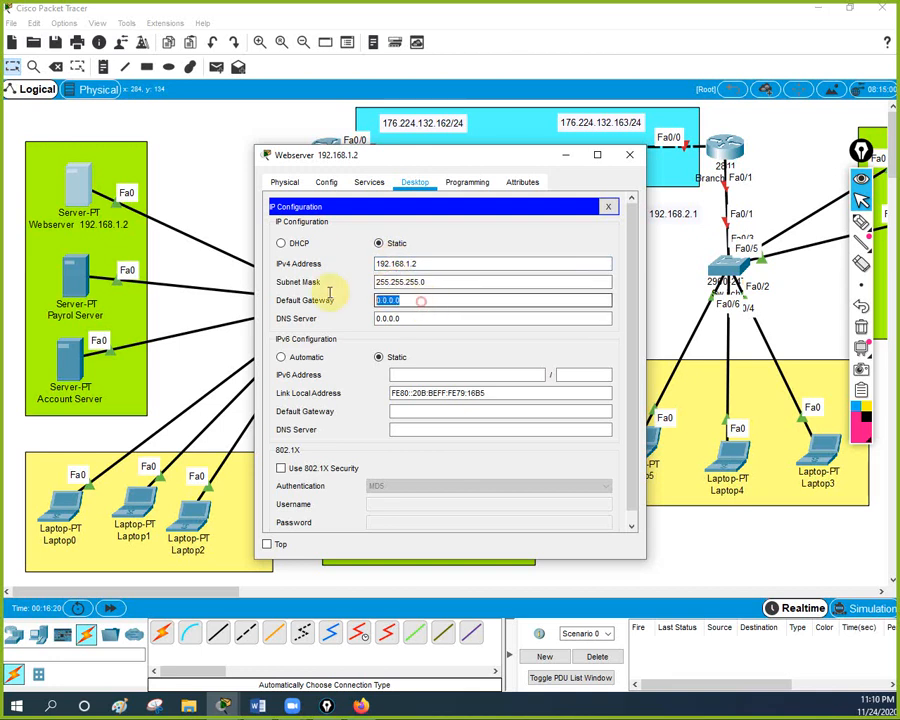
pyautogui.moveTo(462, 157); pyautogui.dragTo(546, 281)
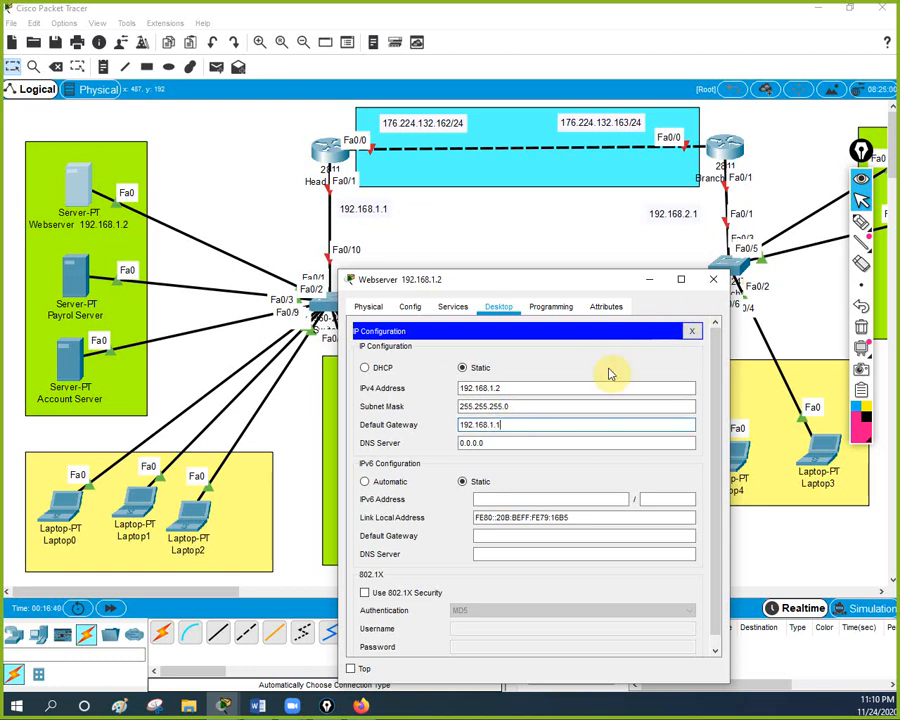
pyautogui.click(722, 281)
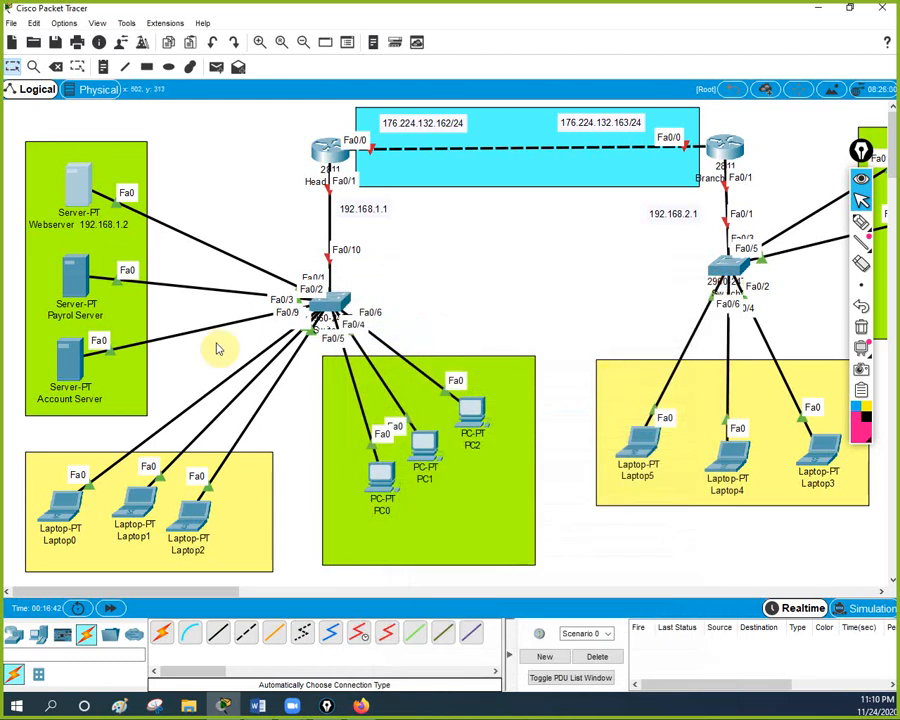
# Append the address 192.168.1.3 to the Payrol Server's label and select the address text.
pyautogui.click(86, 318)
pyautogui.click(120, 317)
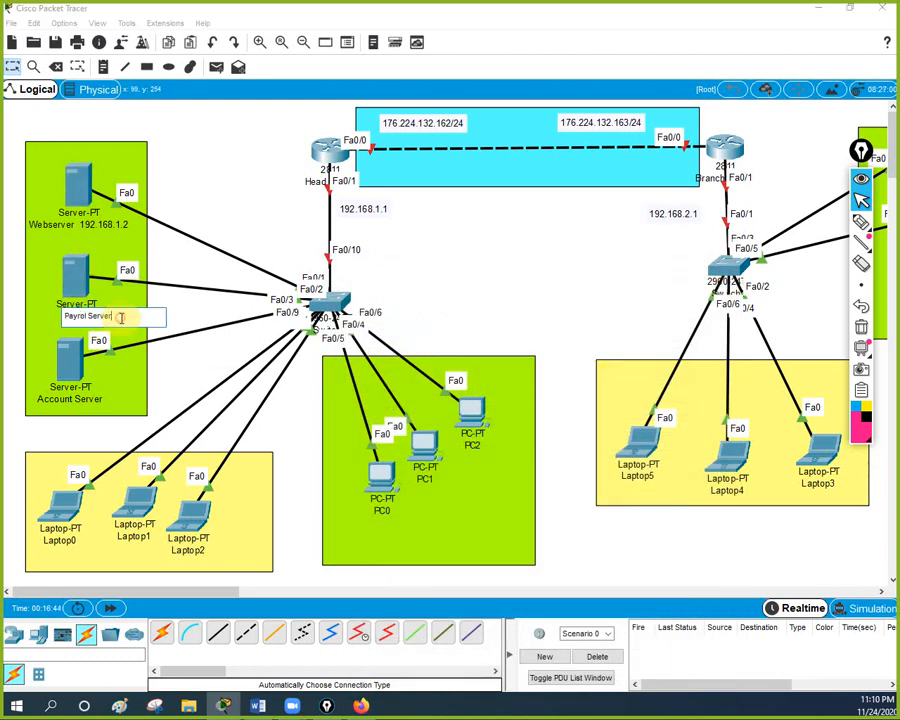
pyautogui.press('Return')
pyautogui.hotkey('ctrl', 'v')
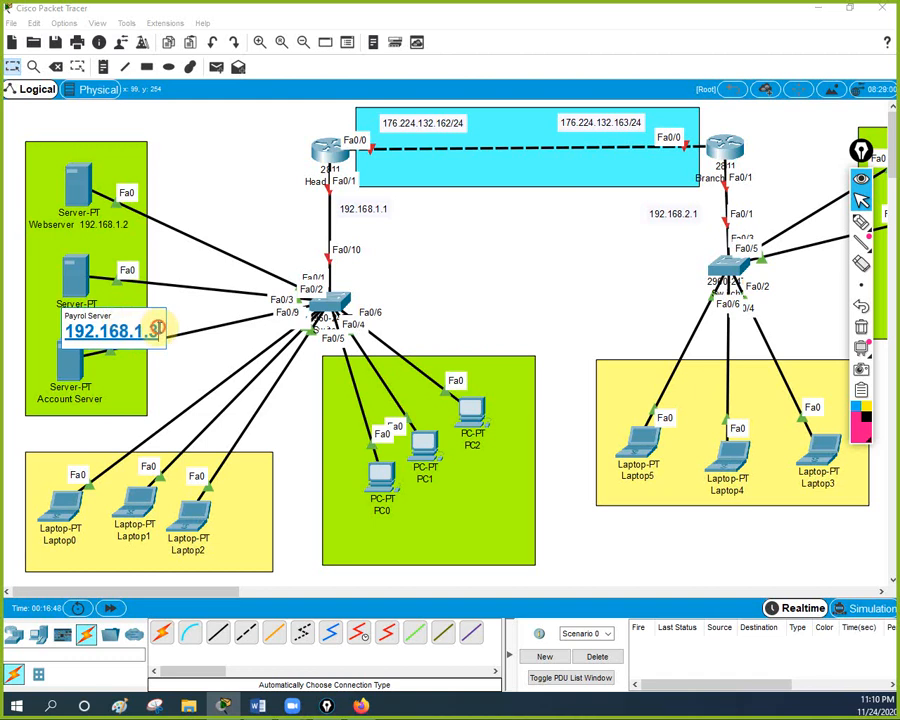
pyautogui.doubleClick(157, 328)
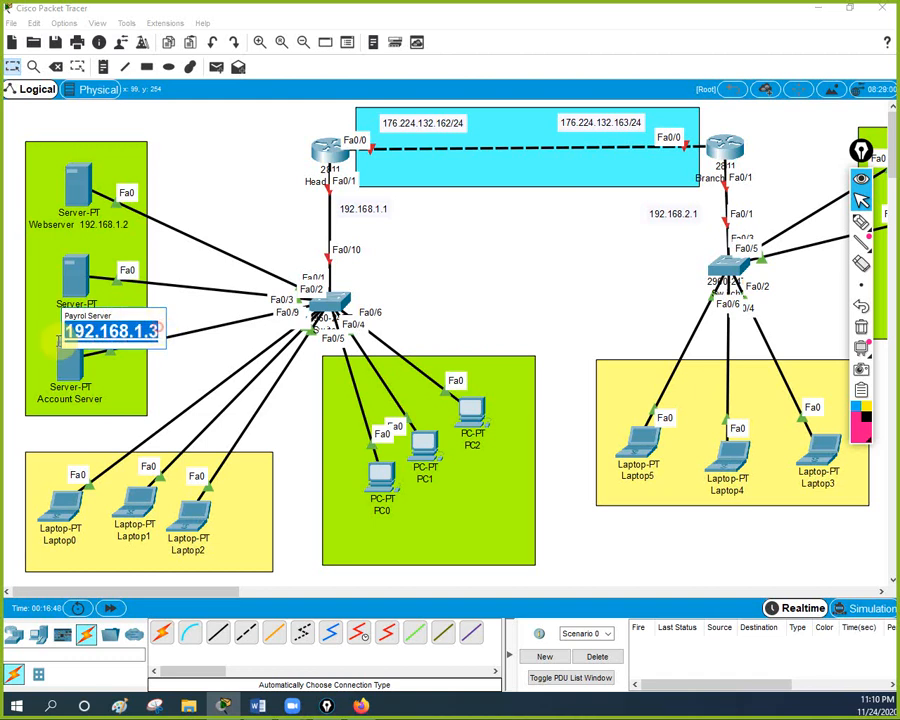
pyautogui.click(88, 283)
# Give the Payrol Server the static IPv4 address 192.168.1.3, subnet mask 255.255.255.0 and default gateway 192.168.1.1.
pyautogui.click(88, 283)
pyautogui.click(368, 182)
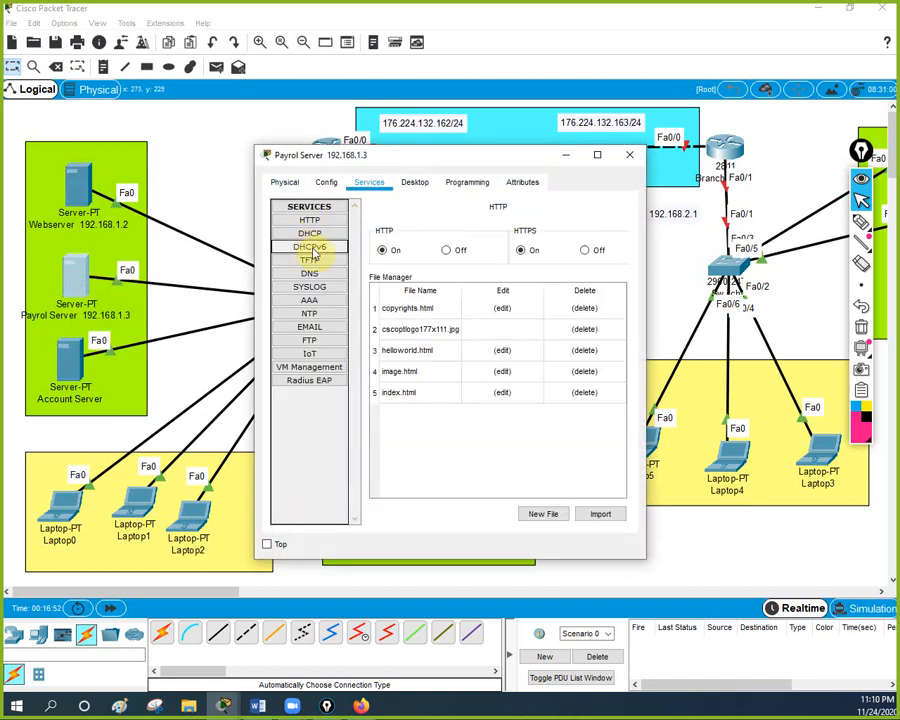
pyautogui.click(412, 182)
pyautogui.click(312, 244)
pyautogui.click(393, 263)
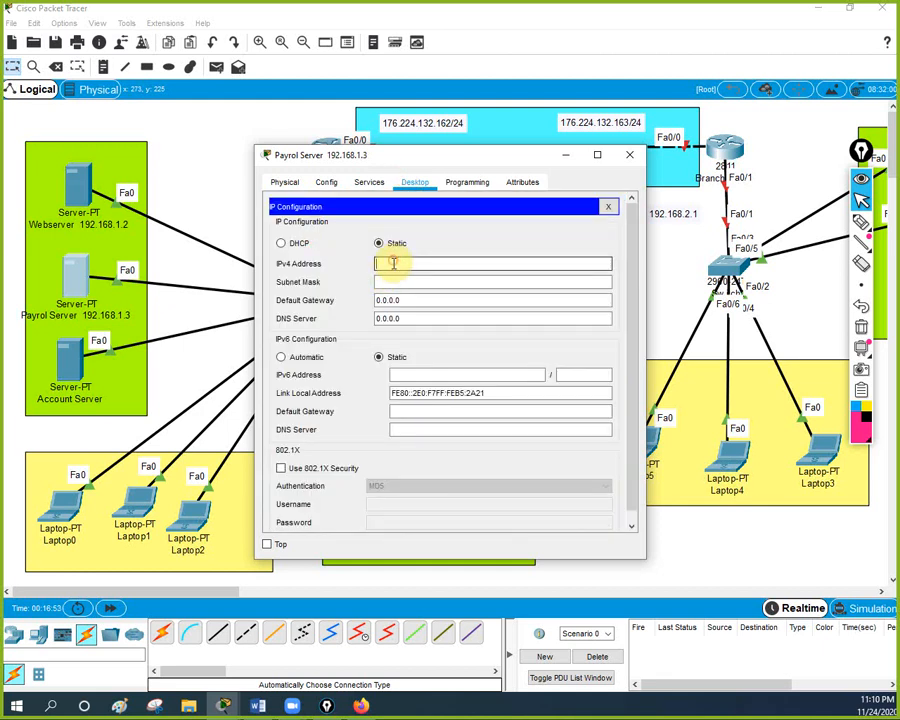
pyautogui.write('192.168.1.3')
pyautogui.click(400, 282)
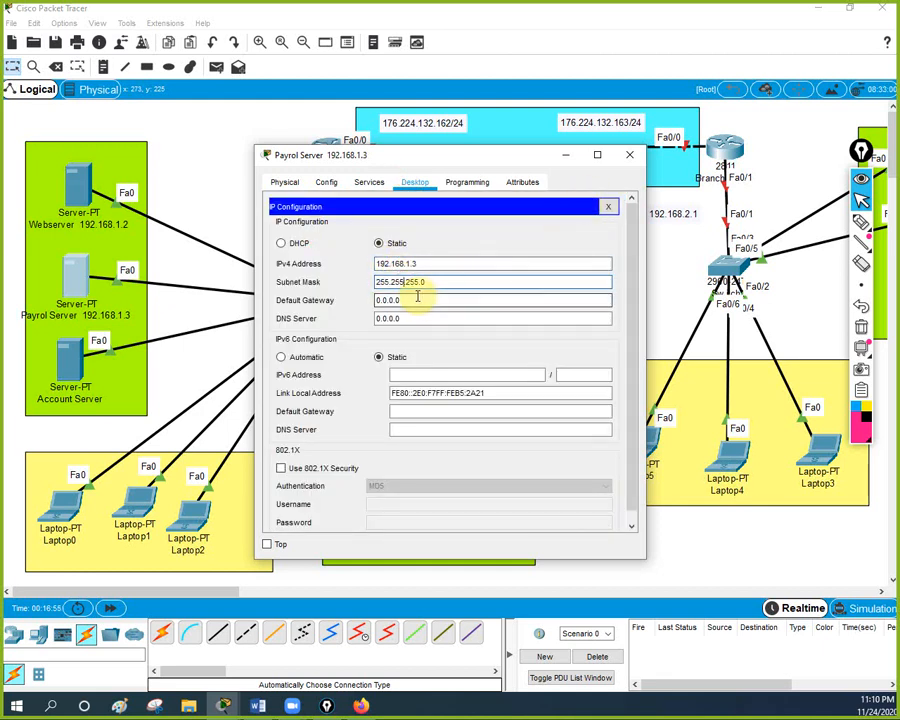
pyautogui.moveTo(418, 300); pyautogui.dragTo(313, 300)
pyautogui.write('192.168.1.3')
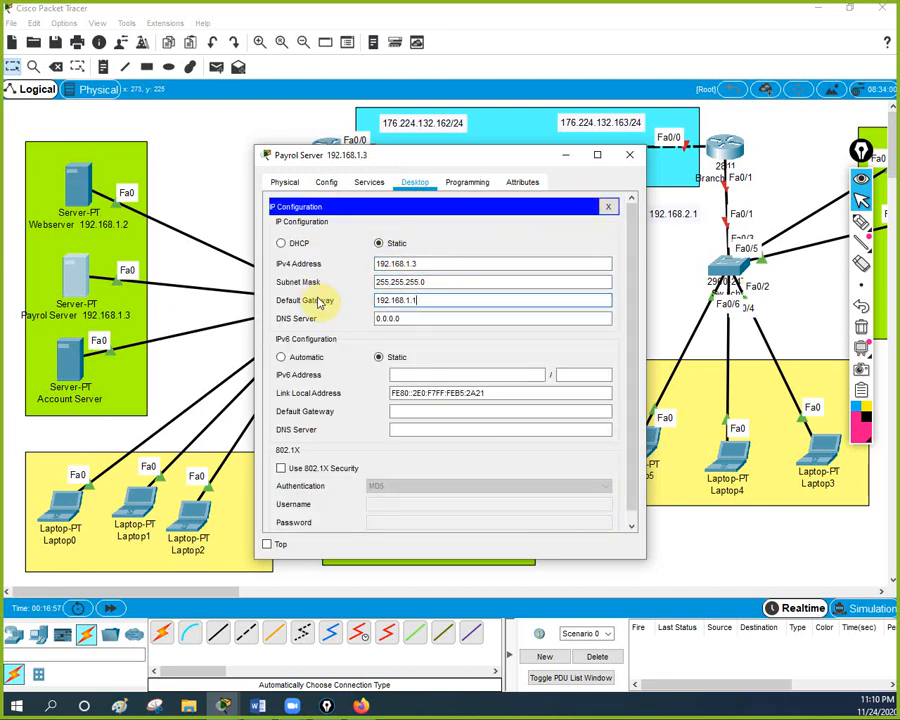
# Give the Account Server the static IPv4 address 192.168.1.4, subnet mask 255.255.255.0 and default gateway 192.168.1.1.
pyautogui.click(629, 154)
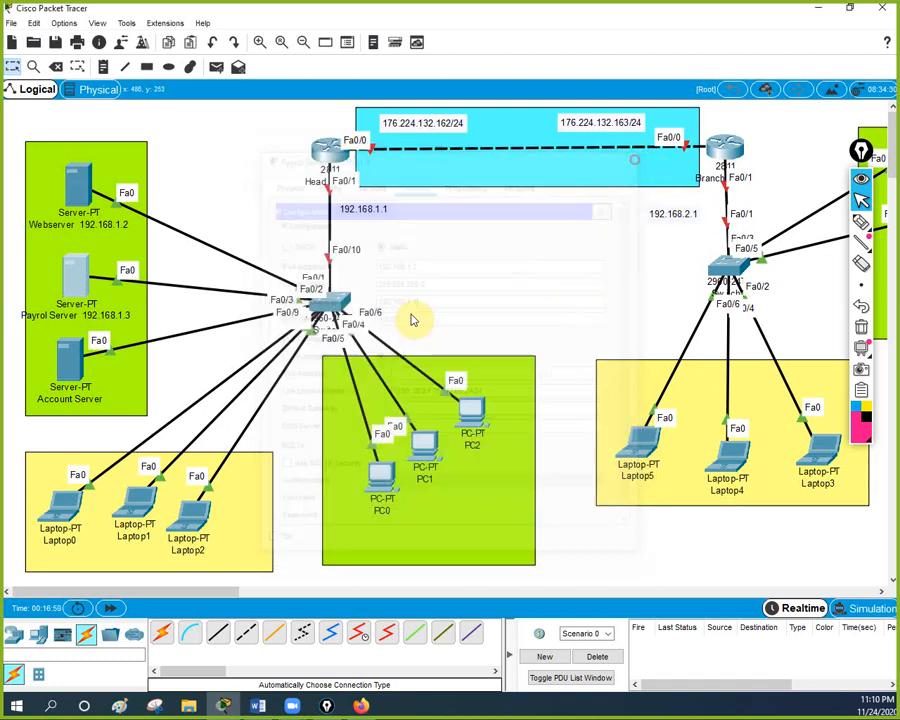
pyautogui.click(70, 355)
pyautogui.click(414, 184)
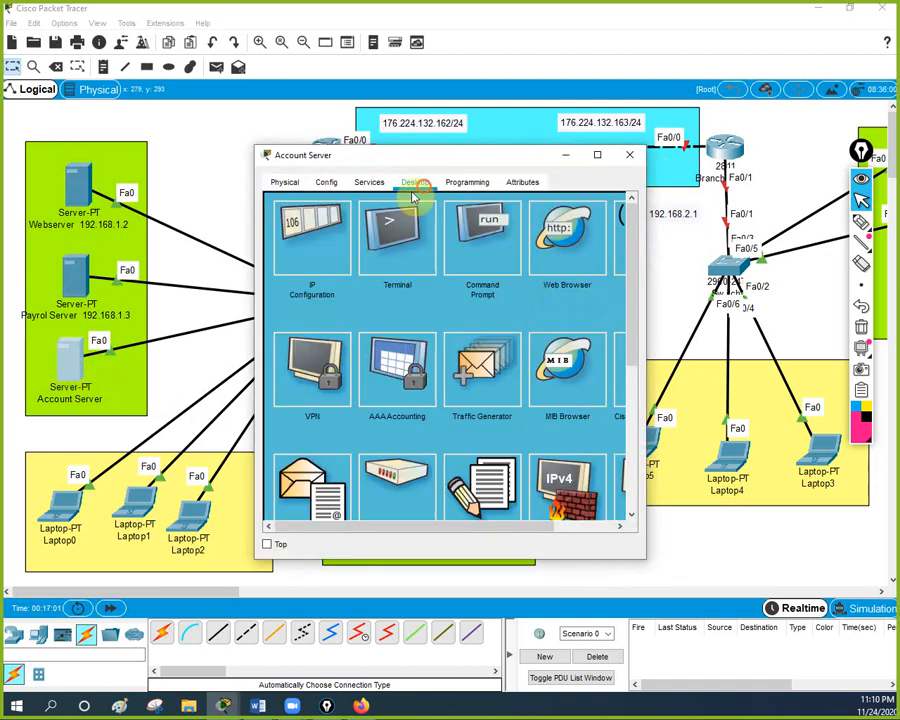
pyautogui.click(312, 240)
pyautogui.click(410, 263)
pyautogui.write('192.168.1.')
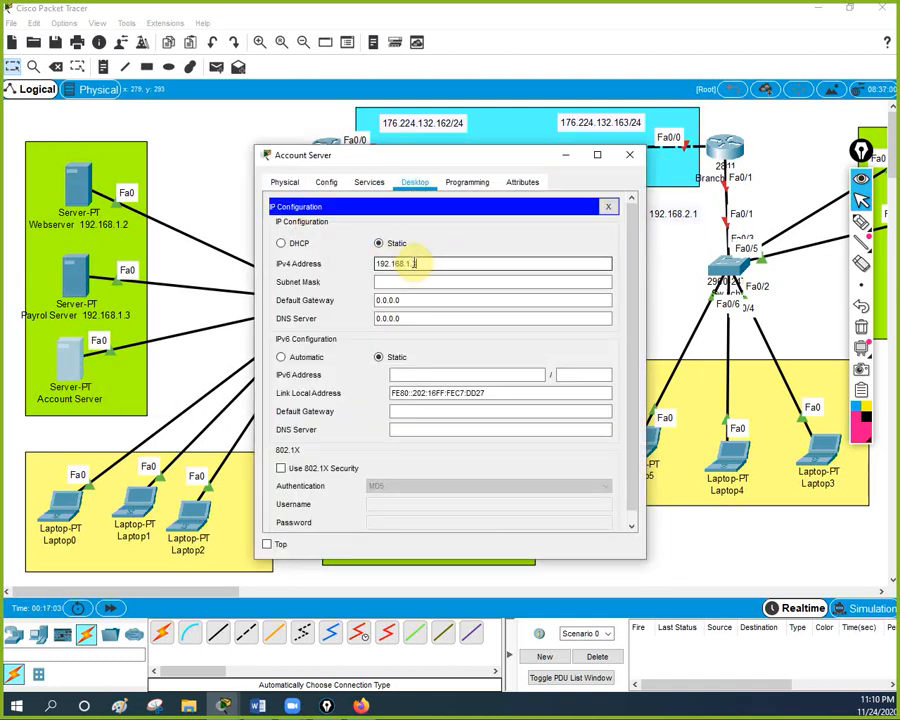
pyautogui.write('3')
pyautogui.click(432, 281)
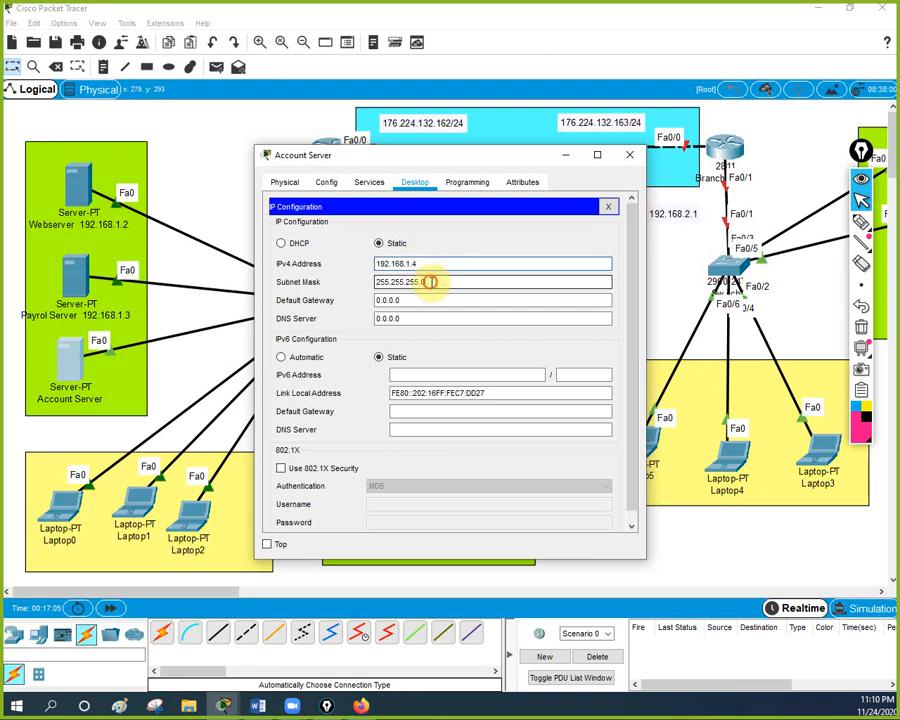
pyautogui.moveTo(430, 300); pyautogui.dragTo(334, 299)
pyautogui.write('192.168.1.3')
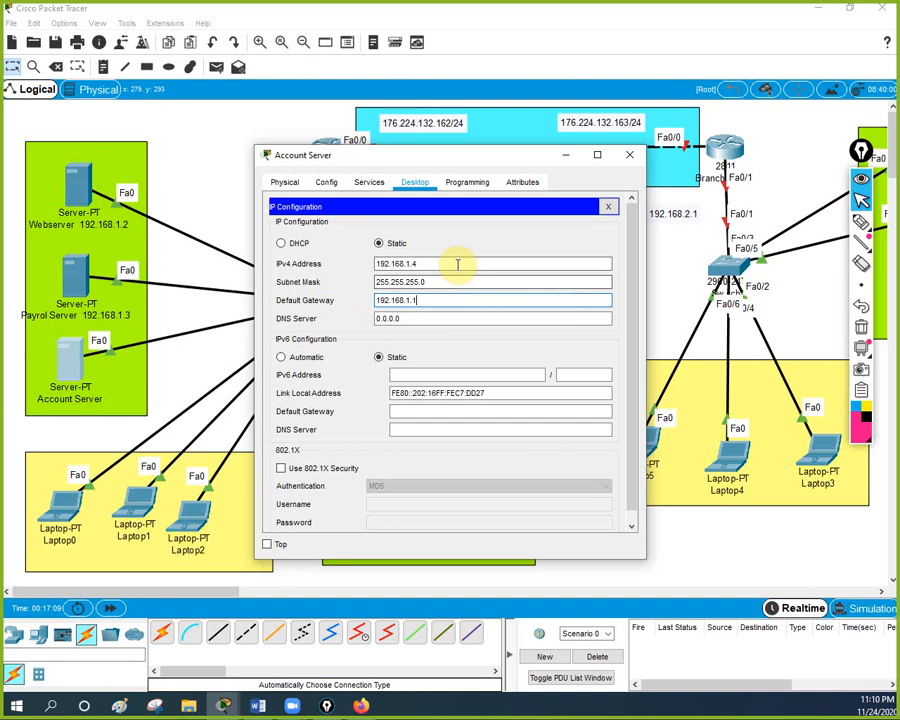
# Copy the Account Server's IPv4 address, close its window and append 192.168.1.4 to the server's label.
pyautogui.moveTo(456, 262); pyautogui.dragTo(297, 263)
pyautogui.hotkey('ctrl', 'c')
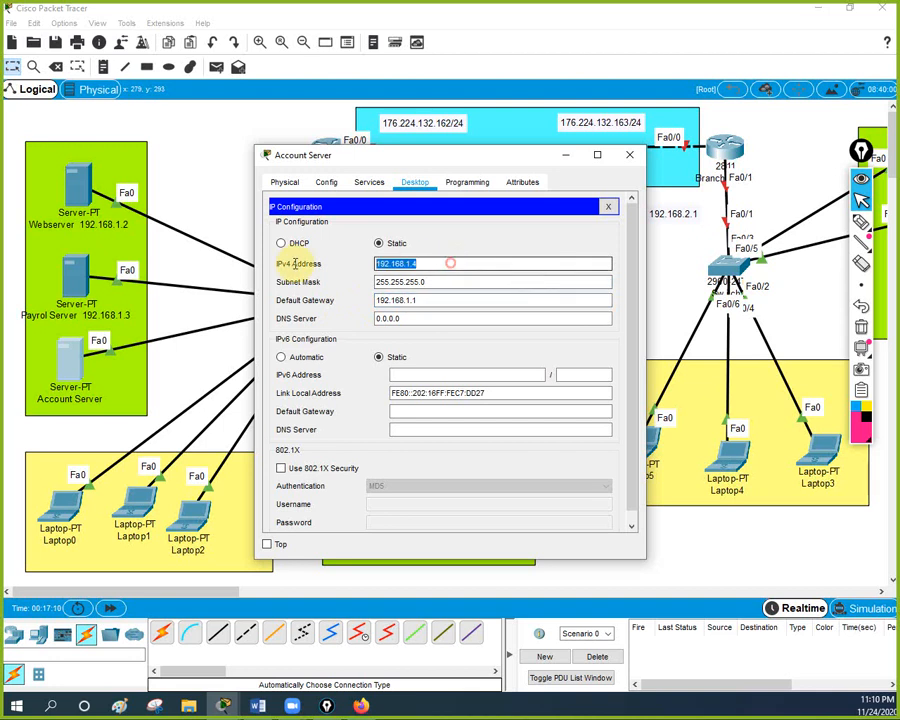
pyautogui.click(628, 155)
pyautogui.click(93, 399)
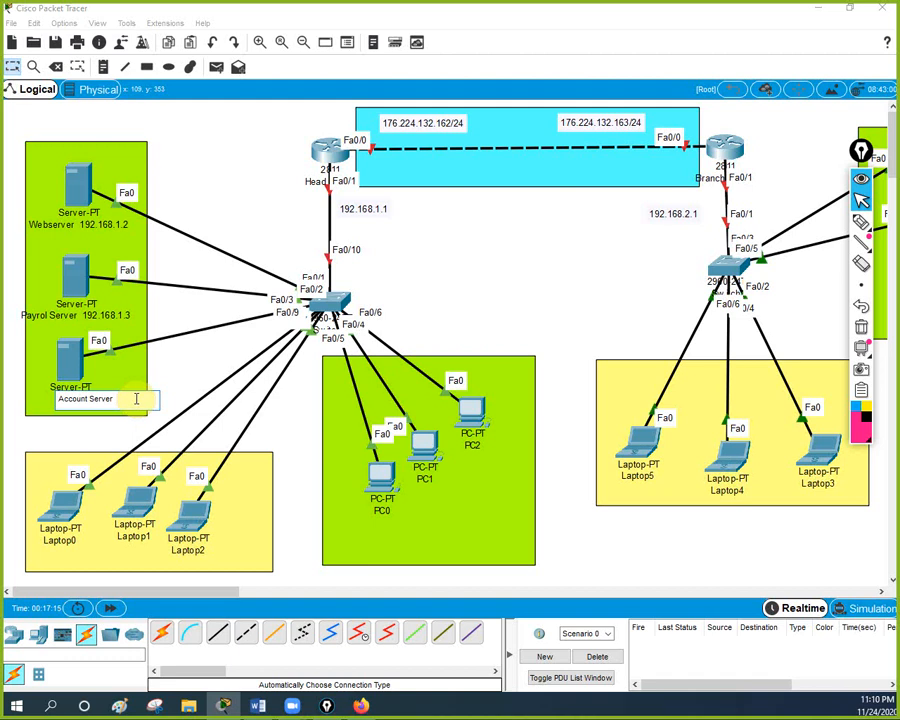
pyautogui.hotkey('ctrl', 'v')
pyautogui.click(189, 365)
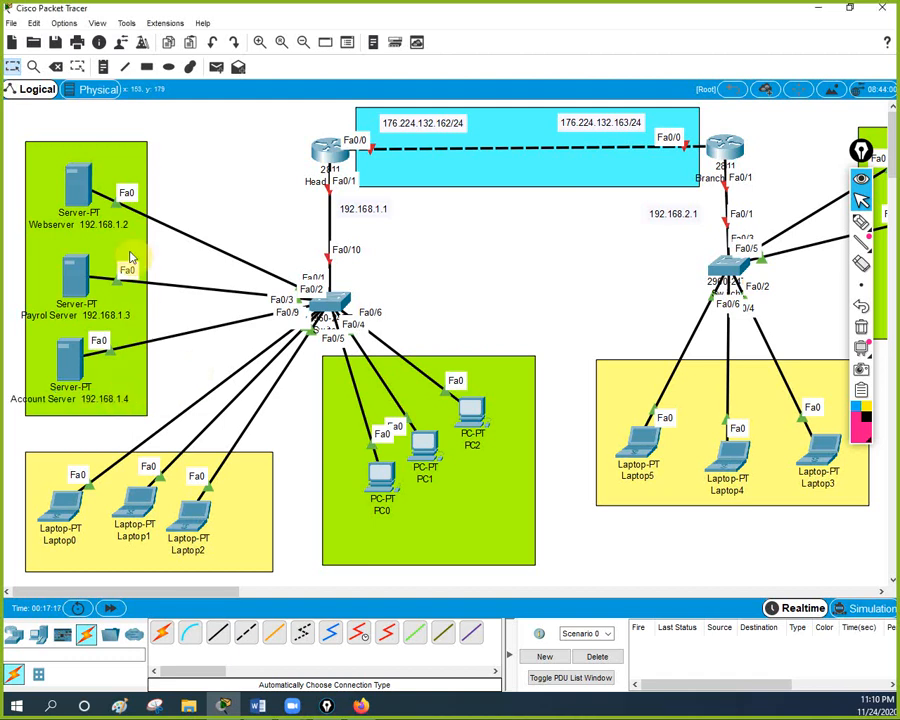
# Replace the Laptop0 label with 192.168.1.5 and copy that address.
pyautogui.click(63, 541)
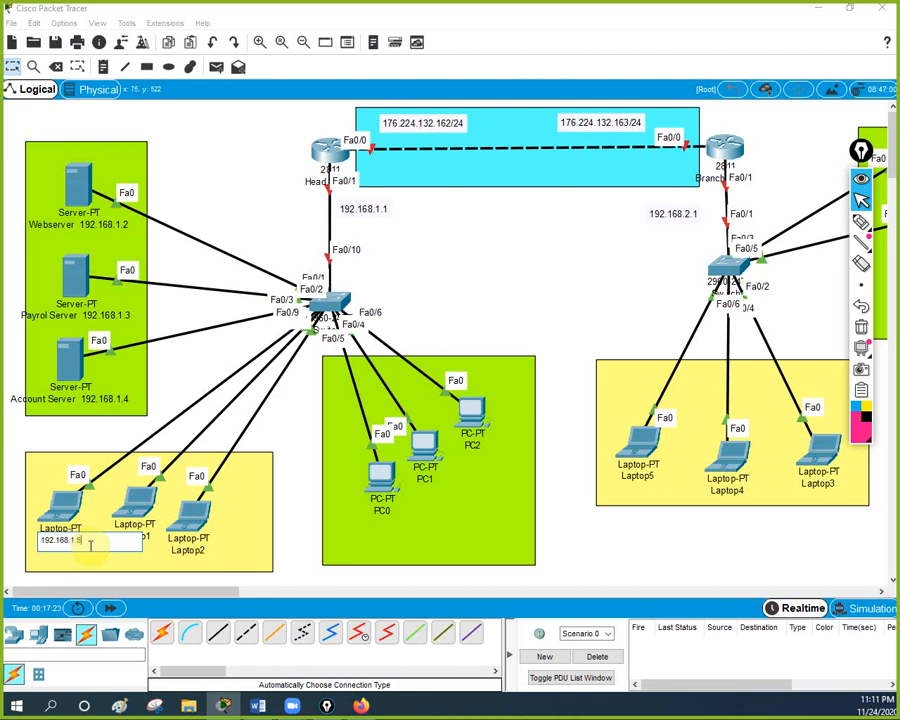
pyautogui.moveTo(93, 544); pyautogui.dragTo(22, 530)
pyautogui.hotkey('ctrl', 'c')
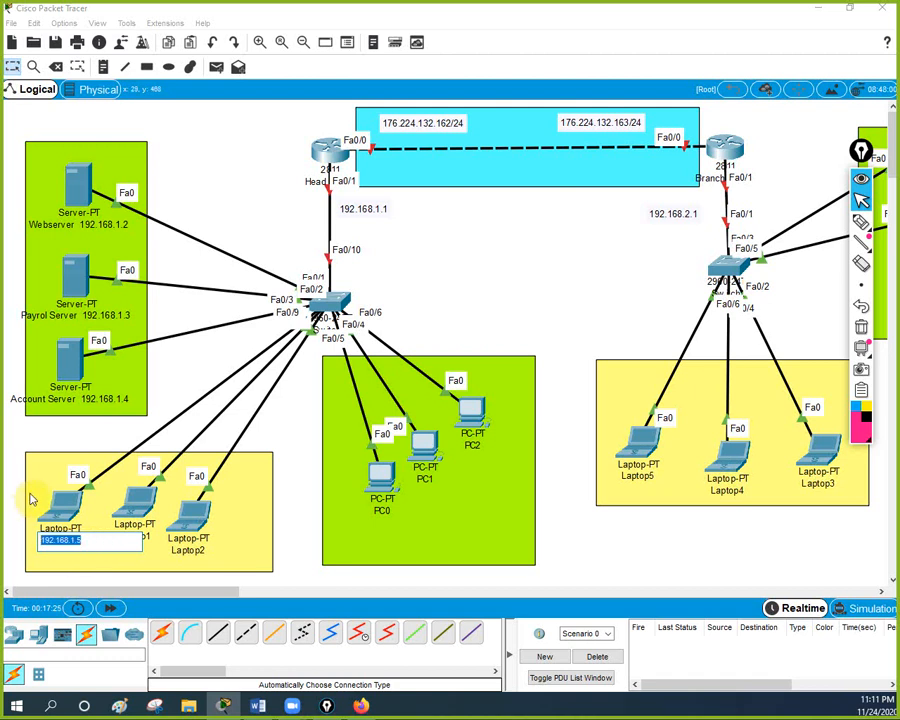
# Give the laptop labelled 192.168.1.5 that static IPv4 address, subnet mask 255.255.255.0 and default gateway 192.168.1.1, and close its window.
pyautogui.click(60, 500)
pyautogui.click(368, 182)
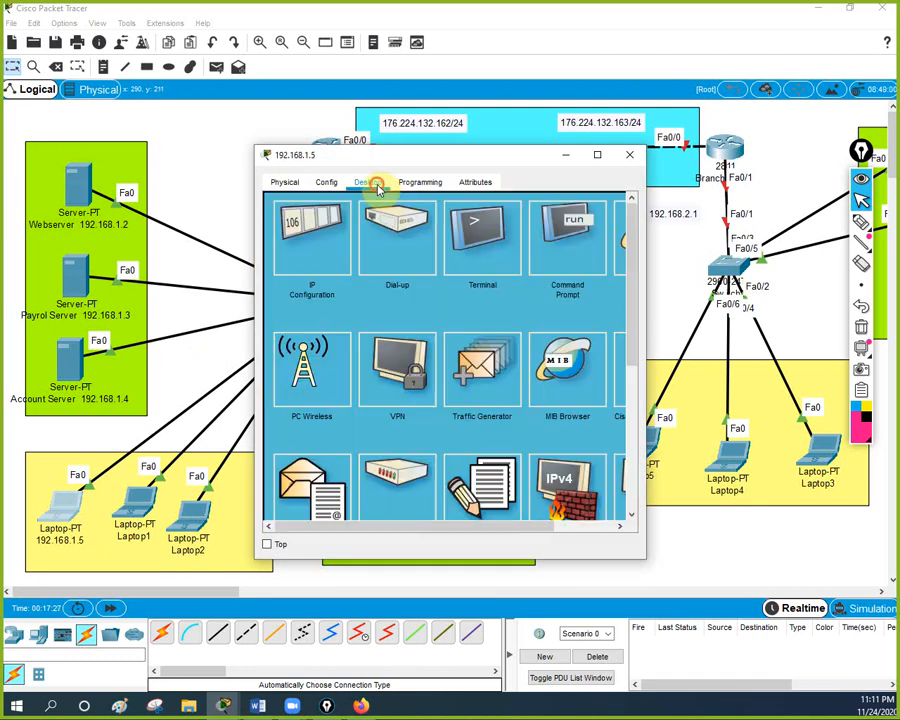
pyautogui.click(302, 262)
pyautogui.click(390, 280)
pyautogui.hotkey('ctrl', 'v')
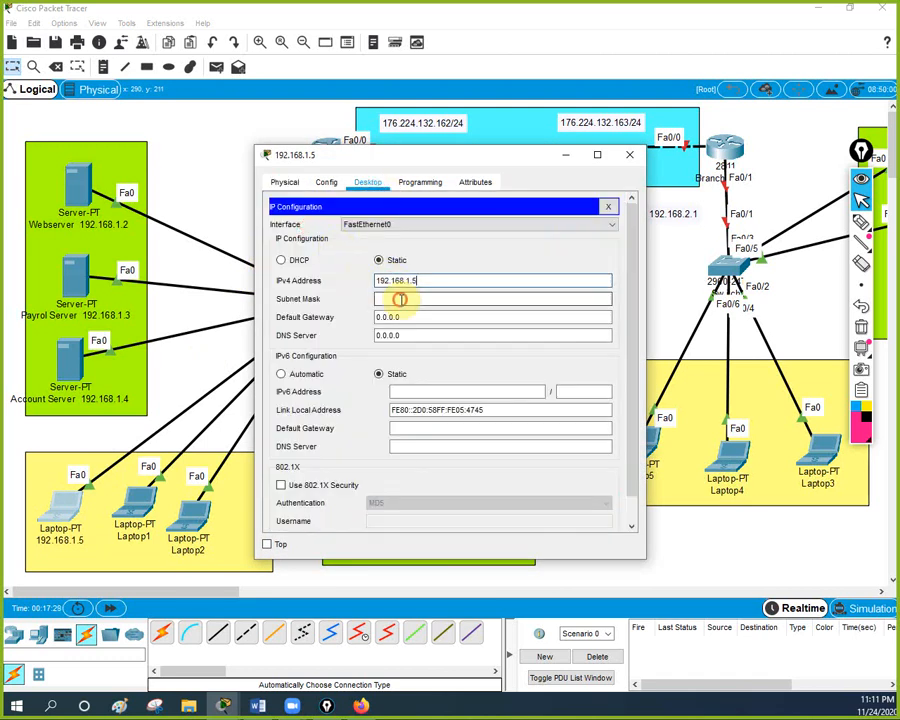
pyautogui.click(400, 298)
pyautogui.click(408, 316)
pyautogui.hotkey('ctrl', 'v')
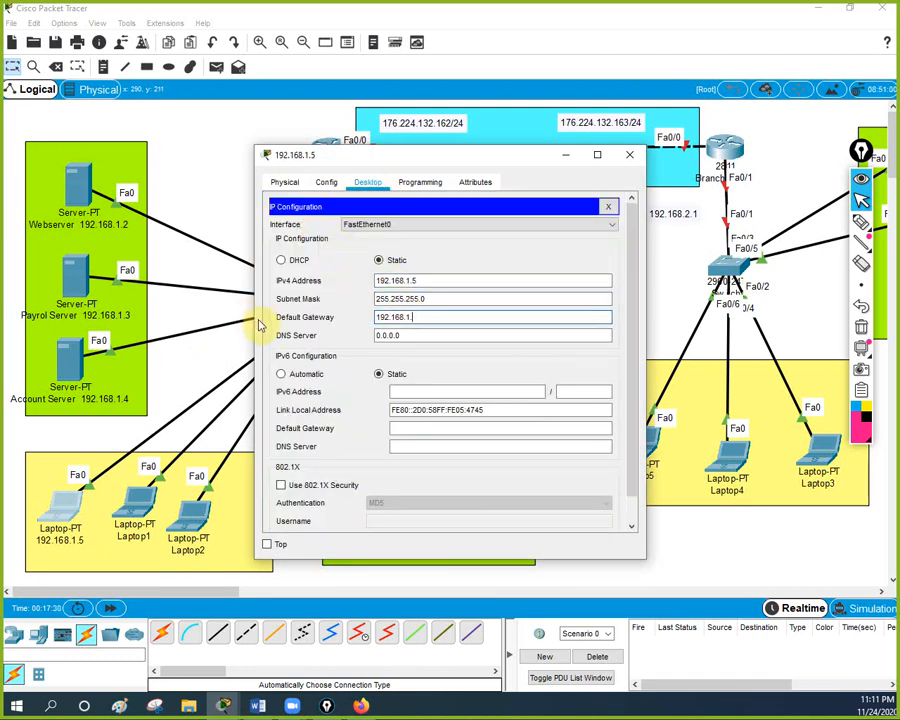
pyautogui.write('1')
pyautogui.click(629, 154)
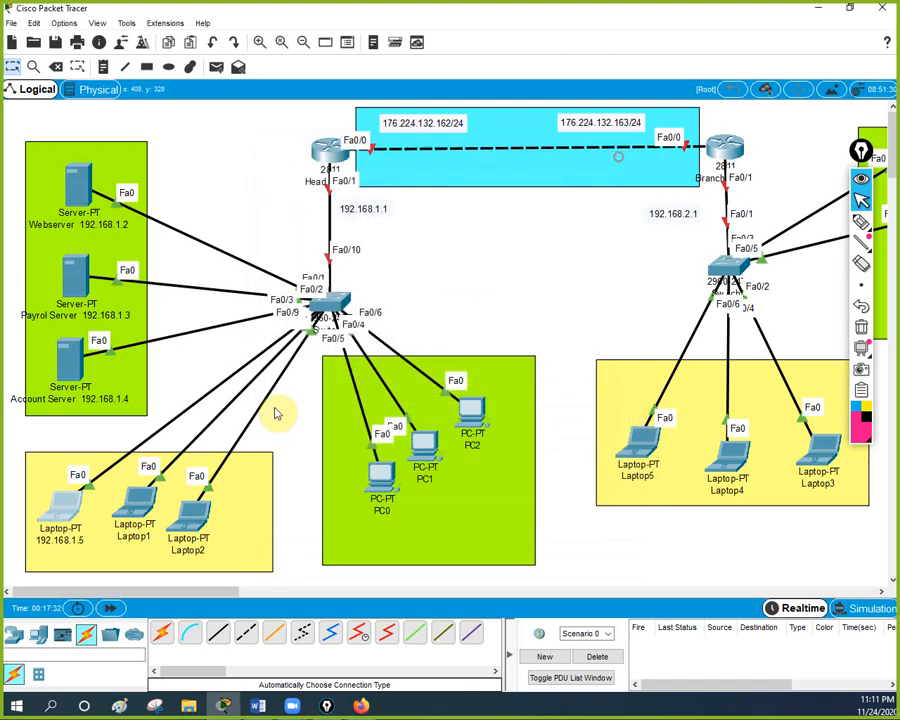
# Replace the Laptop1 label with 192.168.1.6 and copy that address.
pyautogui.click(145, 538)
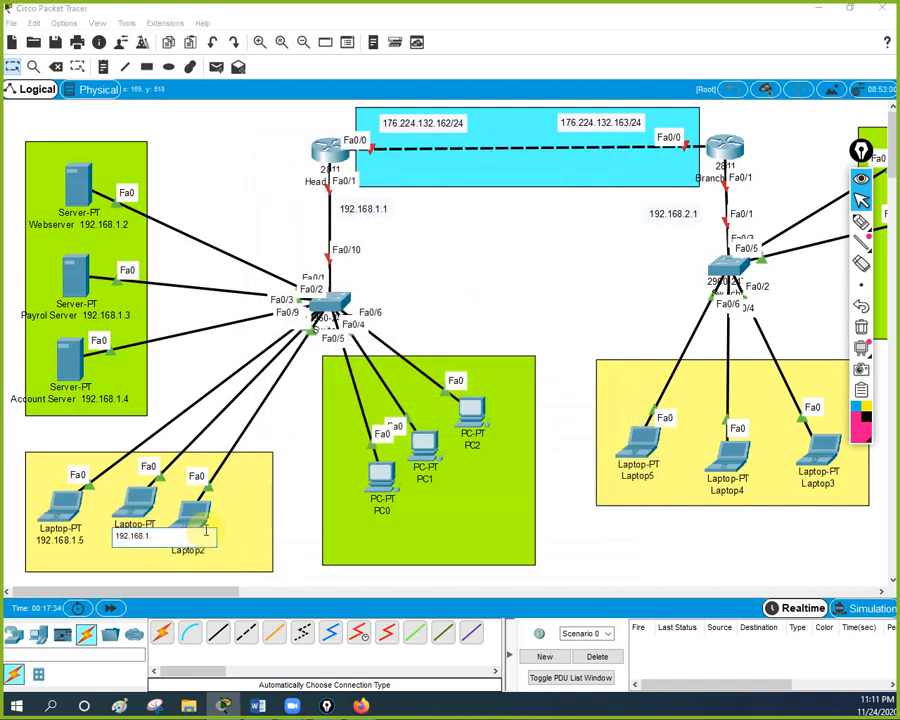
pyautogui.moveTo(164, 532); pyautogui.dragTo(77, 537)
pyautogui.hotkey('ctrl', 'c')
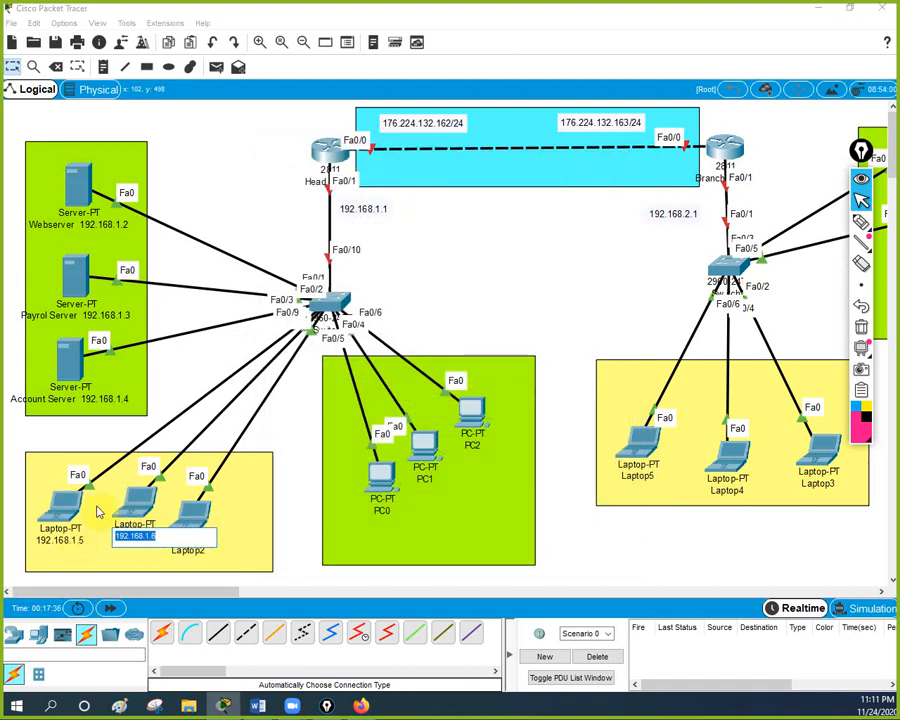
# Give the laptop labelled 192.168.1.6 that static IPv4 address, subnet mask 255.255.255.0 and default gateway 192.168.1.1, and close its window.
pyautogui.click(137, 494)
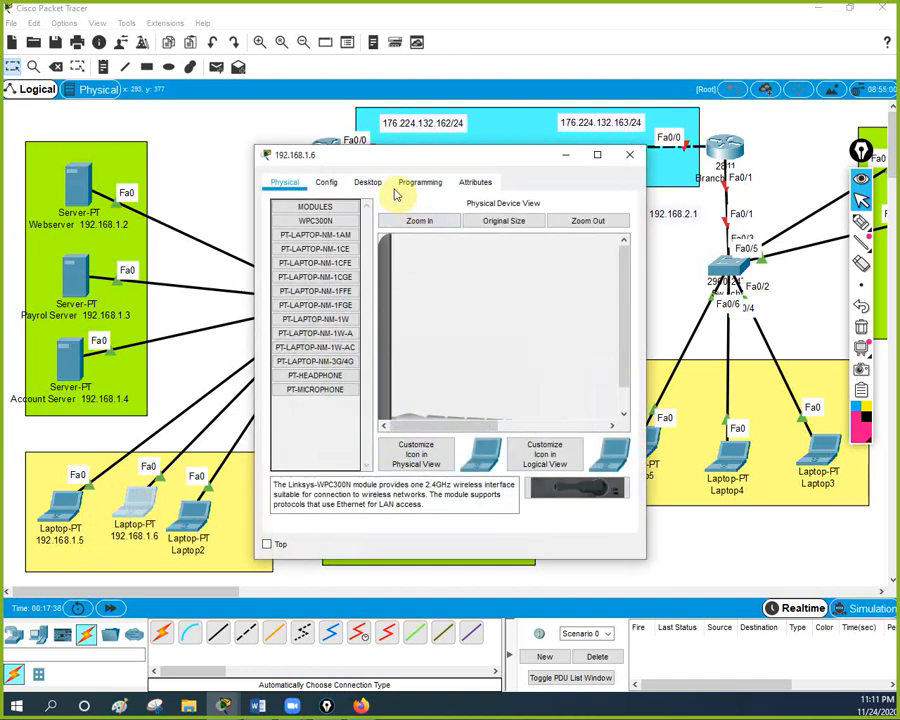
pyautogui.click(367, 182)
pyautogui.click(308, 238)
pyautogui.click(380, 281)
pyautogui.hotkey('ctrl', 'v')
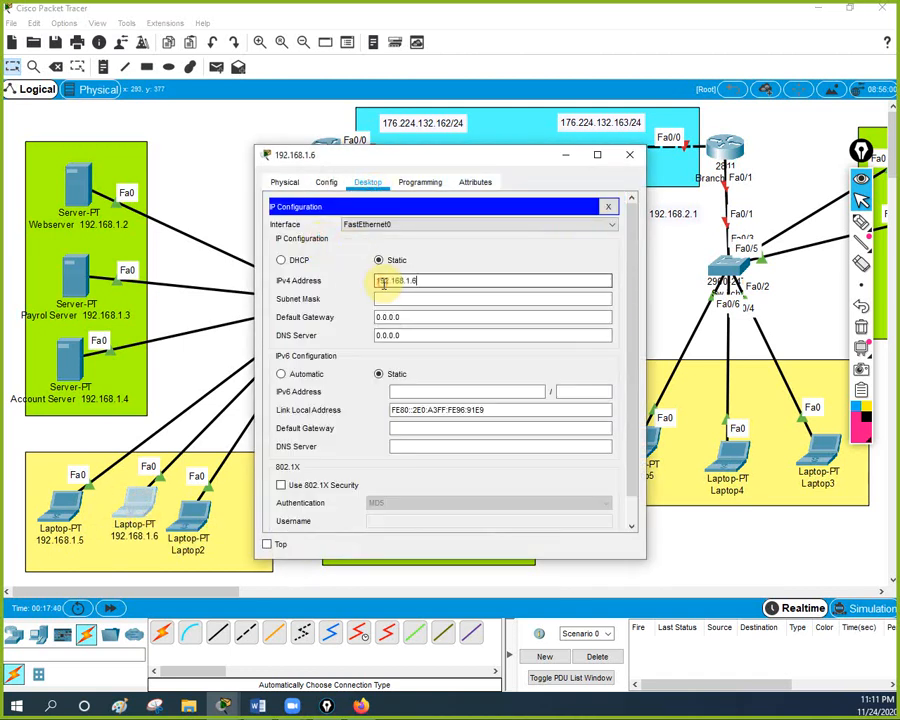
pyautogui.click(406, 298)
pyautogui.moveTo(406, 316); pyautogui.dragTo(320, 316)
pyautogui.hotkey('ctrl', 'v')
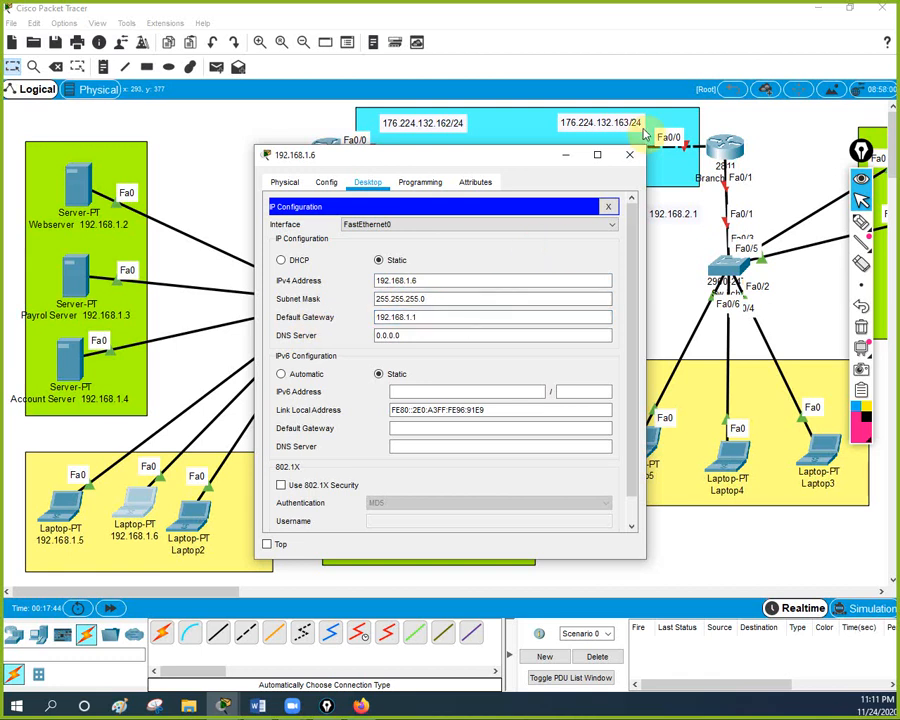
pyautogui.click(629, 154)
# Relabel Laptop2 as 192.168.1.7 and give it that static IPv4 address, subnet mask 255.255.255.0 and default gateway 192.168.1.1.
pyautogui.click(189, 551)
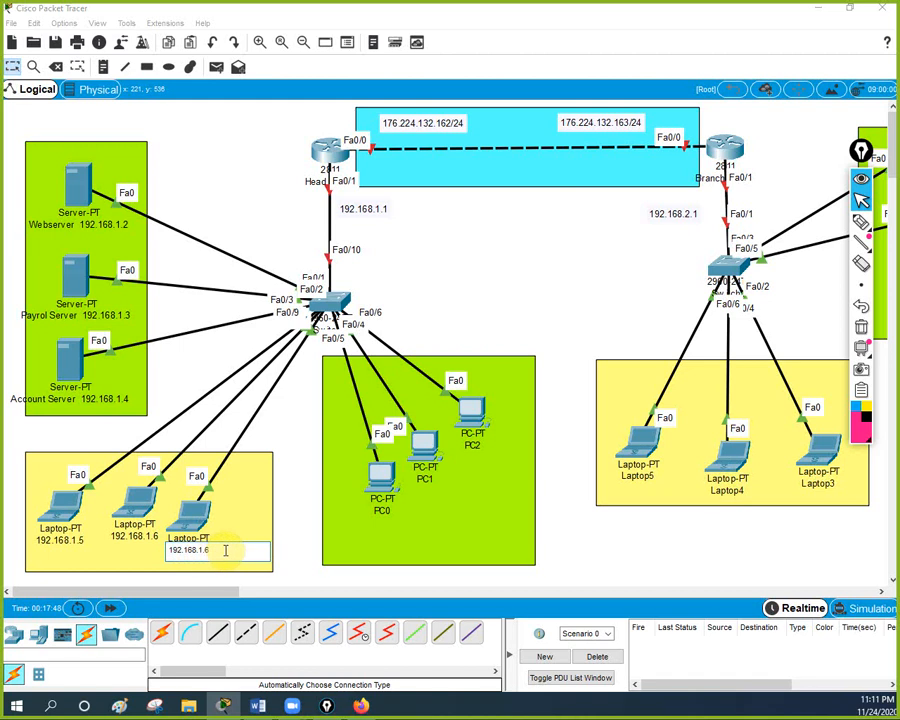
pyautogui.moveTo(225, 551); pyautogui.dragTo(139, 541)
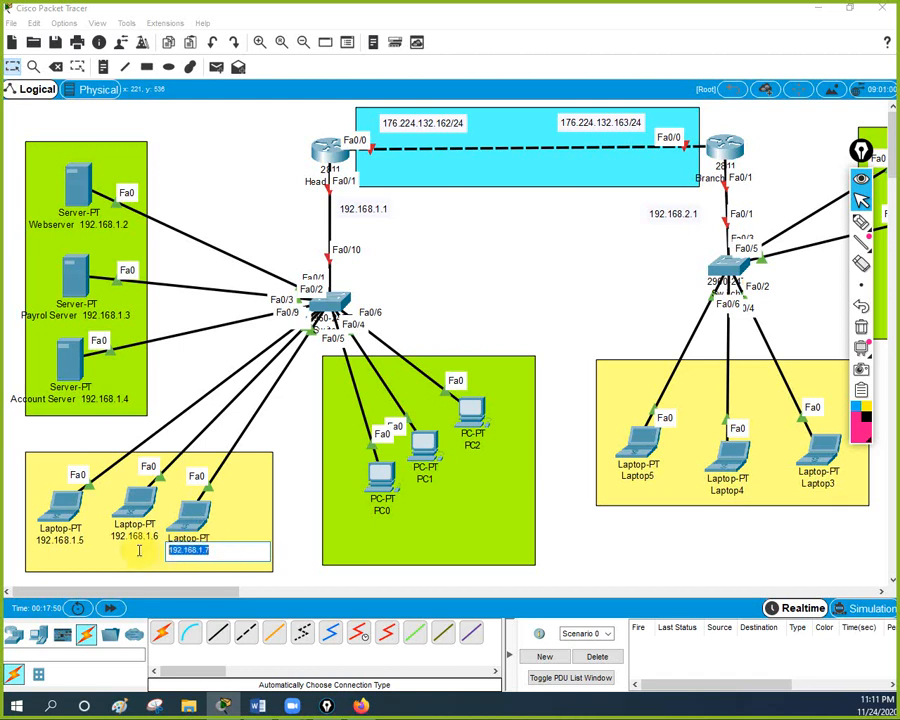
pyautogui.click(188, 522)
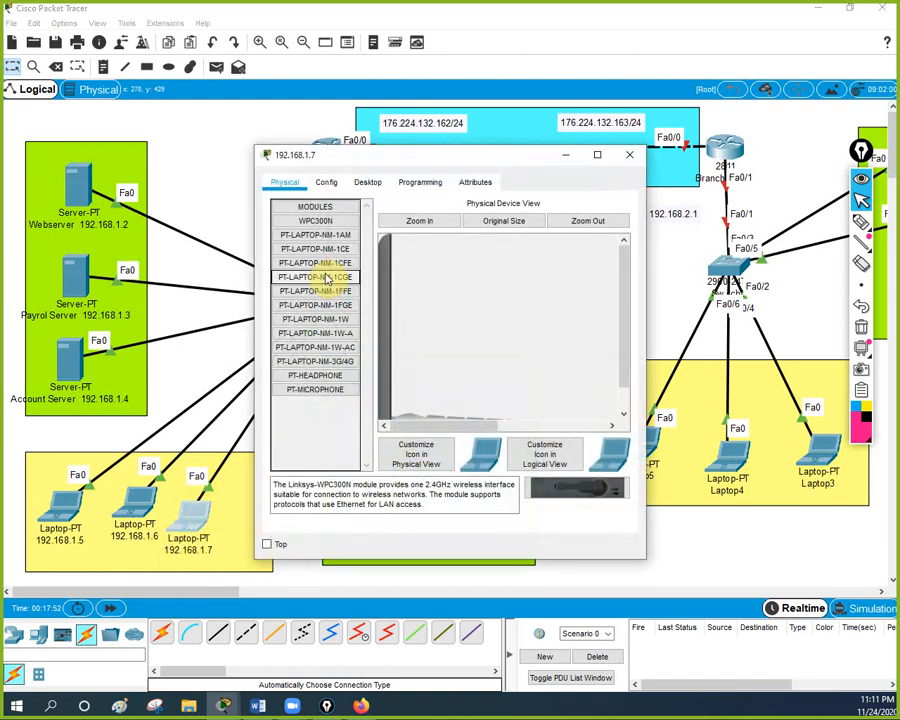
pyautogui.click(369, 183)
pyautogui.click(380, 280)
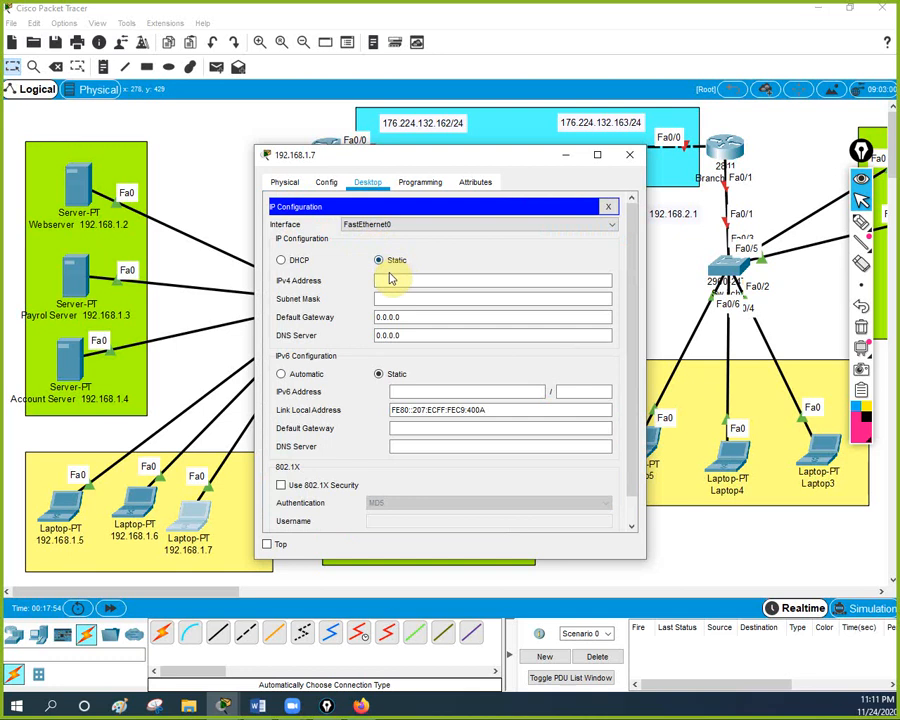
pyautogui.write('192.168.1.7')
pyautogui.click(397, 298)
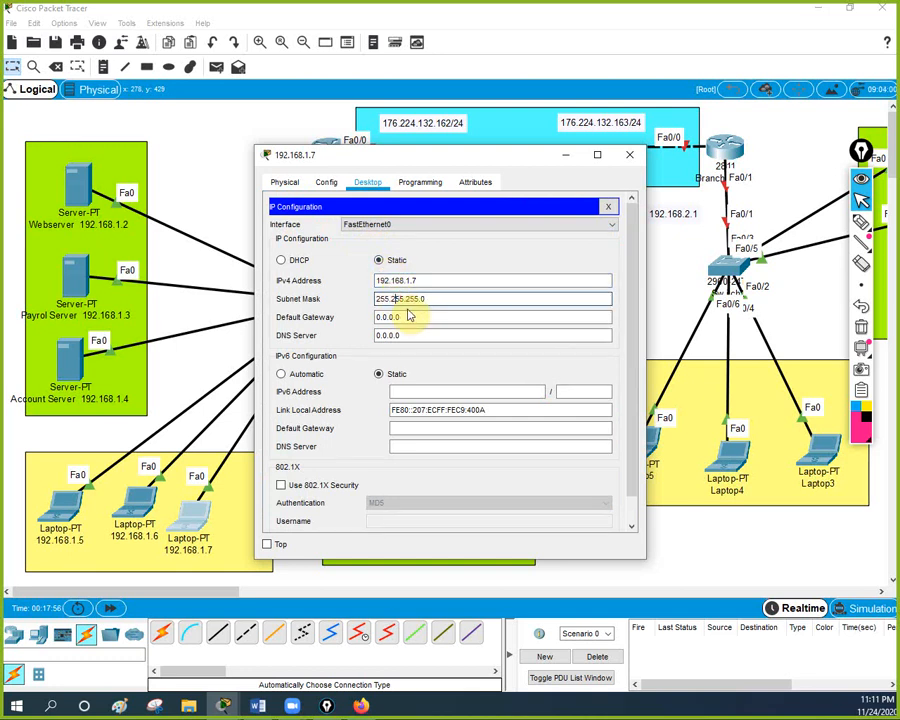
pyautogui.click(415, 317)
pyautogui.doubleClick(415, 317)
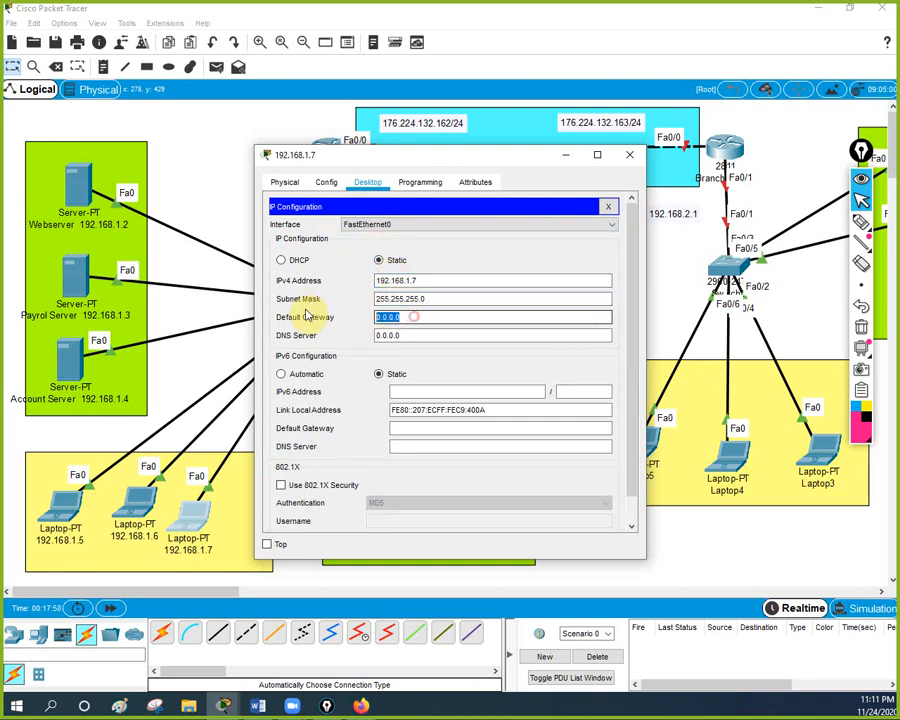
pyautogui.write('192.168.1.1')
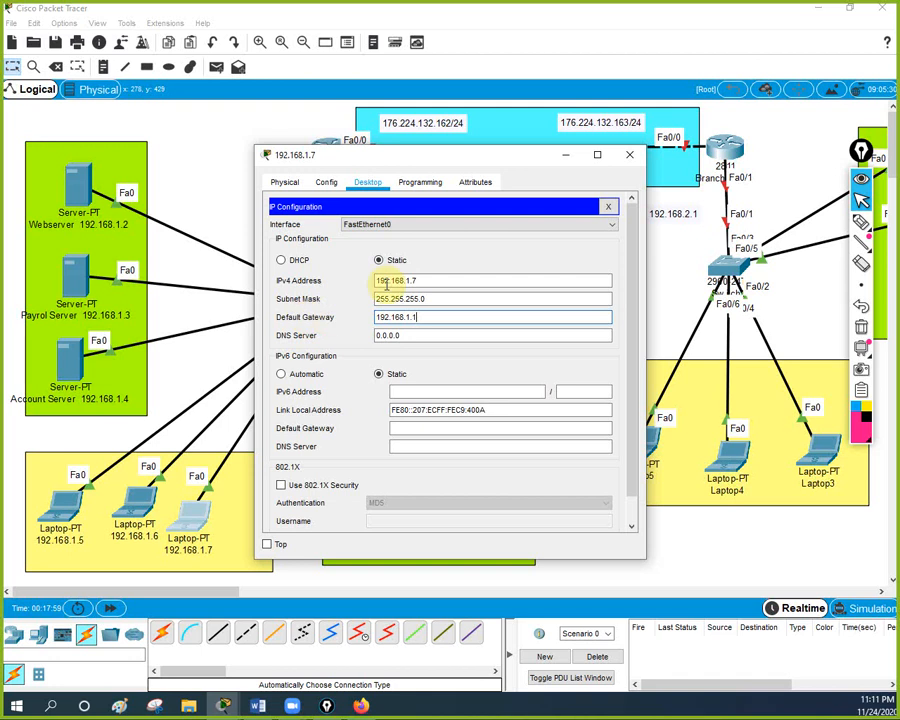
pyautogui.click(629, 154)
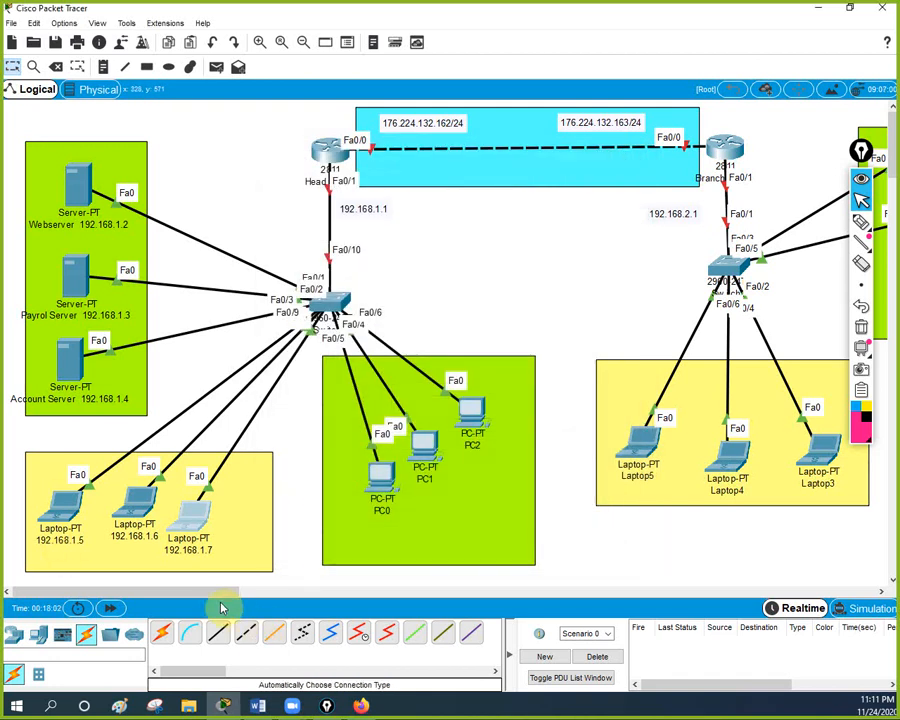
# Replace the Laptop5 label in the branch network with 192.168.2.2 and copy that address.
pyautogui.moveTo(225, 591); pyautogui.dragTo(300, 588)
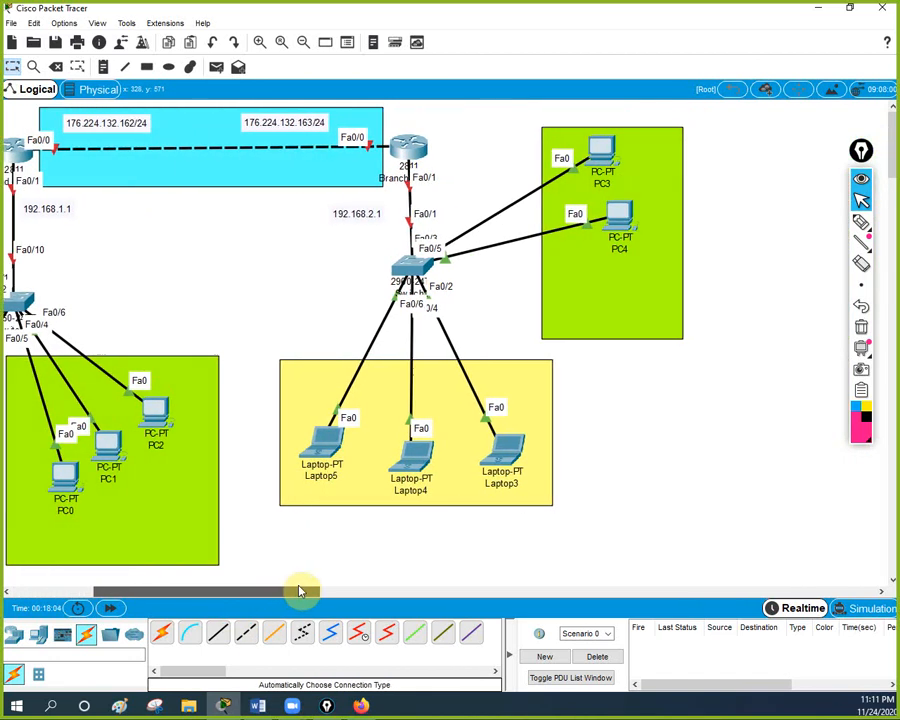
pyautogui.click(323, 476)
pyautogui.write('192.168.1')
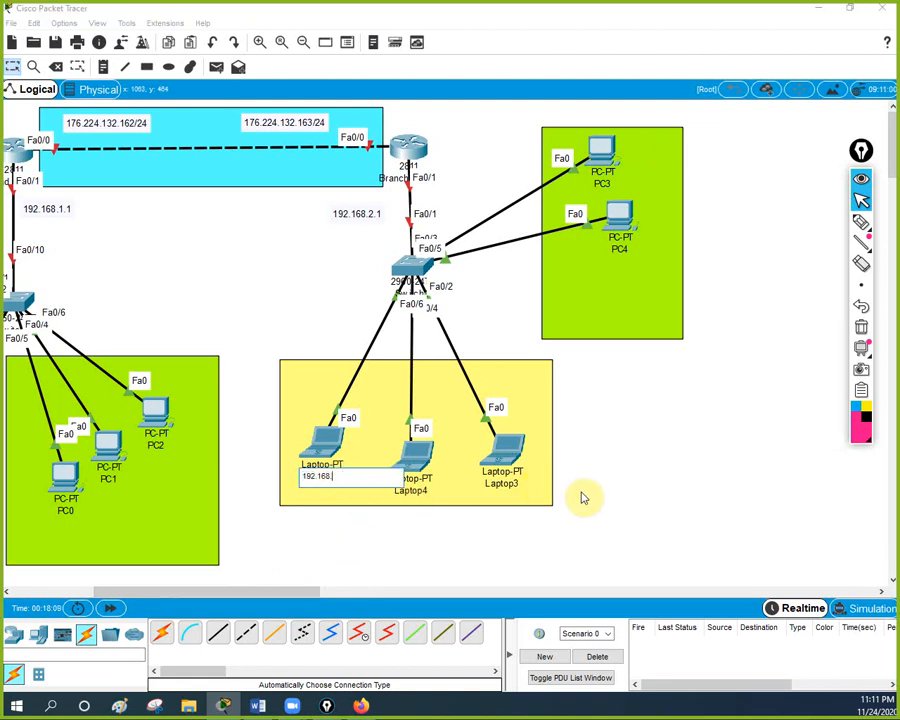
pyautogui.press('BackSpace')
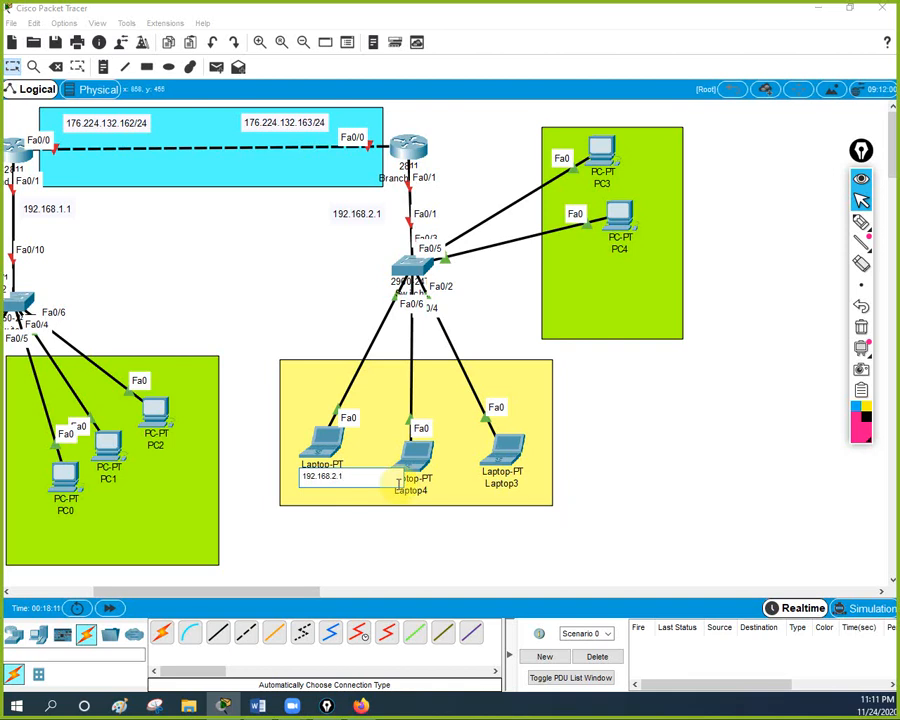
pyautogui.moveTo(354, 479); pyautogui.dragTo(267, 476)
pyautogui.hotkey('ctrl', 'c')
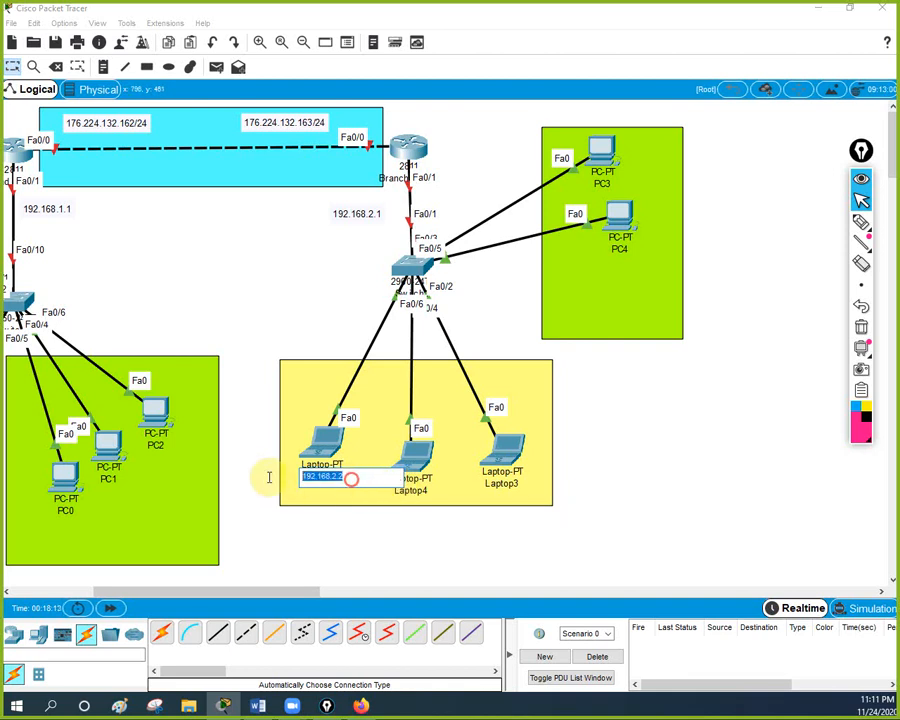
# Give the laptop labelled 192.168.2.2 that static IPv4 address, subnet mask 255.255.255.0 and default gateway 192.168.2.1, and copy its IPv4 address.
pyautogui.click(321, 430)
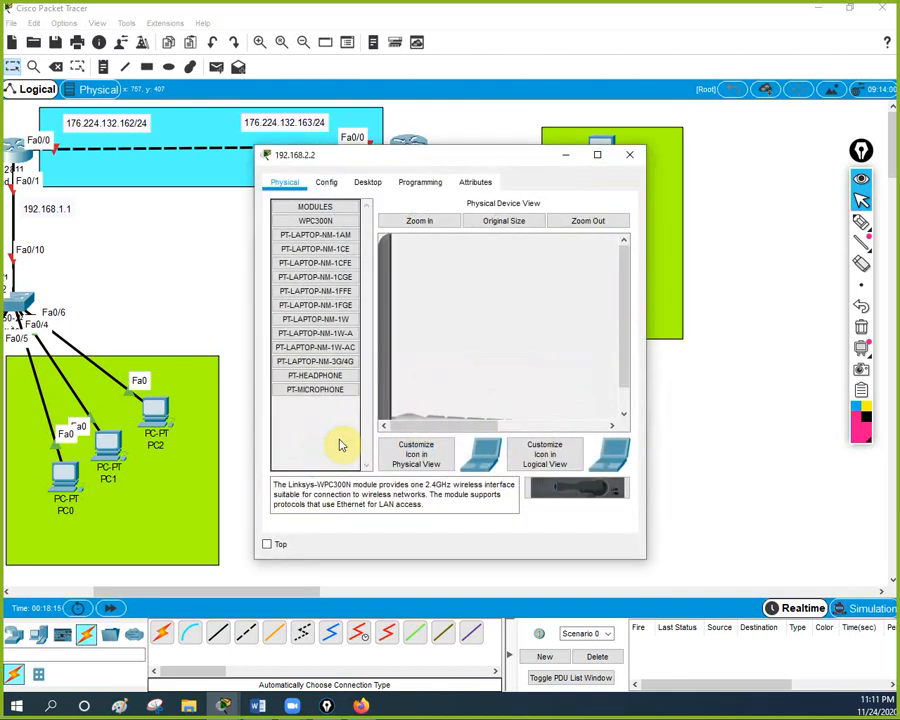
pyautogui.click(367, 182)
pyautogui.click(349, 238)
pyautogui.click(382, 282)
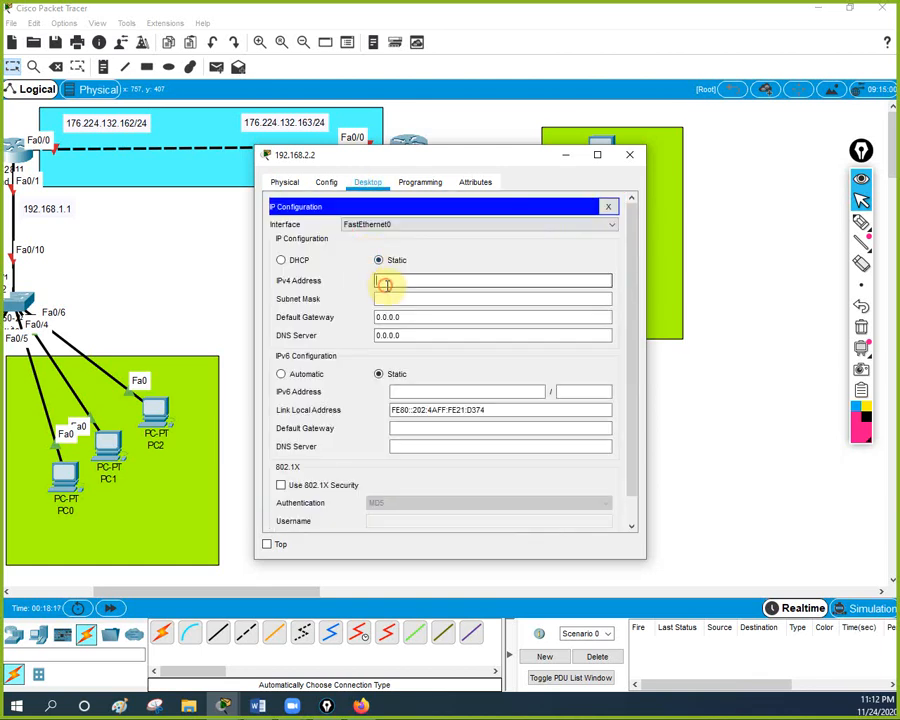
pyautogui.hotkey('ctrl', 'v')
pyautogui.click(400, 298)
pyautogui.moveTo(410, 316); pyautogui.dragTo(281, 317)
pyautogui.hotkey('ctrl', 'v')
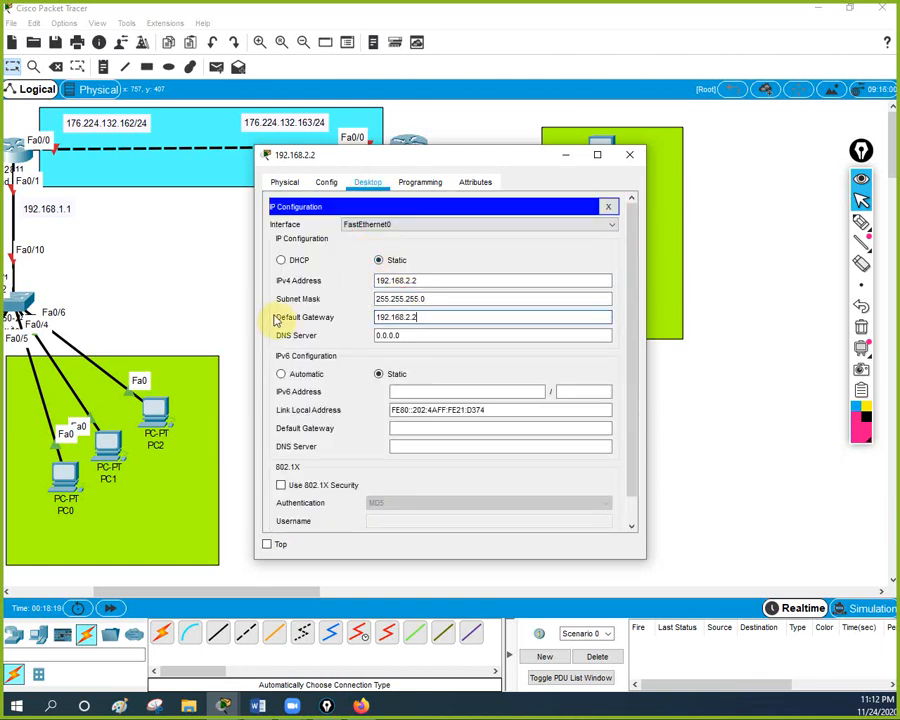
pyautogui.write('1')
pyautogui.moveTo(426, 281); pyautogui.dragTo(316, 281)
pyautogui.hotkey('ctrl', 'c')
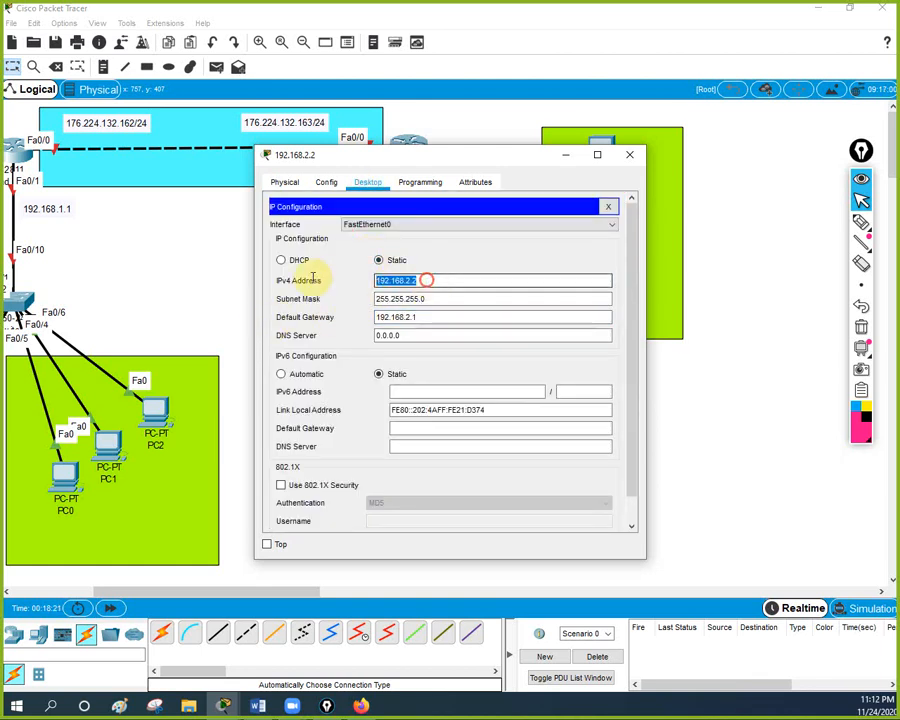
# Close the laptop's window, replace the PC4 label in the branch network with 192.168.2.3 and copy that address.
pyautogui.click(629, 154)
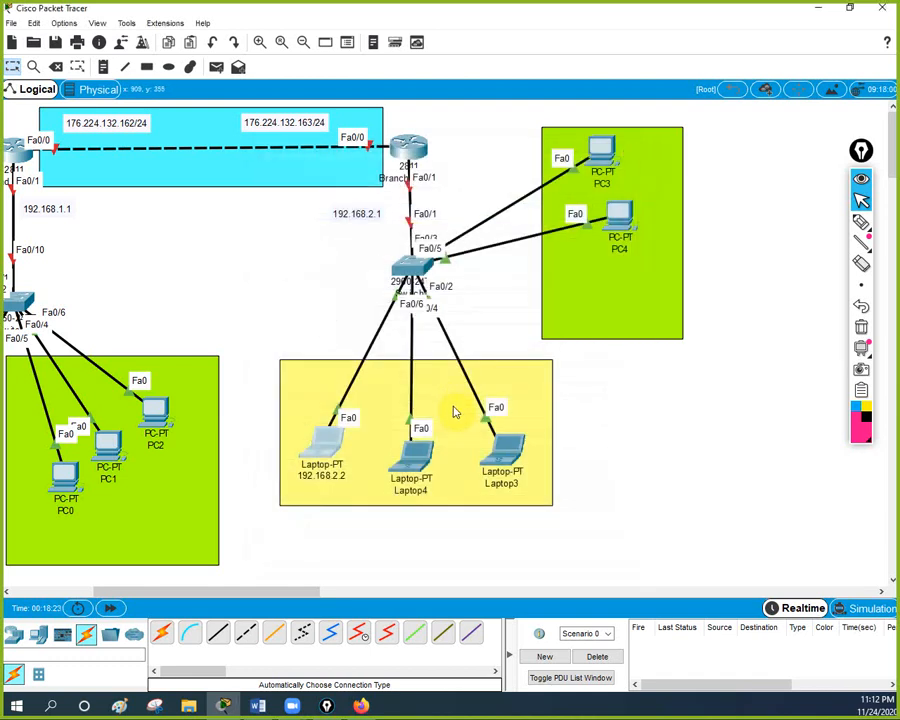
pyautogui.click(618, 249)
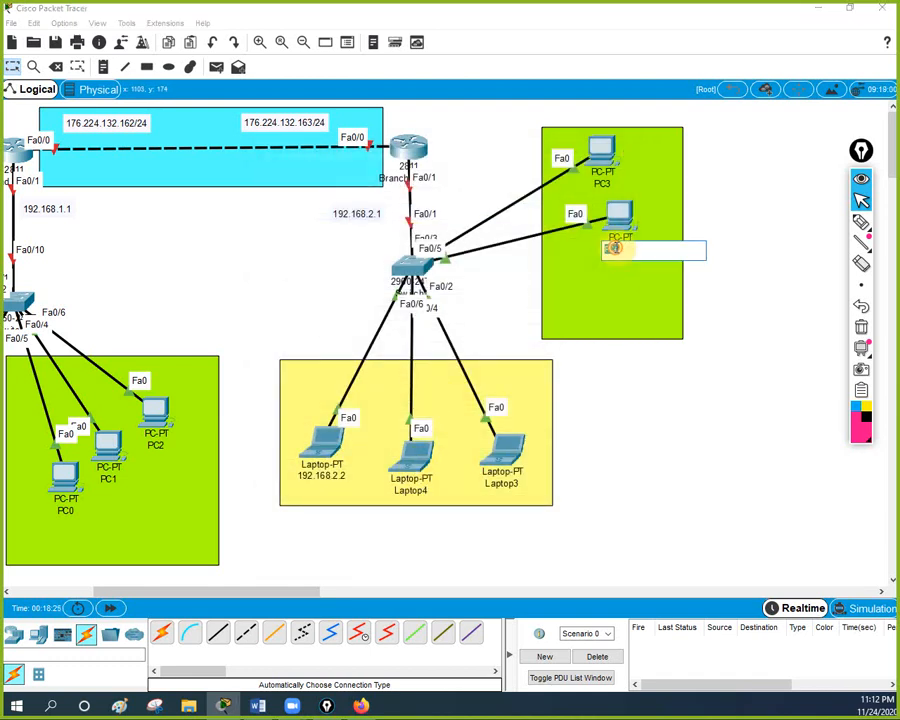
pyautogui.hotkey('ctrl', 'v')
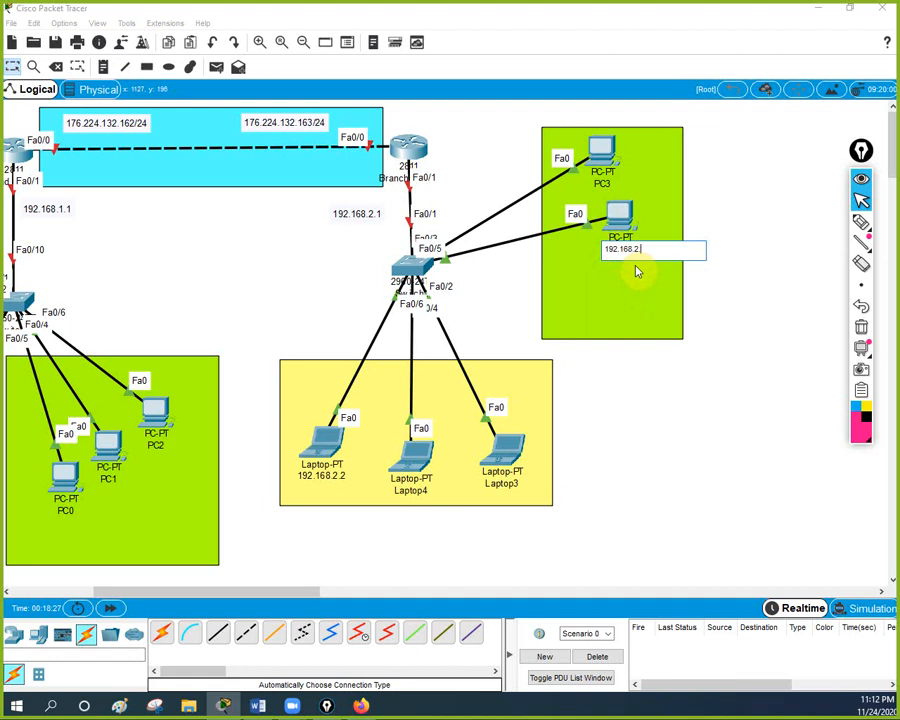
pyautogui.press('BackSpace')
pyautogui.write('3')
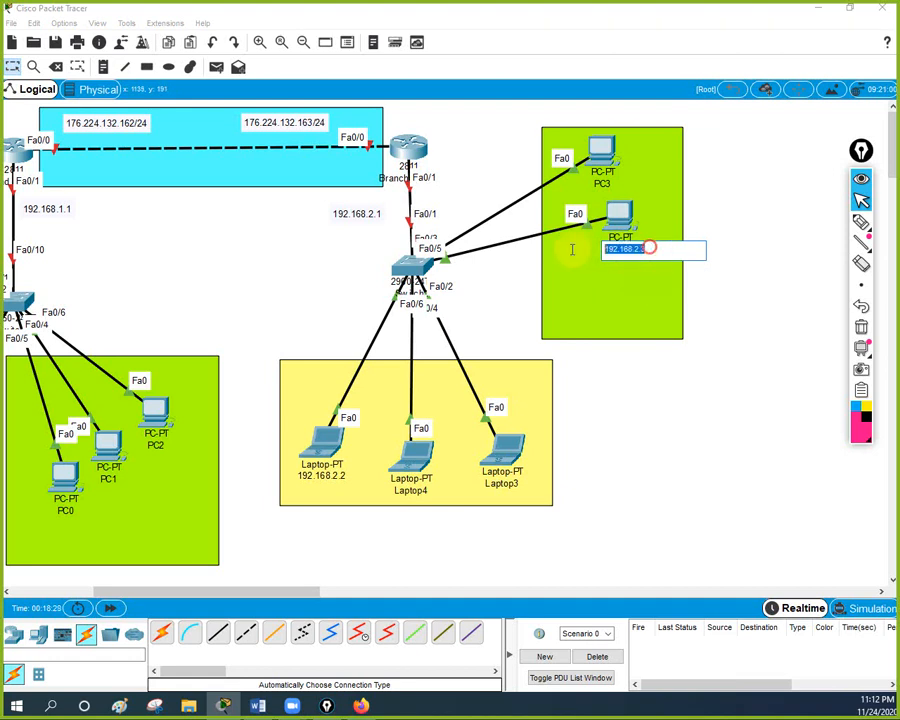
# Give the PC labelled 192.168.2.3 that static IPv4 address, subnet mask 255.255.255.0 and default gateway 192.168.2.1, and close its window.
pyautogui.click(605, 216)
pyautogui.click(605, 216)
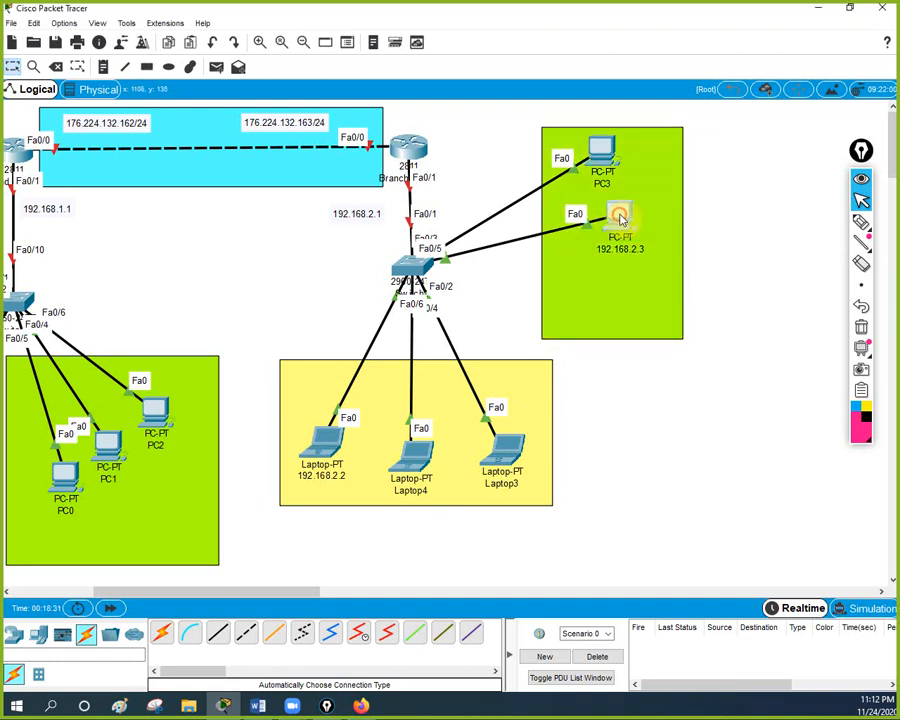
pyautogui.click(367, 181)
pyautogui.click(362, 240)
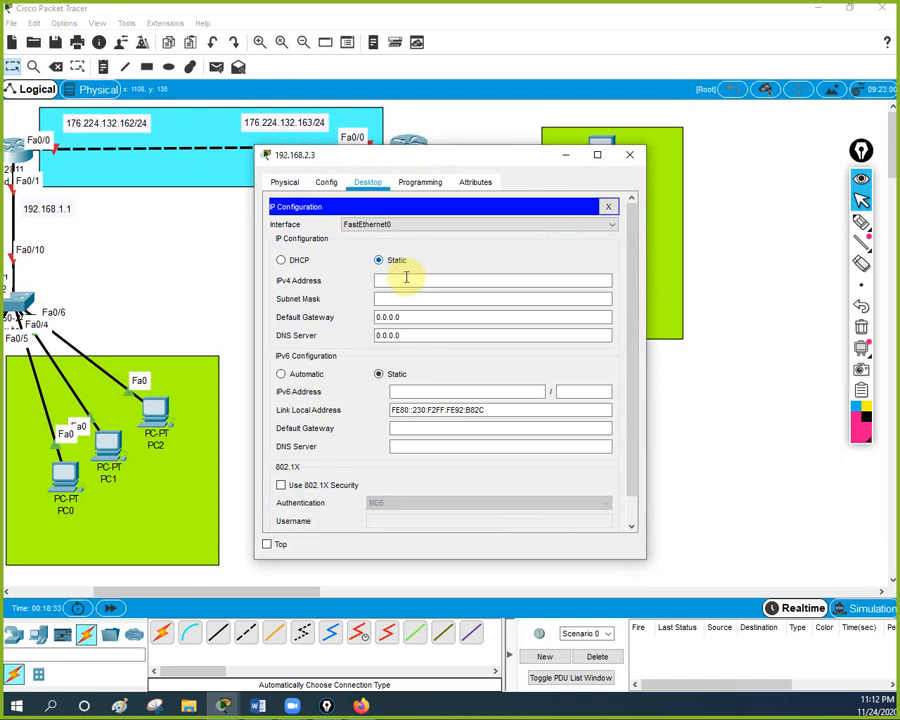
pyautogui.click(381, 280)
pyautogui.write('192.168.2.3')
pyautogui.click(414, 299)
pyautogui.click(408, 317)
pyautogui.write('192.168.2.3')
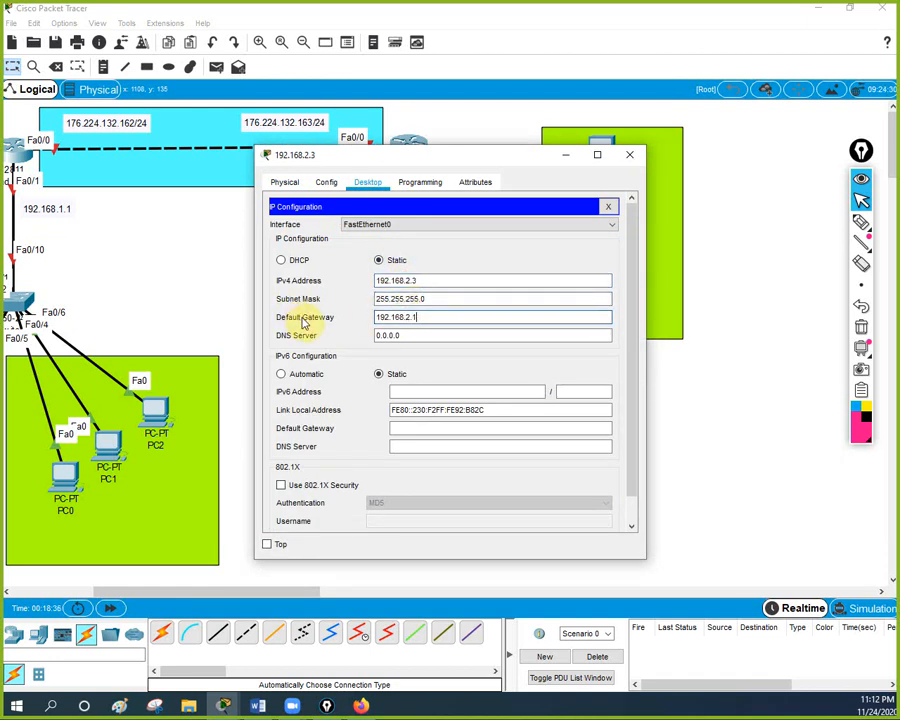
pyautogui.click(629, 155)
# Replace the PC3 label in the branch network with 192.168.2.4 and copy that address.
pyautogui.click(603, 185)
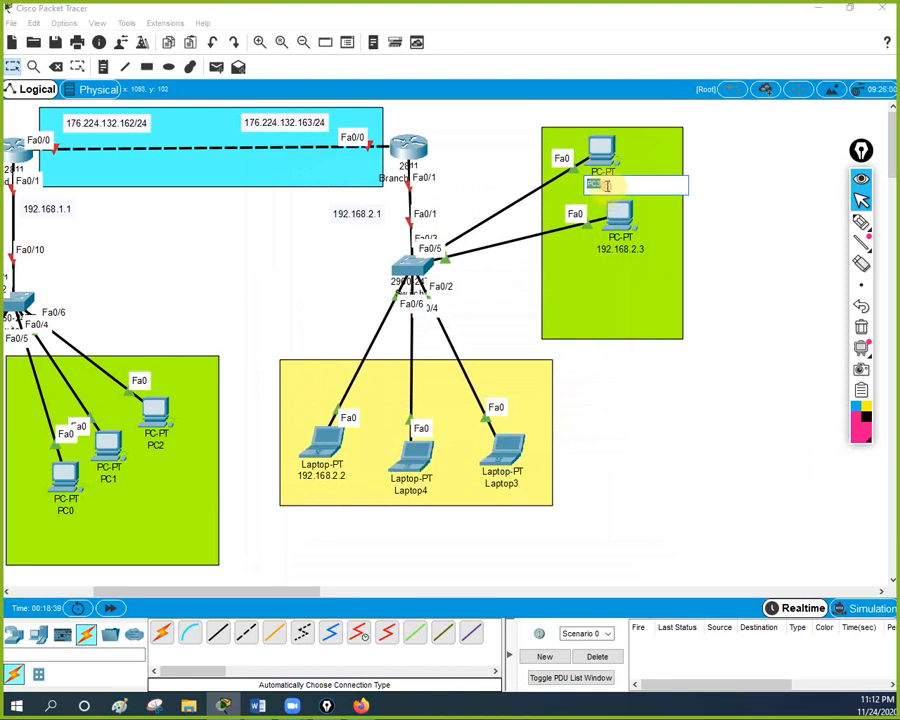
pyautogui.write('192.168.2.3')
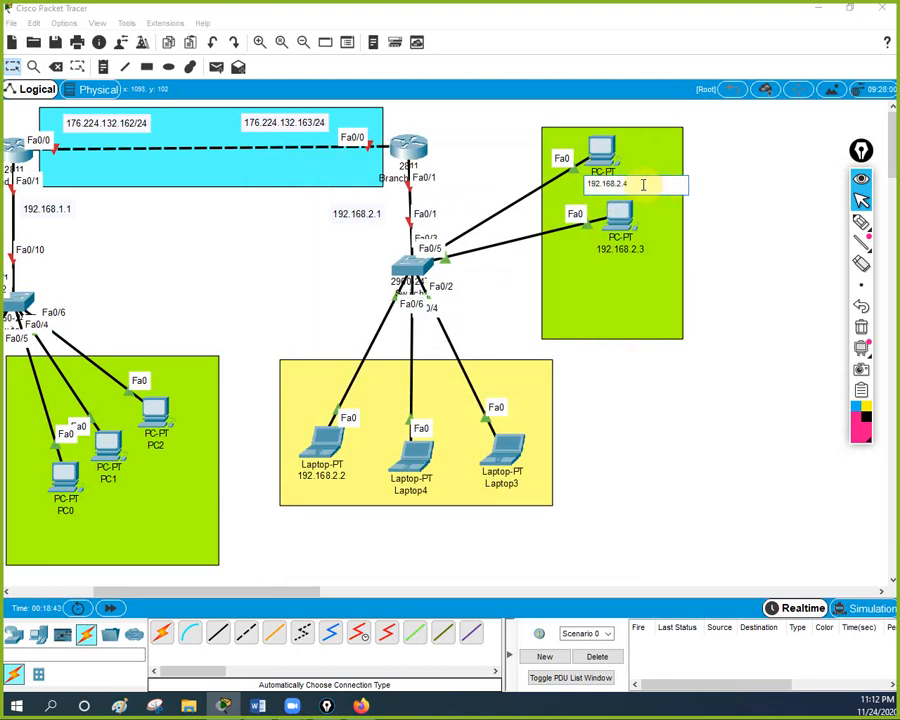
pyautogui.moveTo(638, 184); pyautogui.dragTo(518, 184)
pyautogui.hotkey('ctrl', 'c')
# Give the PC labelled 192.168.2.4 that static IPv4 address, subnet mask 255.255.255.0 and default gateway 192.168.2.1, and close its window.
pyautogui.click(595, 160)
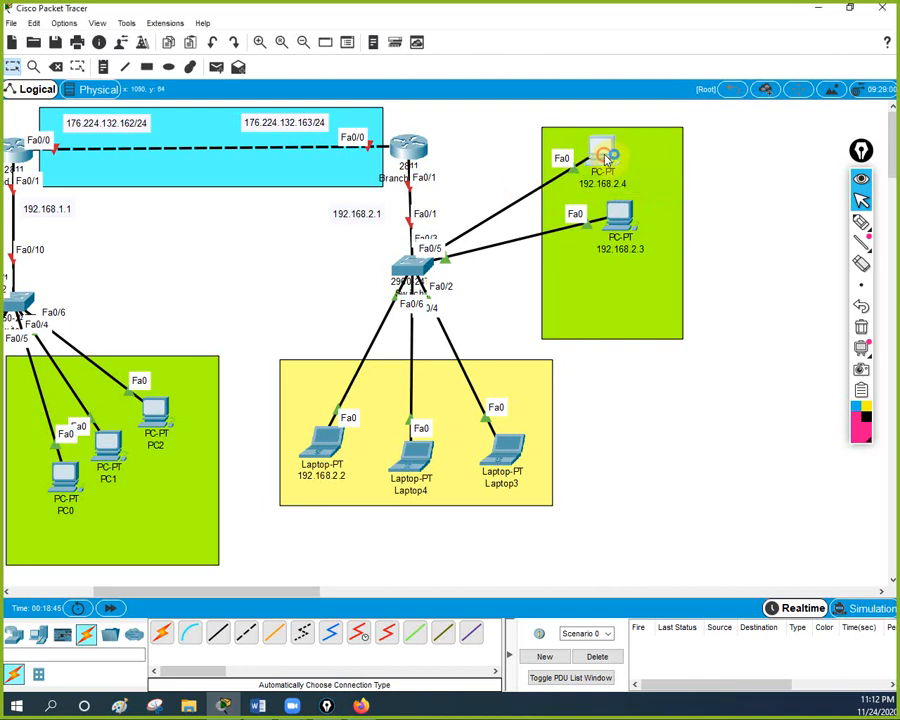
pyautogui.click(367, 182)
pyautogui.click(345, 232)
pyautogui.click(388, 259)
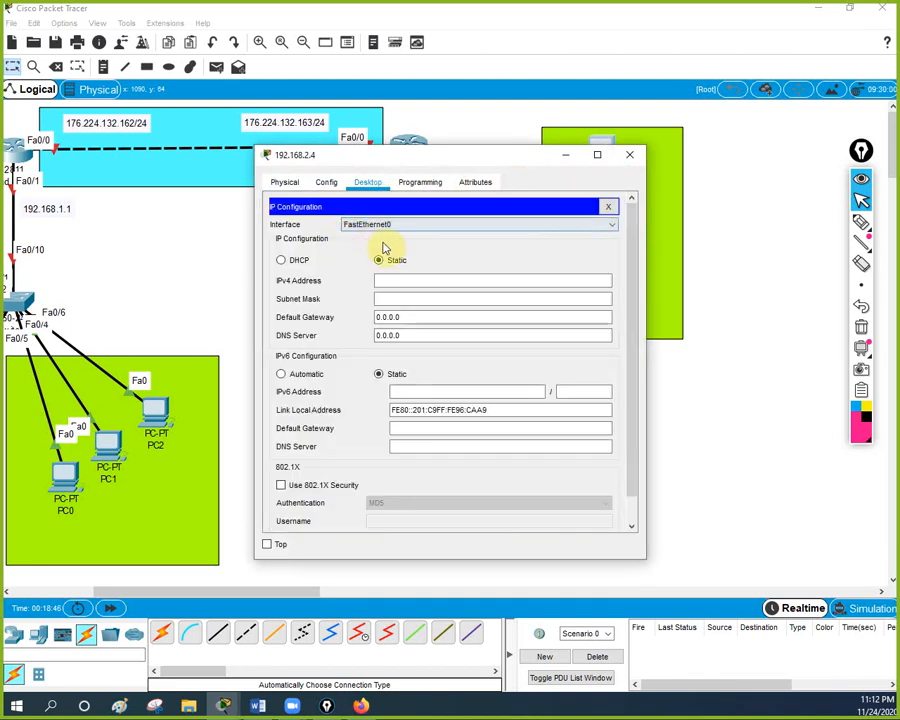
pyautogui.click(390, 278)
pyautogui.hotkey('ctrl', 'v')
pyautogui.click(398, 297)
pyautogui.moveTo(400, 318); pyautogui.dragTo(343, 316)
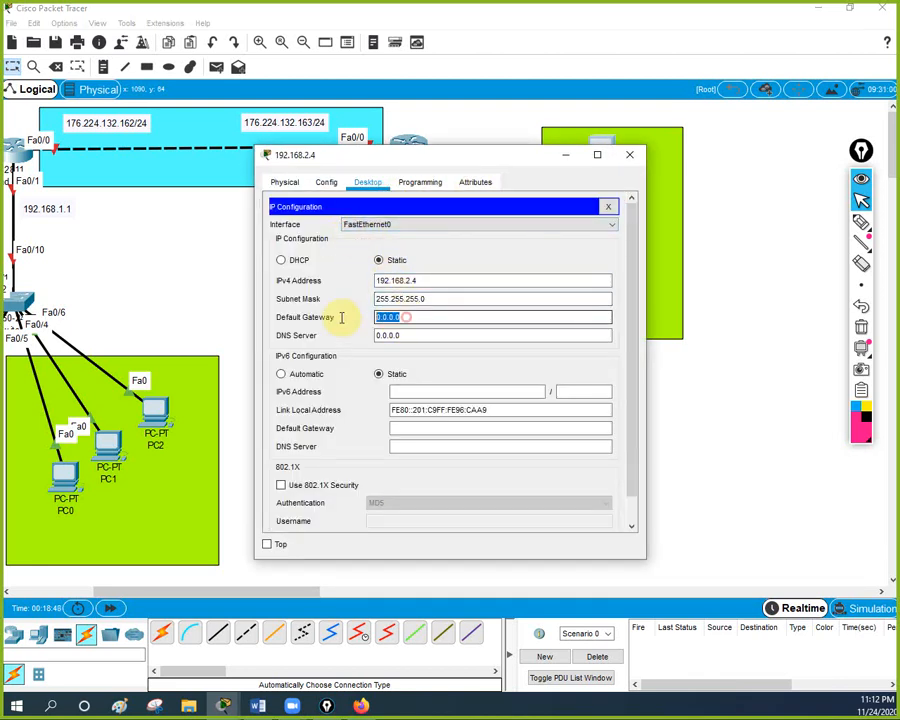
pyautogui.hotkey('ctrl', 'v')
pyautogui.press('BackSpace')
pyautogui.write('1')
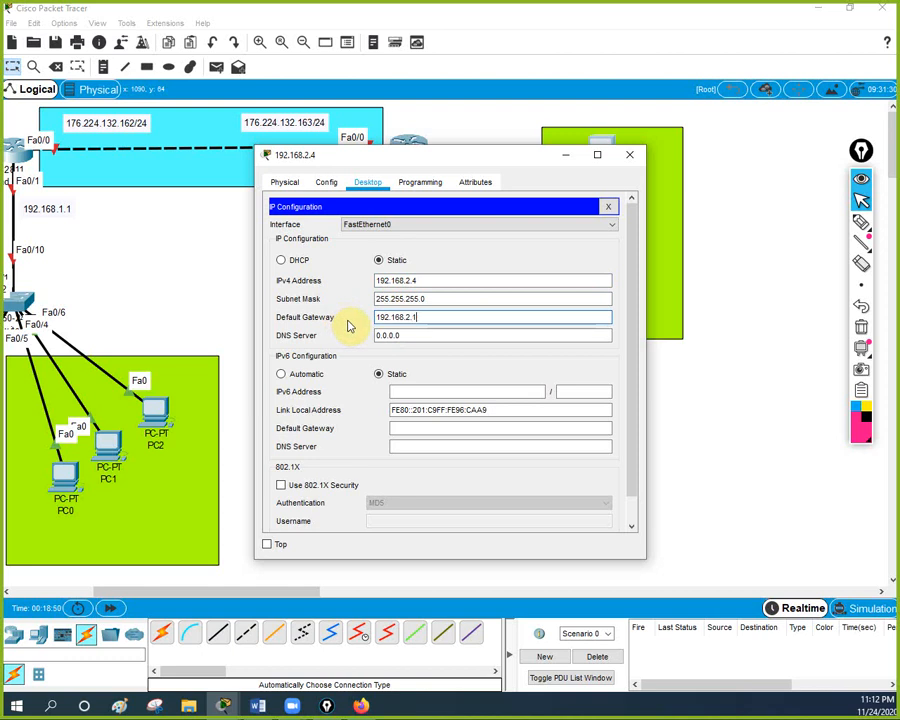
pyautogui.click(629, 155)
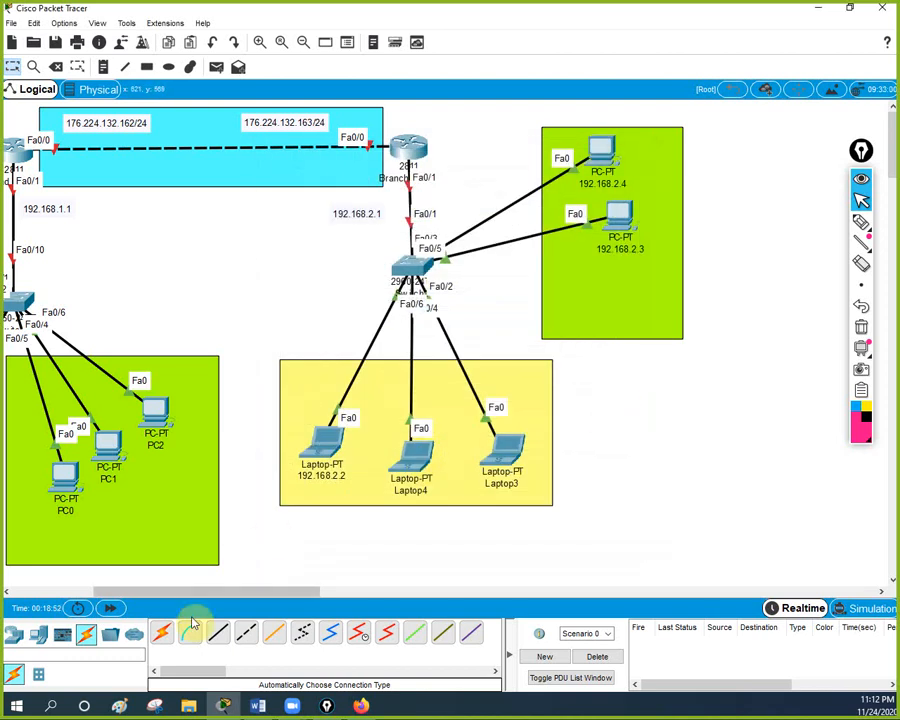
# Fit the whole topology in view and place a blank Notepad document beside it.
pyautogui.moveTo(231, 591); pyautogui.dragTo(150, 582)
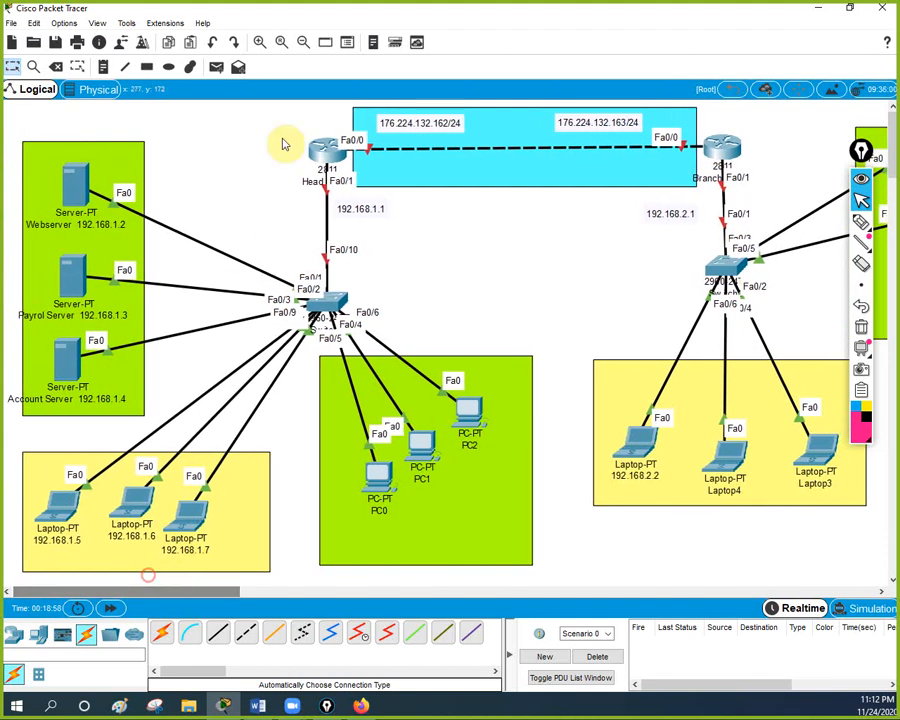
pyautogui.click(303, 43)
pyautogui.click(303, 43)
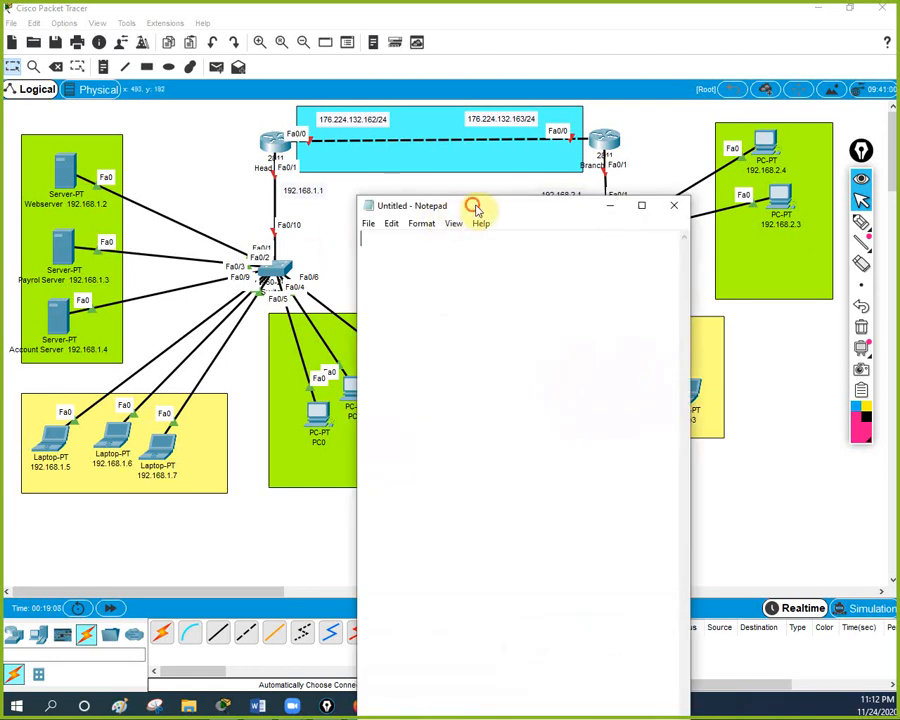
pyautogui.moveTo(474, 205); pyautogui.dragTo(754, 117)
pyautogui.click(686, 206)
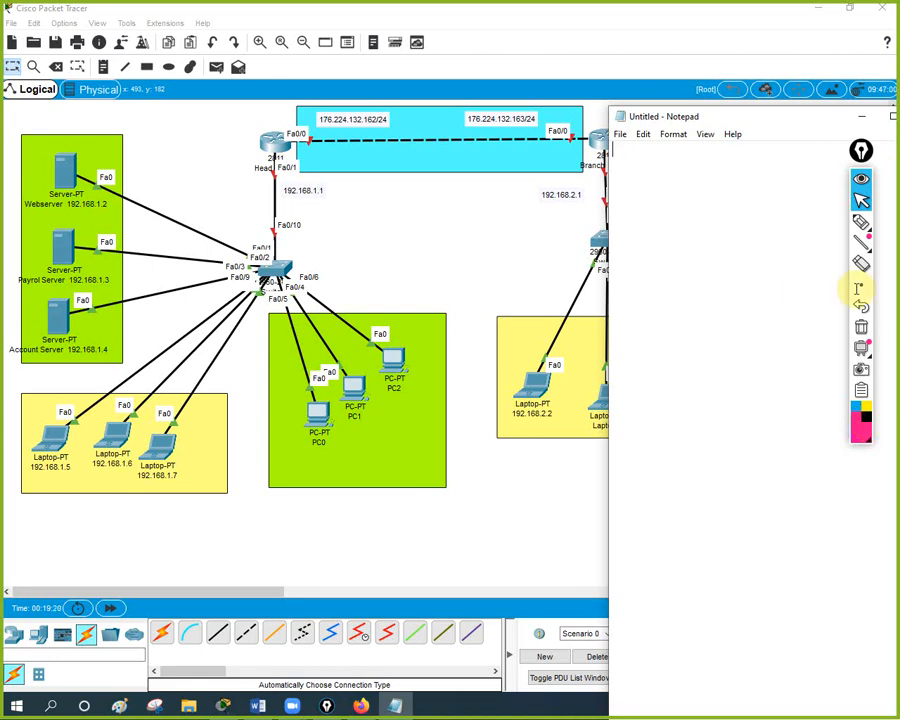
# Circle the Fa0/0 and Fa0/1 ports of both routers with the pen and link them by arrows to their IP addresses.
pyautogui.click(861, 228)
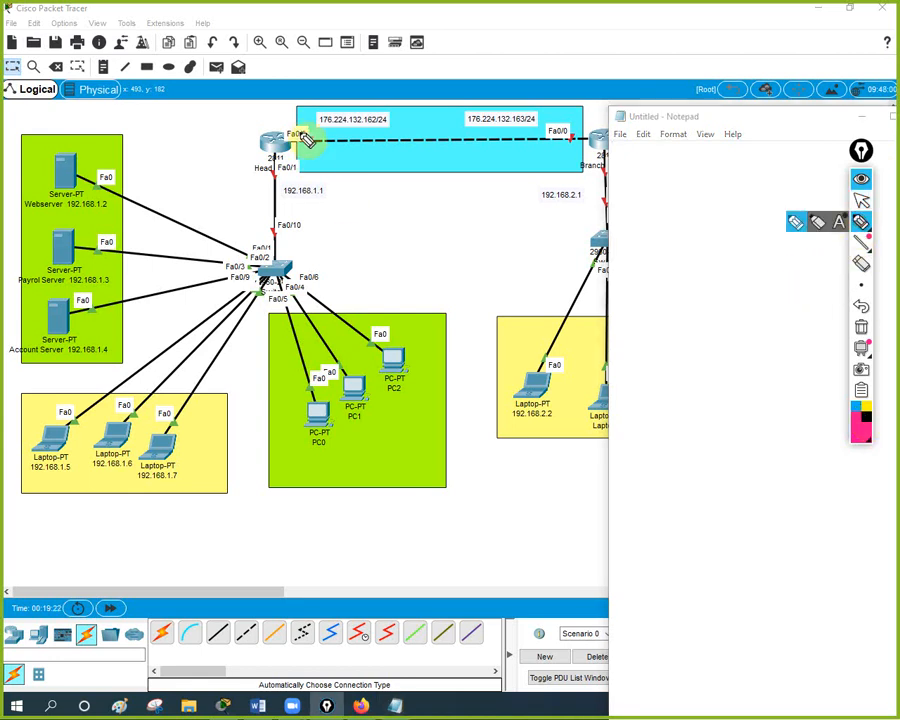
pyautogui.moveTo(287, 141)
pyautogui.mouseDown()
pyautogui.moveTo(290, 124)
pyautogui.moveTo(330, 136)
pyautogui.moveTo(281, 157)
pyautogui.moveTo(299, 180)
pyautogui.mouseUp()
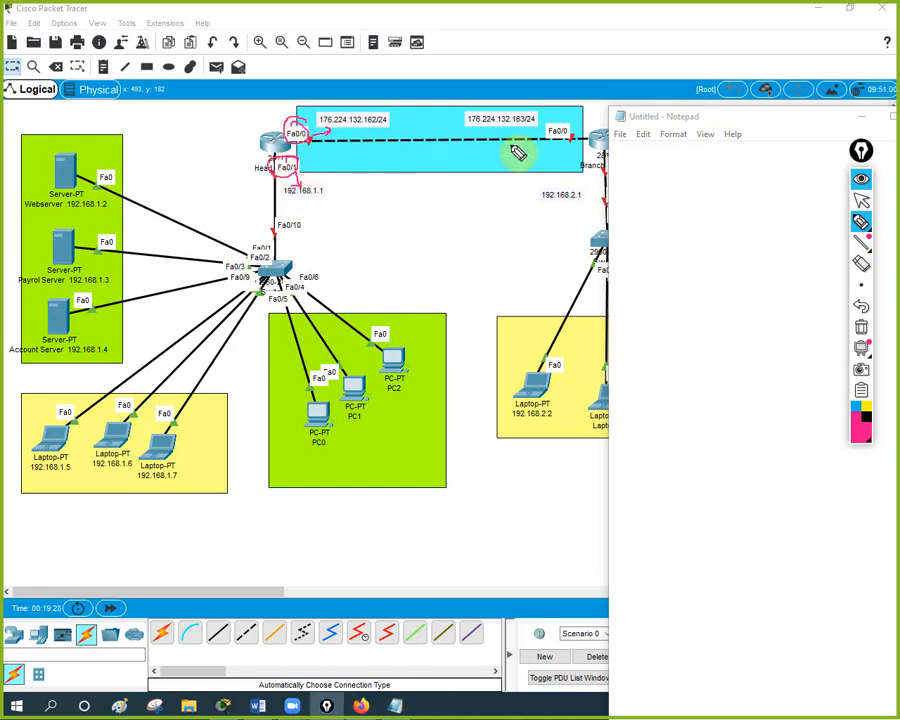
pyautogui.moveTo(565, 123)
pyautogui.mouseDown()
pyautogui.moveTo(581, 131)
pyautogui.moveTo(548, 140)
pyautogui.mouseUp()
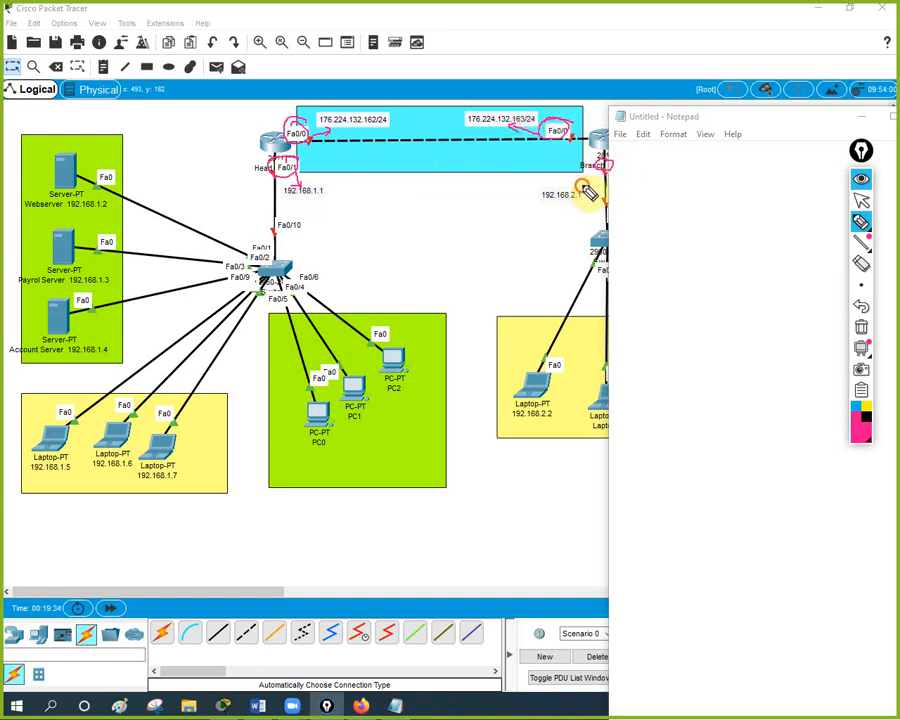
pyautogui.moveTo(587, 191)
pyautogui.mouseDown()
pyautogui.moveTo(578, 205)
pyautogui.moveTo(583, 189)
pyautogui.mouseUp()
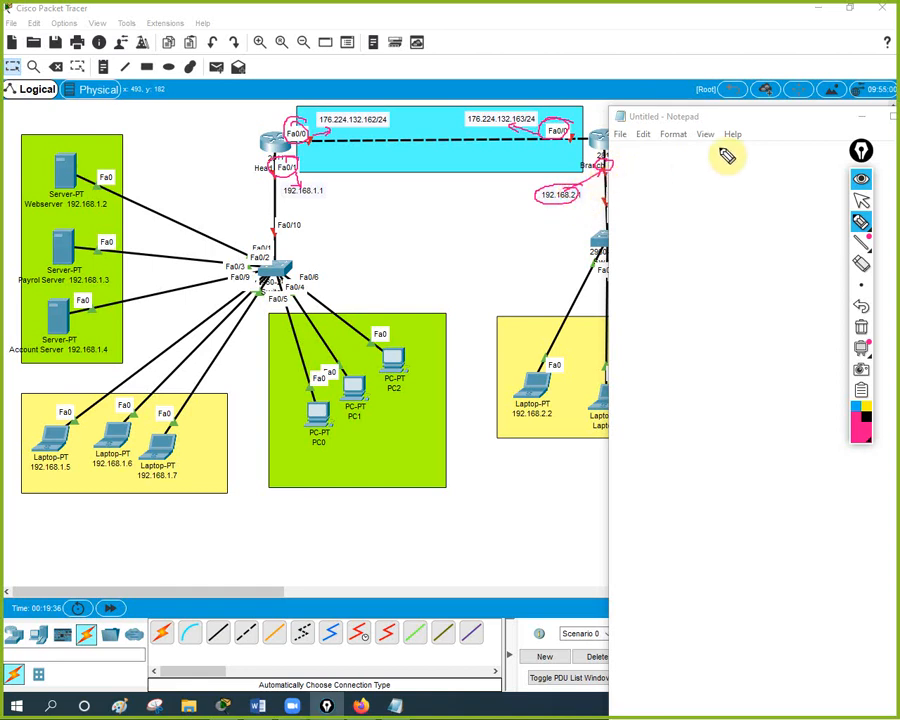
pyautogui.click(860, 200)
# Move the Notepad window below the Branch router so its ports are uncovered, and clear all pen markings.
pyautogui.moveTo(827, 121); pyautogui.dragTo(815, 249)
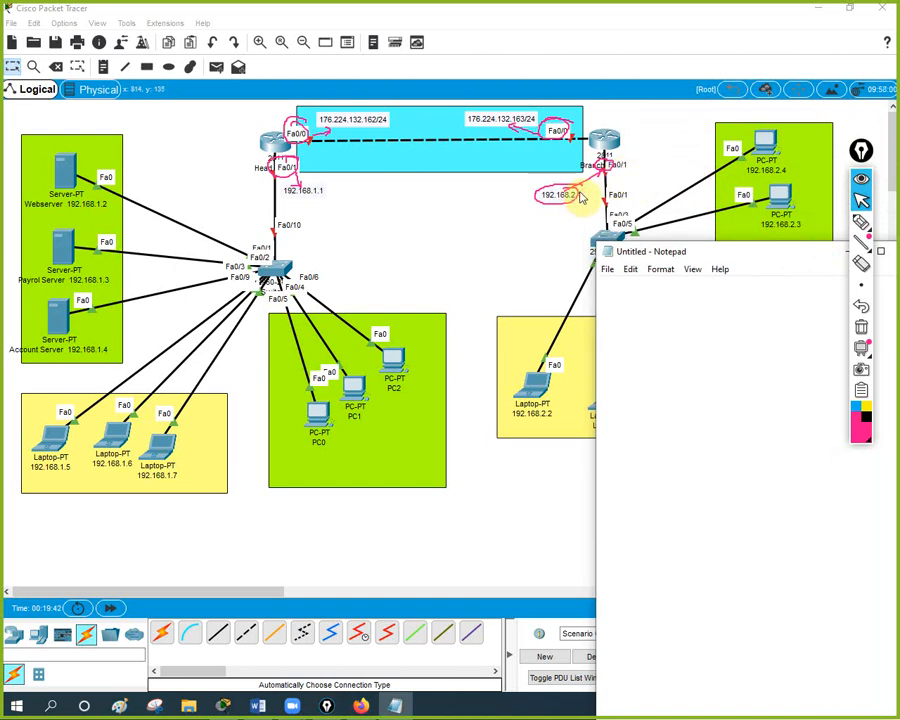
pyautogui.click(861, 326)
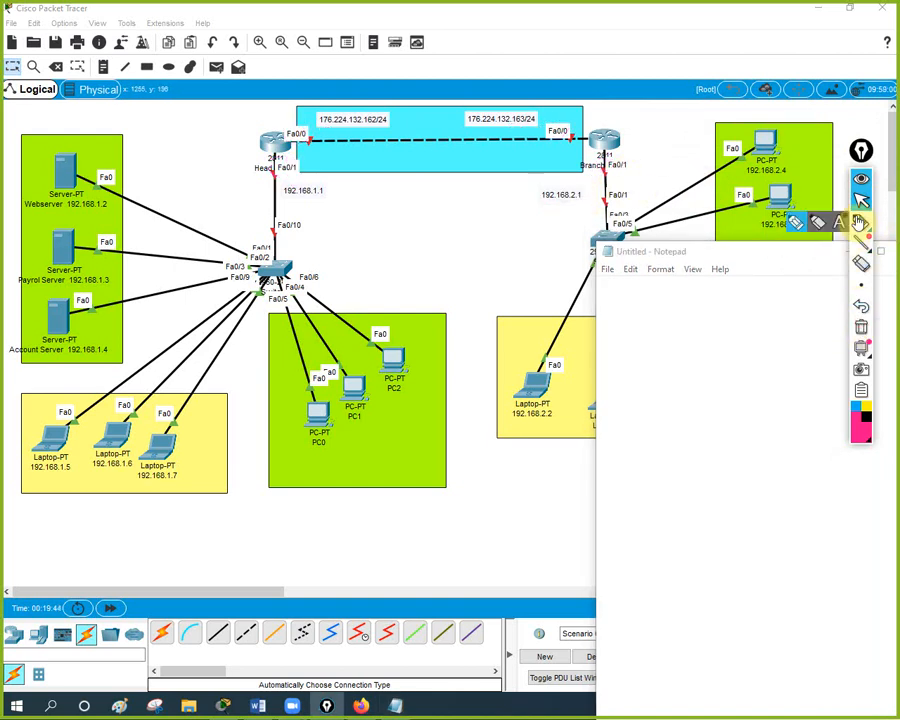
pyautogui.click(861, 203)
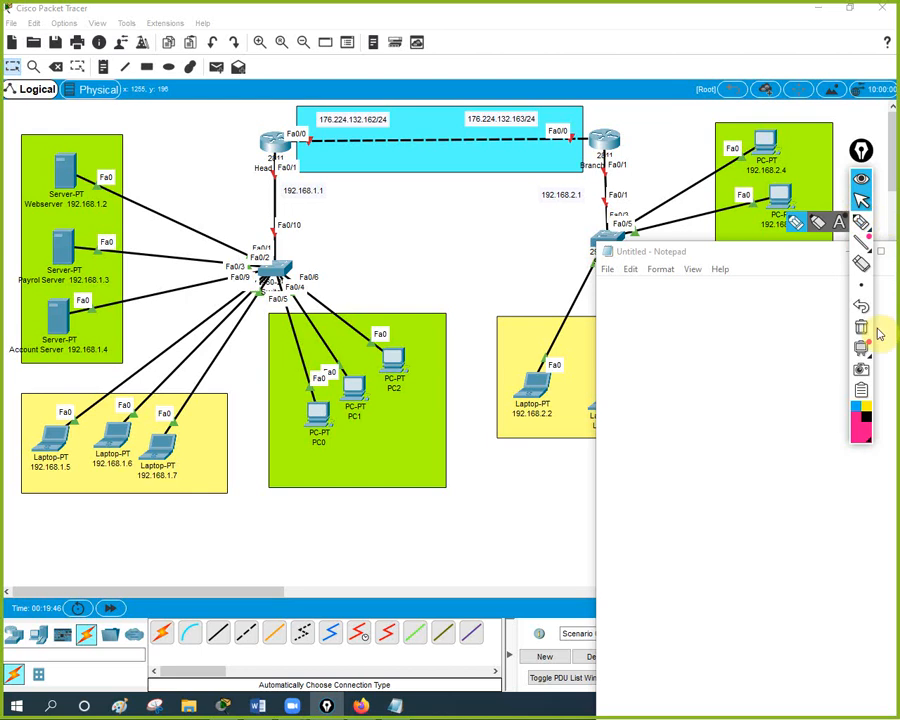
# Begin the Head Office router script in Notepad with the lines en, config t and hostname Head_office.
pyautogui.click(764, 316)
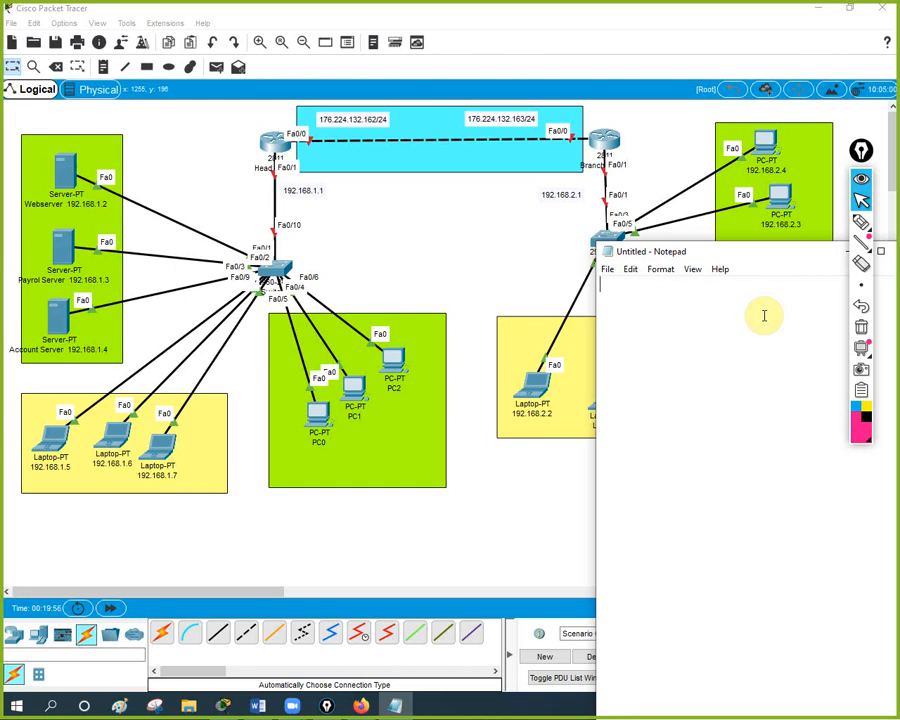
pyautogui.write('en')
pyautogui.press('Return')
pyautogui.write('config')
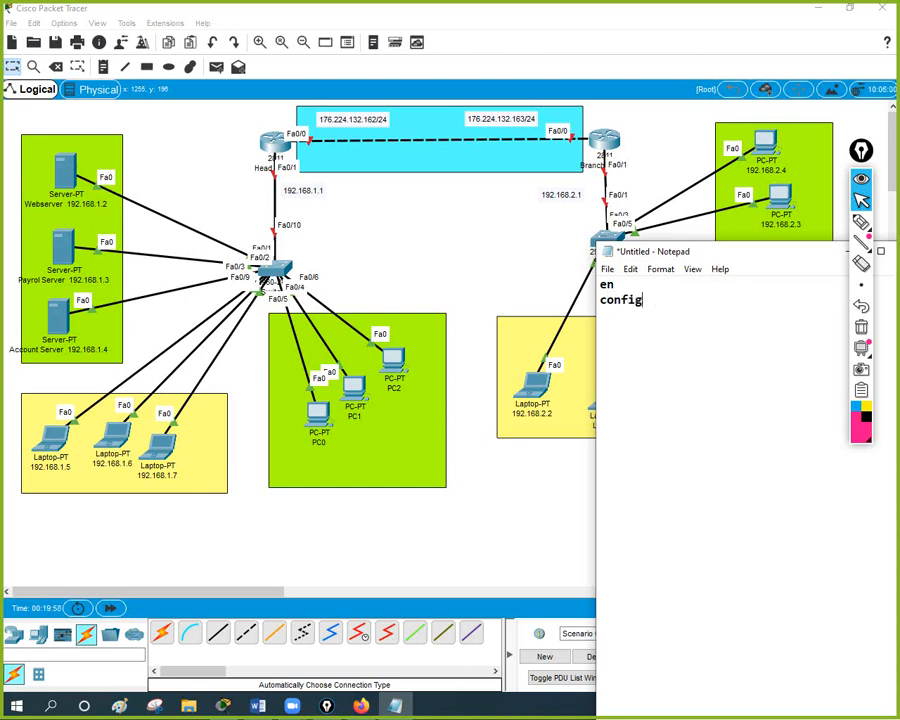
pyautogui.write(' t')
pyautogui.press('Return')
pyautogui.write('hostname Head_office')
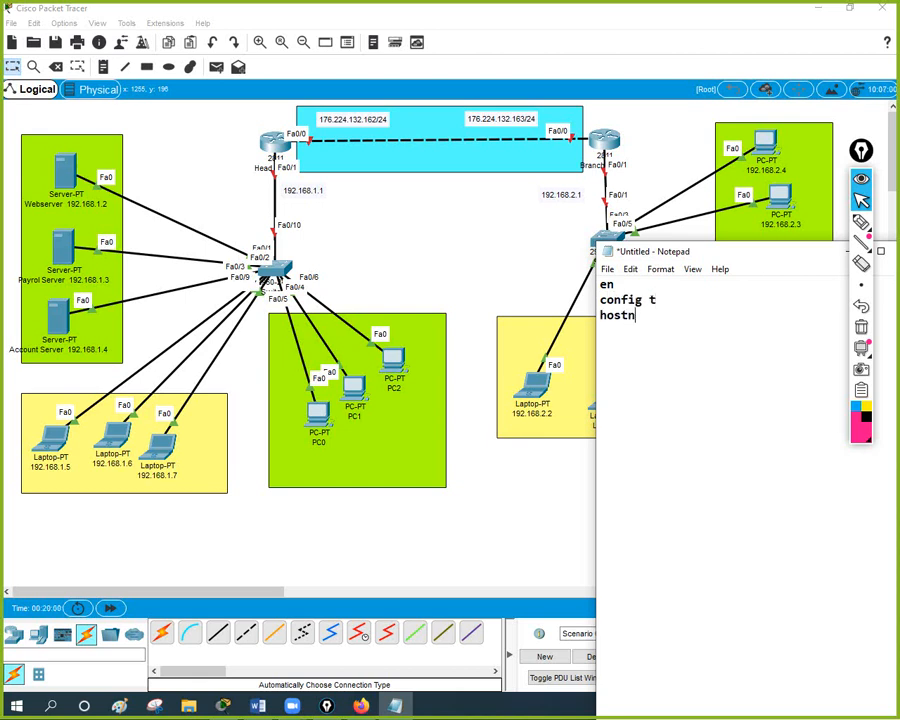
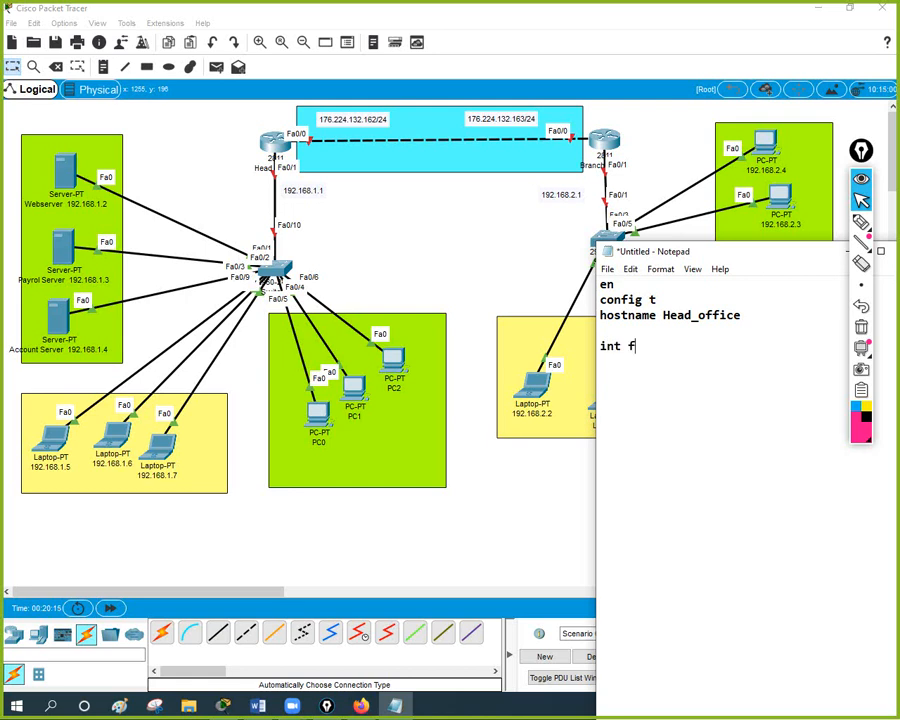
# Add the interface block int f0/0, ip add 176.224.132.162 255.255.255.0 and no sh to the script.
pyautogui.write('/0')
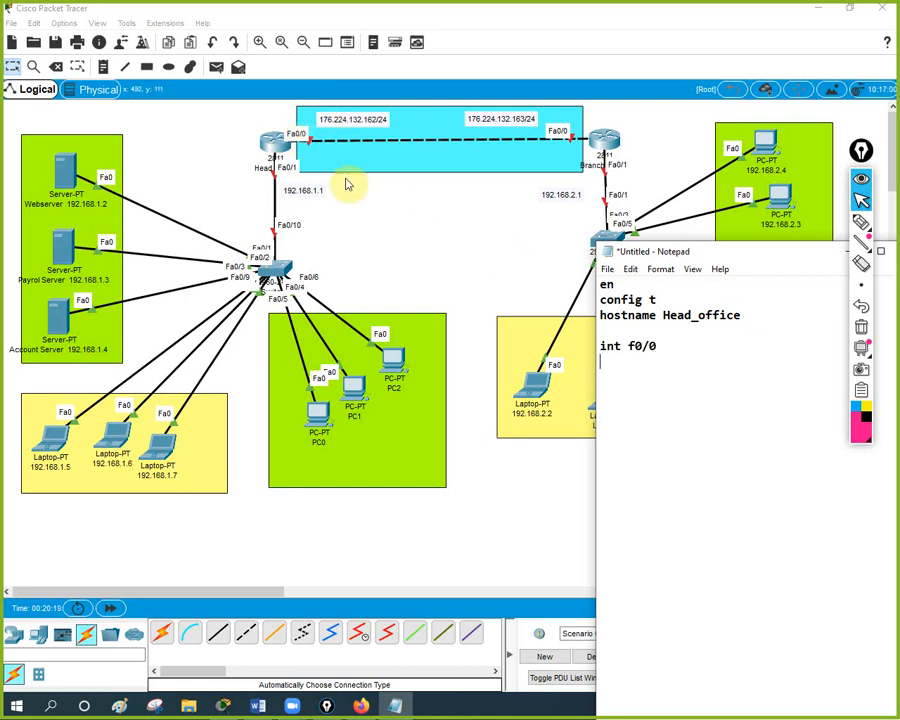
pyautogui.press('Return')
pyautogui.write('ip add 176.224.132.162')
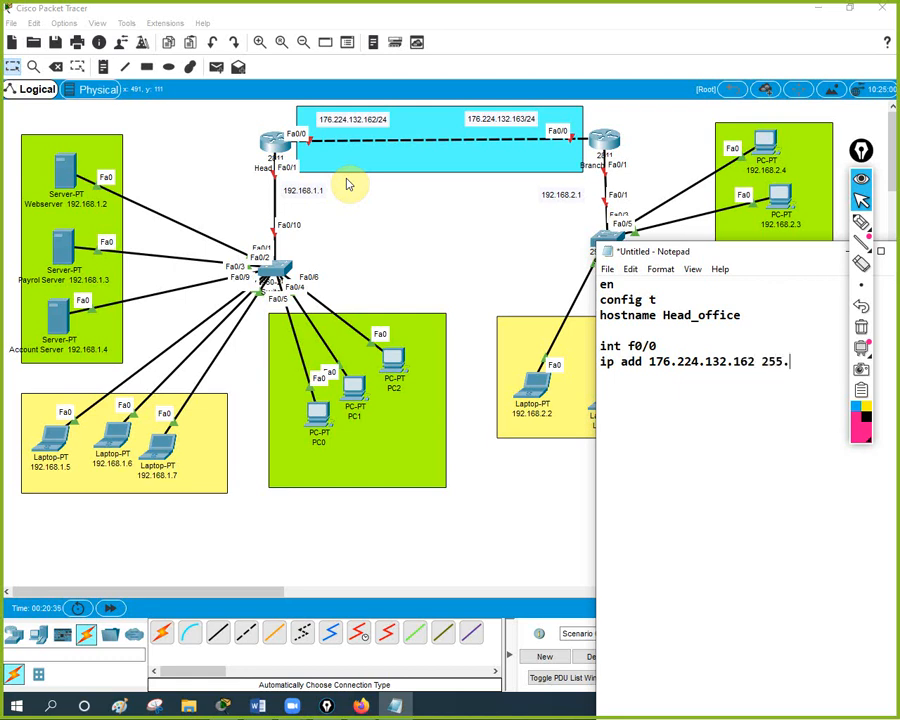
pyautogui.write('255.255.0 n')
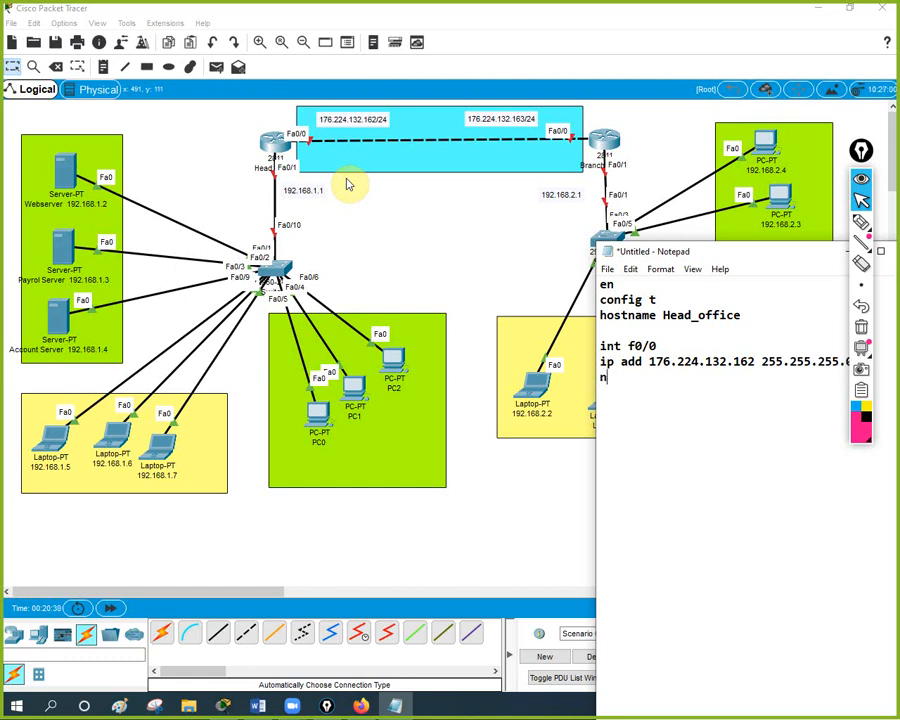
pyautogui.write('o sh')
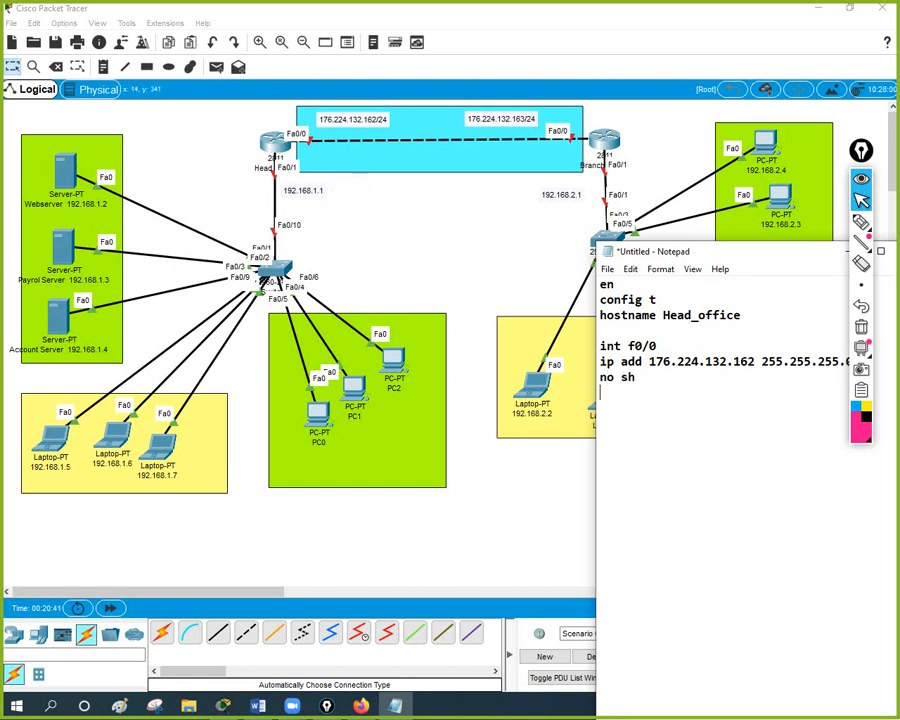
# Add the interface block int f0/1, ip add 192.168.1.1 255.255.255.0 and no sh to the Head Office script.
pyautogui.moveTo(718, 256); pyautogui.dragTo(656, 258)
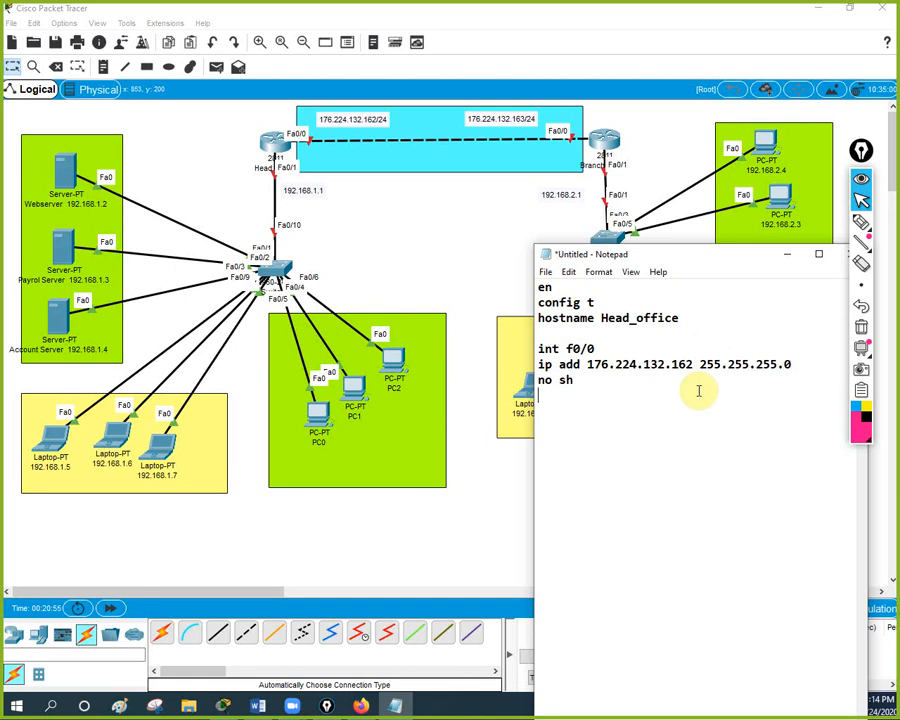
pyautogui.press('Return')
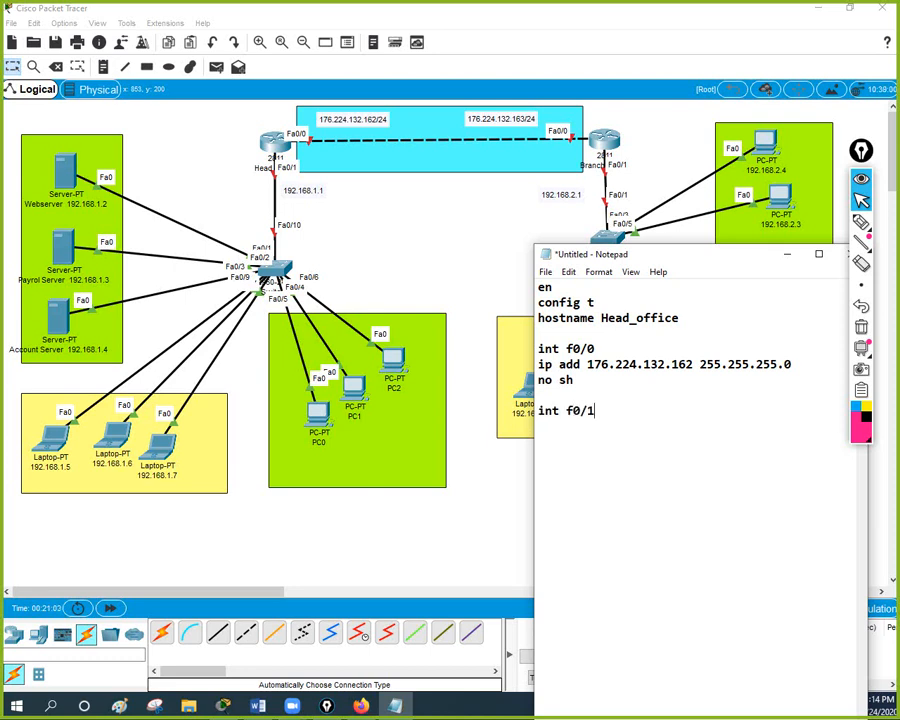
pyautogui.write('p add 192.')
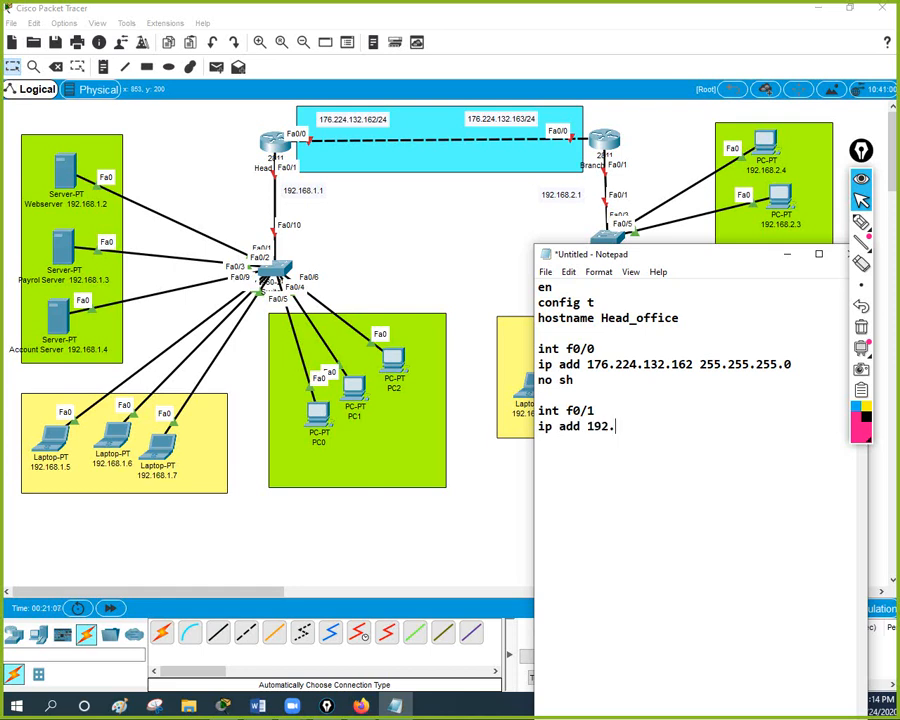
pyautogui.write('168.1.1')
pyautogui.write('.')
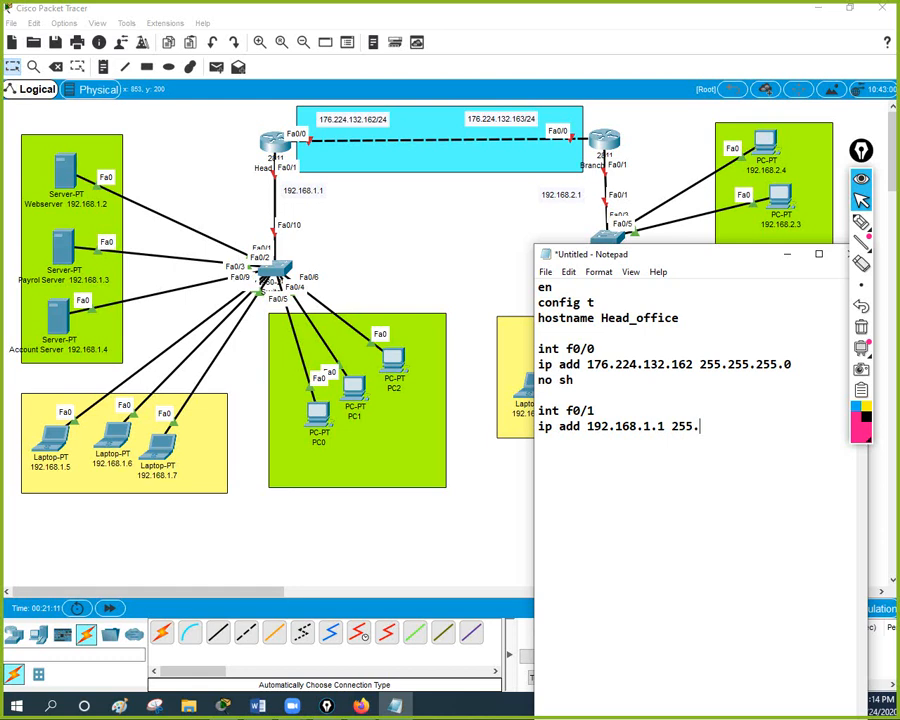
pyautogui.write('255.255.0')
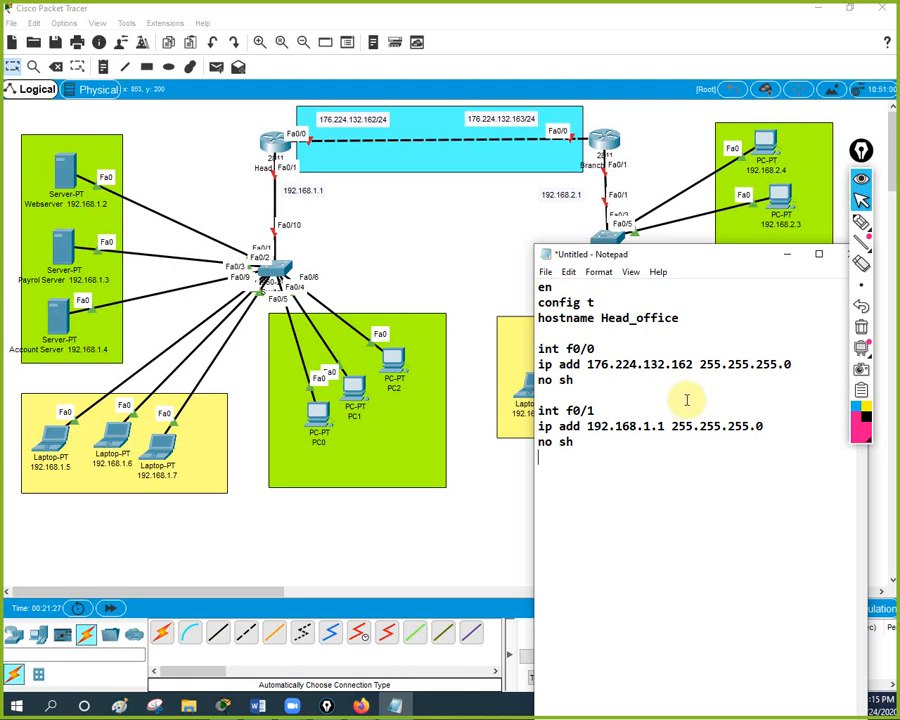
# Add a dashed separator line below the Head Office script and paste a copy of the whole script beneath it.
pyautogui.press('Return')
pyautogui.press('Return')
pyautogui.write('---------------------------')
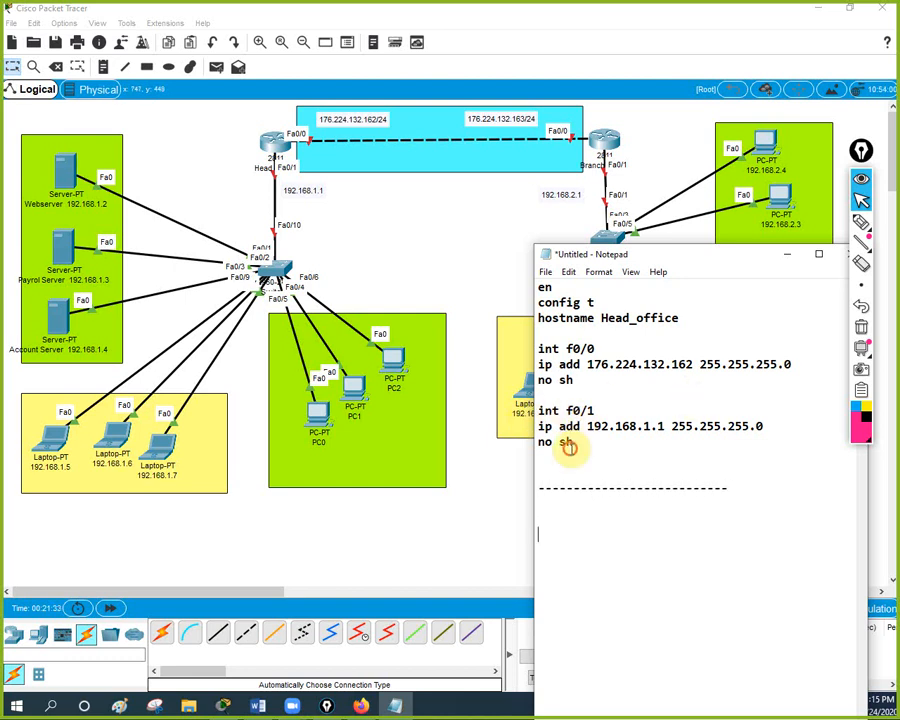
pyautogui.moveTo(574, 442); pyautogui.dragTo(539, 287)
pyautogui.rightClick(549, 306)
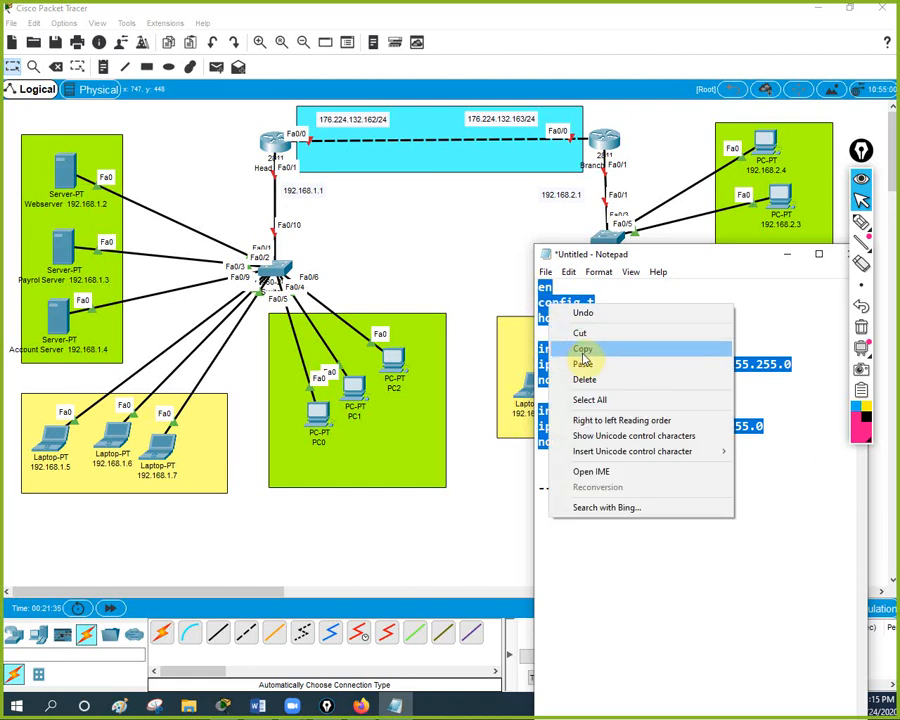
pyautogui.click(585, 352)
pyautogui.click(553, 514)
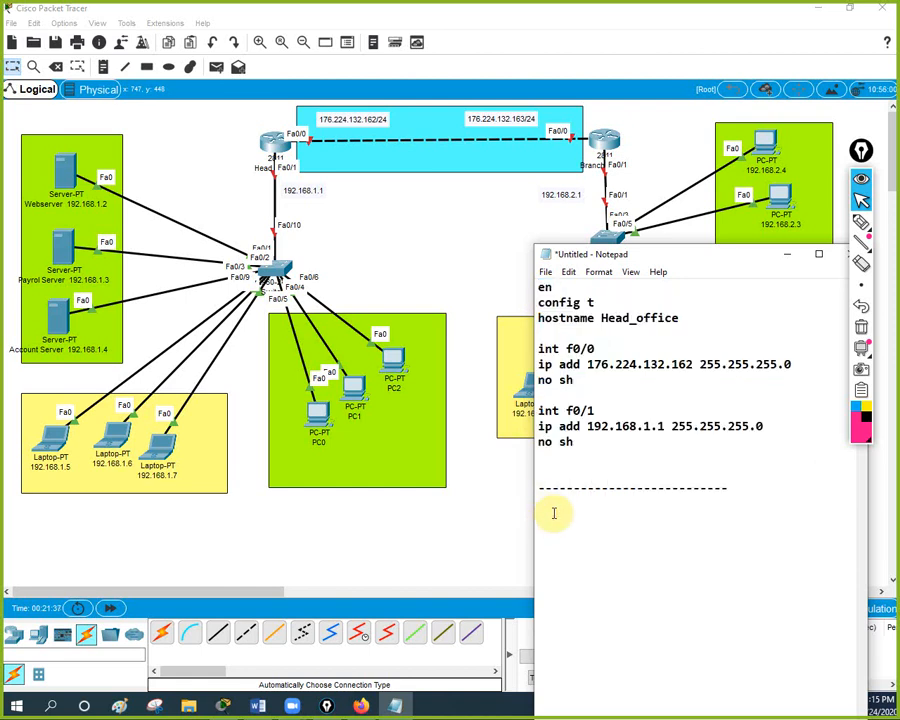
pyautogui.hotkey('ctrl', 'v')
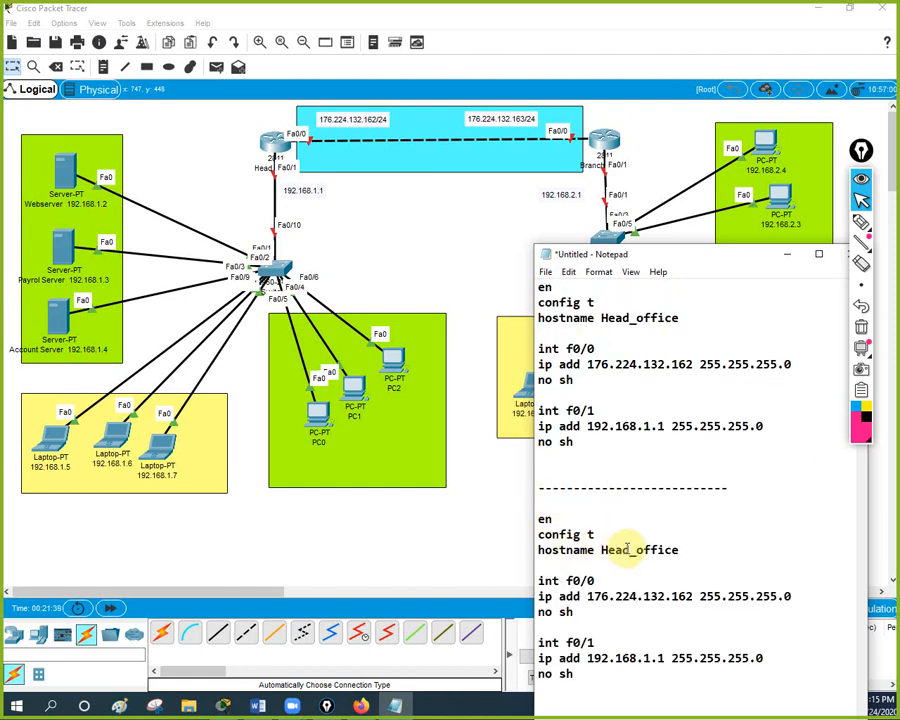
# Change the hostname in the second configuration block of the Notepad script to Branch_office.
pyautogui.moveTo(627, 549); pyautogui.dragTo(601, 549)
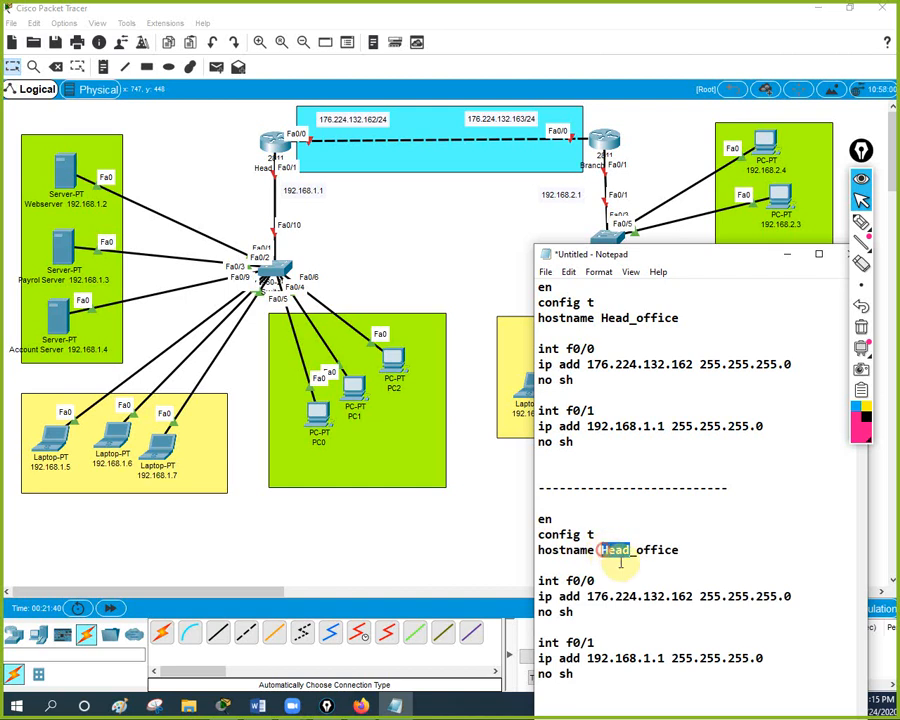
pyautogui.write('Branc')
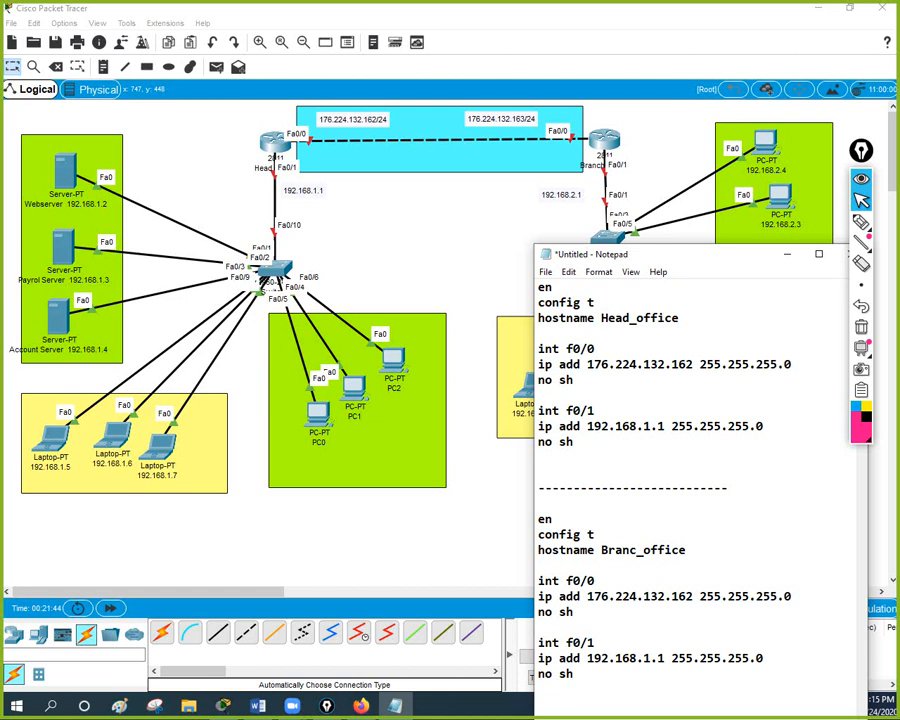
pyautogui.write('h')
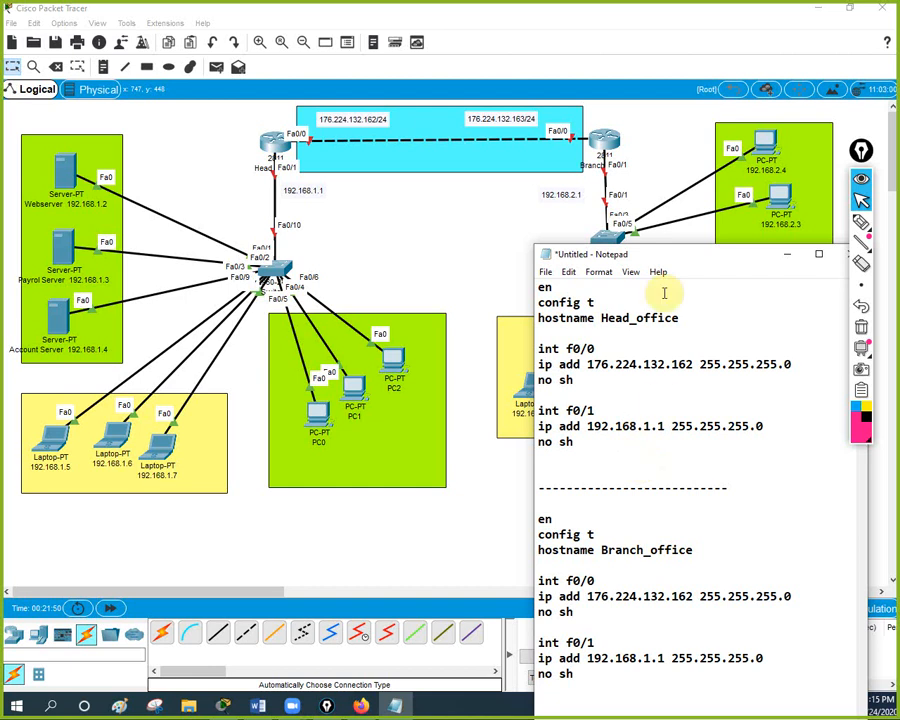
# Set the Branch_office block's f0/0 address to 176.224.132.163 and its f0/1 address to 192.168.2.1.
pyautogui.moveTo(669, 254); pyautogui.dragTo(631, 182)
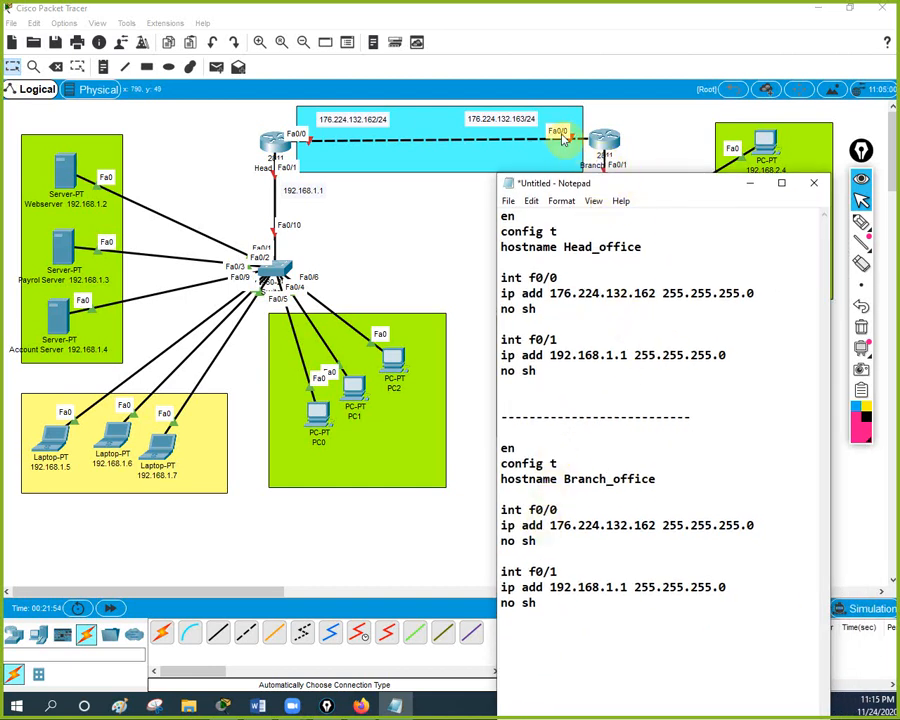
pyautogui.click(652, 525)
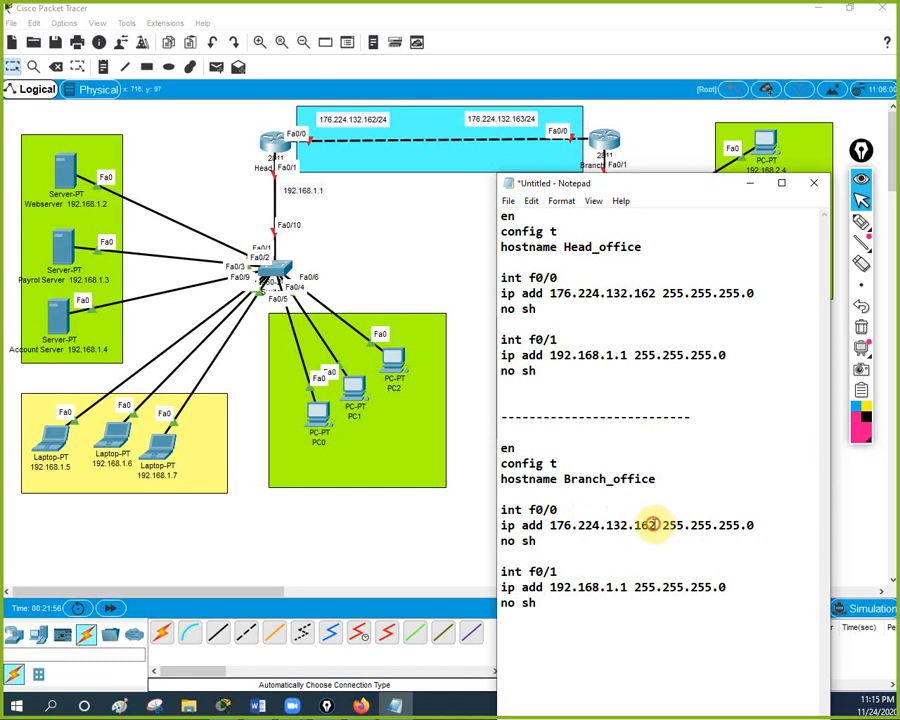
pyautogui.write('3')
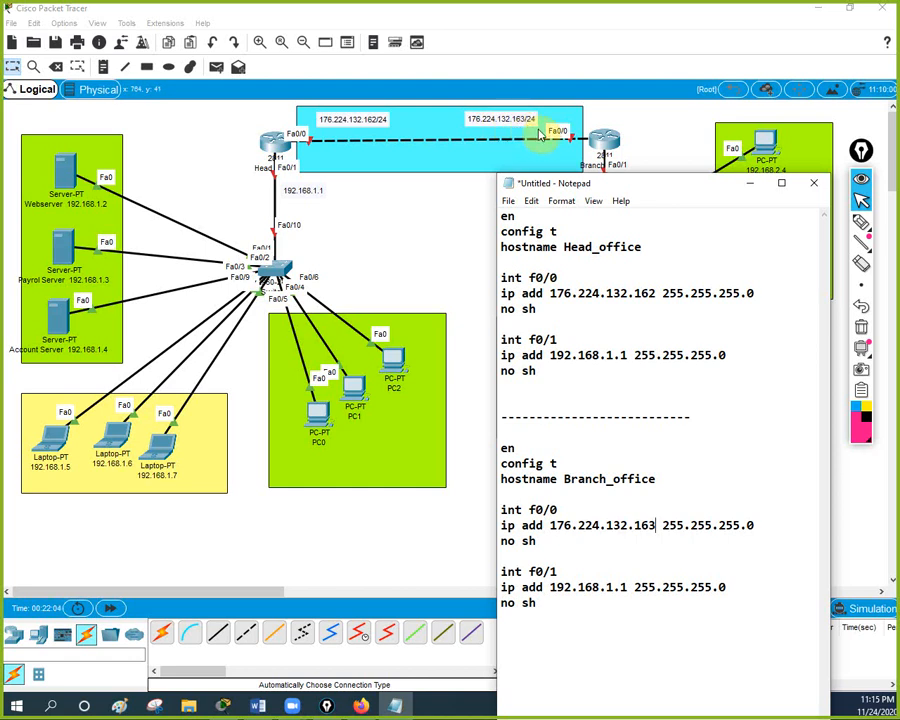
pyautogui.doubleClick(609, 587)
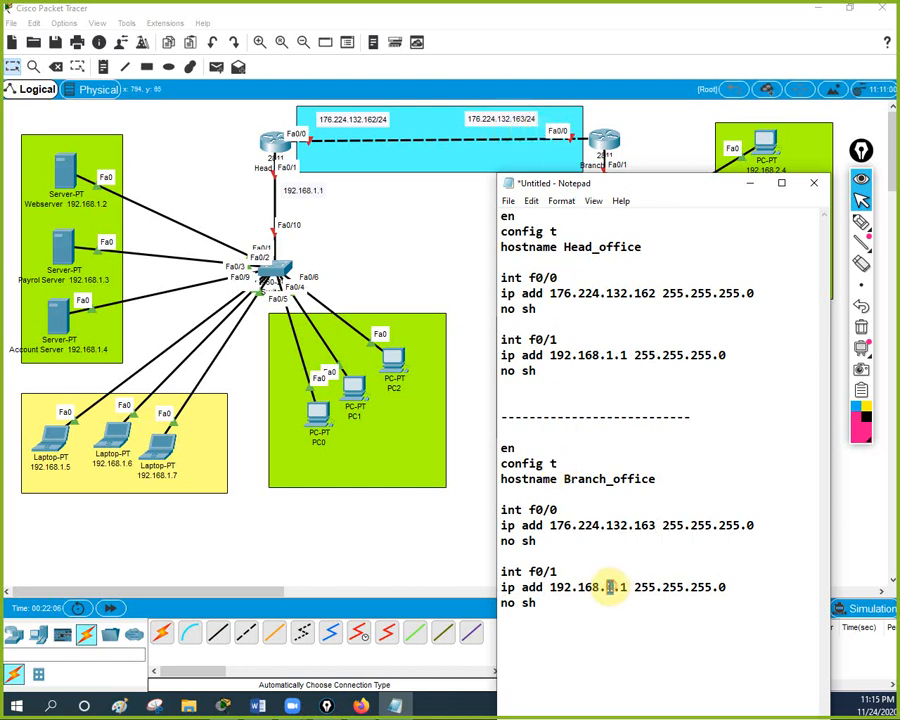
pyautogui.write('2')
pyautogui.click(601, 598)
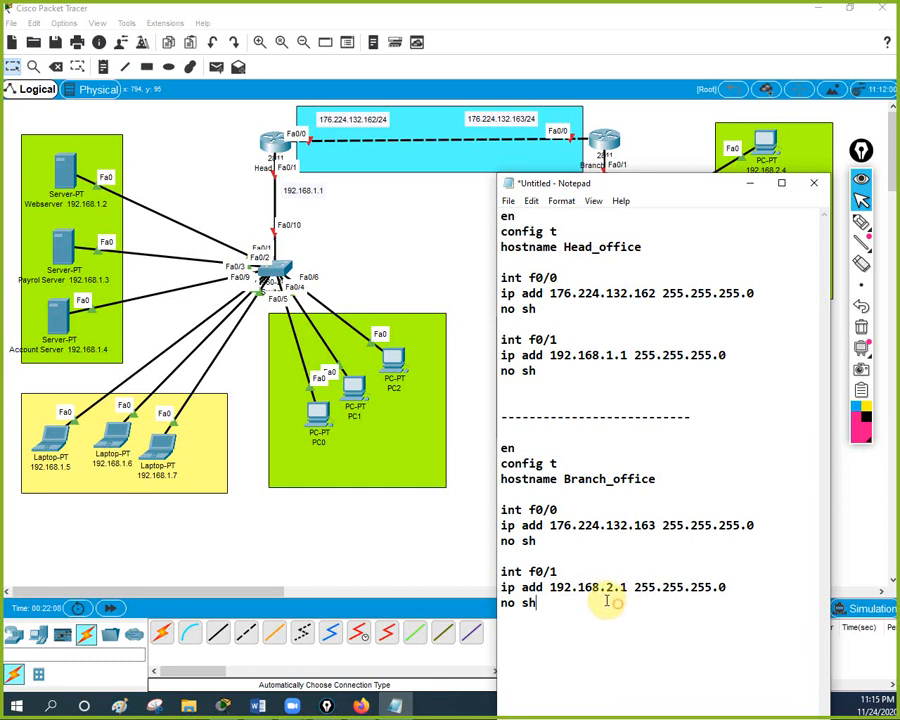
pyautogui.moveTo(638, 182); pyautogui.dragTo(671, 257)
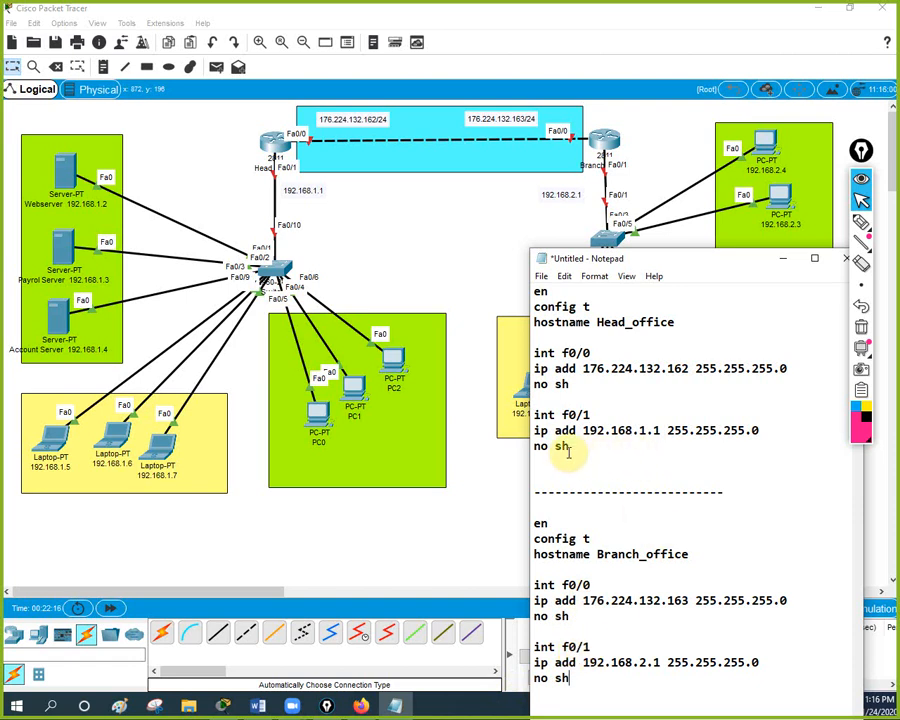
# Copy the complete Head_office configuration block, from en through the final no sh of interface f0/1.
pyautogui.moveTo(572, 449); pyautogui.dragTo(536, 291)
pyautogui.rightClick(580, 316)
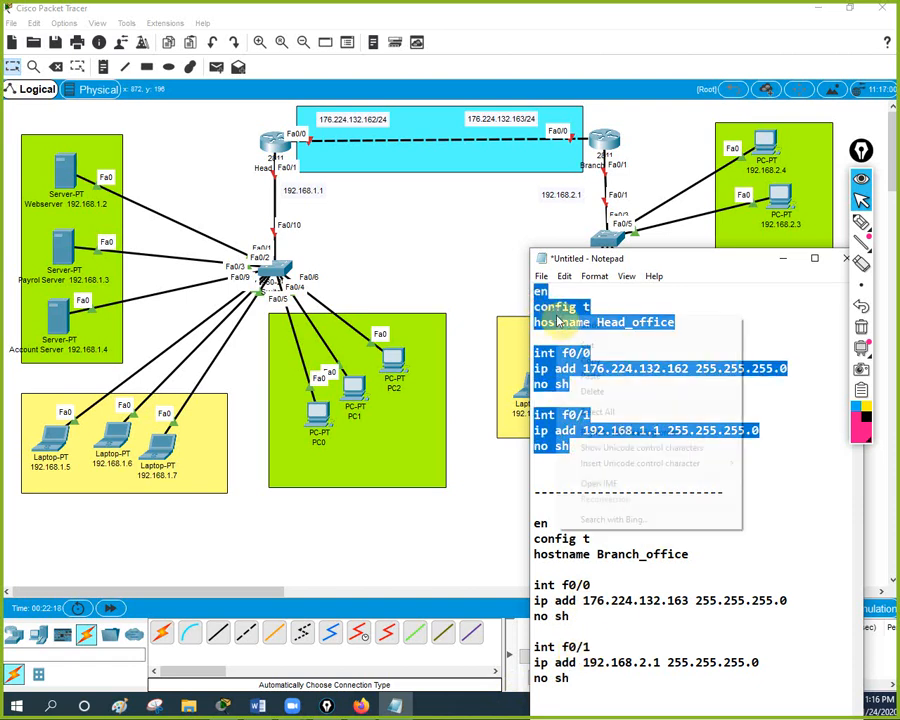
pyautogui.click(589, 363)
# Open the Head Office router's command line in Cisco Packet Tracer, maximized, and answer no to the initial configuration dialog.
pyautogui.click(273, 145)
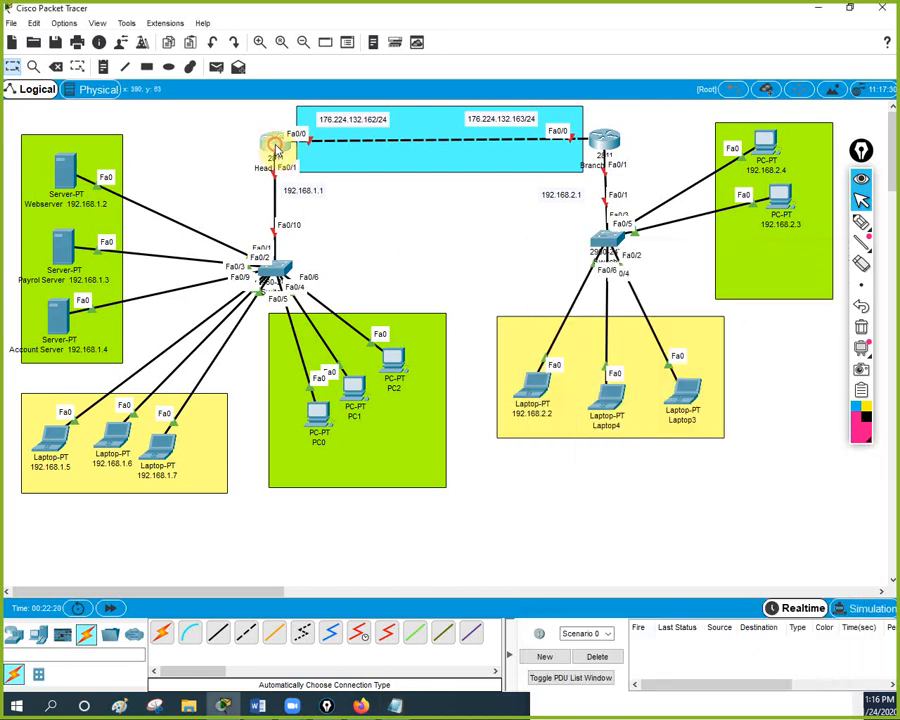
pyautogui.click(360, 182)
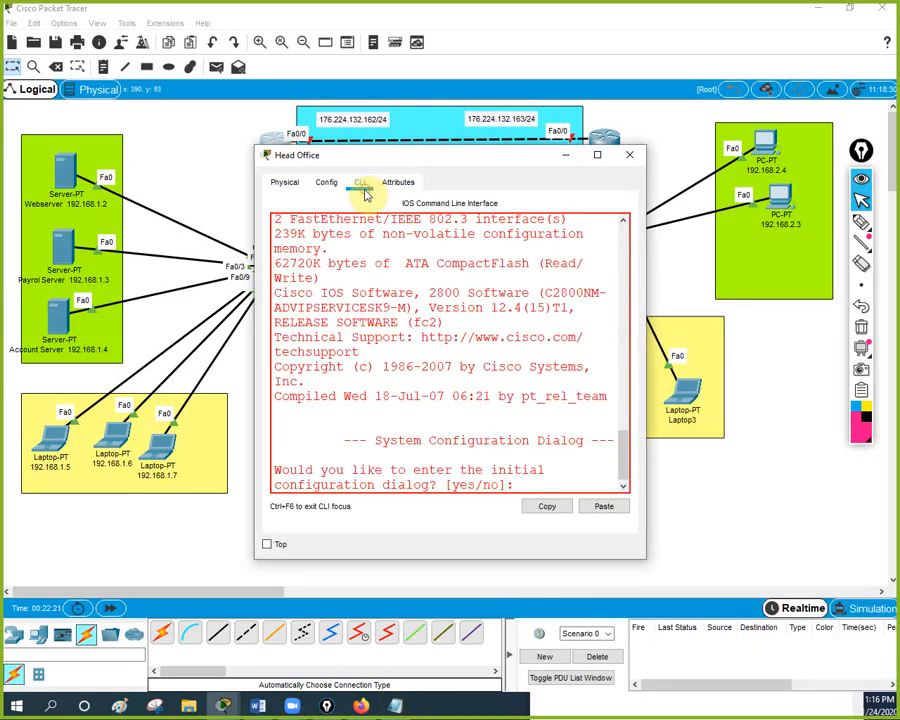
pyautogui.click(597, 155)
pyautogui.click(566, 353)
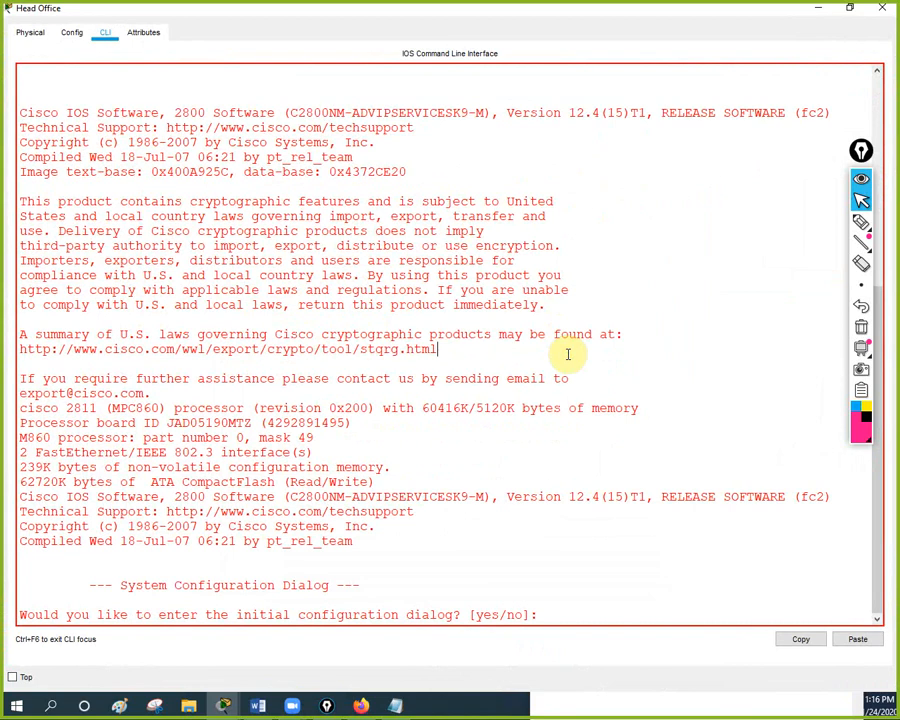
pyautogui.press('Return')
pyautogui.press('Return')
pyautogui.write('no')
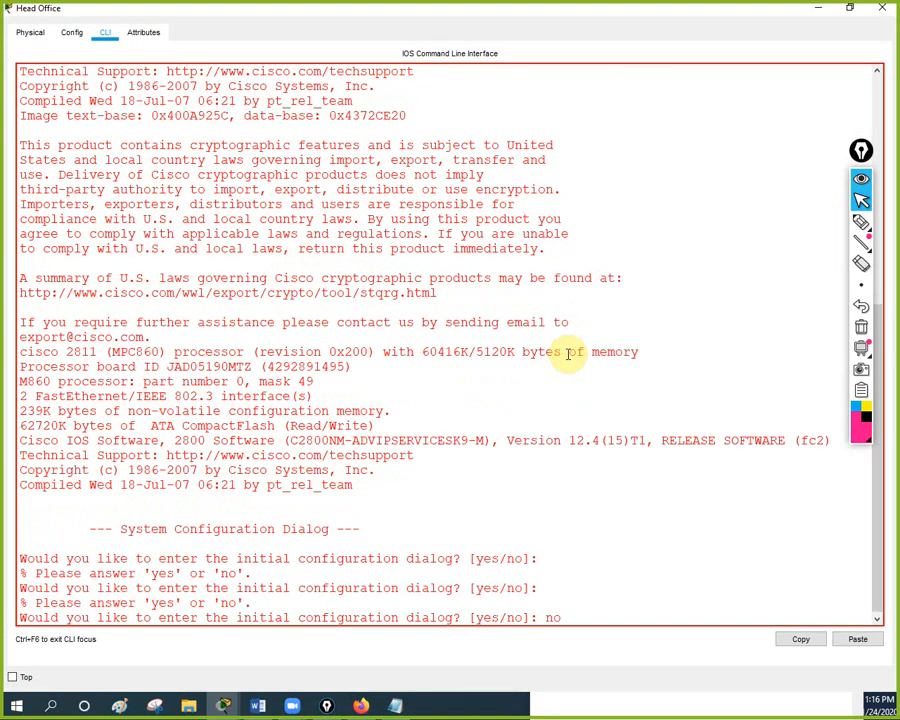
pyautogui.press('Return')
pyautogui.press('Return')
pyautogui.press('Return')
pyautogui.press('Return')
pyautogui.press('Return')
# Enter privileged EXEC mode on the Head Office router with the en command.
pyautogui.write('en')
pyautogui.press('Return')
pyautogui.press('Return')
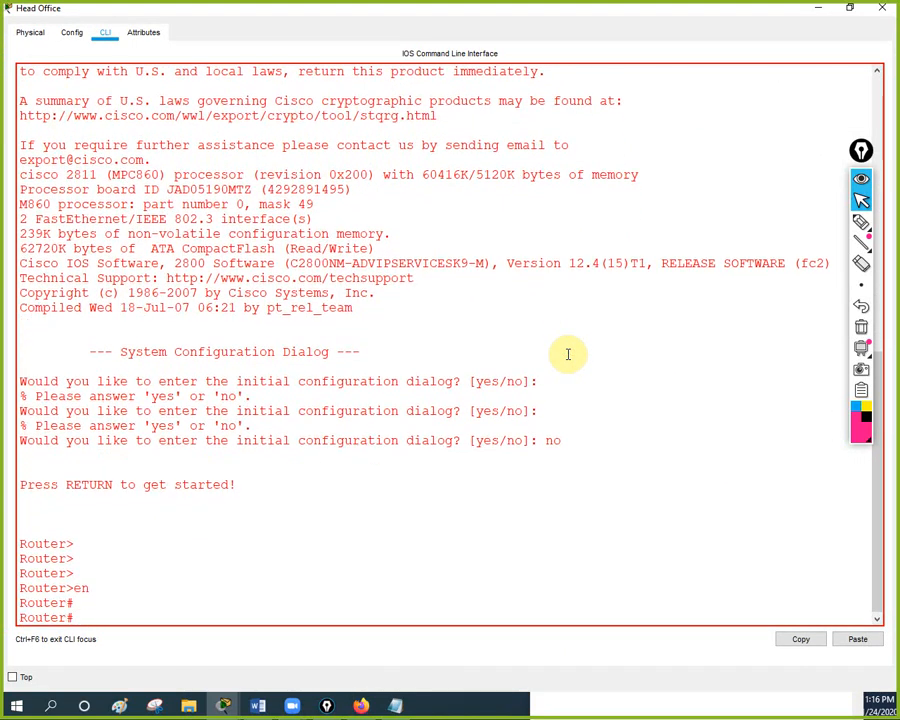
pyautogui.press('Return')
# Run the copied Head_office configuration block on the router and leave configuration mode.
pyautogui.rightClick(567, 354)
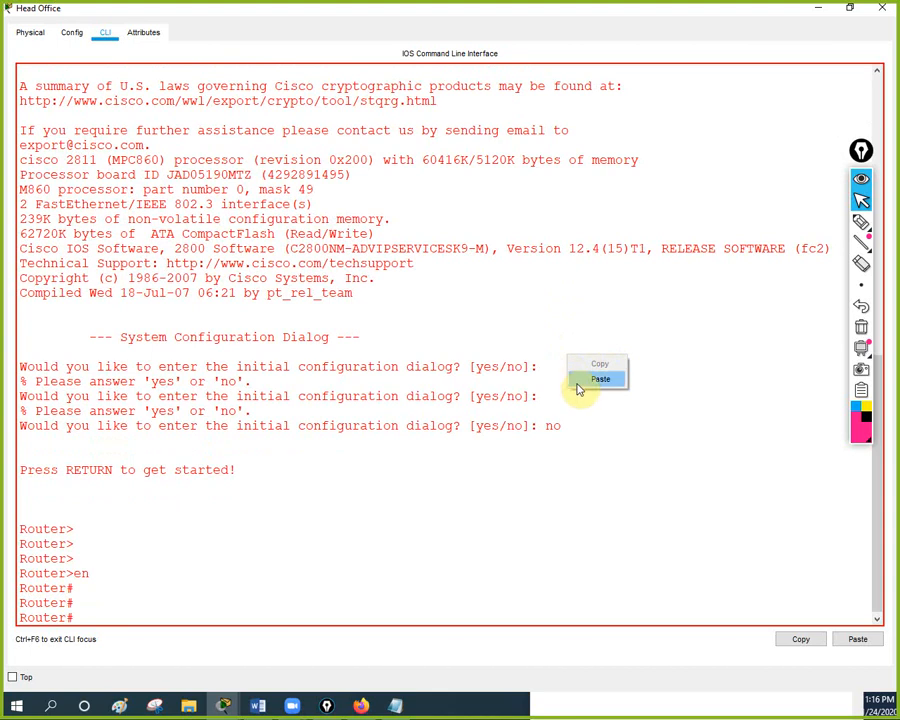
pyautogui.click(580, 375)
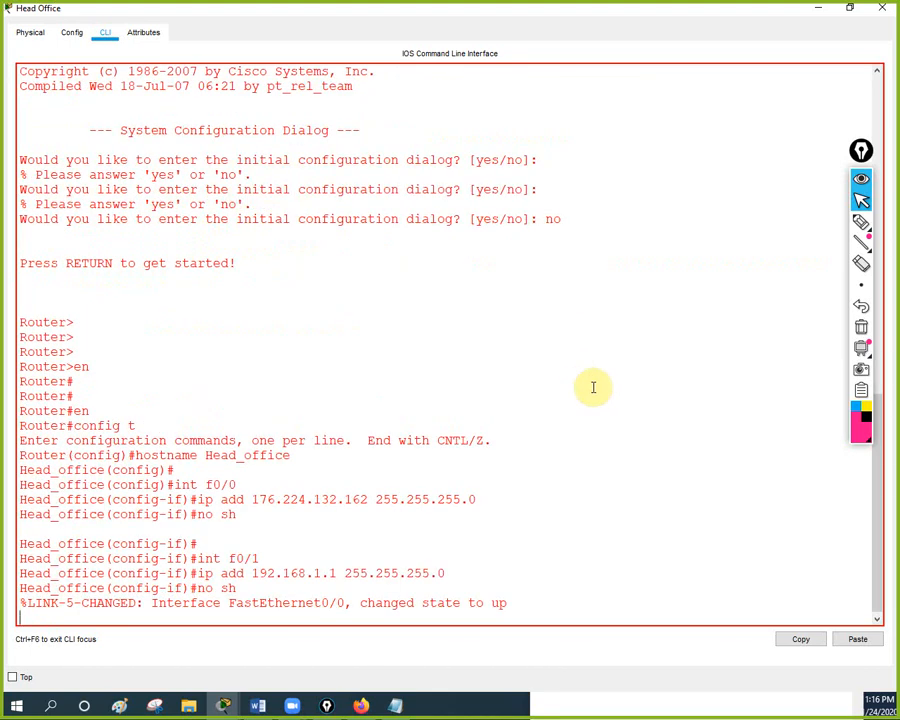
pyautogui.press('Return')
pyautogui.press('Return')
pyautogui.press('Return')
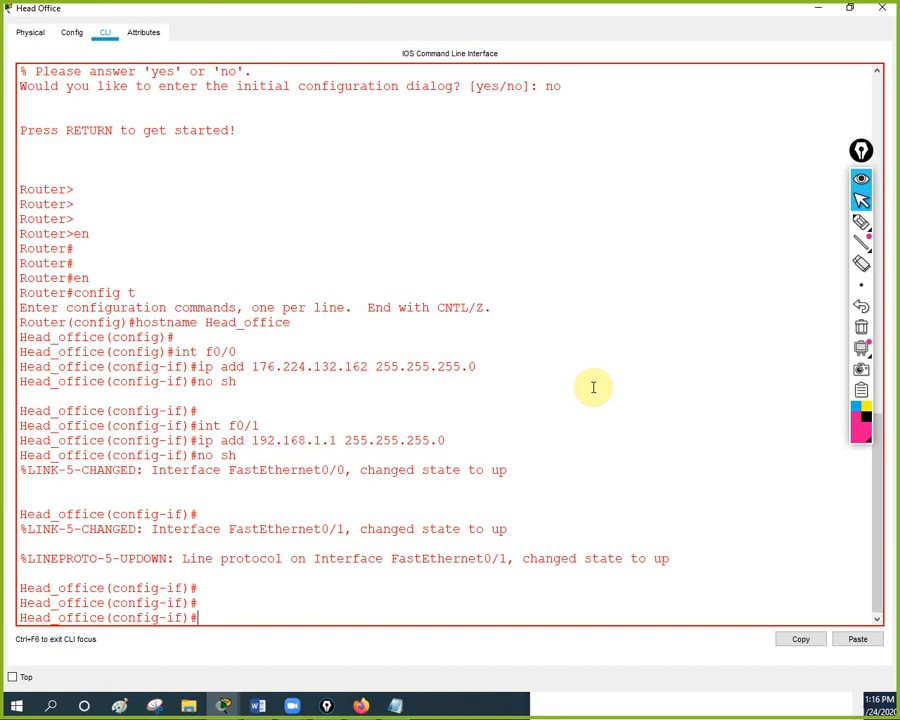
pyautogui.hotkey('ctrl', 'z')
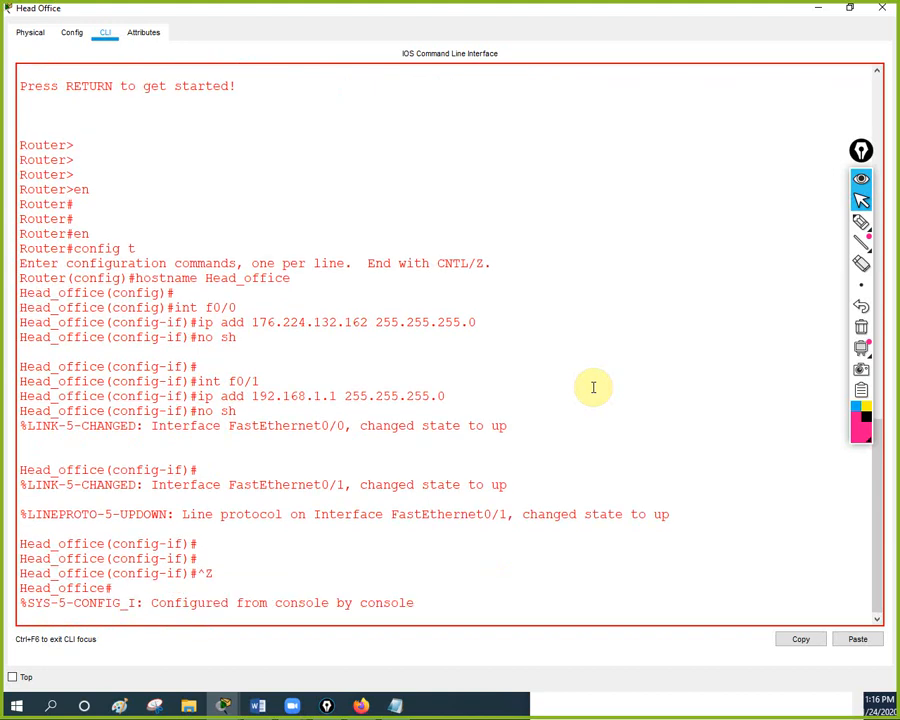
# Show the Head Office router's brief IP interface summary with sh ip int br.
pyautogui.press('Return')
pyautogui.press('Return')
pyautogui.press('Return')
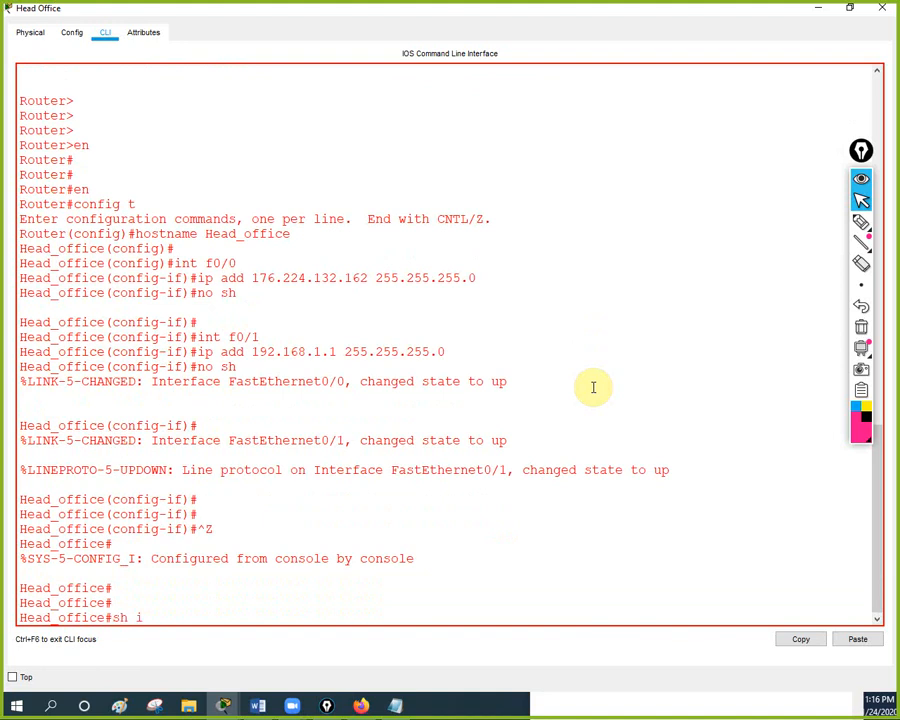
pyautogui.write('sh ip int br')
pyautogui.press('Return')
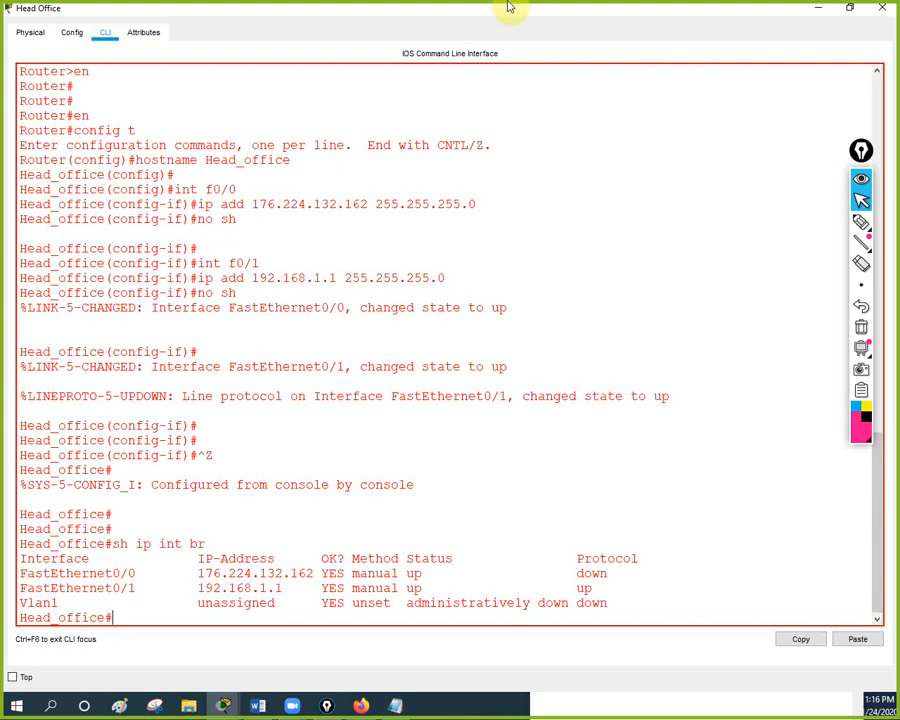
# Mark the status and protocol entries of both FastEthernet interfaces with the annotation pen and clear the marks.
pyautogui.click(862, 224)
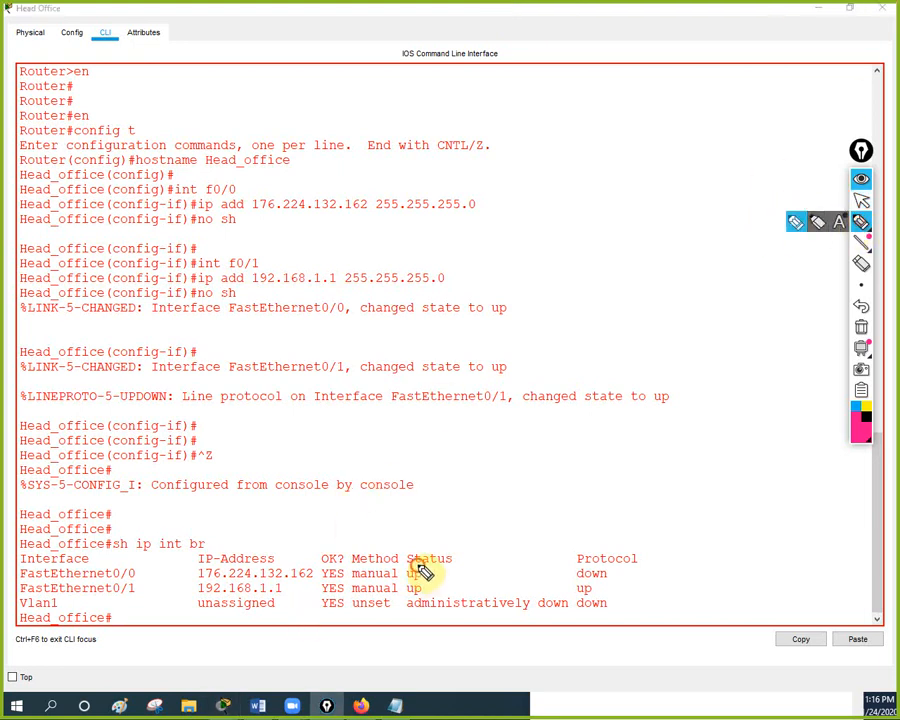
pyautogui.moveTo(408, 583)
pyautogui.mouseDown()
pyautogui.moveTo(422, 575)
pyautogui.moveTo(405, 590)
pyautogui.mouseUp()
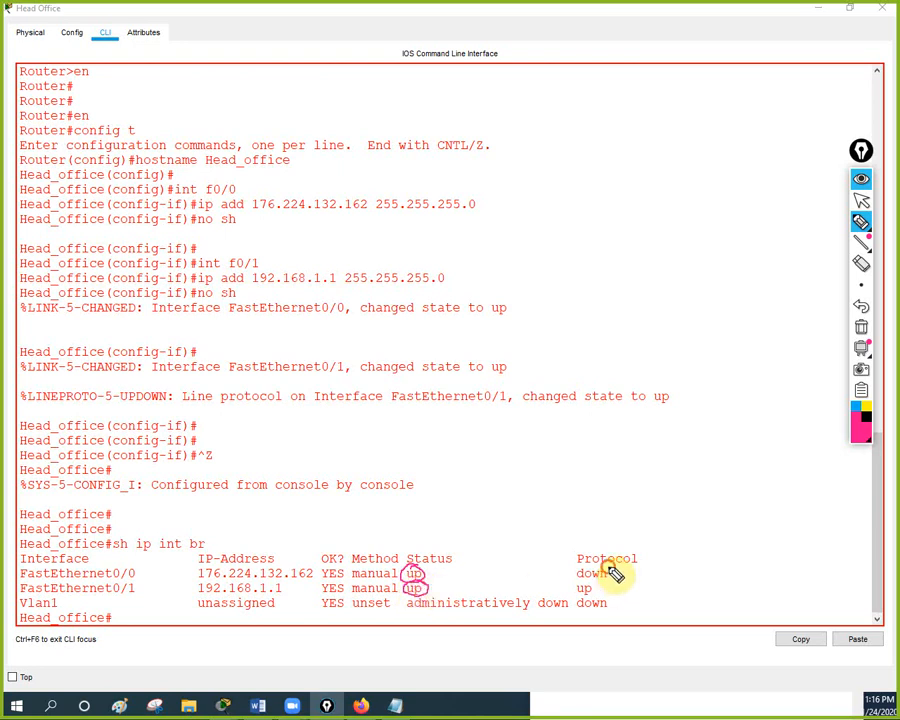
pyautogui.moveTo(588, 571)
pyautogui.mouseDown()
pyautogui.moveTo(583, 587)
pyautogui.moveTo(623, 577)
pyautogui.moveTo(581, 597)
pyautogui.moveTo(590, 586)
pyautogui.mouseUp()
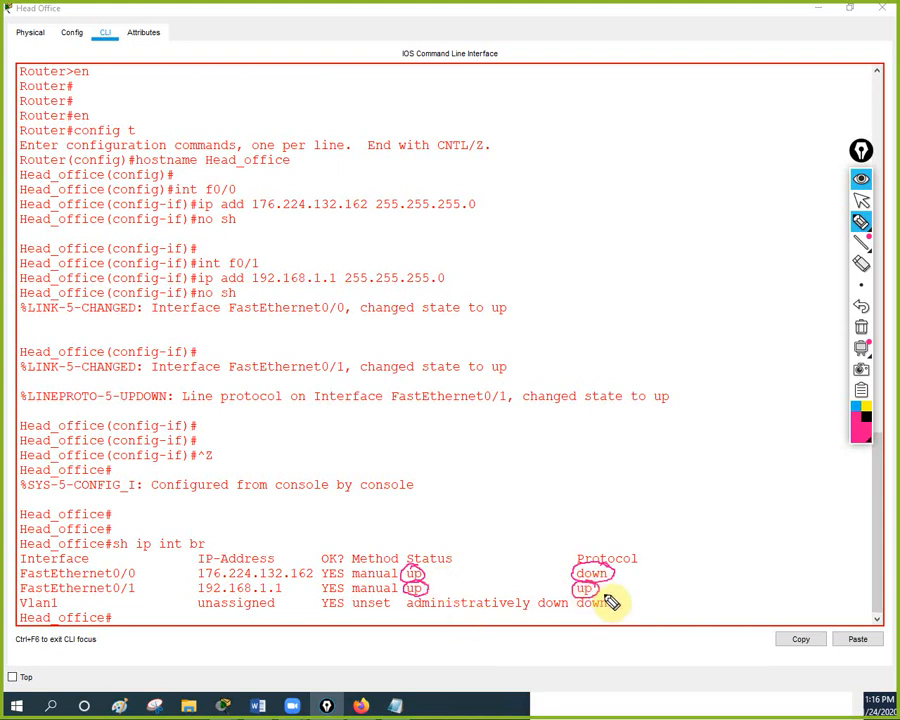
pyautogui.moveTo(604, 591); pyautogui.dragTo(630, 577)
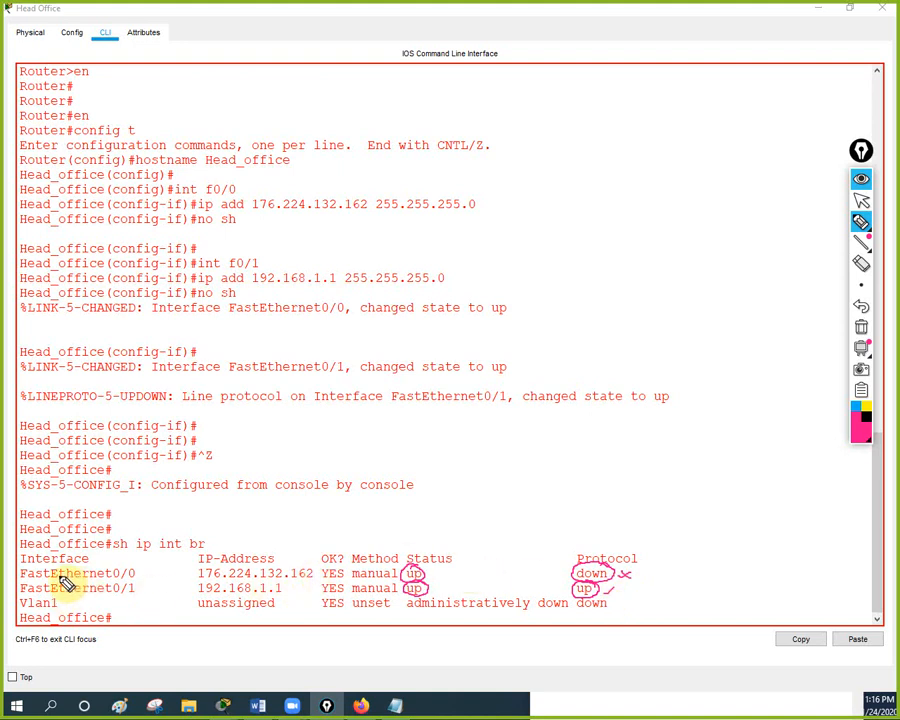
pyautogui.moveTo(140, 574); pyautogui.dragTo(151, 566)
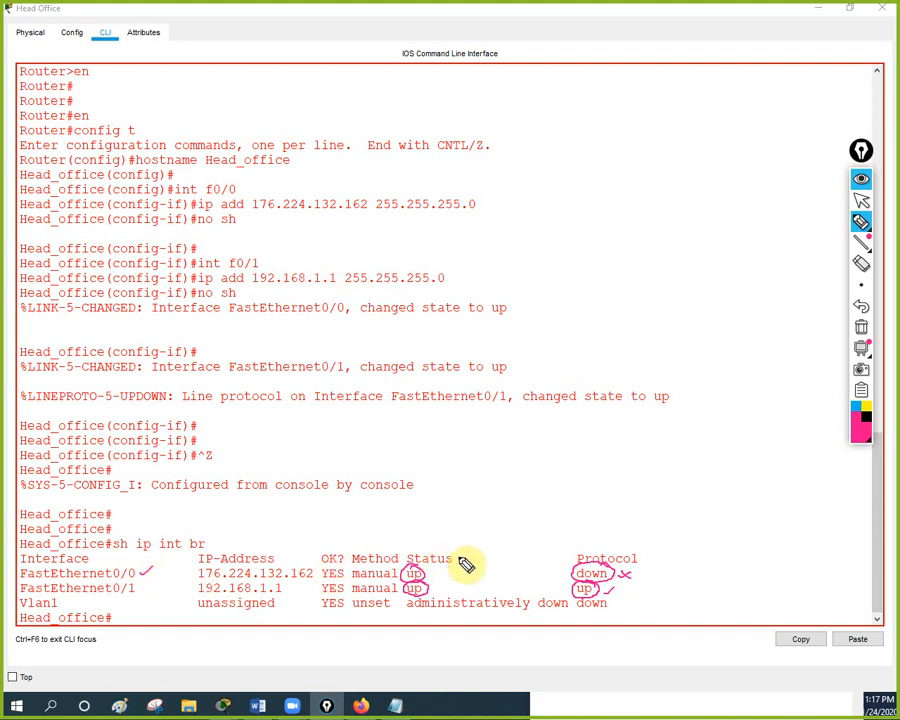
pyautogui.moveTo(640, 568)
pyautogui.mouseDown()
pyautogui.moveTo(647, 578)
pyautogui.moveTo(708, 550)
pyautogui.mouseUp()
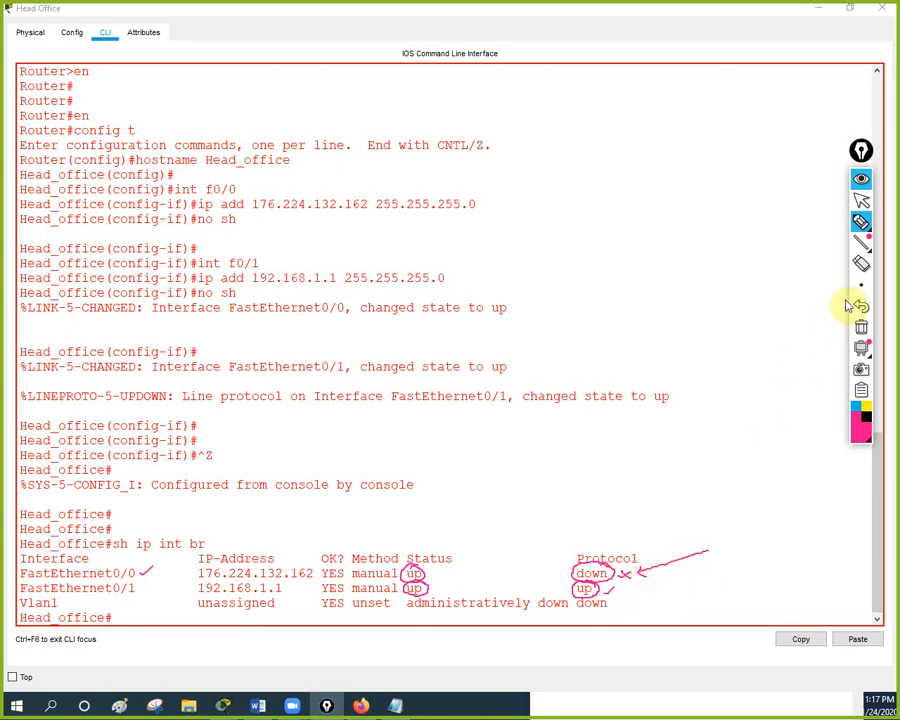
pyautogui.click(861, 327)
pyautogui.click(861, 202)
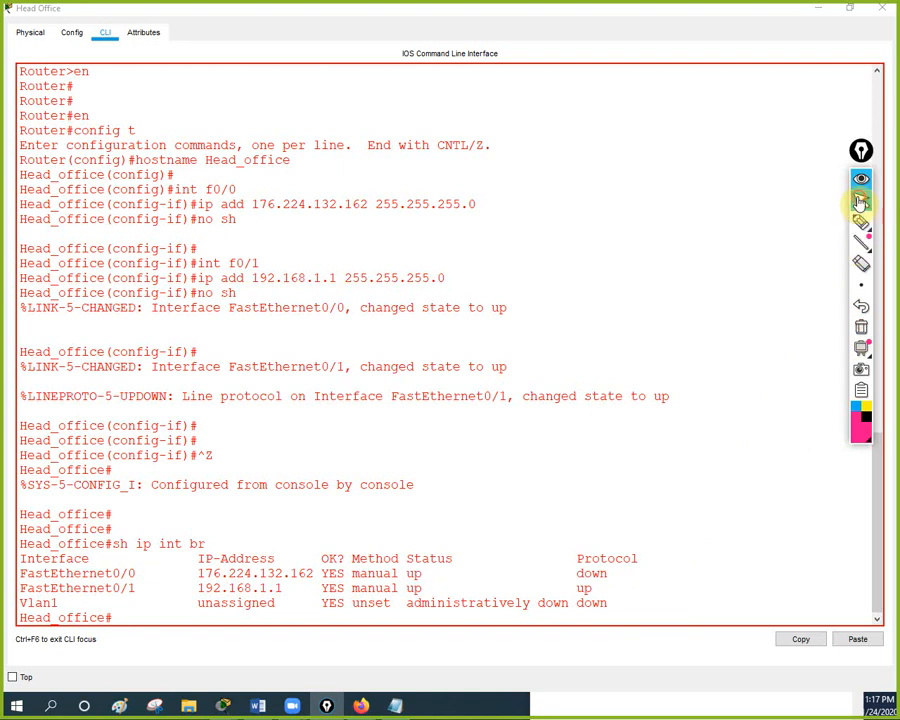
# Minimize the Head Office router window and open the Branch Office router's command line, maximized.
pyautogui.click(820, 7)
pyautogui.click(606, 143)
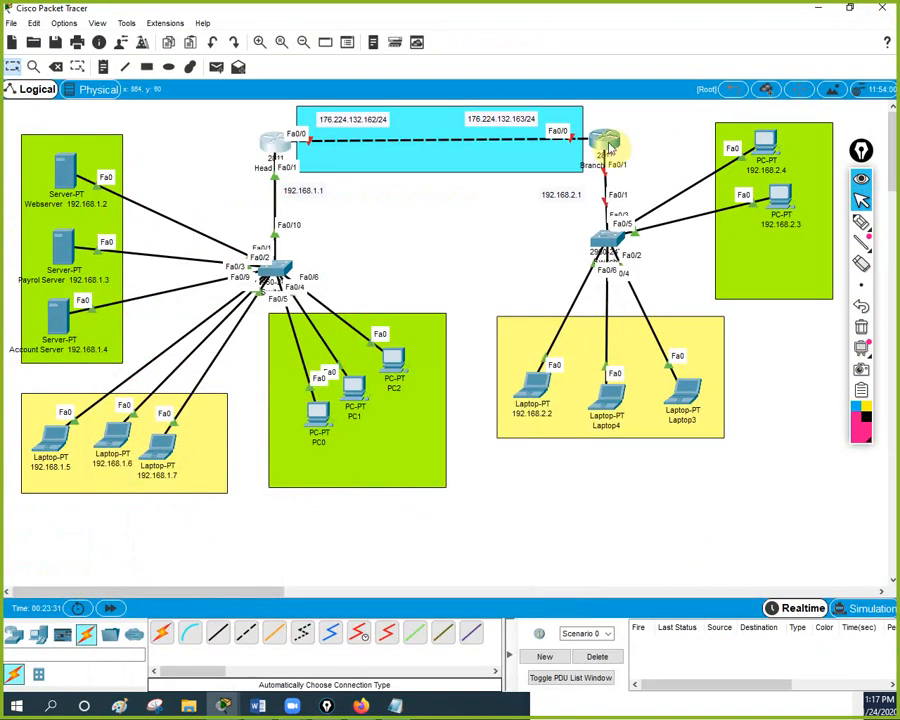
pyautogui.click(359, 182)
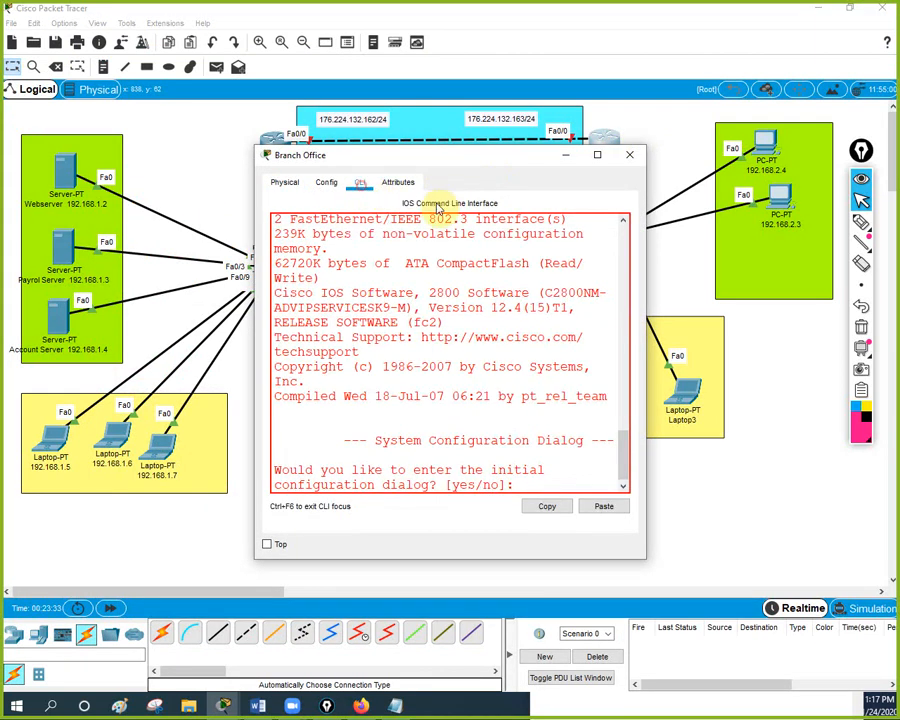
pyautogui.moveTo(649, 257); pyautogui.dragTo(823, 257)
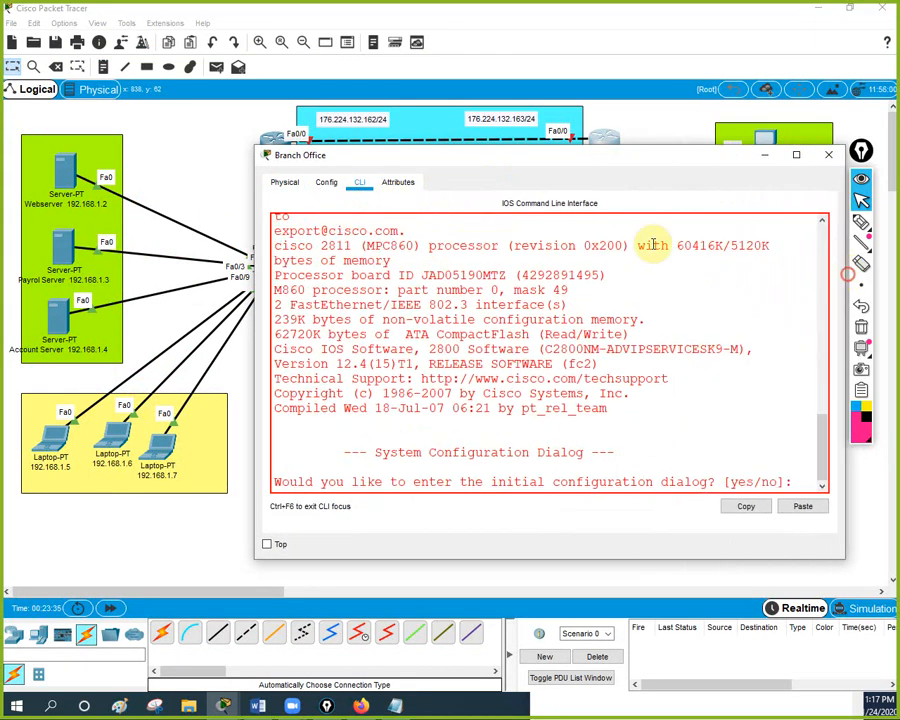
pyautogui.click(797, 155)
# Switch to Notepad and copy the complete Branch_office configuration block through its final no sh.
pyautogui.click(395, 706)
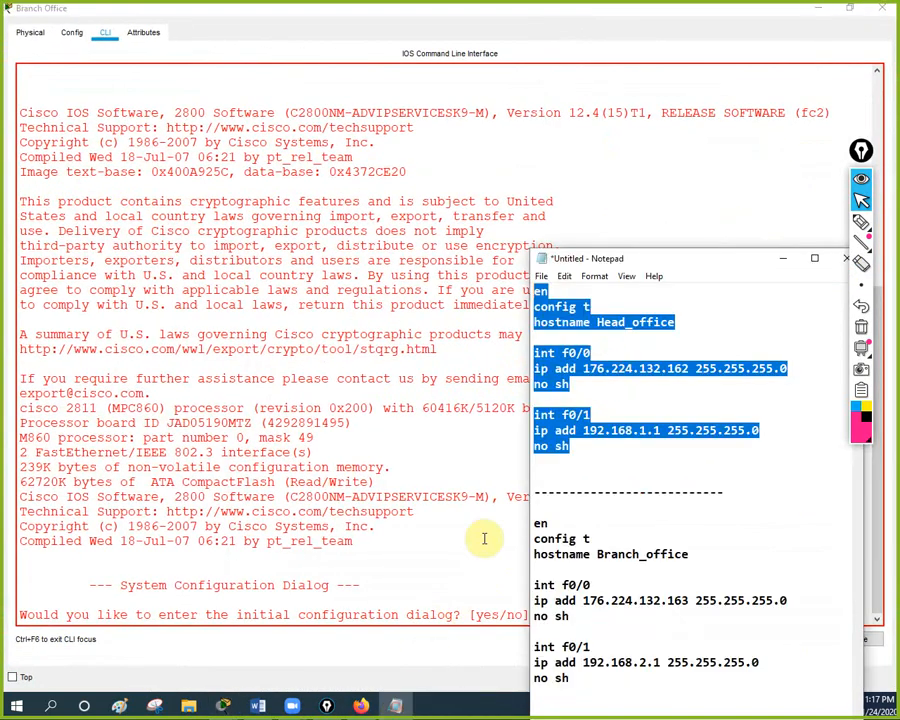
pyautogui.moveTo(566, 678); pyautogui.dragTo(536, 526)
pyautogui.rightClick(536, 526)
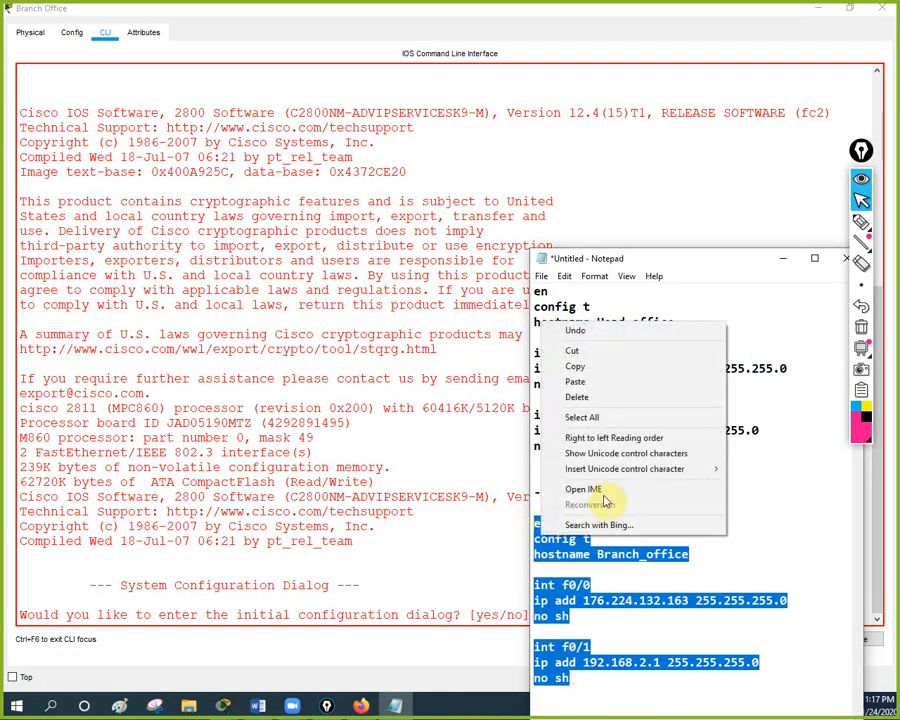
pyautogui.click(625, 367)
# Answer no to the Branch Office router's initial configuration dialog and bring up its user EXEC prompt.
pyautogui.click(438, 494)
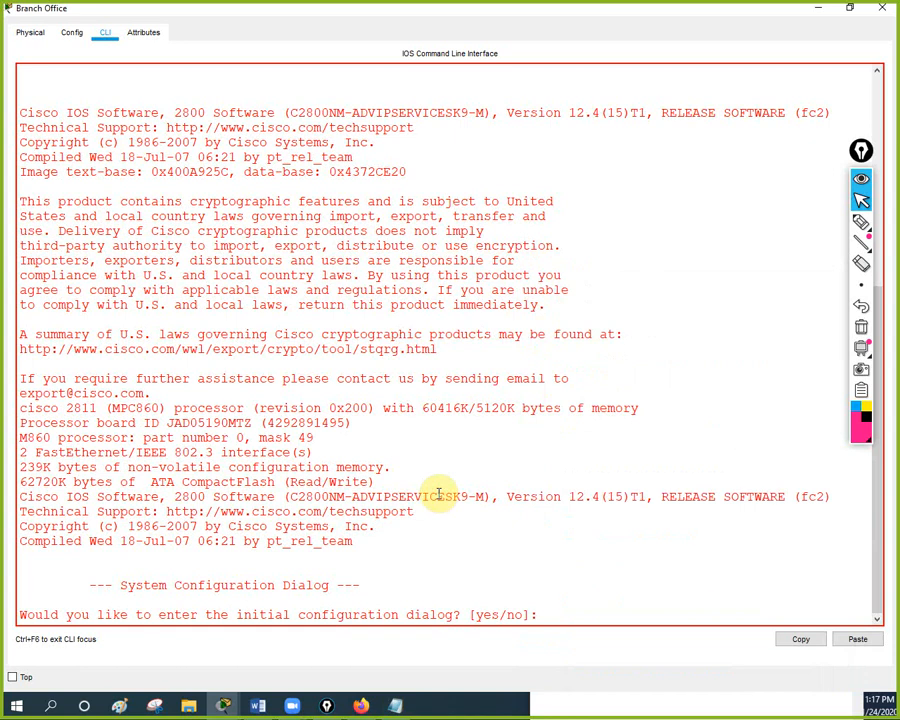
pyautogui.write('no')
pyautogui.press('Return')
pyautogui.press('Return')
pyautogui.press('Return')
pyautogui.press('Return')
pyautogui.press('Return')
pyautogui.press('Return')
pyautogui.press('Return')
pyautogui.press('Return')
pyautogui.press('Return')
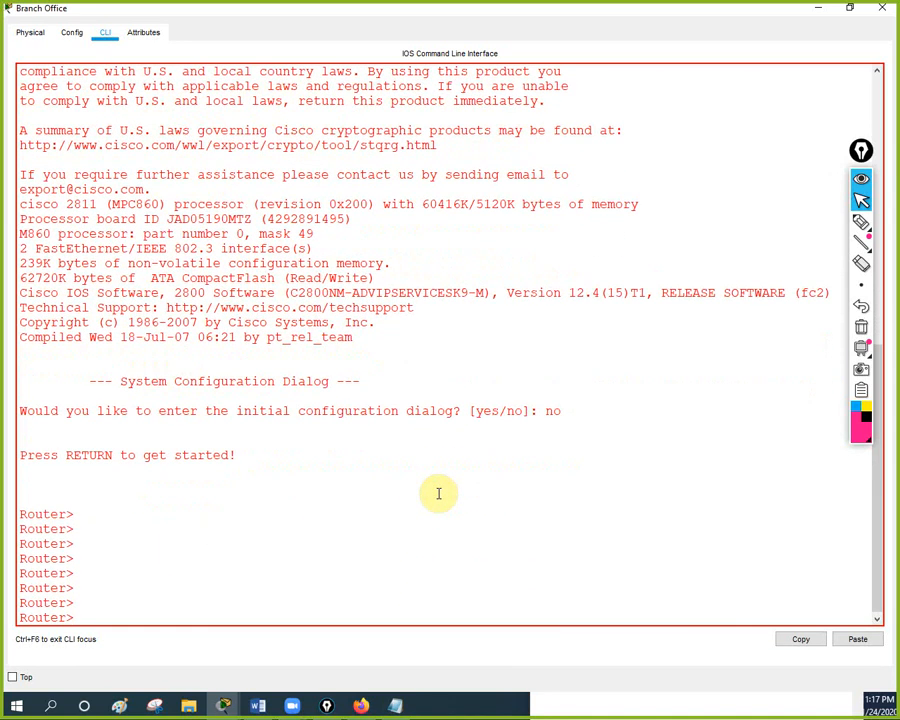
pyautogui.write('eb')
pyautogui.press('Return')
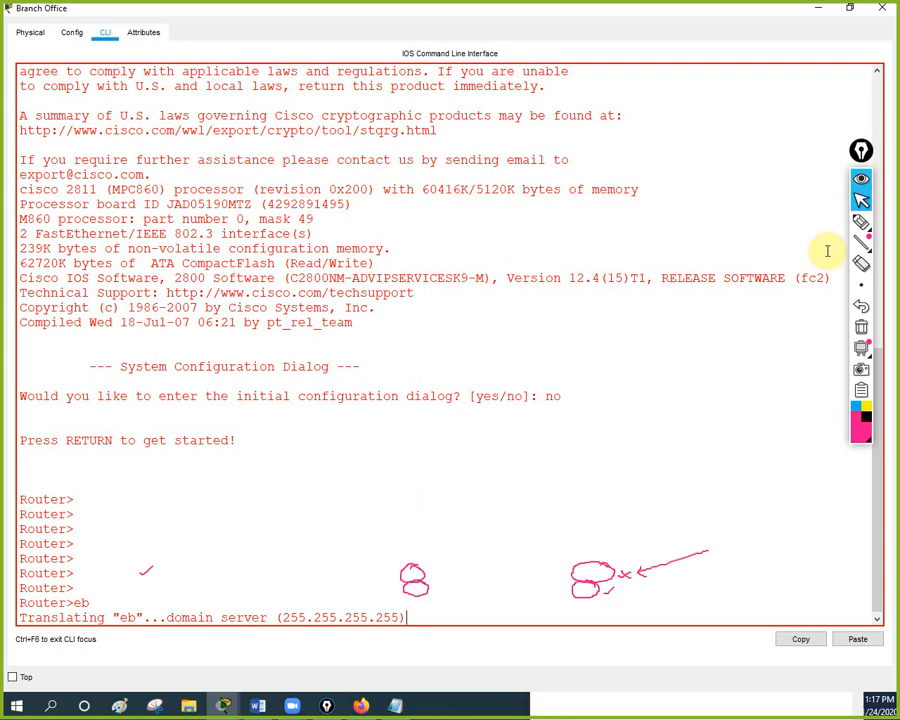
pyautogui.click(864, 328)
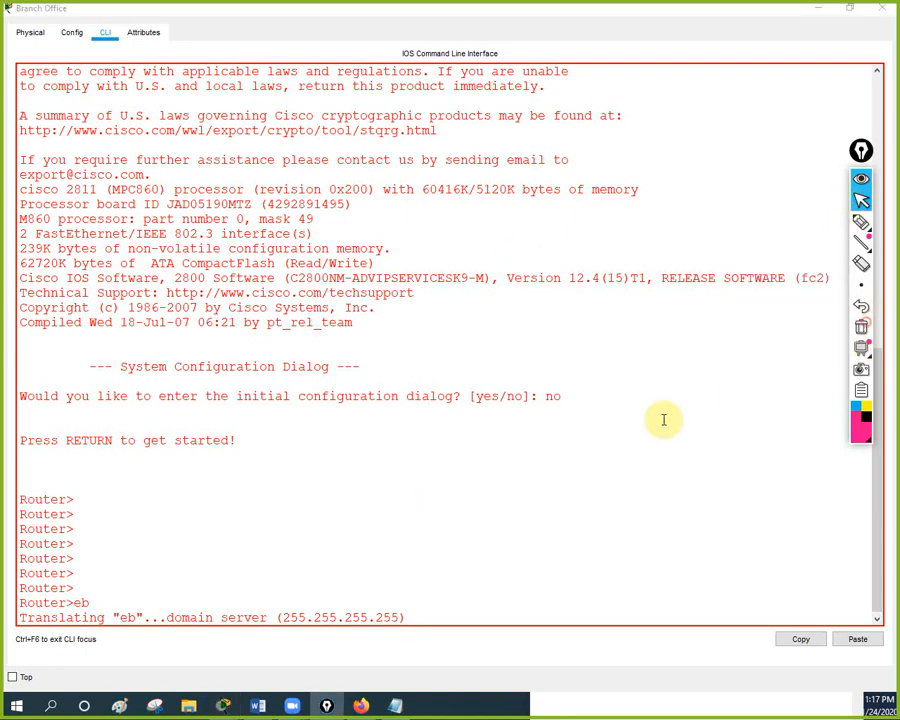
# Fast-forward the simulation time past the pending domain lookup and reopen the Branch Office router's command line, maximized.
pyautogui.click(872, 10)
pyautogui.click(125, 614)
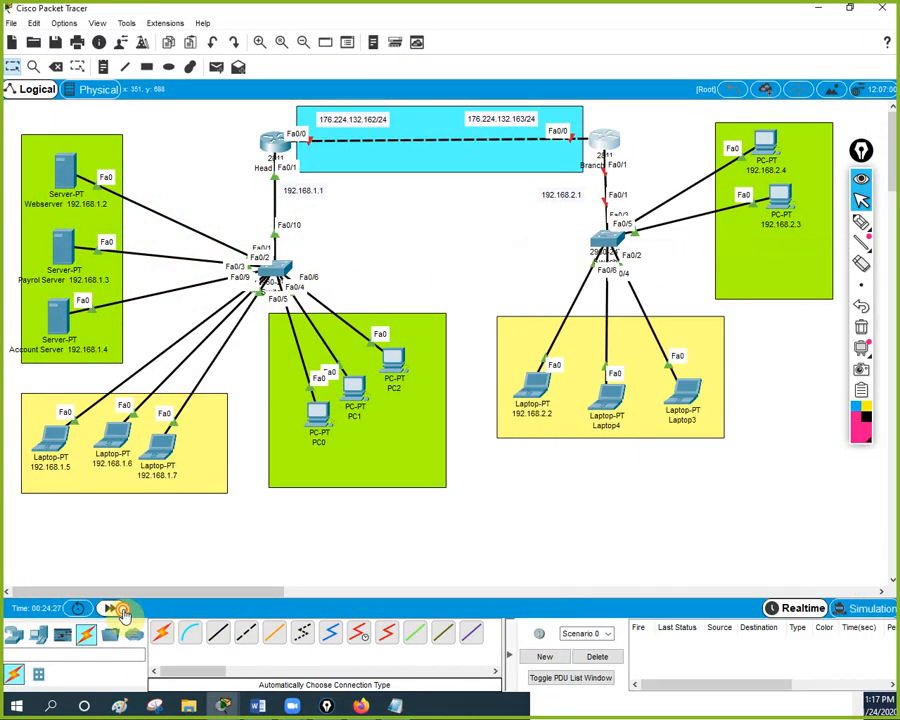
pyautogui.click(618, 144)
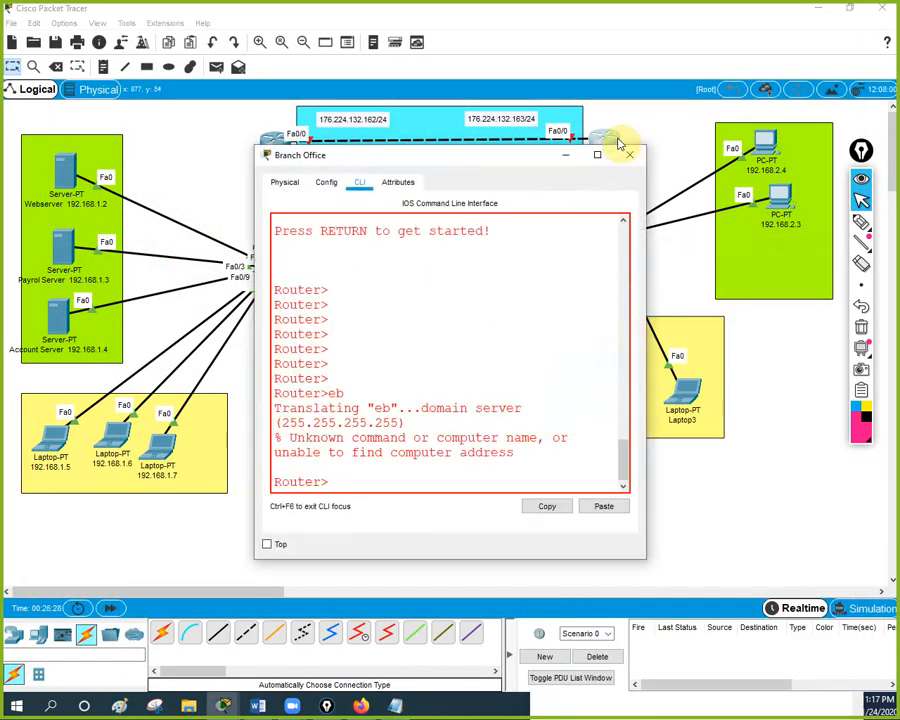
pyautogui.click(597, 154)
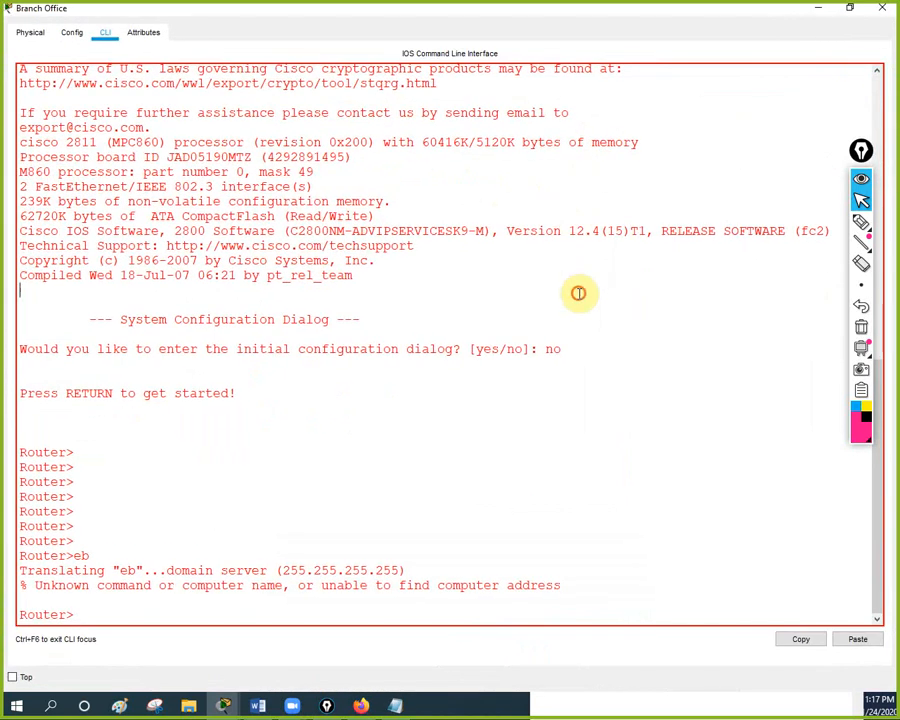
# Paste the Branch_office script, configuring f0/0 as 176.224.132.163 and f0/1 as 192.168.2.1, both with mask 255.255.255.0, and enabling them.
pyautogui.rightClick(590, 300)
pyautogui.click(600, 316)
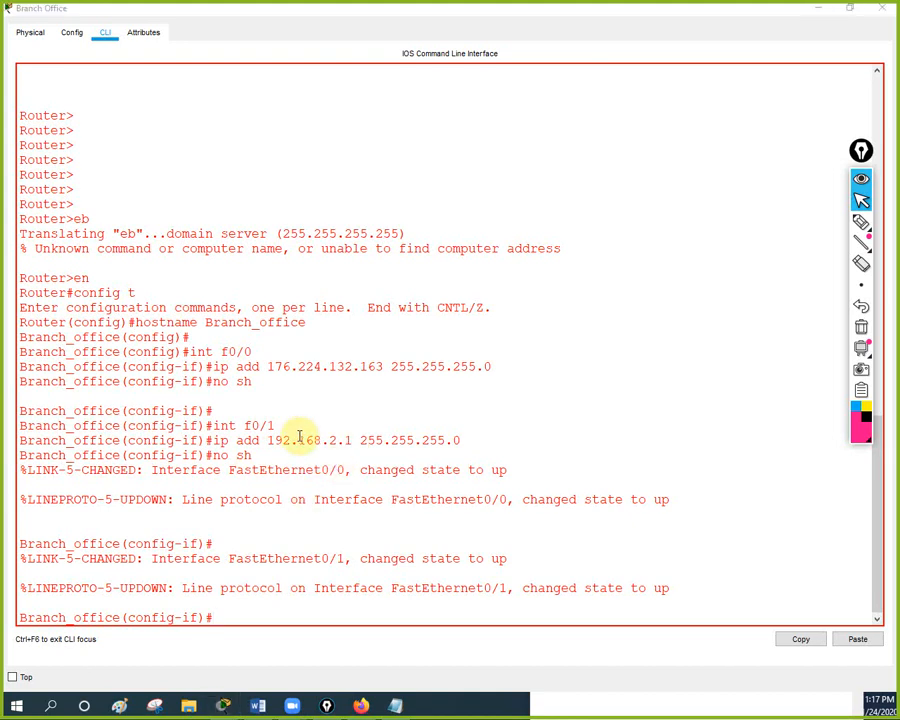
pyautogui.scroll(-1, 197, 391)
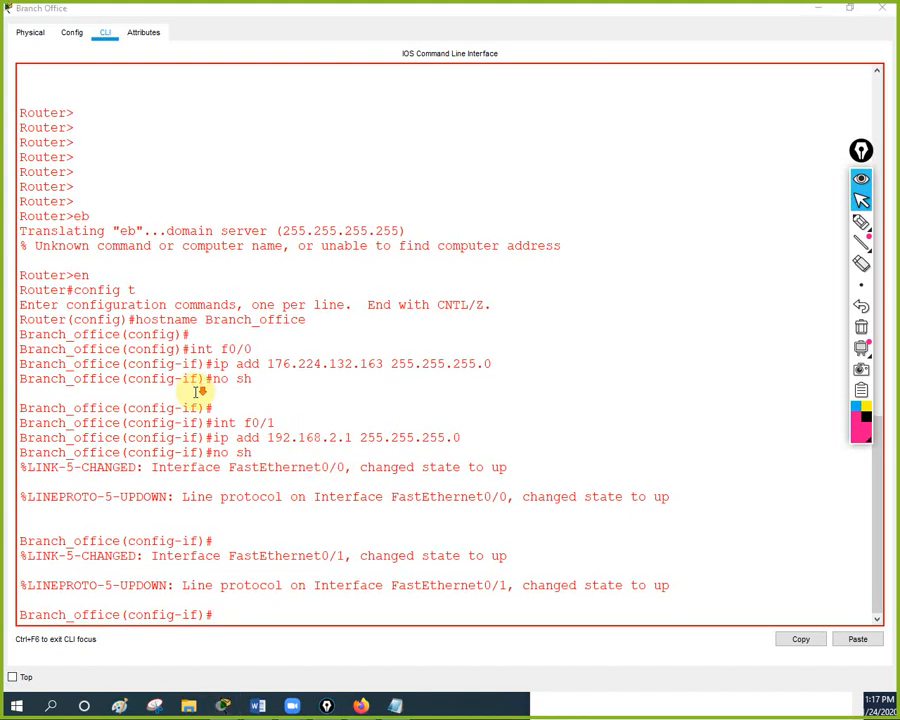
# Leave configuration mode on the Branch Office router and list its interface summary with sh ip int br.
pyautogui.click(230, 508)
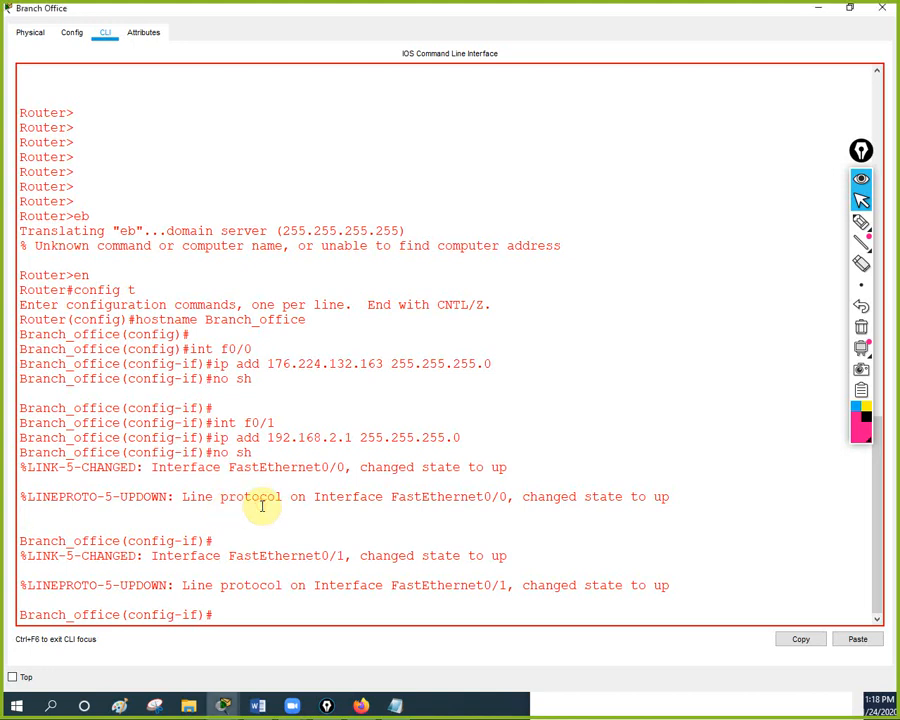
pyautogui.hotkey('ctrl', 'z')
pyautogui.press('Return')
pyautogui.press('Return')
pyautogui.press('Return')
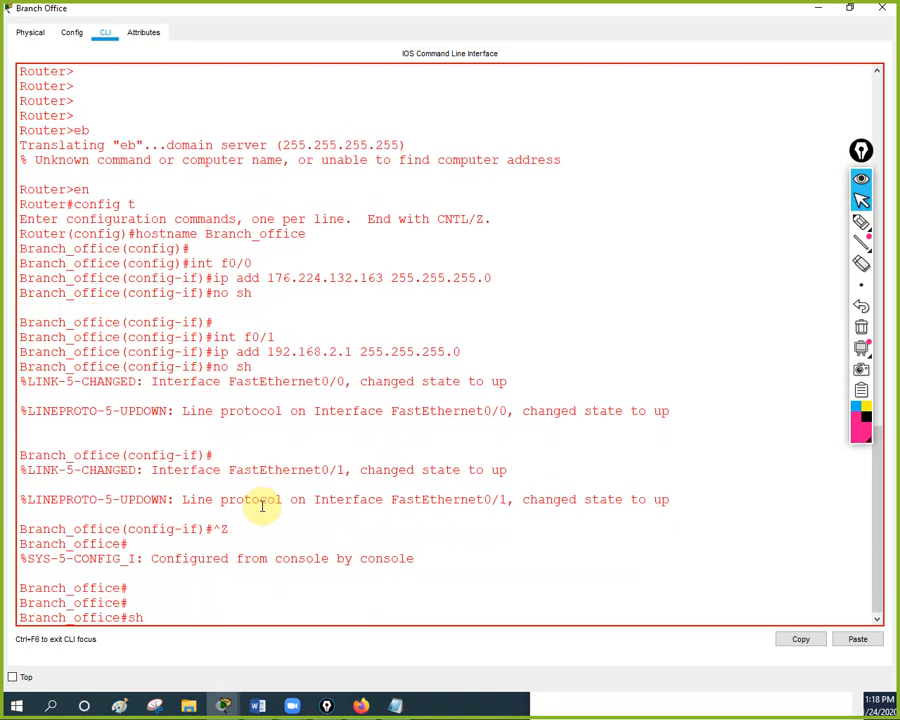
pyautogui.write('sh ip int br')
pyautogui.press('Return')
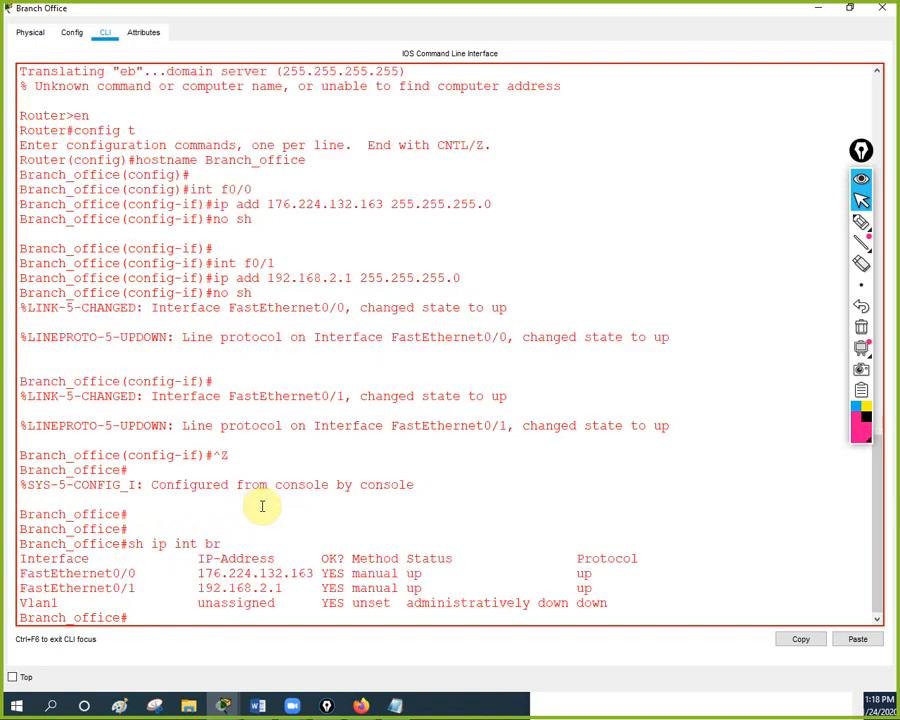
# Check the status and protocol entries of the Branch Office router's FastEthernet interfaces and close the router window.
pyautogui.doubleClick(413, 573)
pyautogui.doubleClick(584, 588)
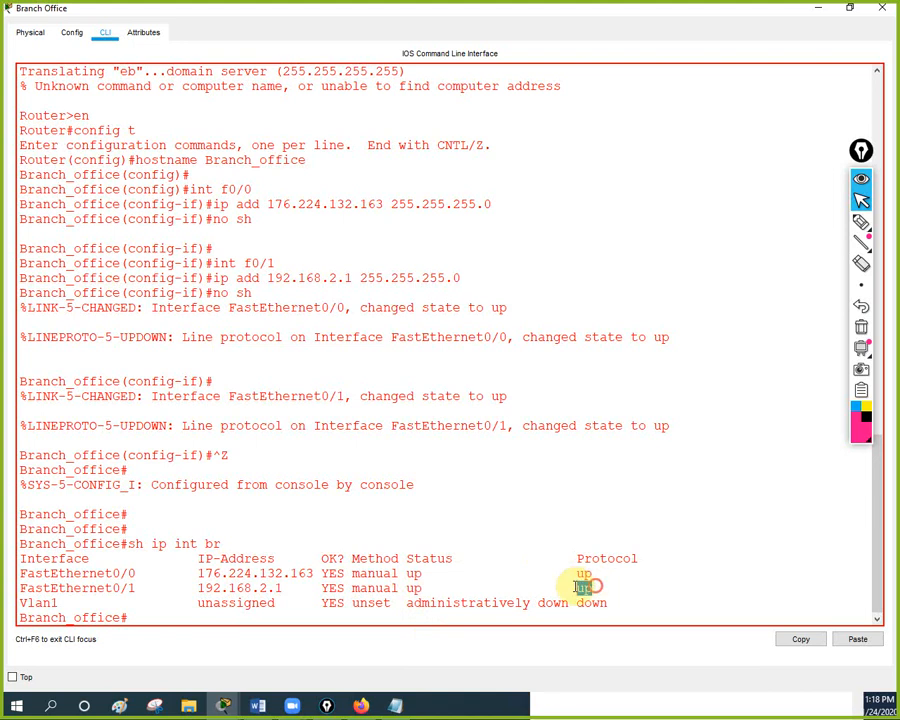
pyautogui.moveTo(438, 589); pyautogui.dragTo(407, 584)
pyautogui.click(608, 555)
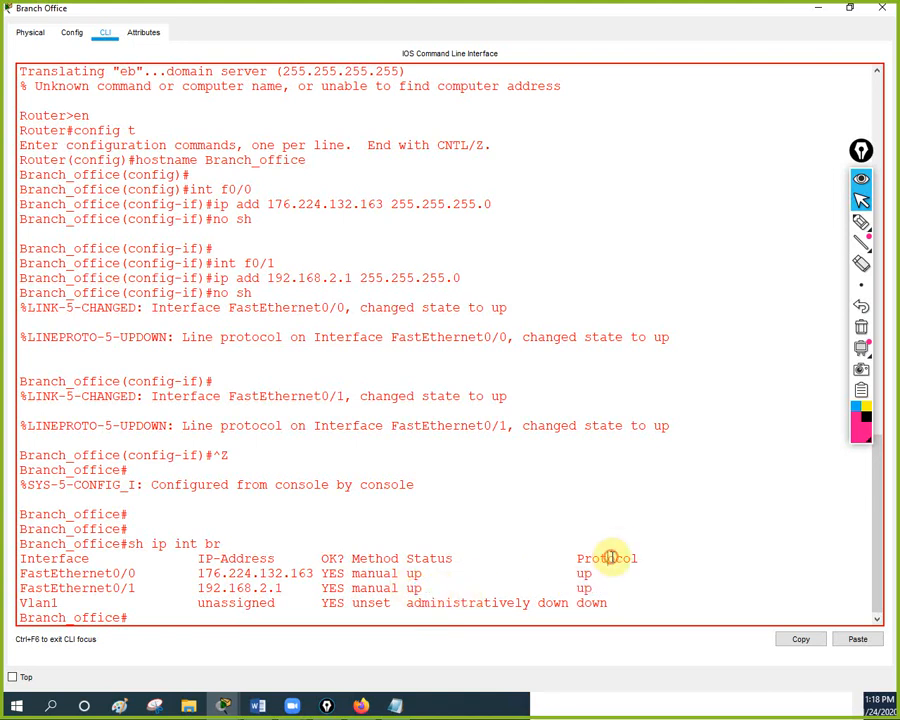
pyautogui.click(885, 7)
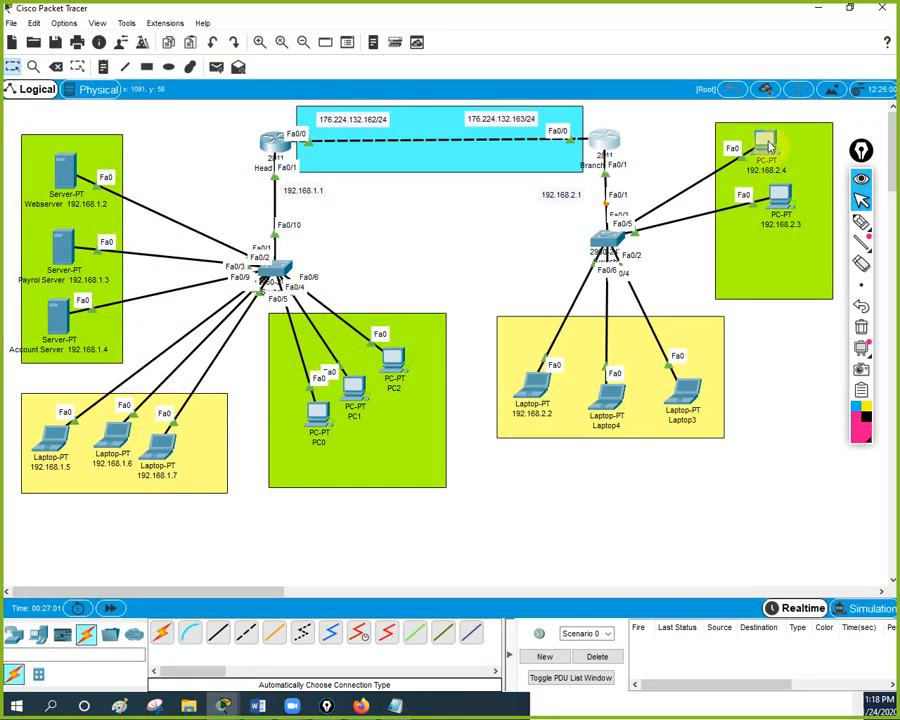
# Open the command prompt of PC 192.168.2.4 and reposition and widen its window, keeping the servers and routers in view.
pyautogui.click(766, 147)
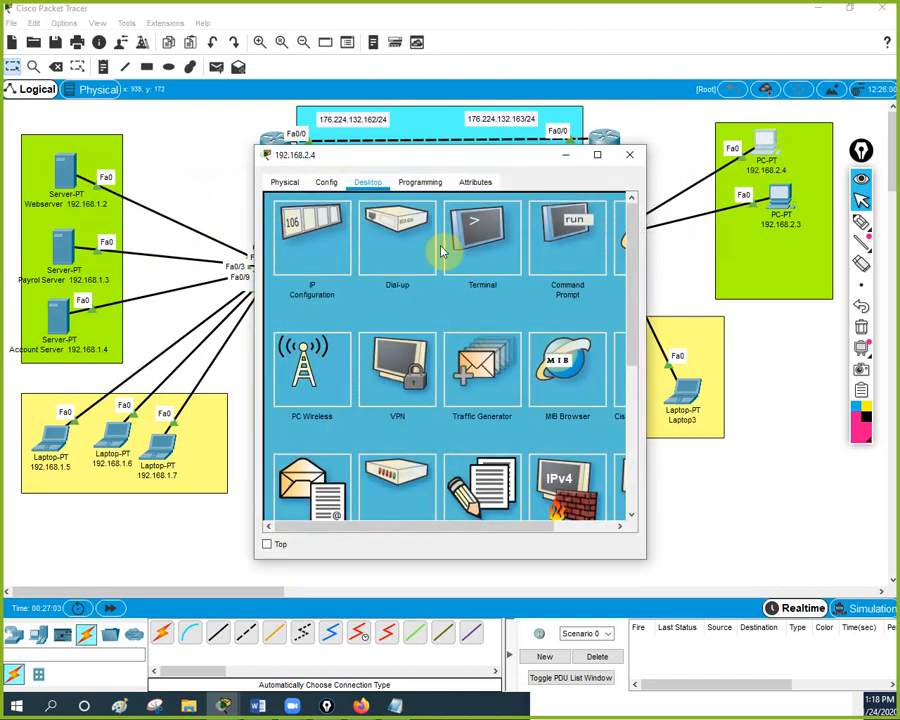
pyautogui.click(565, 250)
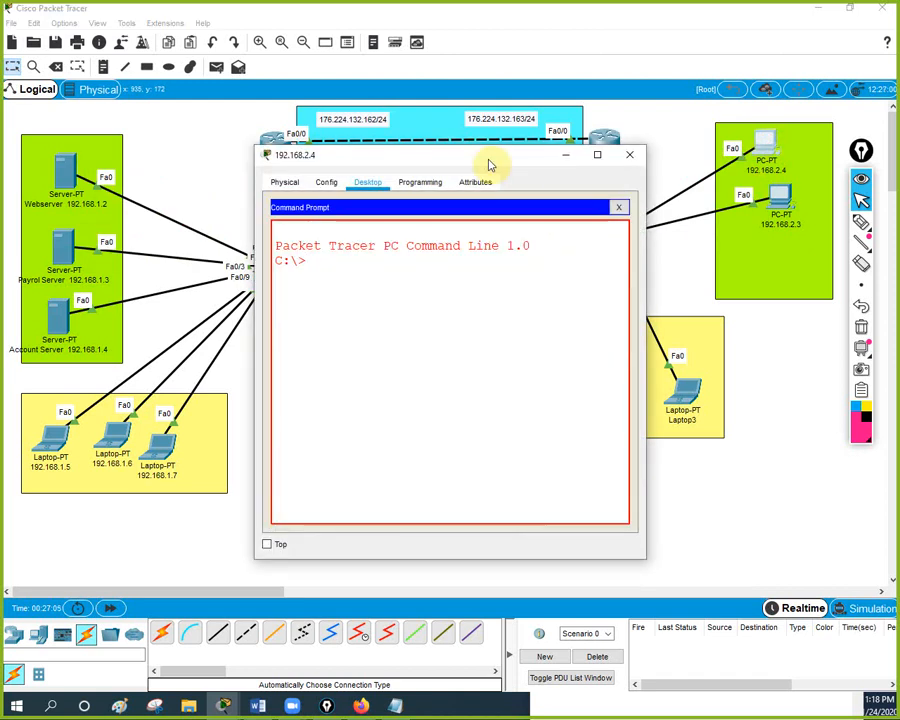
pyautogui.moveTo(488, 161); pyautogui.dragTo(605, 250)
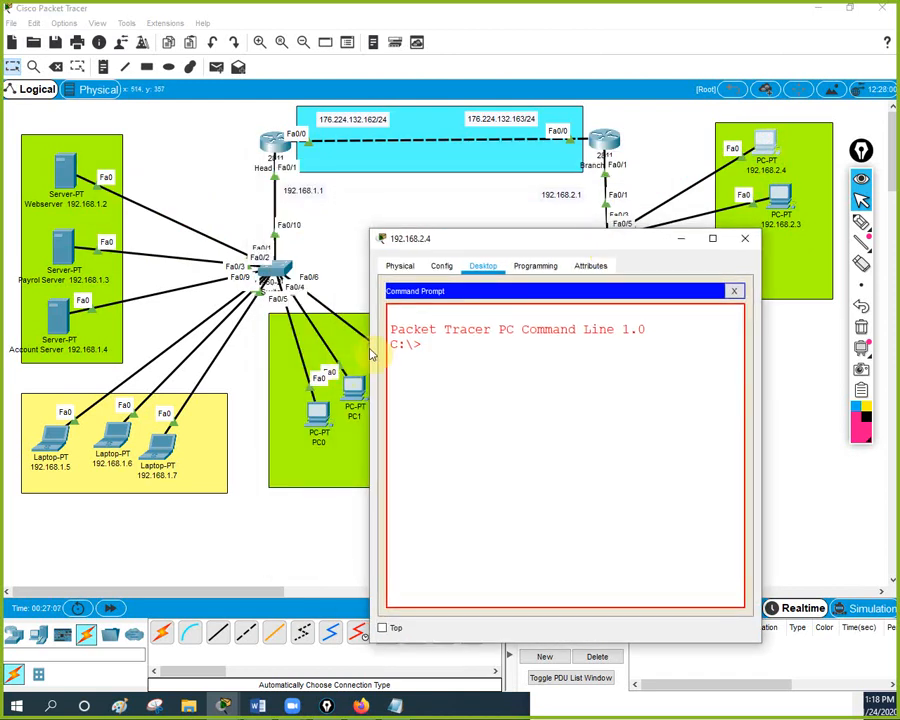
pyautogui.moveTo(370, 352); pyautogui.dragTo(264, 338)
pyautogui.click(399, 356)
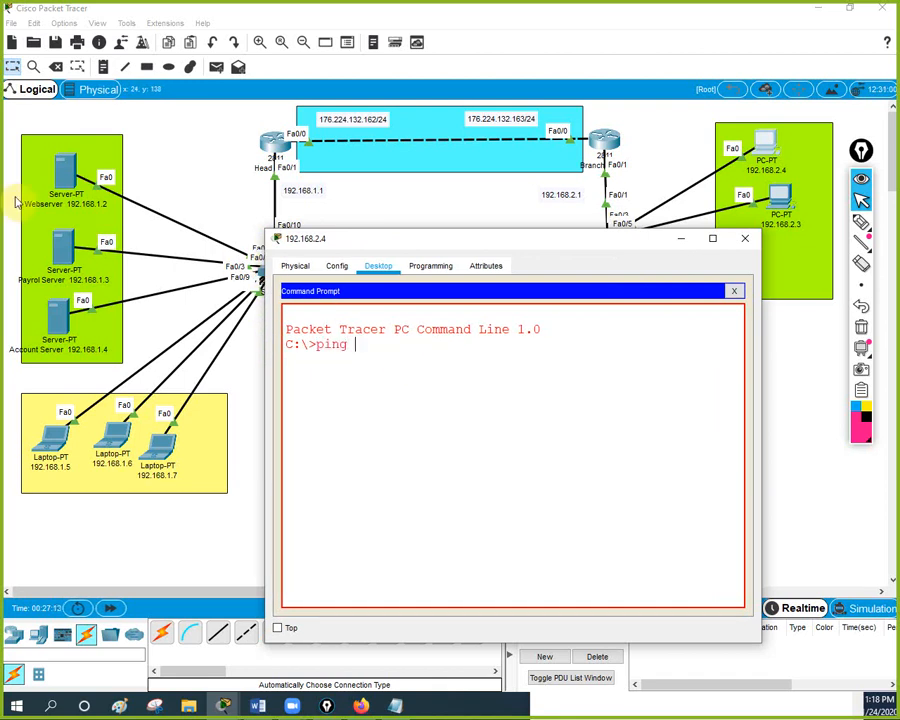
# Ping the web server at 192.168.1.2 from PC 192.168.2.4, highlight the replies, and minimize the PC window.
pyautogui.write('ping')
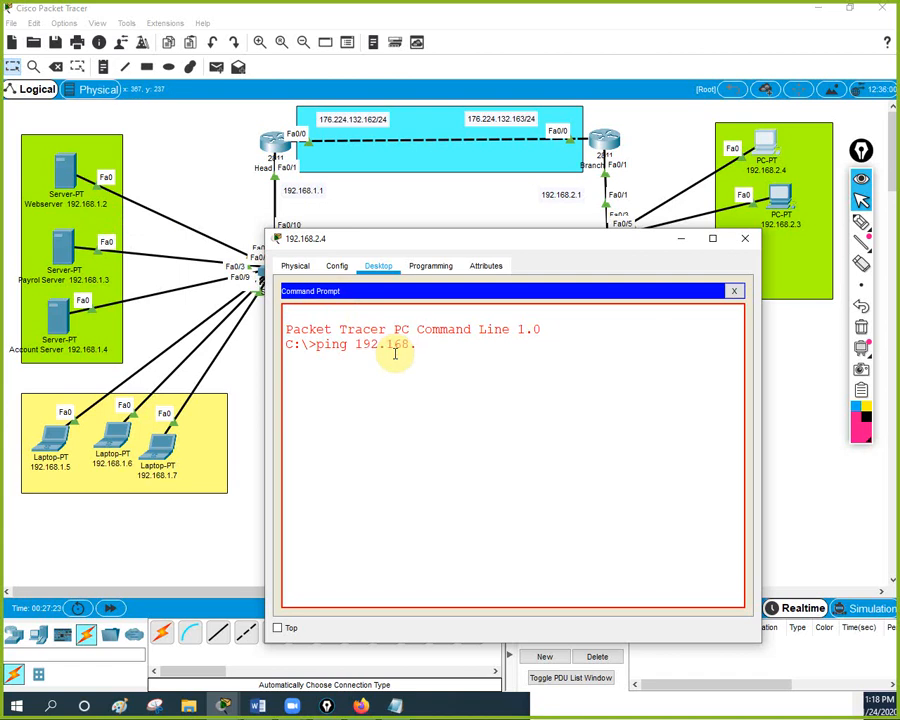
pyautogui.press('Return')
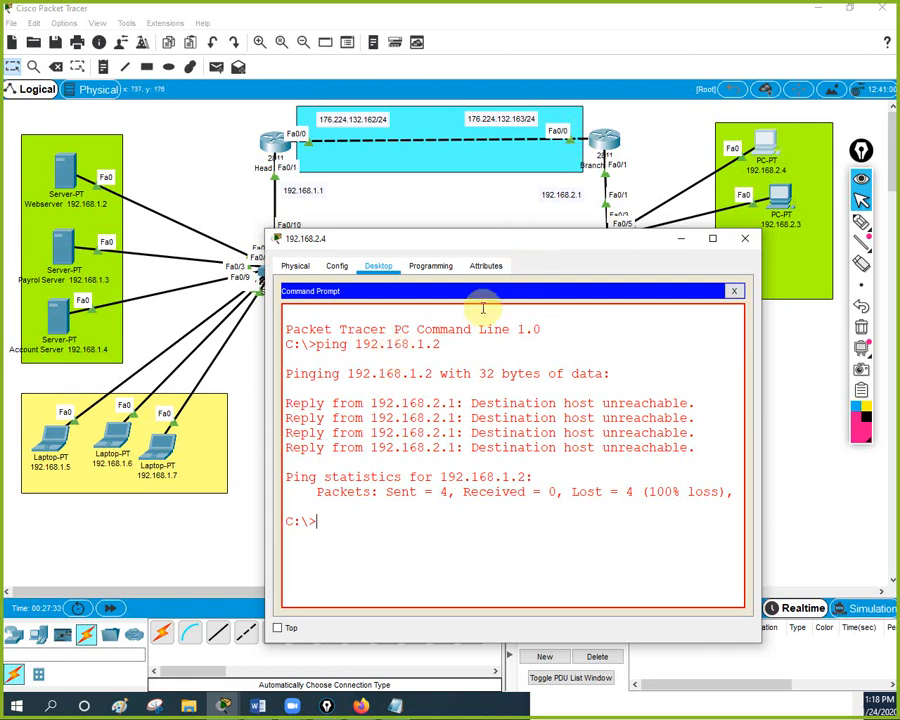
pyautogui.moveTo(688, 447); pyautogui.dragTo(283, 402)
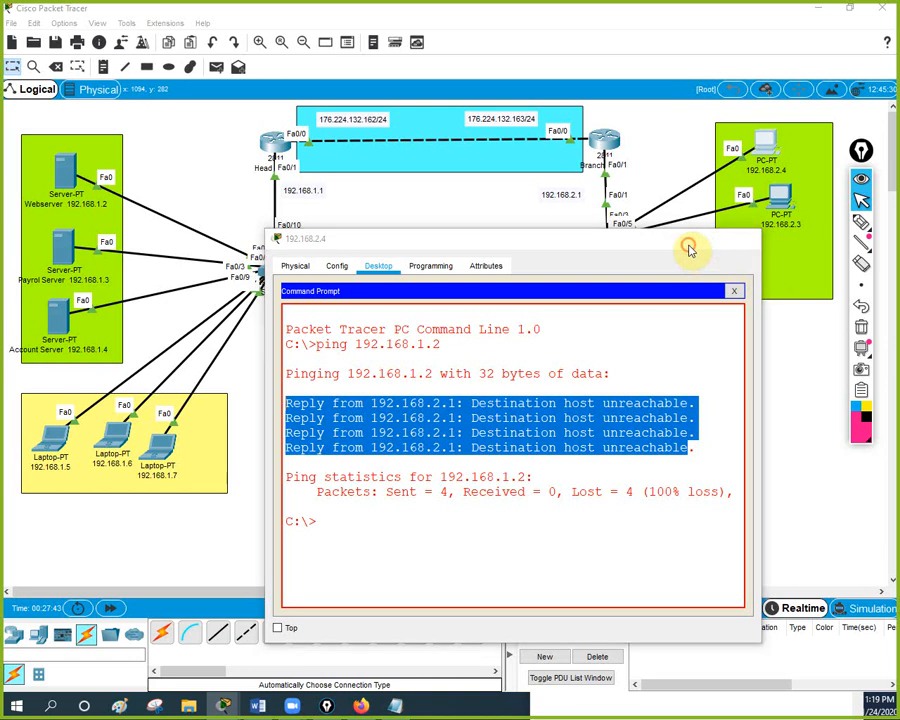
pyautogui.click(682, 239)
# Handwrite HQ and the branch initials beside the two routers with the annotation pen and outline the link between them.
pyautogui.click(861, 221)
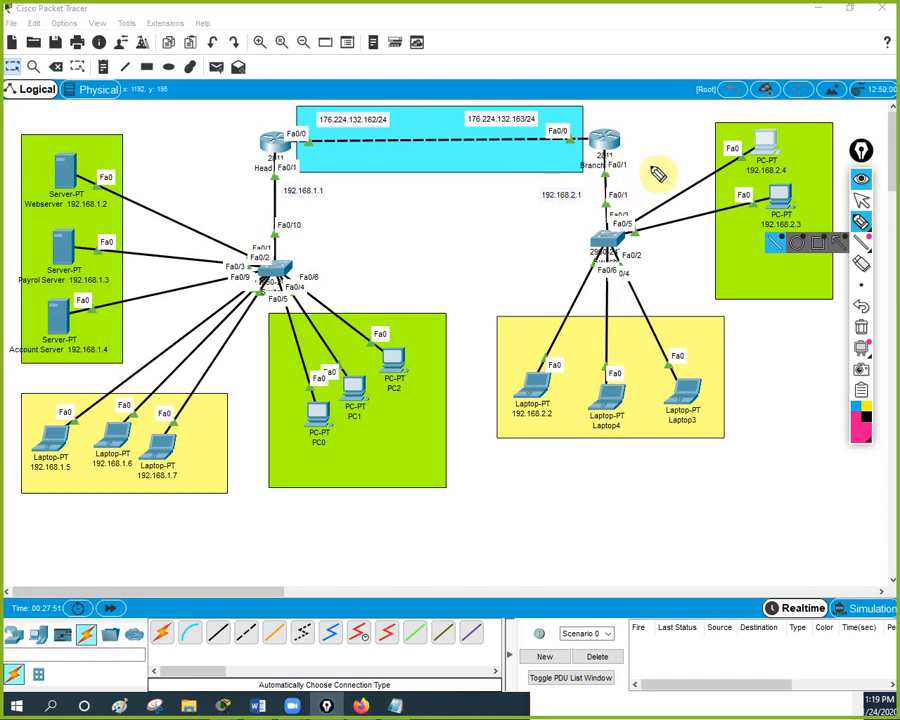
pyautogui.click(849, 223)
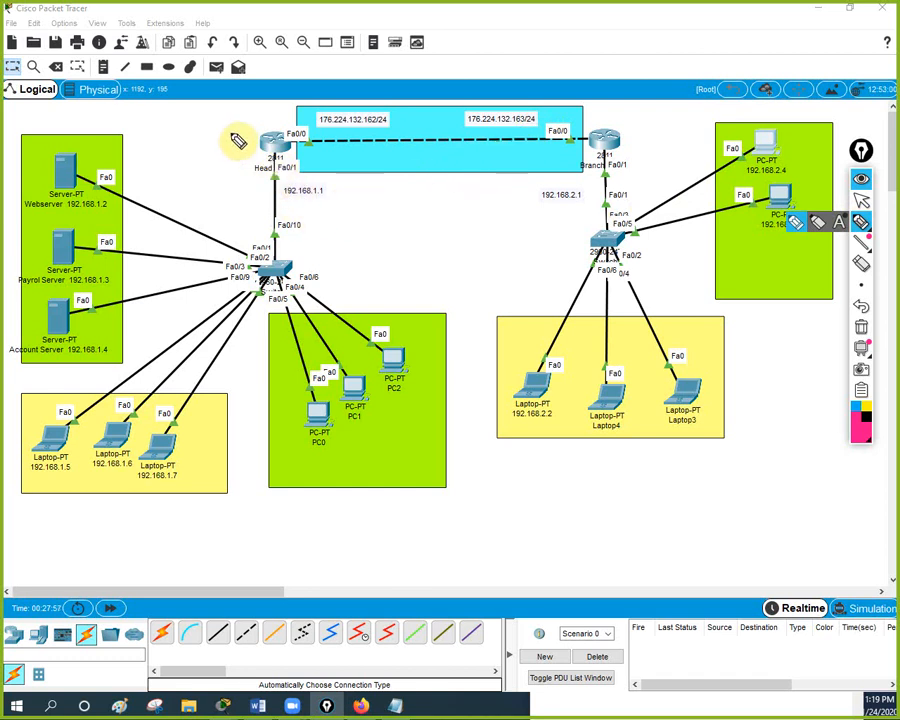
pyautogui.moveTo(229, 120)
pyautogui.mouseDown()
pyautogui.moveTo(231, 148)
pyautogui.moveTo(244, 144)
pyautogui.moveTo(259, 113)
pyautogui.mouseUp()
pyautogui.moveTo(259, 123); pyautogui.dragTo(271, 142)
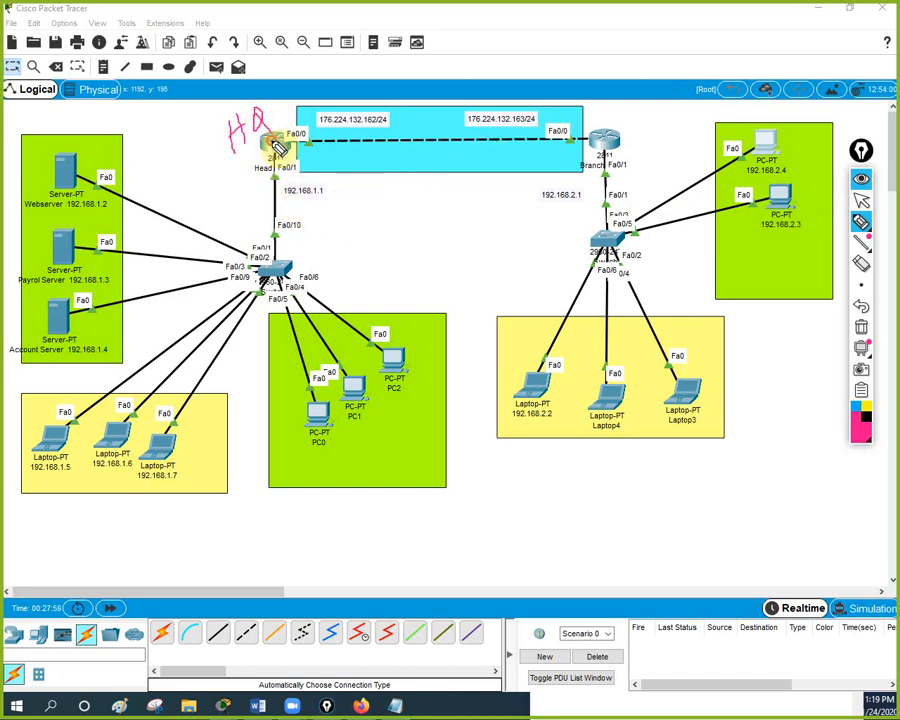
pyautogui.moveTo(634, 114)
pyautogui.mouseDown()
pyautogui.moveTo(634, 128)
pyautogui.moveTo(657, 124)
pyautogui.moveTo(660, 132)
pyautogui.moveTo(666, 120)
pyautogui.mouseUp()
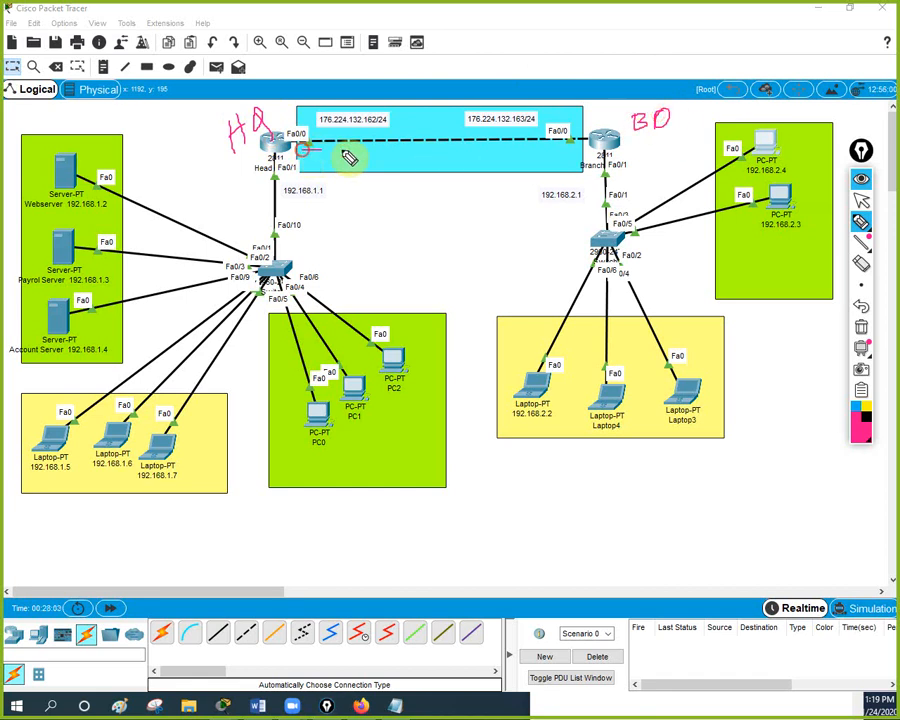
pyautogui.moveTo(349, 157)
pyautogui.mouseDown()
pyautogui.moveTo(506, 175)
pyautogui.moveTo(569, 145)
pyautogui.moveTo(556, 130)
pyautogui.moveTo(312, 122)
pyautogui.moveTo(338, 147)
pyautogui.mouseUp()
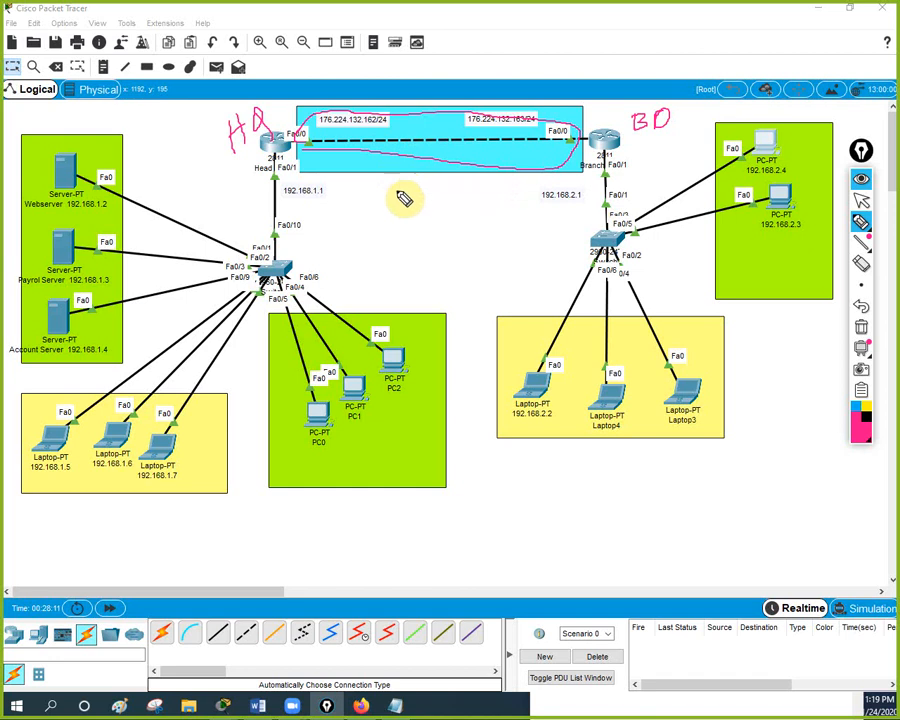
# Handwrite RIP, OSPF, BGP, EIGRP and static below the router link, crossing BGP and EIGRP and circling RIP and OSPF.
pyautogui.moveTo(398, 192)
pyautogui.mouseDown()
pyautogui.moveTo(394, 183)
pyautogui.moveTo(410, 185)
pyautogui.moveTo(410, 194)
pyautogui.moveTo(419, 188)
pyautogui.moveTo(411, 205)
pyautogui.moveTo(420, 214)
pyautogui.moveTo(441, 202)
pyautogui.moveTo(448, 213)
pyautogui.moveTo(428, 235)
pyautogui.moveTo(436, 243)
pyautogui.moveTo(456, 237)
pyautogui.moveTo(462, 222)
pyautogui.mouseUp()
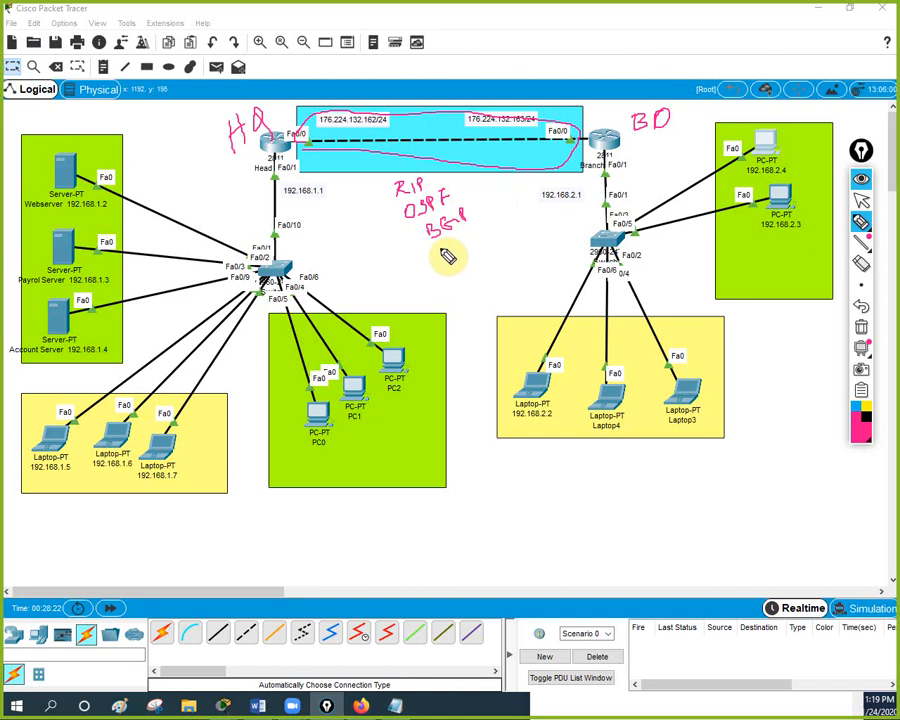
pyautogui.moveTo(442, 243); pyautogui.dragTo(456, 258)
pyautogui.moveTo(444, 252); pyautogui.dragTo(455, 240)
pyautogui.moveTo(461, 236); pyautogui.dragTo(463, 247)
pyautogui.moveTo(473, 228)
pyautogui.mouseDown()
pyautogui.moveTo(482, 235)
pyautogui.moveTo(505, 211)
pyautogui.moveTo(508, 221)
pyautogui.mouseUp()
pyautogui.moveTo(503, 210); pyautogui.dragTo(508, 216)
pyautogui.moveTo(412, 235)
pyautogui.mouseDown()
pyautogui.moveTo(442, 259)
pyautogui.moveTo(431, 262)
pyautogui.mouseUp()
pyautogui.moveTo(389, 181)
pyautogui.mouseDown()
pyautogui.moveTo(399, 223)
pyautogui.moveTo(452, 179)
pyautogui.moveTo(386, 186)
pyautogui.mouseUp()
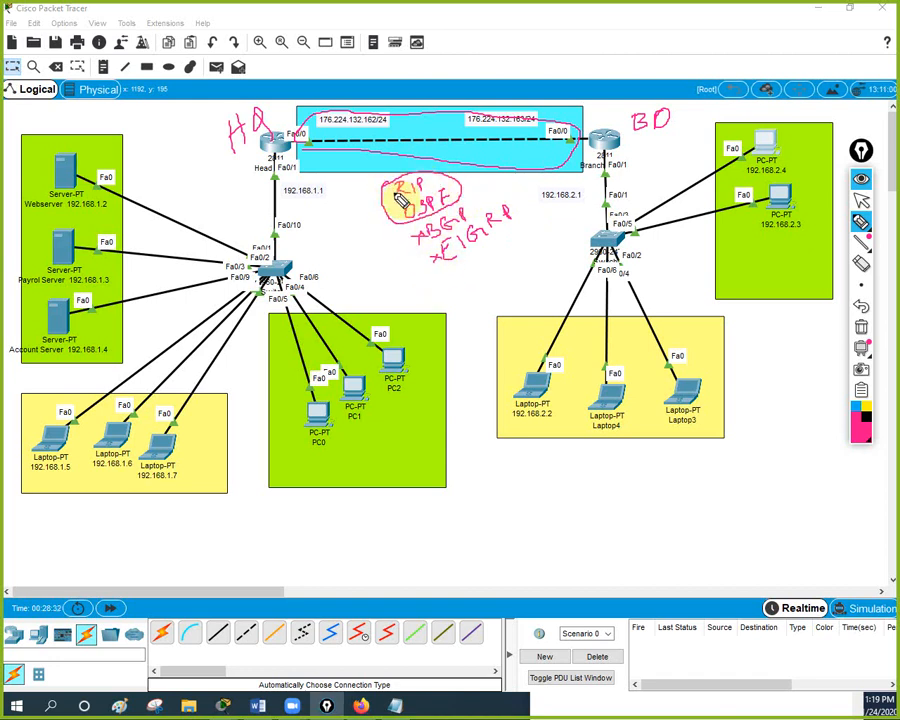
pyautogui.moveTo(460, 283)
pyautogui.mouseDown()
pyautogui.moveTo(478, 277)
pyautogui.moveTo(492, 248)
pyautogui.moveTo(518, 249)
pyautogui.moveTo(502, 245)
pyautogui.moveTo(474, 261)
pyautogui.mouseUp()
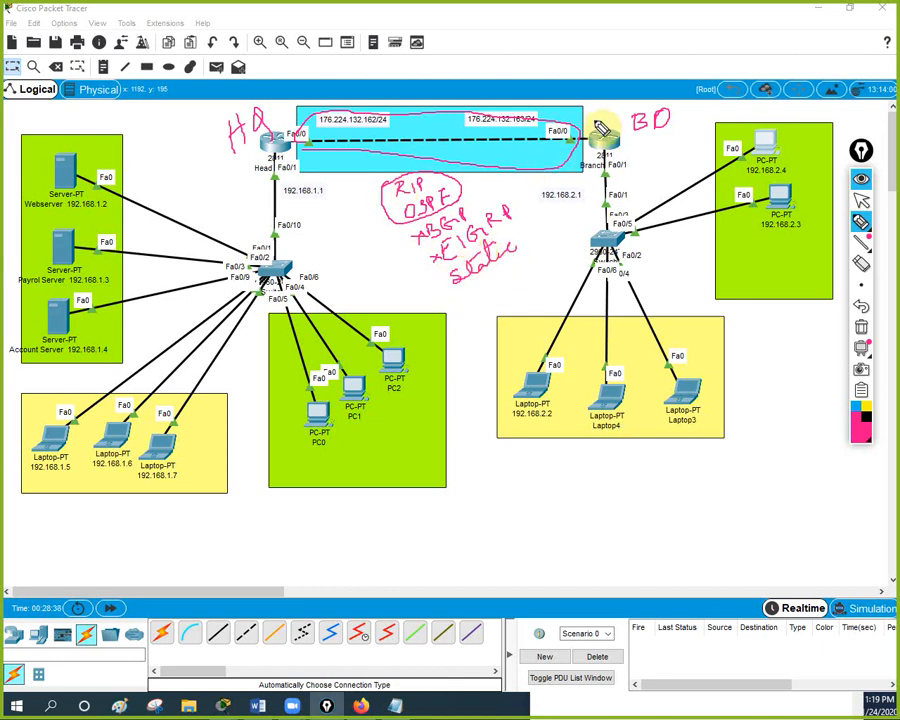
# Mark both routers with an R, circle 192.168.1.1 and 192.168.2.1, and draw an arrow towards the Head Office router.
pyautogui.moveTo(605, 108)
pyautogui.mouseDown()
pyautogui.moveTo(603, 124)
pyautogui.moveTo(617, 124)
pyautogui.mouseUp()
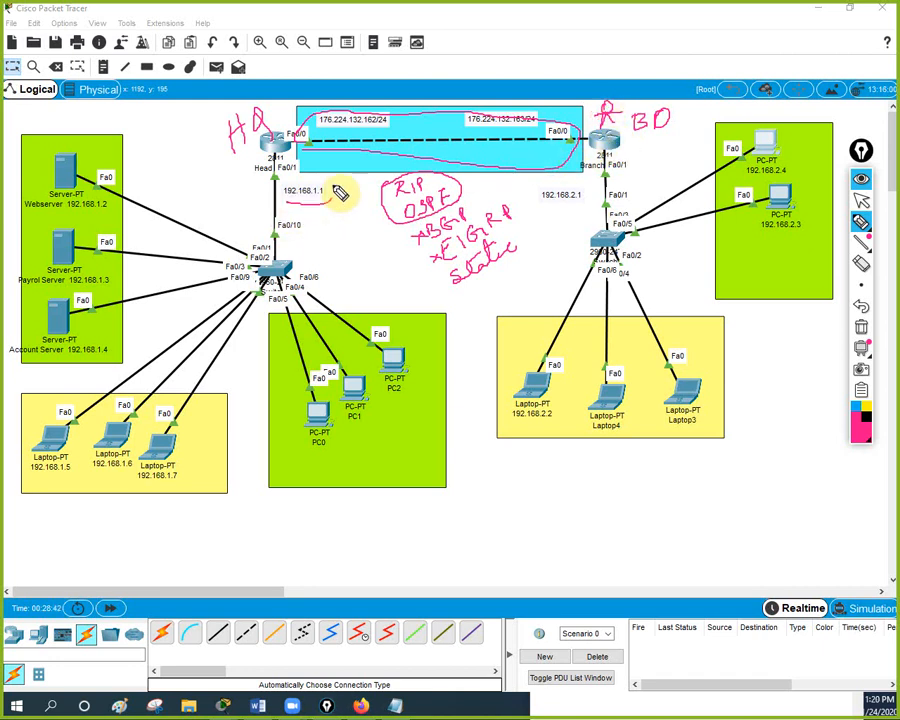
pyautogui.moveTo(341, 191); pyautogui.dragTo(322, 184)
pyautogui.moveTo(317, 134); pyautogui.dragTo(345, 132)
pyautogui.moveTo(319, 136)
pyautogui.mouseDown()
pyautogui.moveTo(353, 132)
pyautogui.moveTo(313, 138)
pyautogui.moveTo(325, 142)
pyautogui.mouseUp()
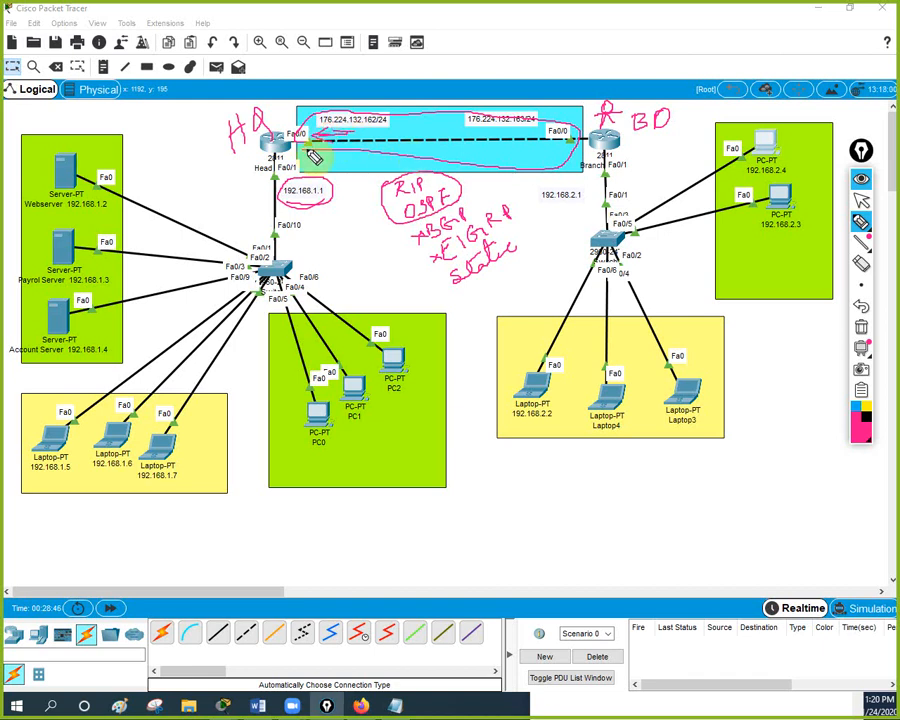
pyautogui.moveTo(282, 113)
pyautogui.mouseDown()
pyautogui.moveTo(276, 128)
pyautogui.moveTo(290, 125)
pyautogui.mouseUp()
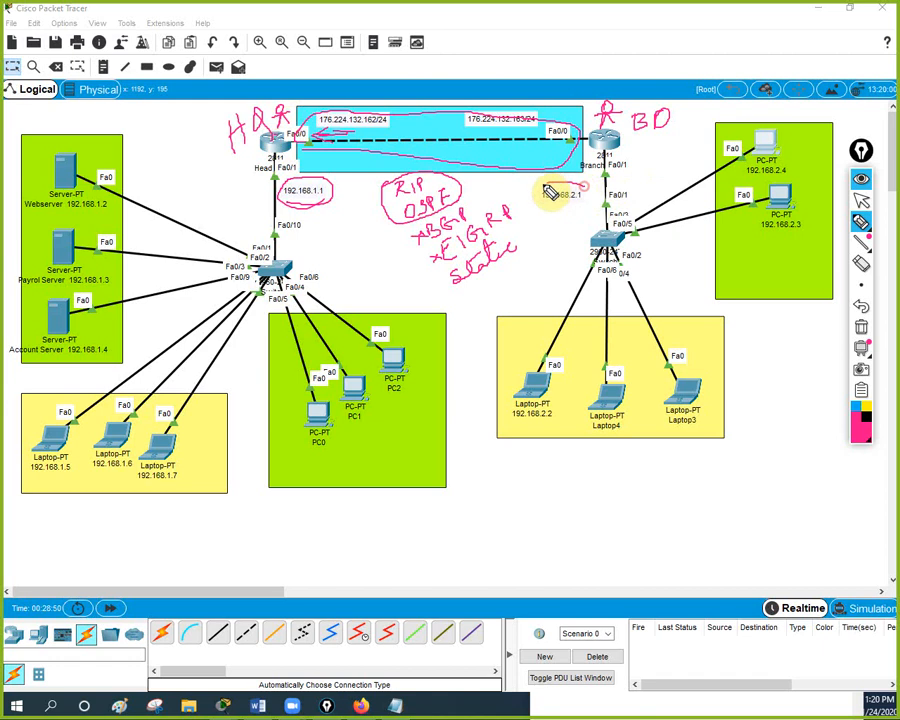
pyautogui.moveTo(548, 188)
pyautogui.mouseDown()
pyautogui.moveTo(584, 196)
pyautogui.moveTo(570, 198)
pyautogui.mouseUp()
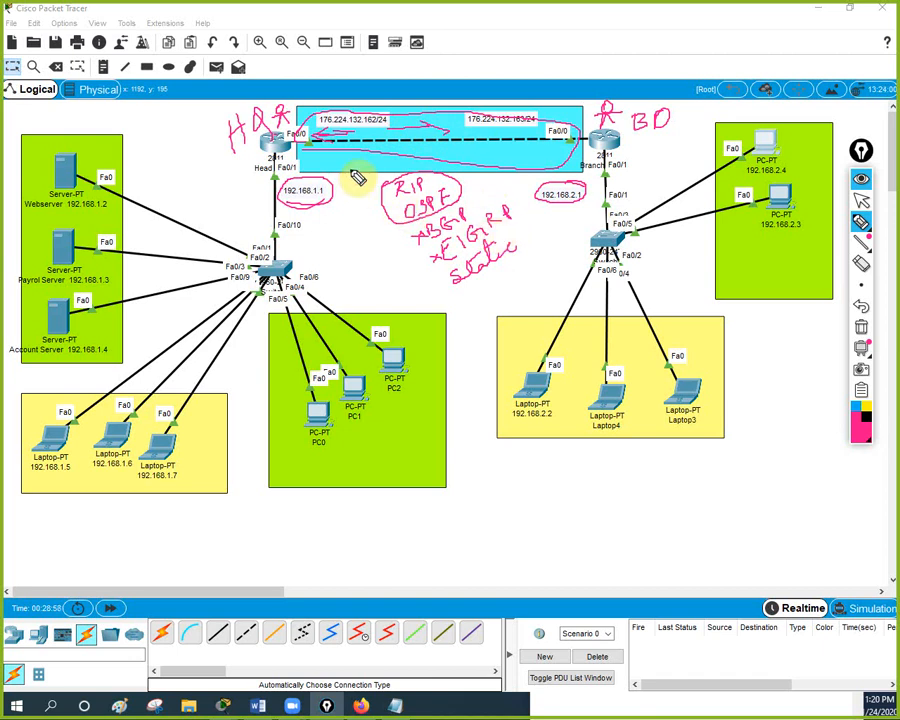
# Draw branching lines from the Head Office router, emphasize the handwritten OSPF, and clear all annotation marks.
pyautogui.moveTo(268, 147)
pyautogui.mouseDown()
pyautogui.moveTo(213, 184)
pyautogui.moveTo(239, 194)
pyautogui.mouseUp()
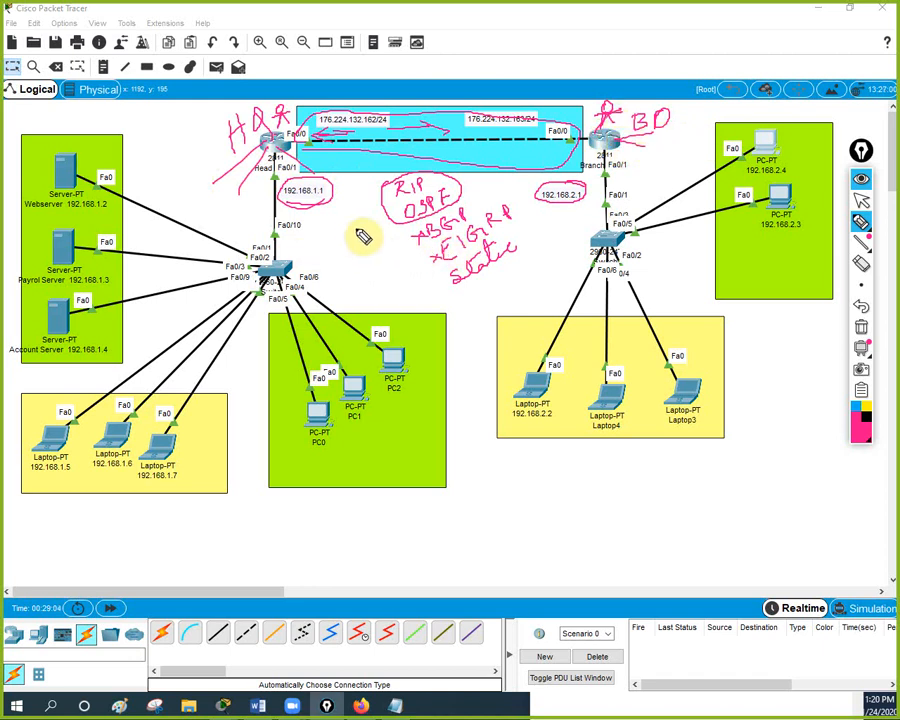
pyautogui.moveTo(356, 228)
pyautogui.mouseDown()
pyautogui.moveTo(392, 230)
pyautogui.moveTo(390, 215)
pyautogui.moveTo(410, 240)
pyautogui.moveTo(422, 222)
pyautogui.moveTo(448, 222)
pyautogui.moveTo(434, 203)
pyautogui.moveTo(440, 215)
pyautogui.mouseUp()
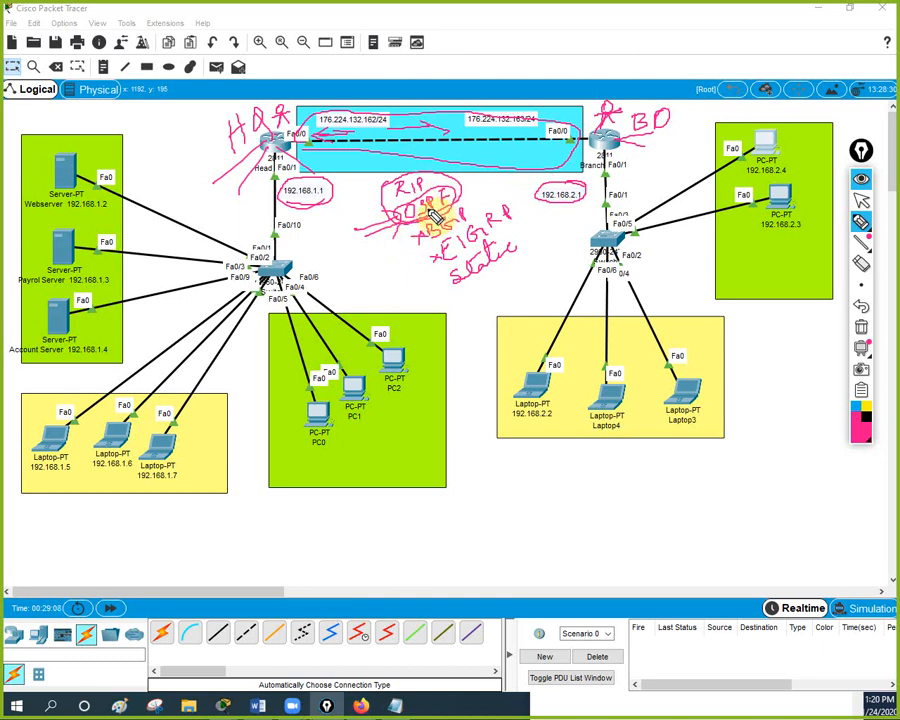
pyautogui.click(861, 328)
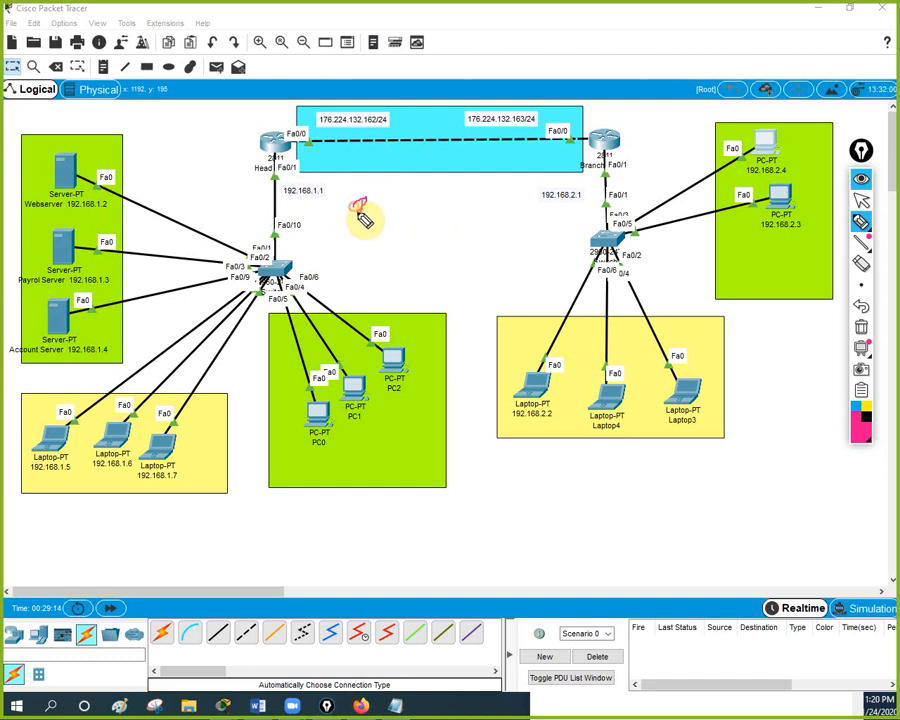
# Handwrite the OSPF commands "Router OSPF 1" and "Network __ __ Area 0" below the router link with the annotation pen.
pyautogui.moveTo(363, 209)
pyautogui.mouseDown()
pyautogui.moveTo(381, 222)
pyautogui.moveTo(428, 192)
pyautogui.moveTo(482, 193)
pyautogui.moveTo(488, 183)
pyautogui.moveTo(514, 184)
pyautogui.moveTo(512, 196)
pyautogui.mouseUp()
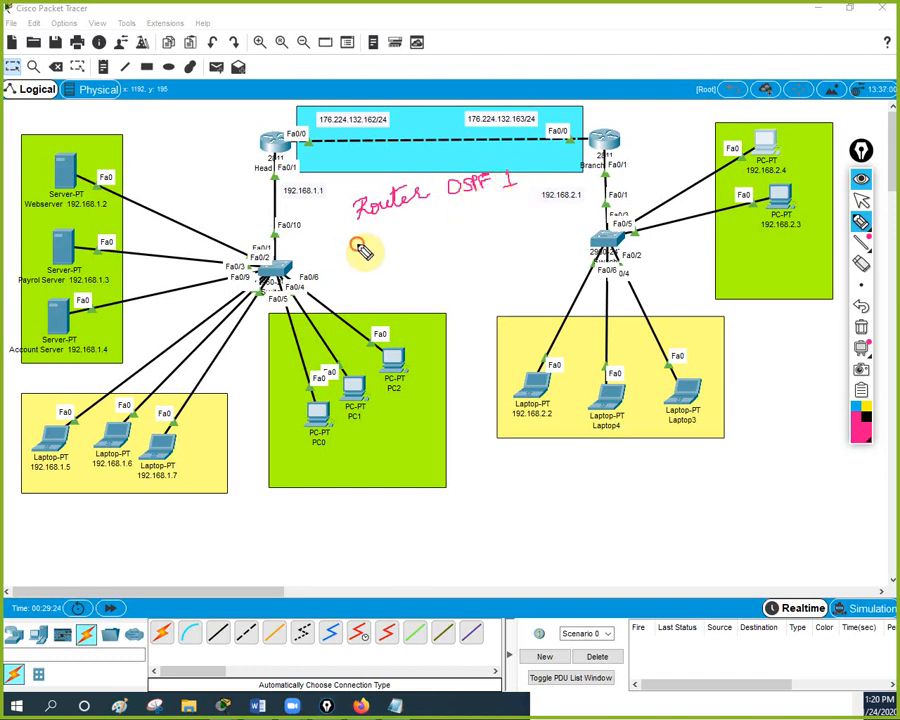
pyautogui.moveTo(356, 250)
pyautogui.mouseDown()
pyautogui.moveTo(429, 236)
pyautogui.moveTo(437, 222)
pyautogui.mouseUp()
pyautogui.moveTo(380, 223); pyautogui.dragTo(397, 219)
pyautogui.moveTo(453, 217); pyautogui.dragTo(592, 185)
pyautogui.moveTo(595, 181)
pyautogui.mouseDown()
pyautogui.moveTo(657, 177)
pyautogui.moveTo(653, 189)
pyautogui.mouseUp()
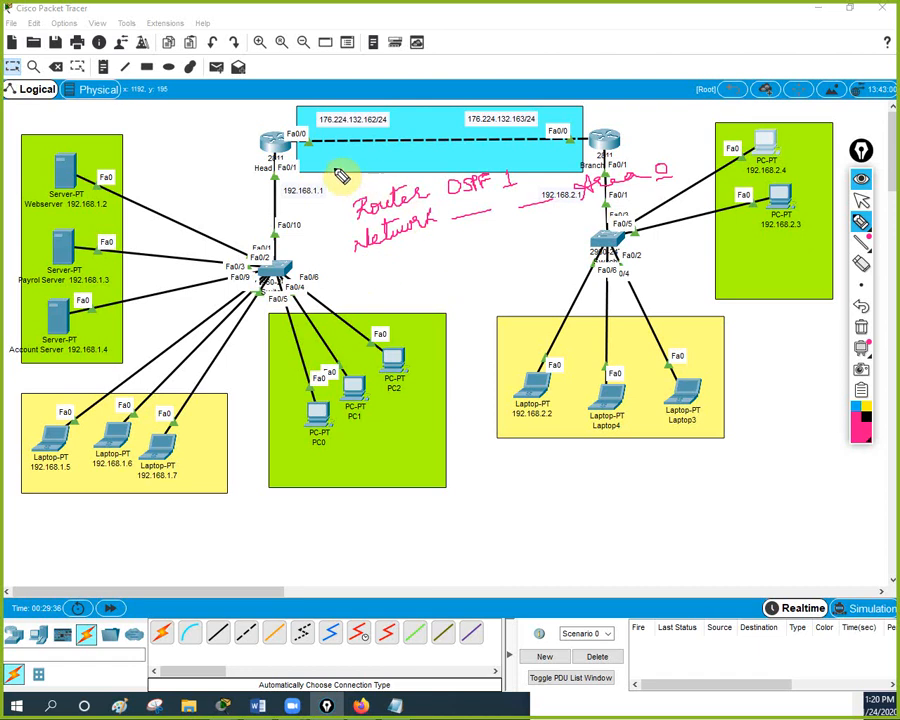
# Circle the Head Office router's Fa0/0, 176.224.132.162/24 and 192.168.1.1, underline the second network blank and Area 0, and clear all marks.
pyautogui.moveTo(317, 130); pyautogui.dragTo(386, 131)
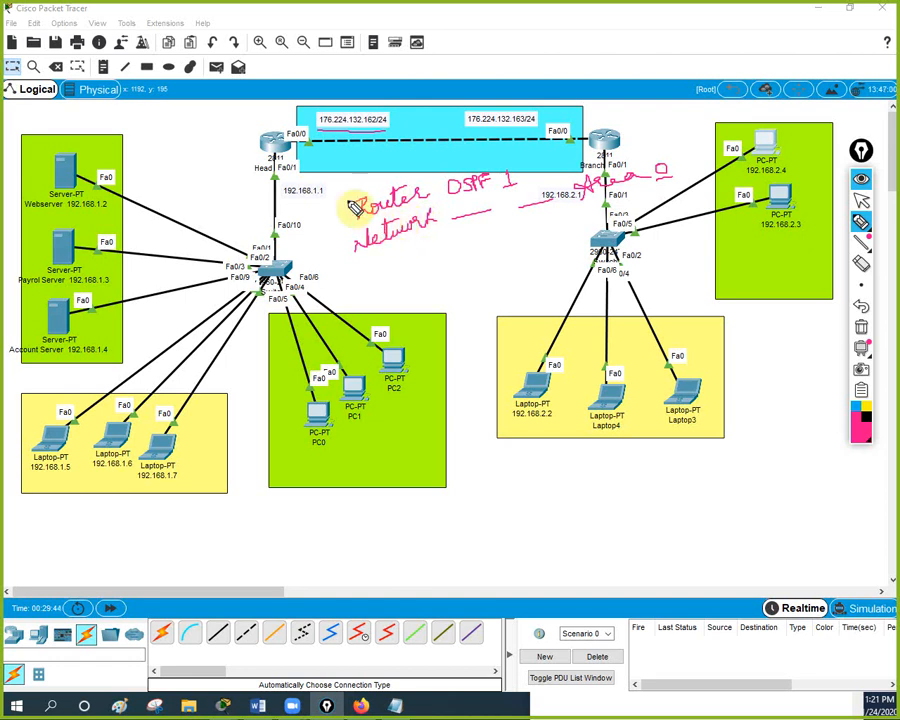
pyautogui.moveTo(316, 132)
pyautogui.mouseDown()
pyautogui.moveTo(288, 124)
pyautogui.moveTo(320, 126)
pyautogui.moveTo(321, 116)
pyautogui.moveTo(360, 110)
pyautogui.mouseUp()
pyautogui.moveTo(345, 187)
pyautogui.mouseDown()
pyautogui.moveTo(285, 183)
pyautogui.moveTo(343, 193)
pyautogui.mouseUp()
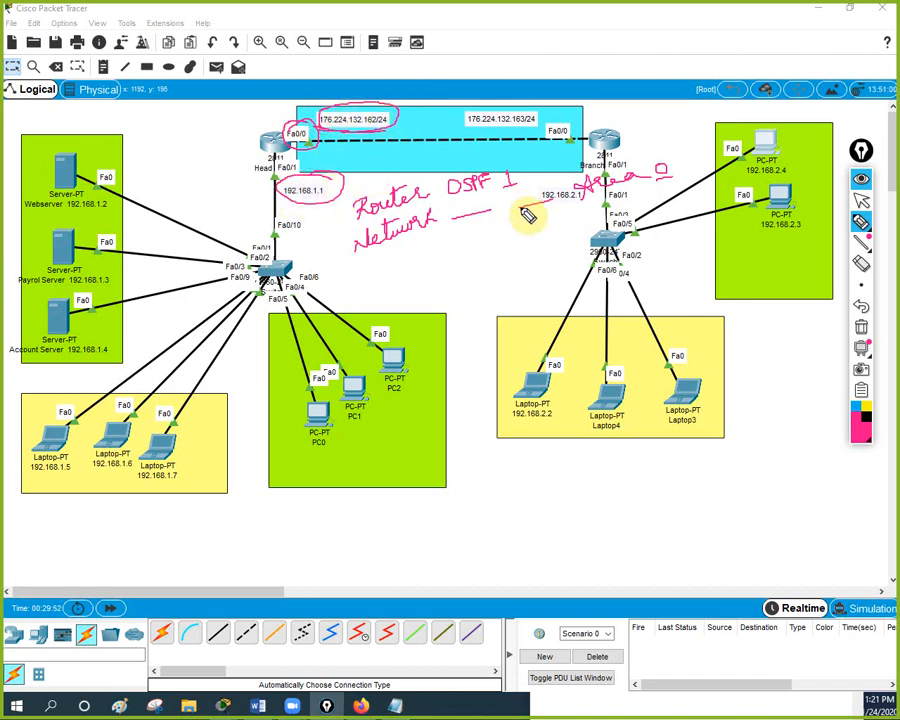
pyautogui.moveTo(526, 214); pyautogui.dragTo(547, 208)
pyautogui.moveTo(646, 184); pyautogui.dragTo(669, 179)
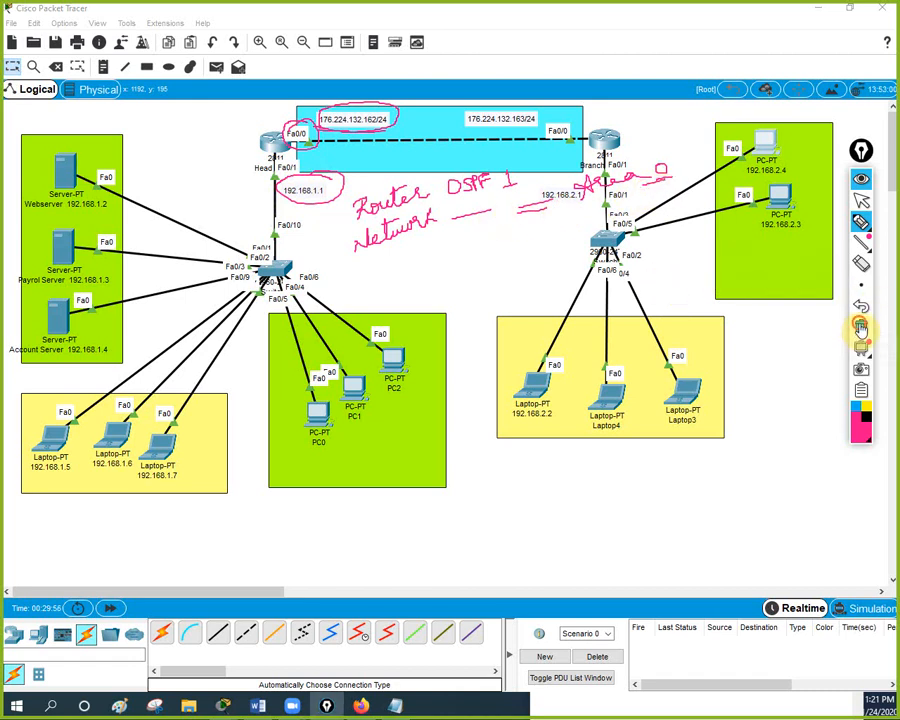
pyautogui.click(860, 327)
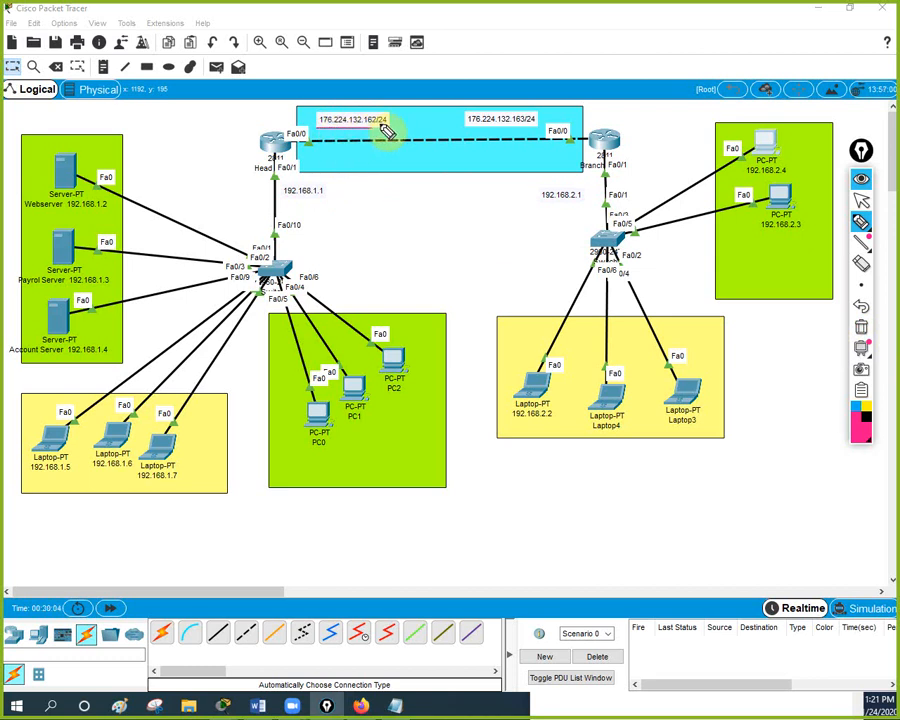
# Underline the network octets of 176.224.132.162/24 and 176.224.132.163/24, including the first address's /24.
pyautogui.moveTo(380, 124); pyautogui.dragTo(379, 124)
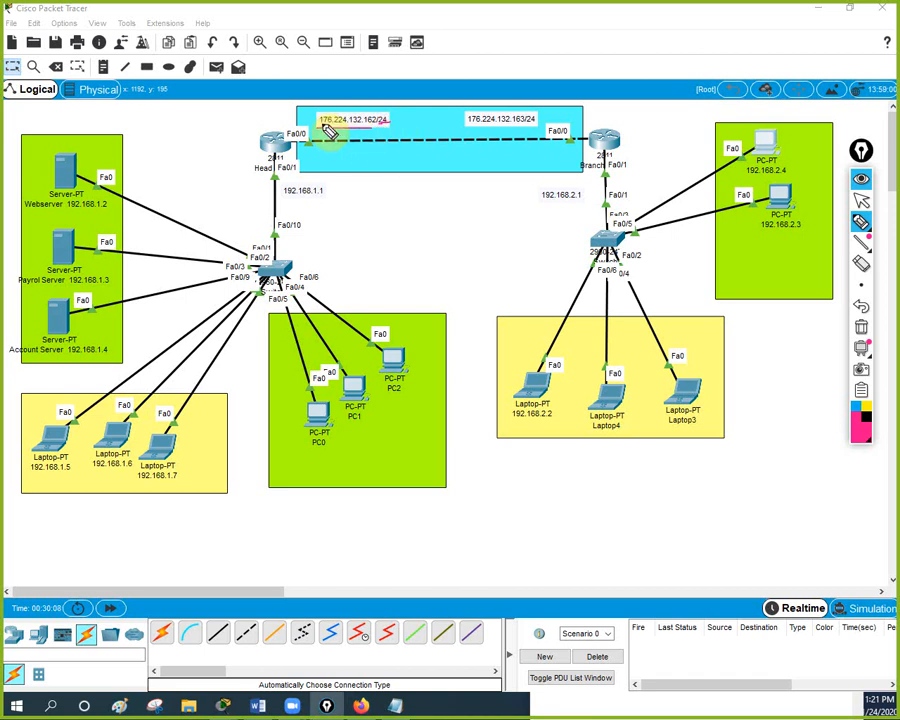
pyautogui.moveTo(329, 131); pyautogui.dragTo(368, 133)
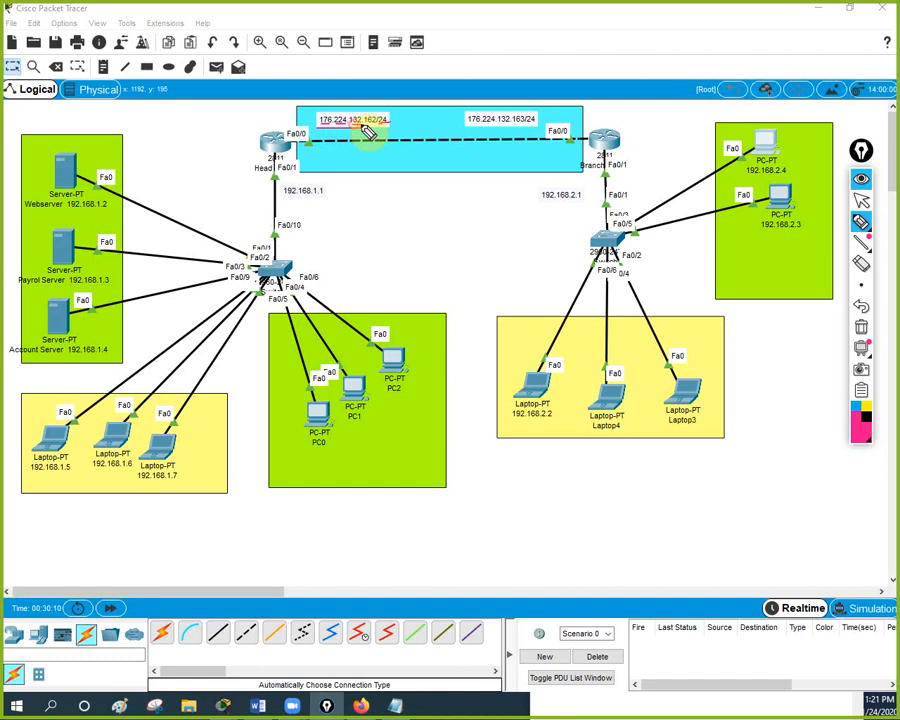
pyautogui.moveTo(477, 135); pyautogui.dragTo(507, 133)
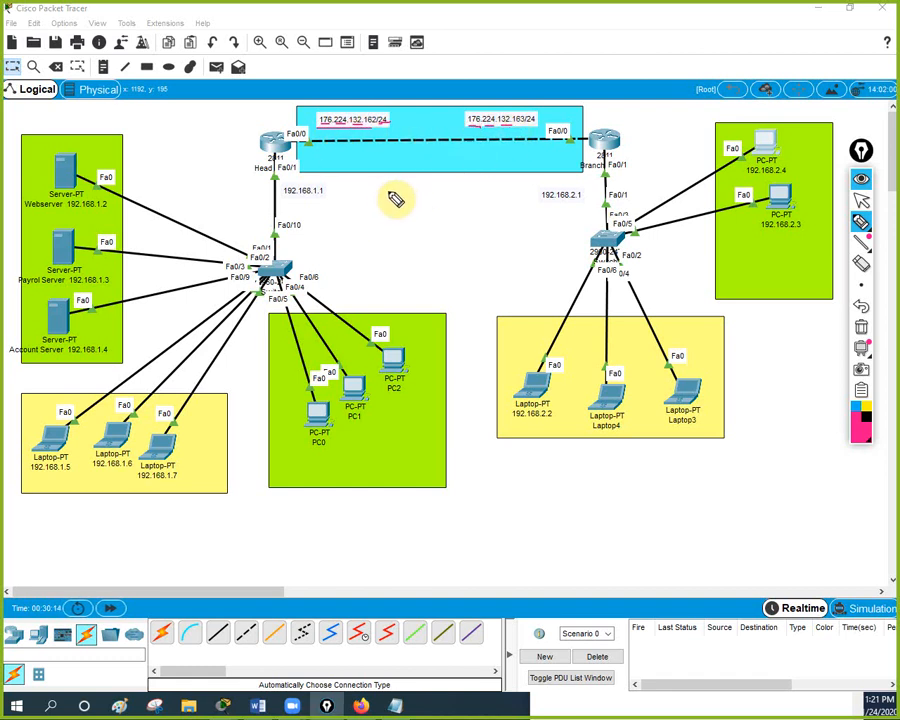
# Handwrite A, B and C in a column below the router link, with a dash for each.
pyautogui.moveTo(385, 211); pyautogui.dragTo(385, 215)
pyautogui.moveTo(373, 208); pyautogui.dragTo(384, 206)
pyautogui.moveTo(381, 222); pyautogui.dragTo(382, 238)
pyautogui.moveTo(380, 223)
pyautogui.mouseDown()
pyautogui.moveTo(391, 228)
pyautogui.moveTo(381, 239)
pyautogui.mouseUp()
pyautogui.moveTo(401, 248)
pyautogui.mouseDown()
pyautogui.moveTo(401, 262)
pyautogui.moveTo(442, 238)
pyautogui.mouseUp()
pyautogui.moveTo(391, 192); pyautogui.dragTo(413, 188)
pyautogui.moveTo(397, 213); pyautogui.dragTo(418, 207)
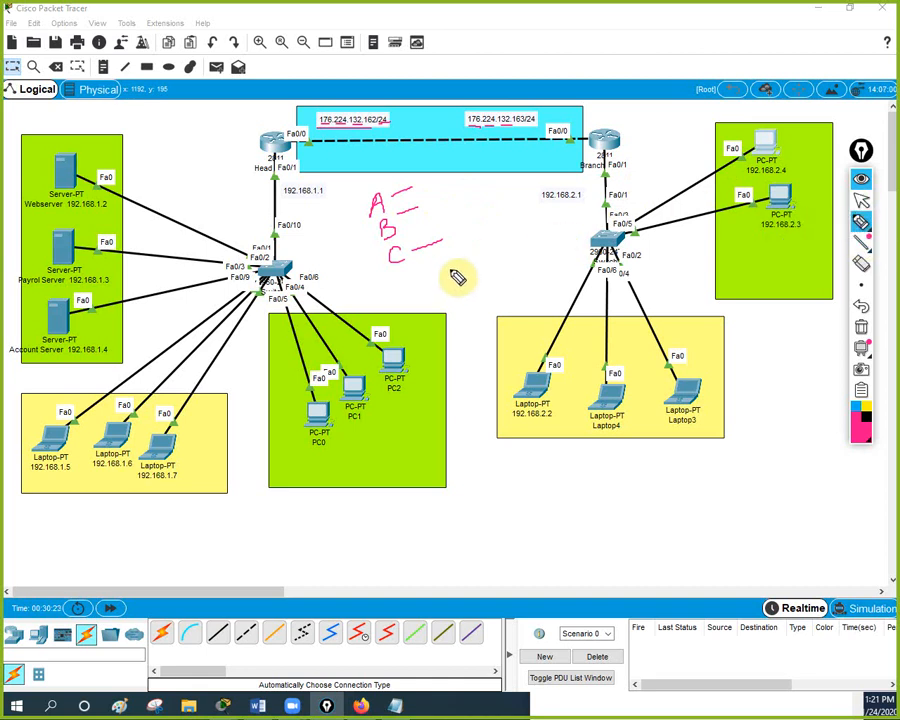
# Handwrite "Network" with N N N H beneath it, circling the H and adding a 0 under it.
pyautogui.moveTo(451, 268); pyautogui.dragTo(468, 260)
pyautogui.moveTo(471, 266)
pyautogui.mouseDown()
pyautogui.moveTo(518, 255)
pyautogui.moveTo(526, 243)
pyautogui.moveTo(545, 247)
pyautogui.moveTo(560, 230)
pyautogui.mouseUp()
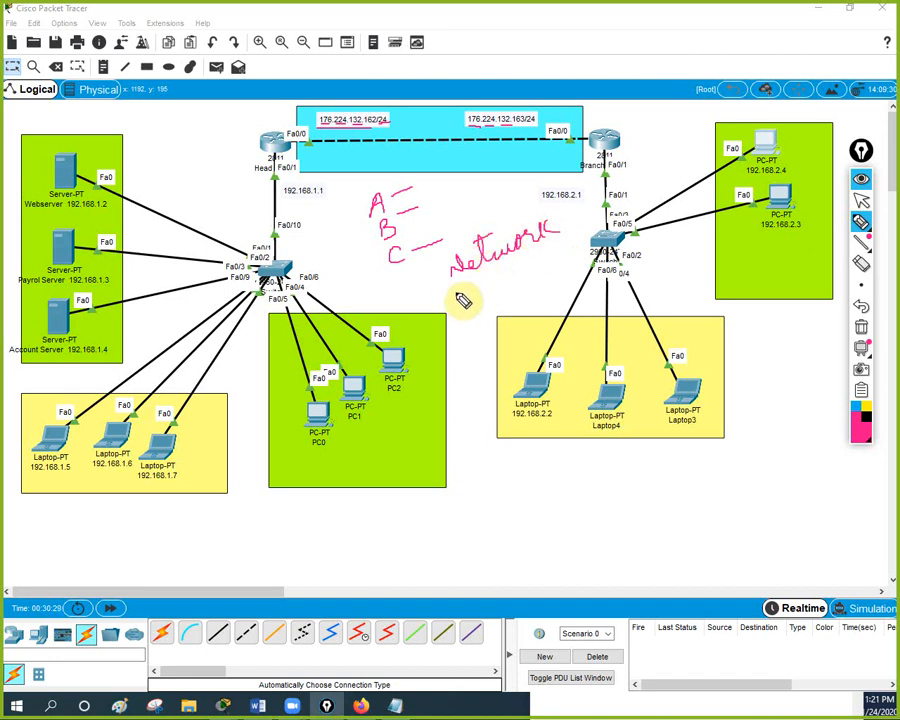
pyautogui.click(458, 291)
pyautogui.moveTo(462, 296)
pyautogui.mouseDown()
pyautogui.moveTo(522, 273)
pyautogui.moveTo(537, 277)
pyautogui.moveTo(538, 249)
pyautogui.moveTo(548, 263)
pyautogui.moveTo(545, 287)
pyautogui.moveTo(538, 280)
pyautogui.mouseUp()
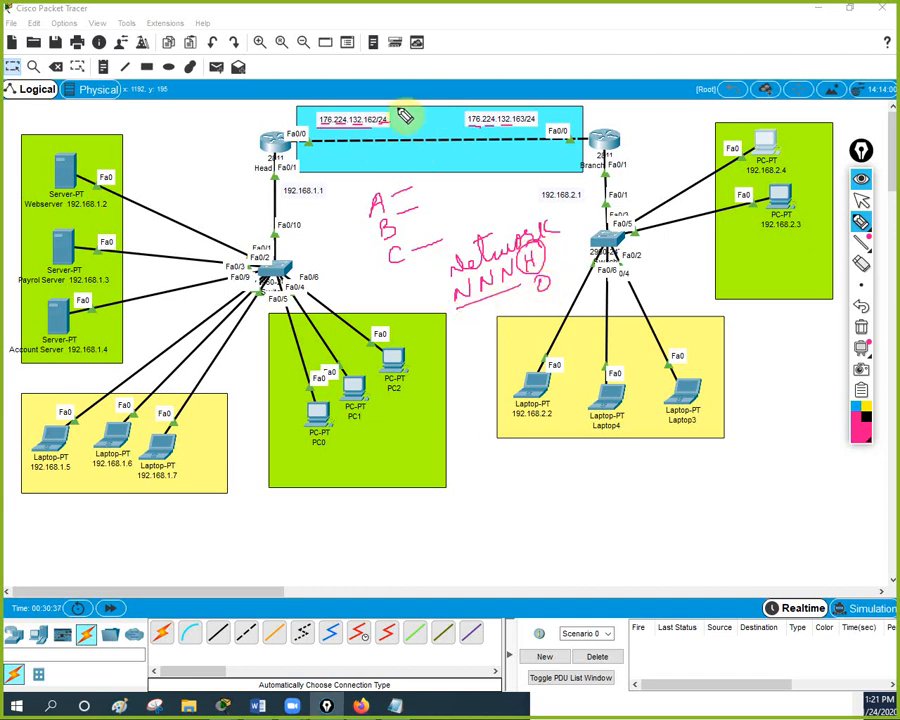
# Circle 176.224.132.162/24 and its /24 suffix, write N below the address, and write 8 above each octet.
pyautogui.moveTo(402, 104)
pyautogui.mouseDown()
pyautogui.moveTo(344, 98)
pyautogui.moveTo(382, 130)
pyautogui.moveTo(412, 137)
pyautogui.moveTo(392, 120)
pyautogui.mouseUp()
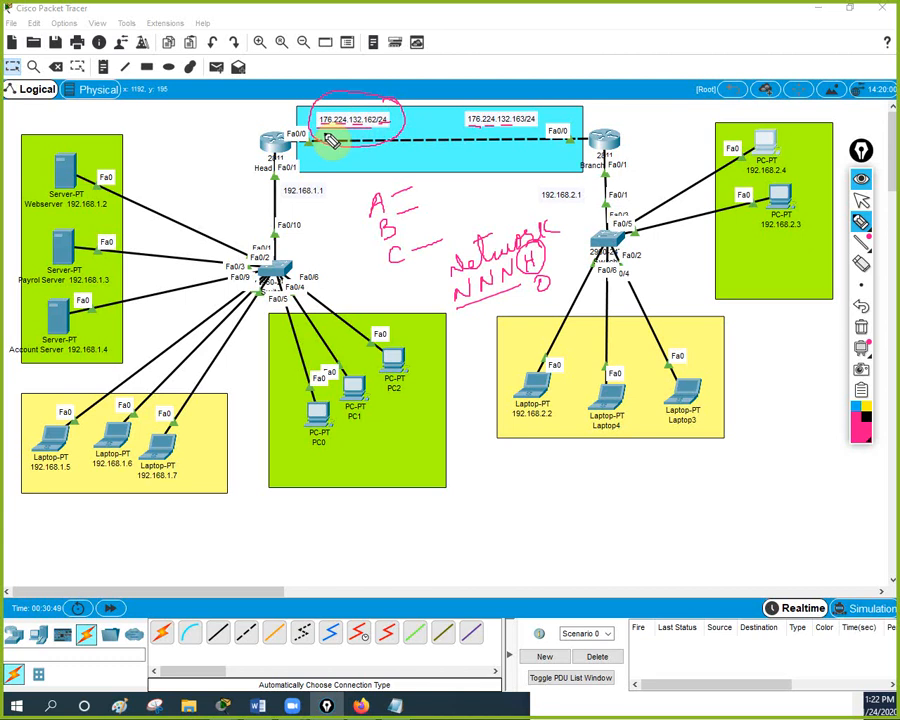
pyautogui.moveTo(325, 136); pyautogui.dragTo(335, 130)
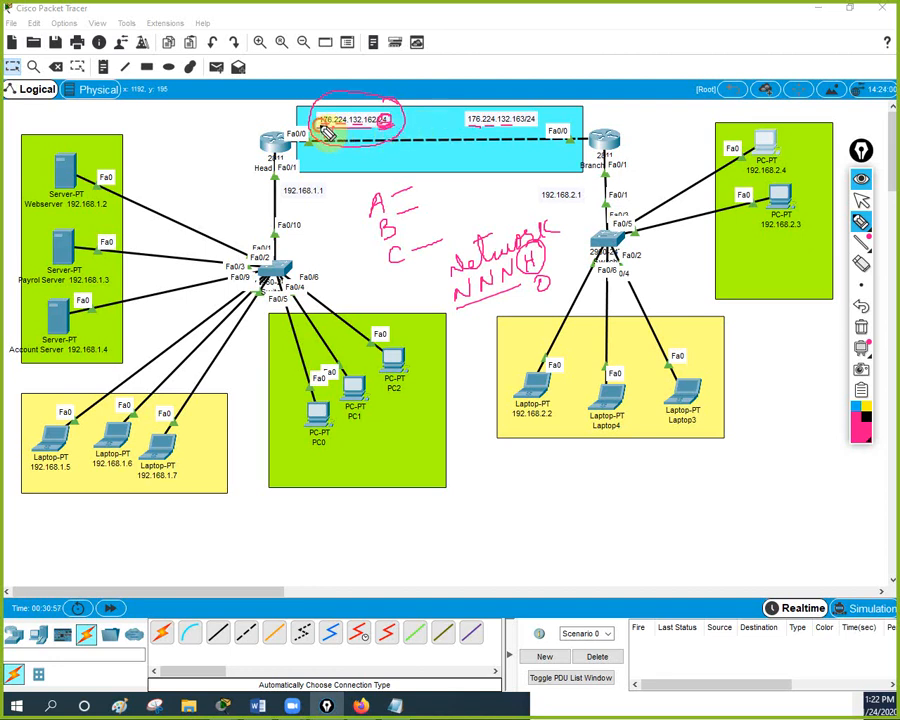
pyautogui.moveTo(321, 127)
pyautogui.mouseDown()
pyautogui.moveTo(334, 131)
pyautogui.moveTo(340, 108)
pyautogui.moveTo(362, 103)
pyautogui.mouseUp()
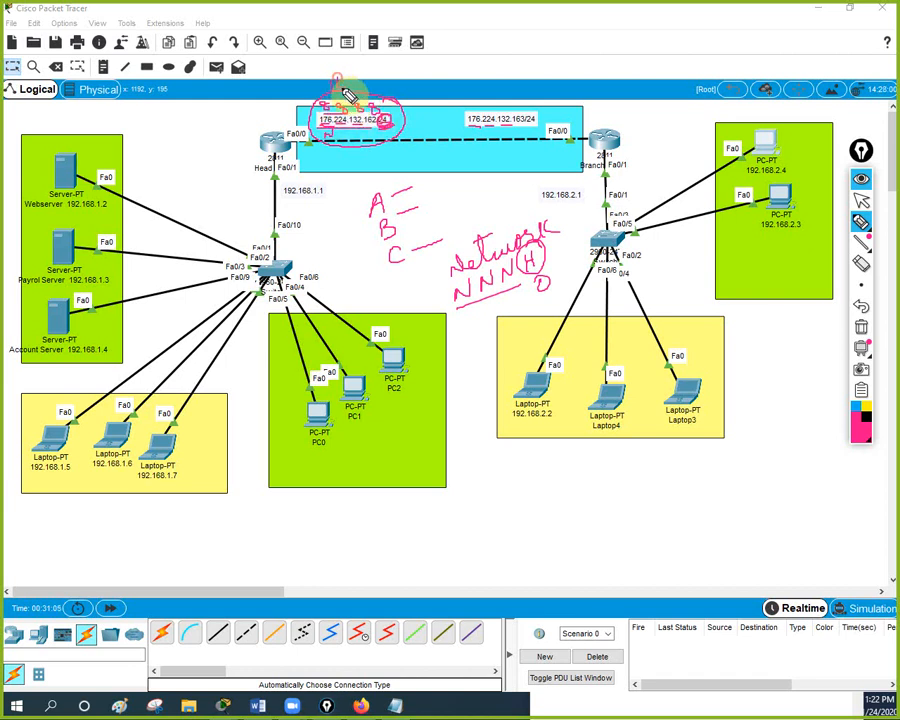
# Handwrite 16+4 above the circled Head Office address and a column sum of 16 and 4 beside it.
pyautogui.moveTo(347, 82); pyautogui.dragTo(358, 79)
pyautogui.moveTo(353, 75)
pyautogui.mouseDown()
pyautogui.moveTo(353, 86)
pyautogui.moveTo(368, 86)
pyautogui.mouseUp()
pyautogui.moveTo(431, 58); pyautogui.dragTo(436, 67)
pyautogui.moveTo(446, 56)
pyautogui.mouseDown()
pyautogui.moveTo(447, 82)
pyautogui.moveTo(472, 76)
pyautogui.mouseUp()
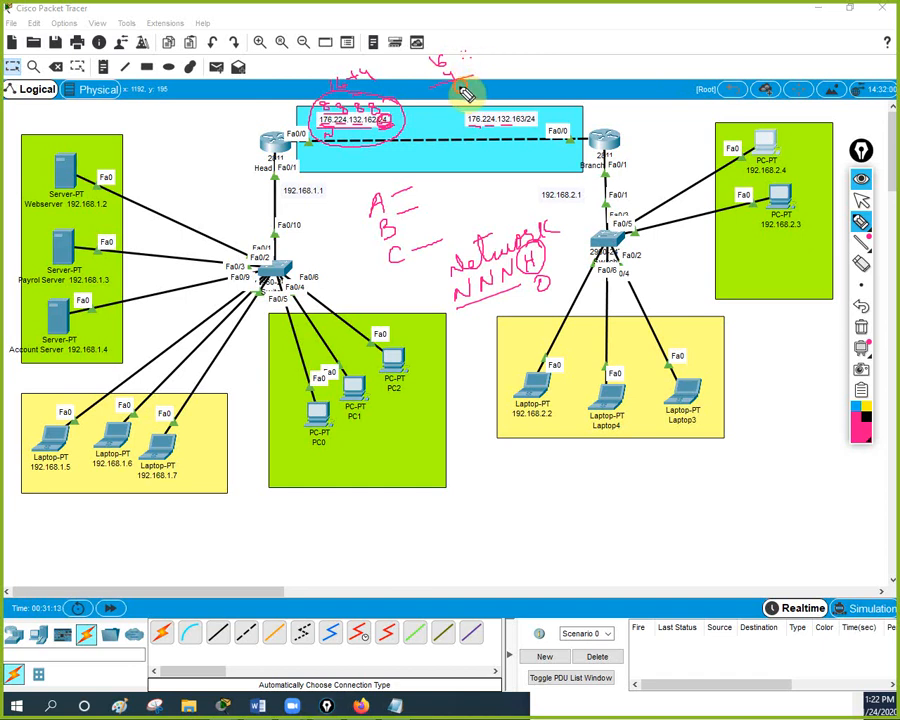
pyautogui.moveTo(465, 94); pyautogui.dragTo(472, 96)
pyautogui.moveTo(446, 106); pyautogui.dragTo(473, 97)
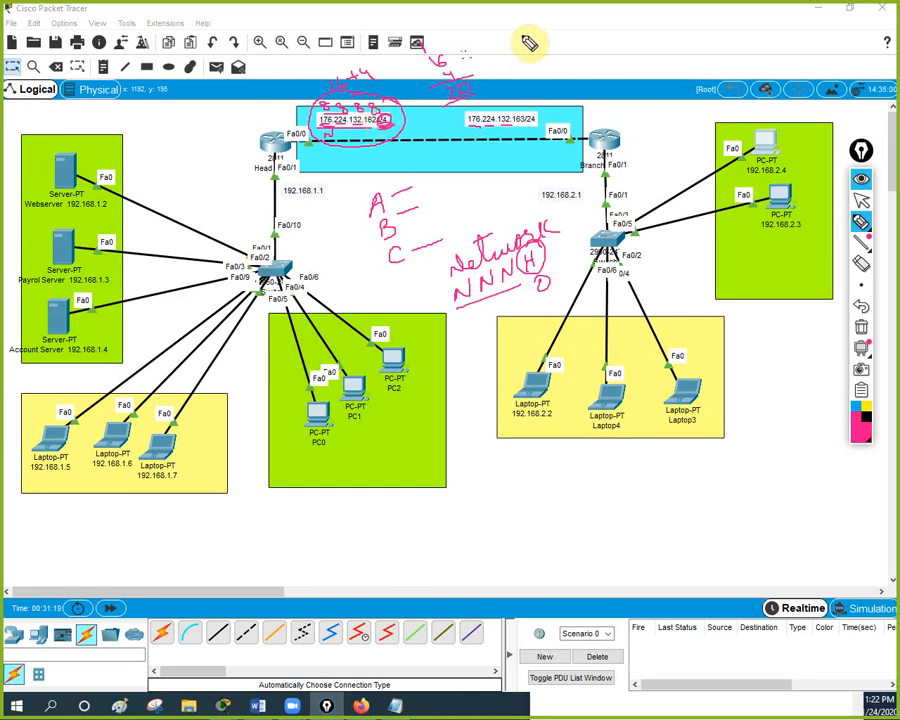
# Handwrite the column sum 16 plus 16 equals 32 above the link, re-mark the /24 suffix, and clear all annotation marks.
pyautogui.moveTo(524, 36); pyautogui.dragTo(526, 51)
pyautogui.moveTo(535, 34)
pyautogui.mouseDown()
pyautogui.moveTo(533, 72)
pyautogui.moveTo(554, 67)
pyautogui.moveTo(547, 87)
pyautogui.moveTo(567, 84)
pyautogui.mouseUp()
pyautogui.moveTo(390, 113)
pyautogui.mouseDown()
pyautogui.moveTo(380, 127)
pyautogui.moveTo(390, 121)
pyautogui.mouseUp()
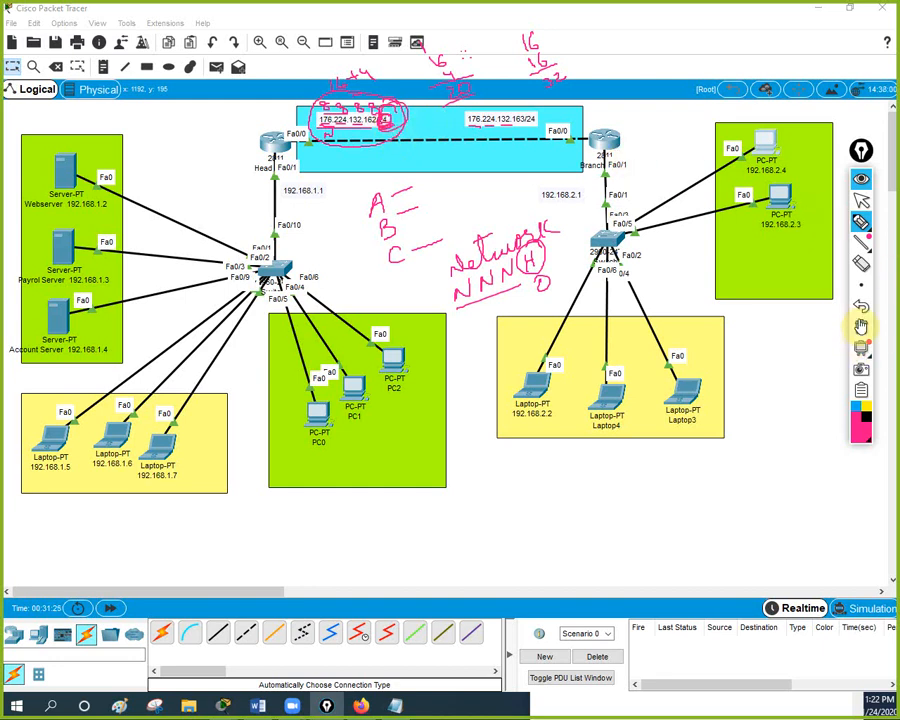
pyautogui.click(861, 327)
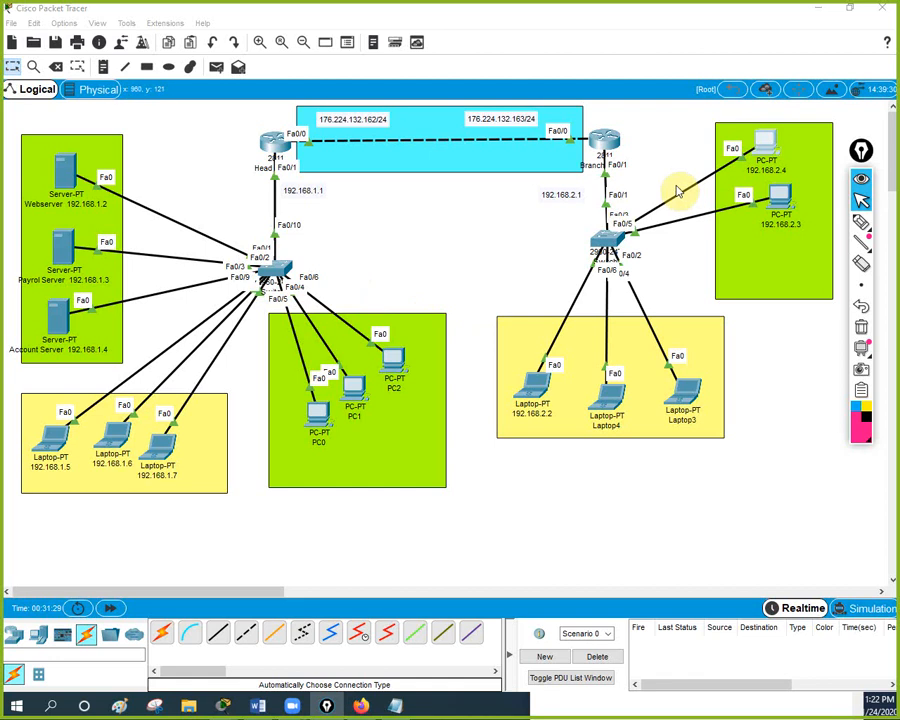
# Circle 176.224.132.162/24 and 176.224.132.163/24 with the annotation pen, then clear both marks.
pyautogui.click(861, 222)
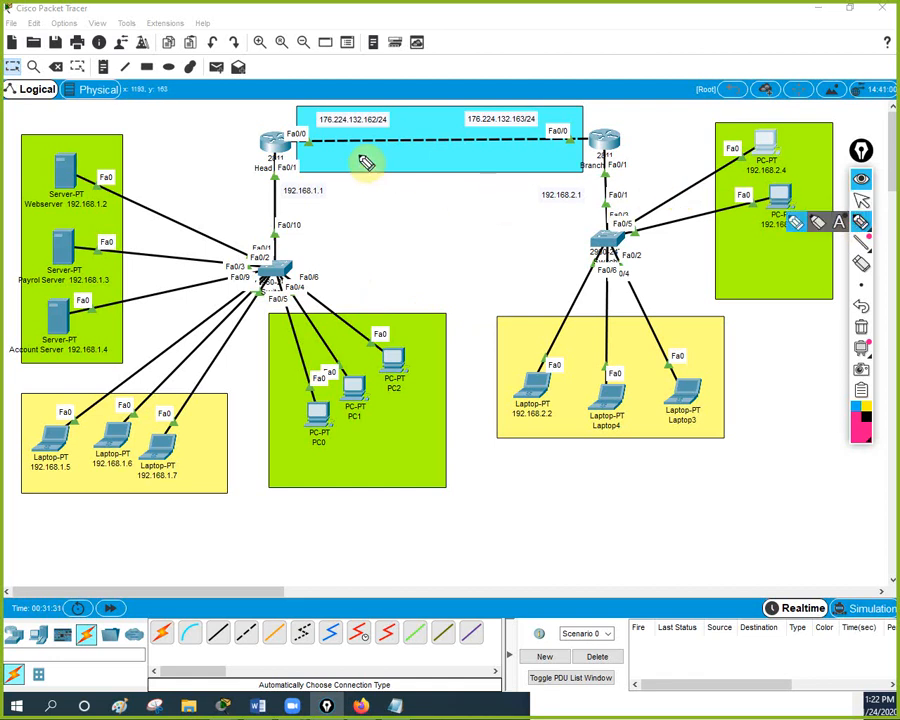
pyautogui.moveTo(321, 124)
pyautogui.mouseDown()
pyautogui.moveTo(366, 136)
pyautogui.moveTo(375, 105)
pyautogui.moveTo(322, 114)
pyautogui.mouseUp()
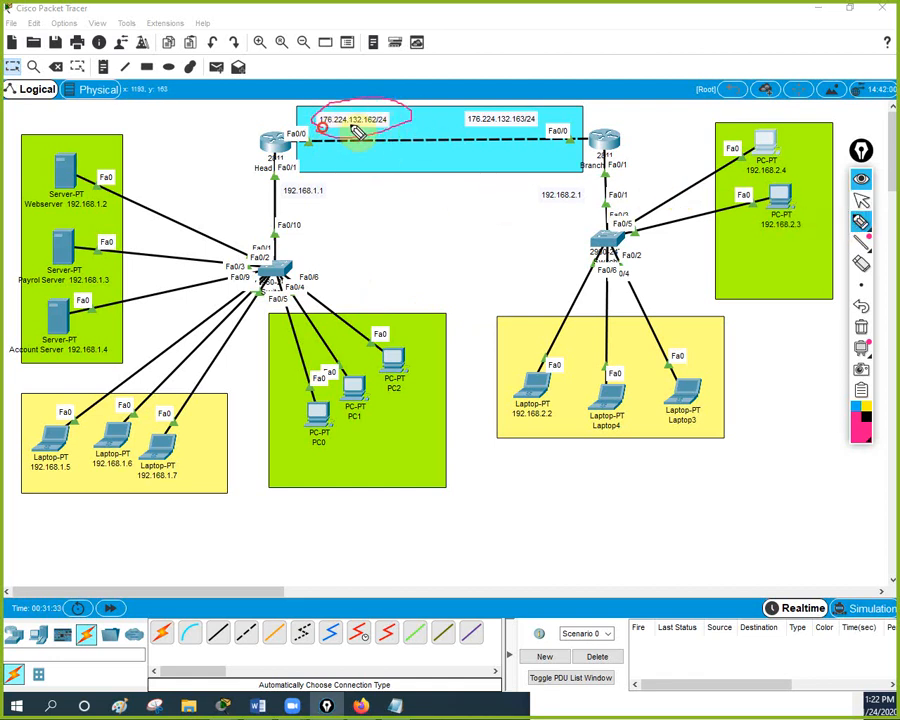
pyautogui.moveTo(472, 131)
pyautogui.mouseDown()
pyautogui.moveTo(535, 113)
pyautogui.moveTo(481, 133)
pyautogui.moveTo(482, 124)
pyautogui.mouseUp()
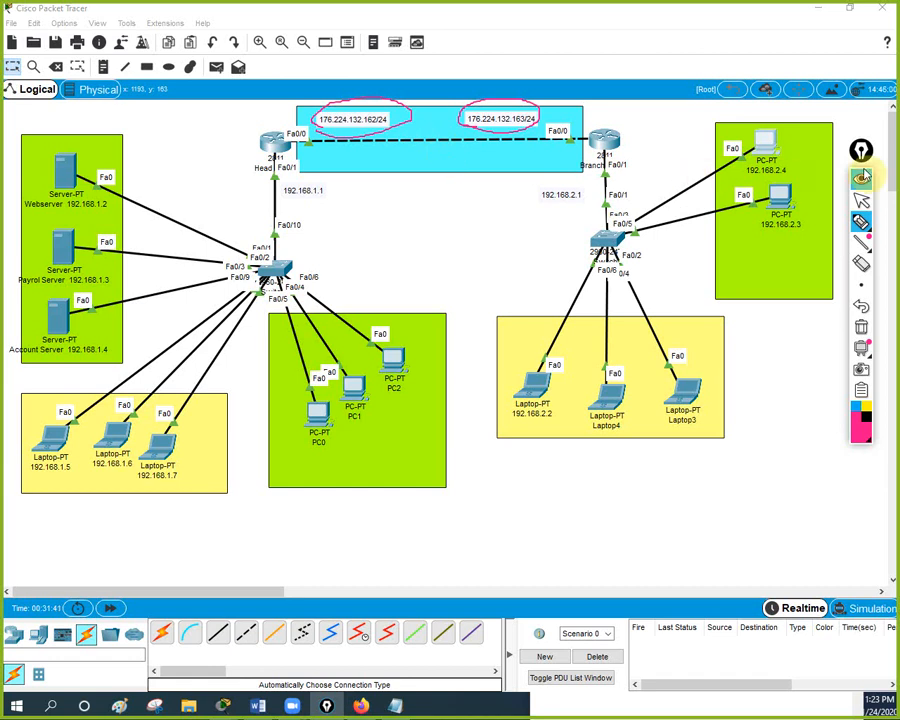
pyautogui.click(861, 203)
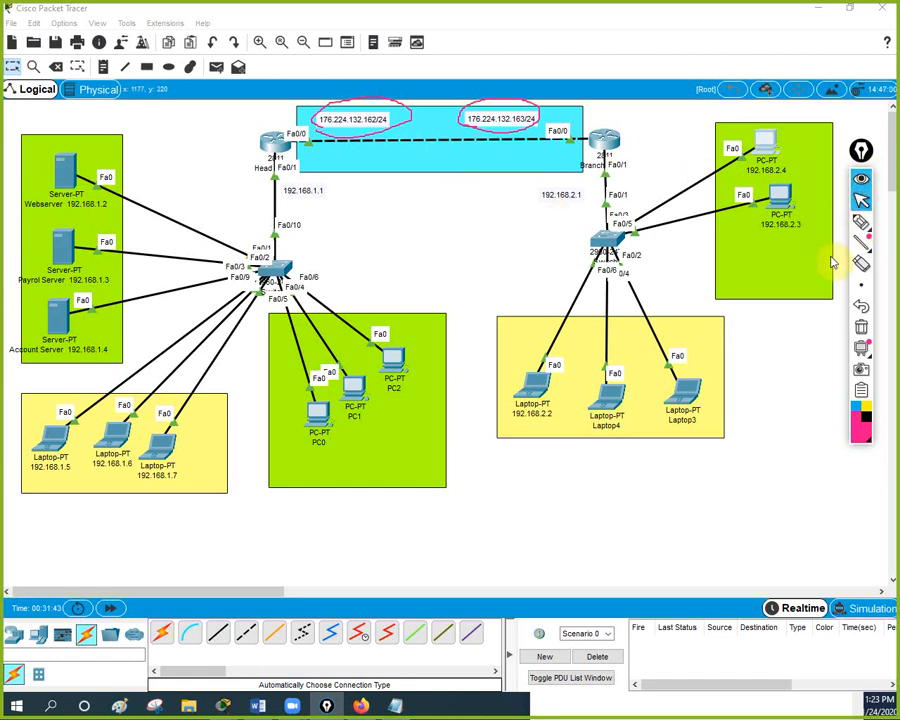
pyautogui.click(861, 333)
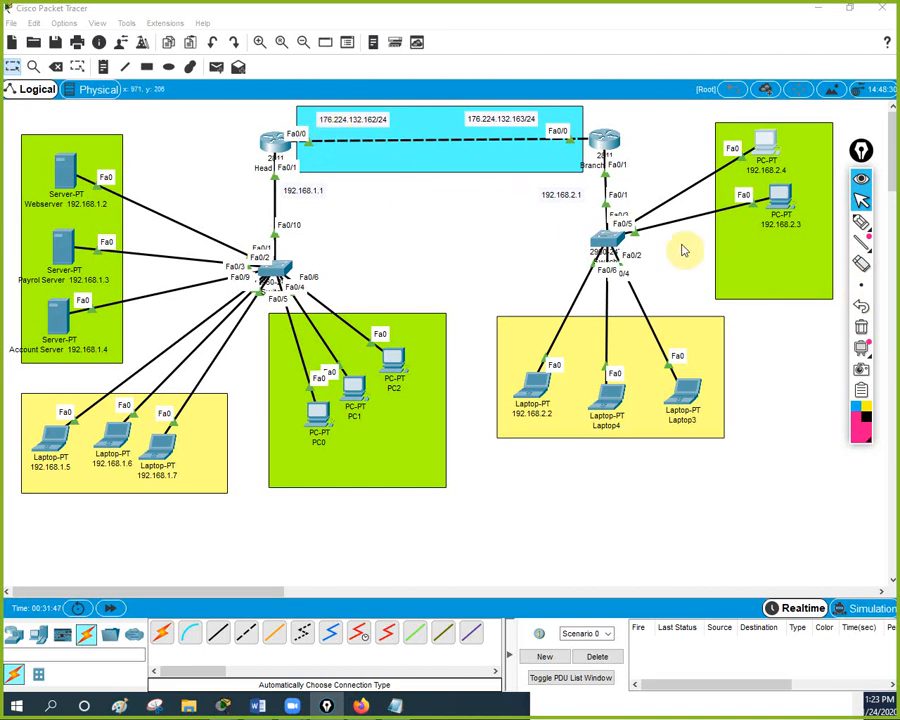
# Handwrite Class A, Class B and Class C in a column below the router link with the annotation pen.
pyautogui.click(861, 221)
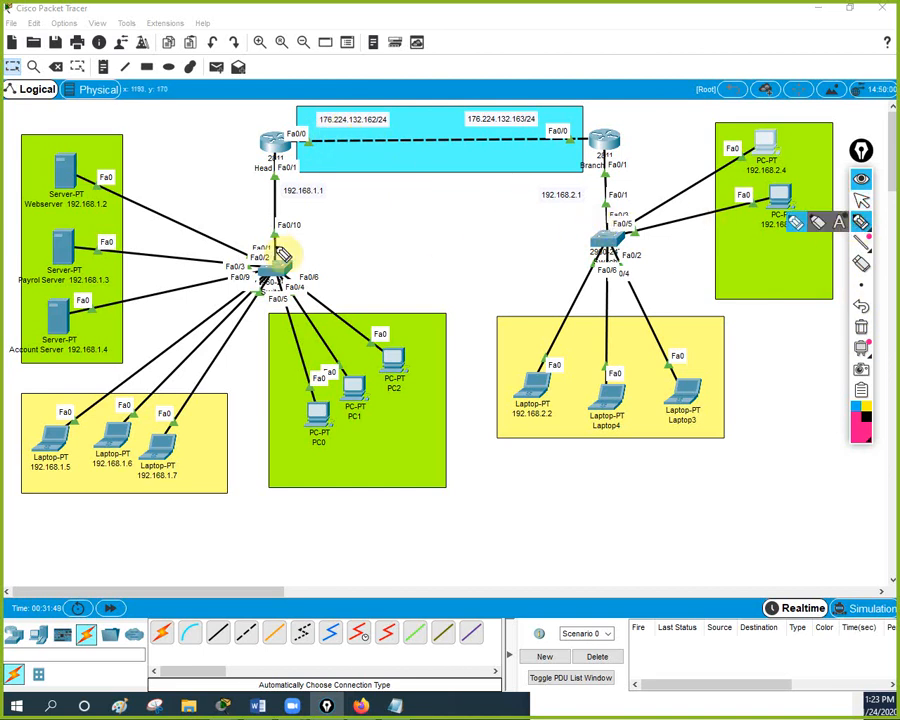
pyautogui.moveTo(366, 196)
pyautogui.mouseDown()
pyautogui.moveTo(349, 237)
pyautogui.moveTo(460, 209)
pyautogui.moveTo(439, 224)
pyautogui.mouseUp()
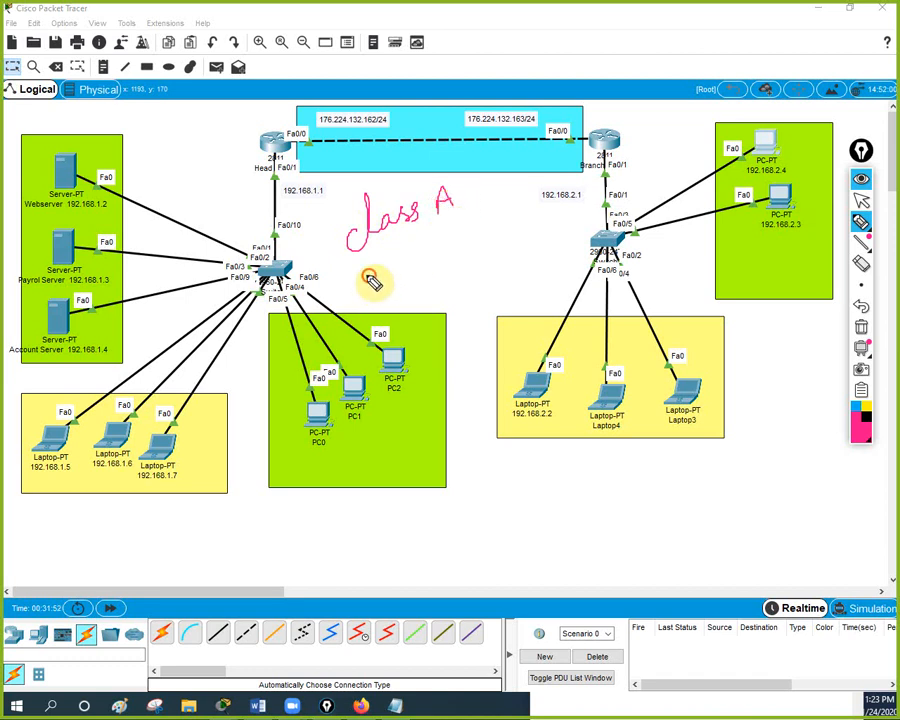
pyautogui.moveTo(368, 262)
pyautogui.mouseDown()
pyautogui.moveTo(386, 283)
pyautogui.moveTo(424, 262)
pyautogui.moveTo(416, 267)
pyautogui.mouseUp()
pyautogui.moveTo(442, 228); pyautogui.dragTo(444, 246)
pyautogui.moveTo(396, 311)
pyautogui.mouseDown()
pyautogui.moveTo(399, 286)
pyautogui.moveTo(440, 298)
pyautogui.moveTo(474, 266)
pyautogui.moveTo(466, 271)
pyautogui.mouseUp()
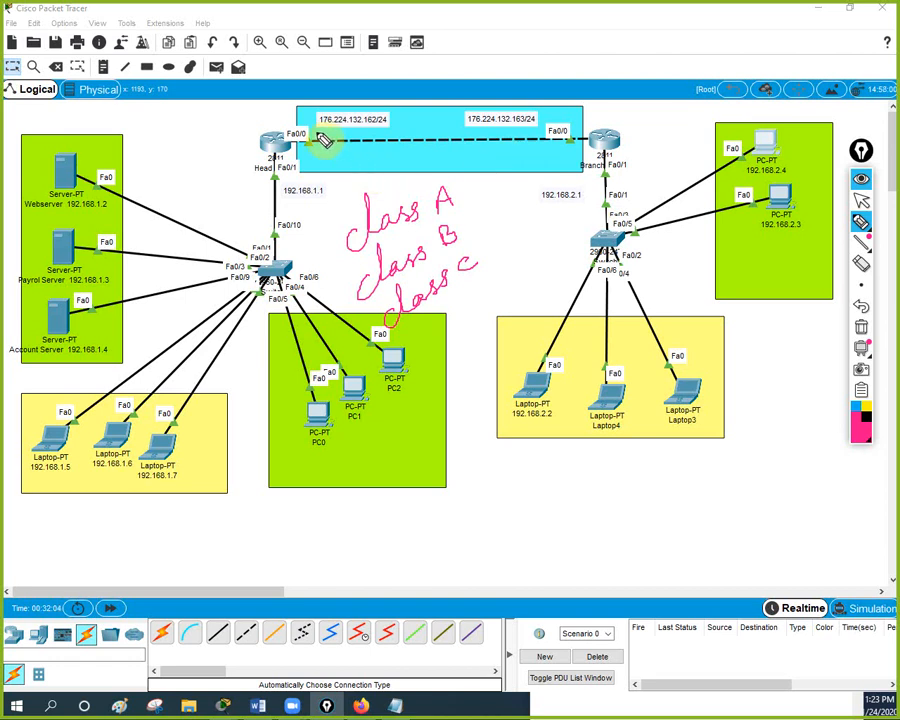
# Underline 176.224.132.162, circle the /24 of both link addresses with lines to a handwritten 16, and clear all marks.
pyautogui.moveTo(322, 140); pyautogui.dragTo(381, 126)
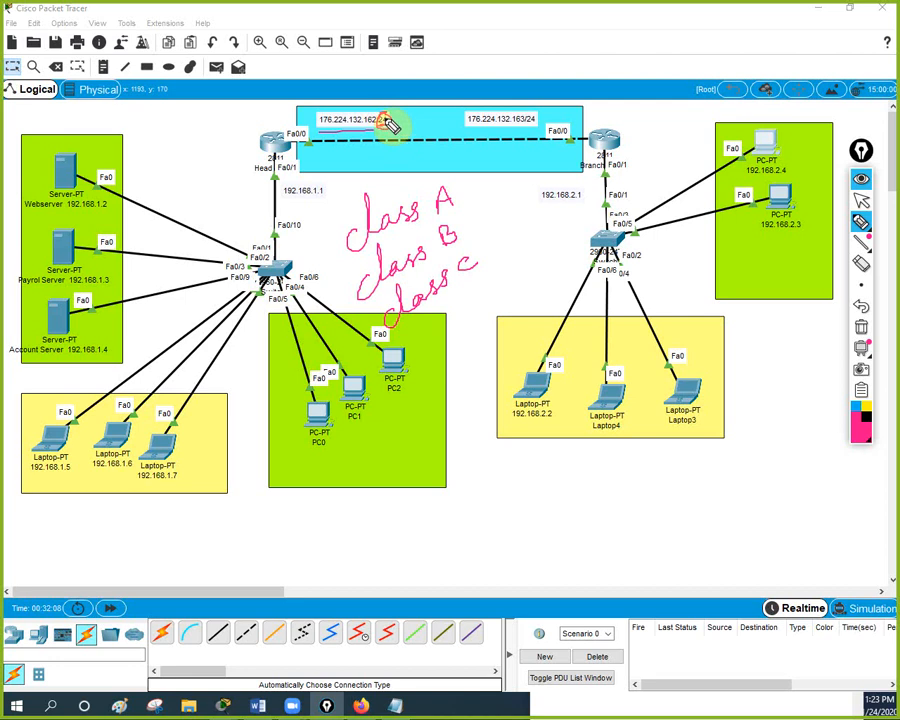
pyautogui.moveTo(398, 122); pyautogui.dragTo(444, 92)
pyautogui.moveTo(535, 114)
pyautogui.mouseDown()
pyautogui.moveTo(527, 118)
pyautogui.moveTo(596, 99)
pyautogui.mouseUp()
pyautogui.moveTo(583, 107); pyautogui.dragTo(607, 103)
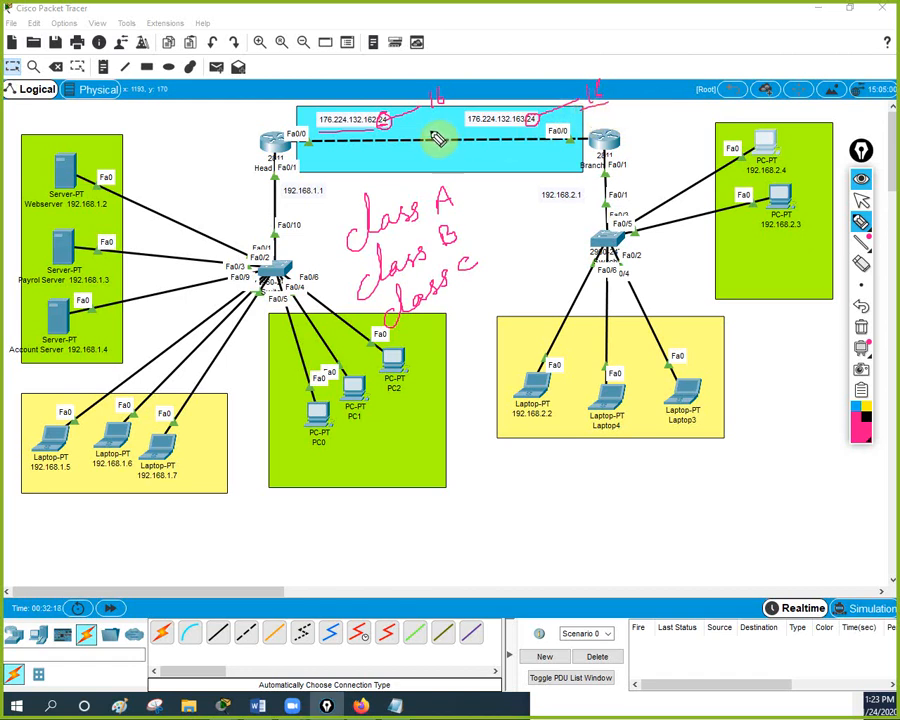
pyautogui.click(861, 326)
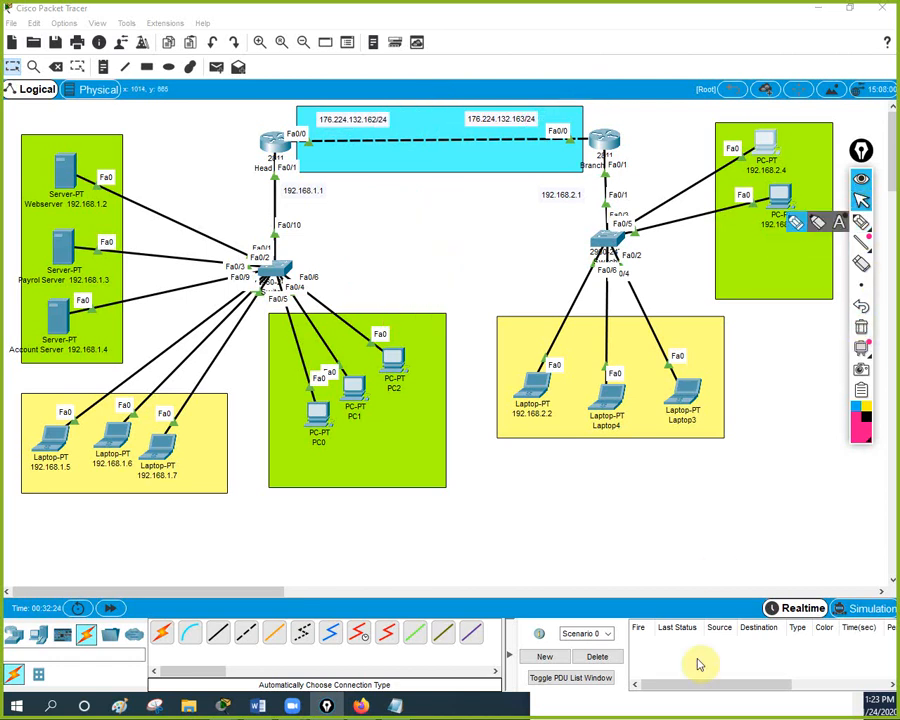
# Change the prefix in both router link address labels to /16, giving 176.224.132.162/16 and 176.224.132.163/16.
pyautogui.click(396, 706)
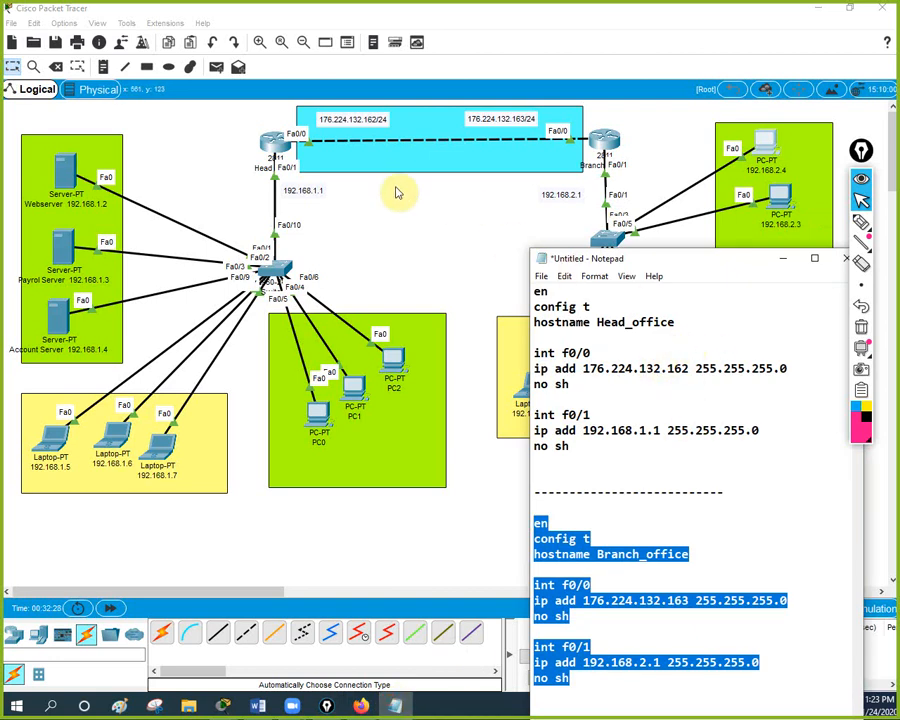
pyautogui.click(383, 121)
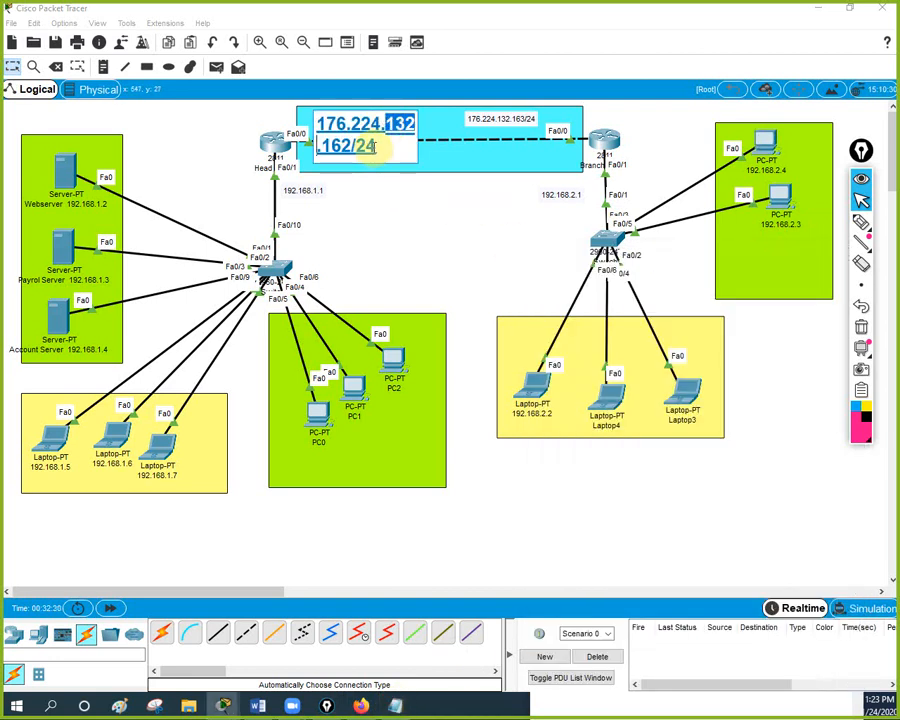
pyautogui.click(376, 148)
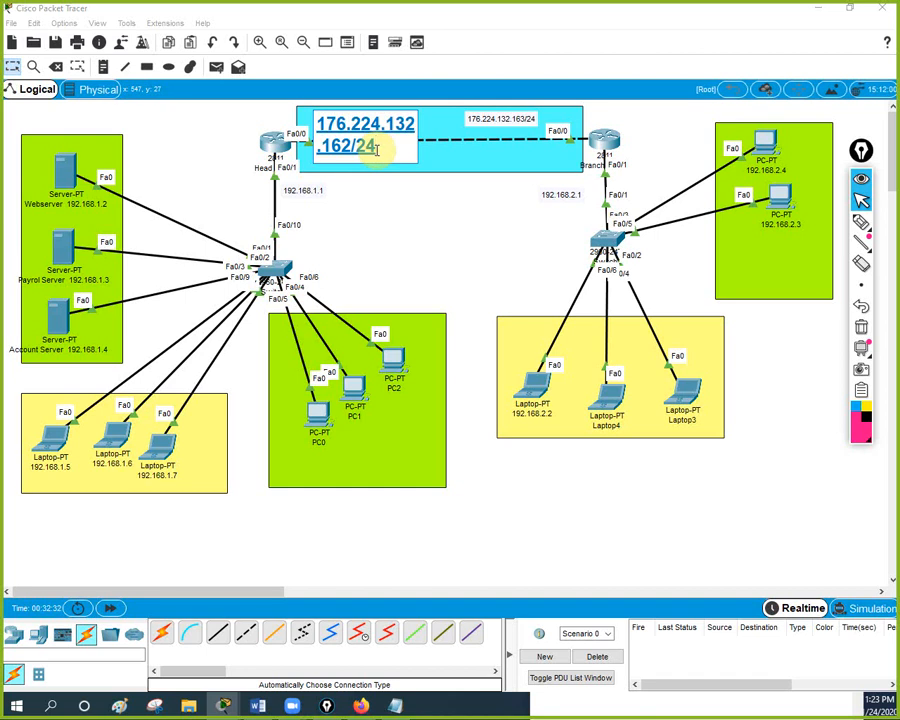
pyautogui.press('BackSpace')
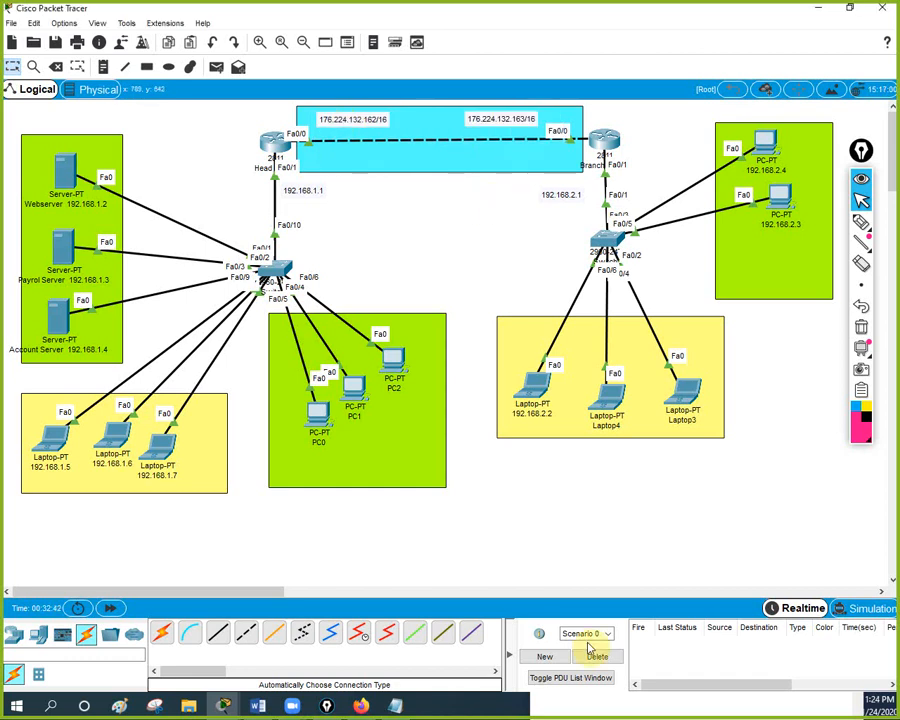
# In the Notepad configuration script, change the subnet mask of both routers' f0/0 addresses to 255.255.0.0.
pyautogui.click(398, 706)
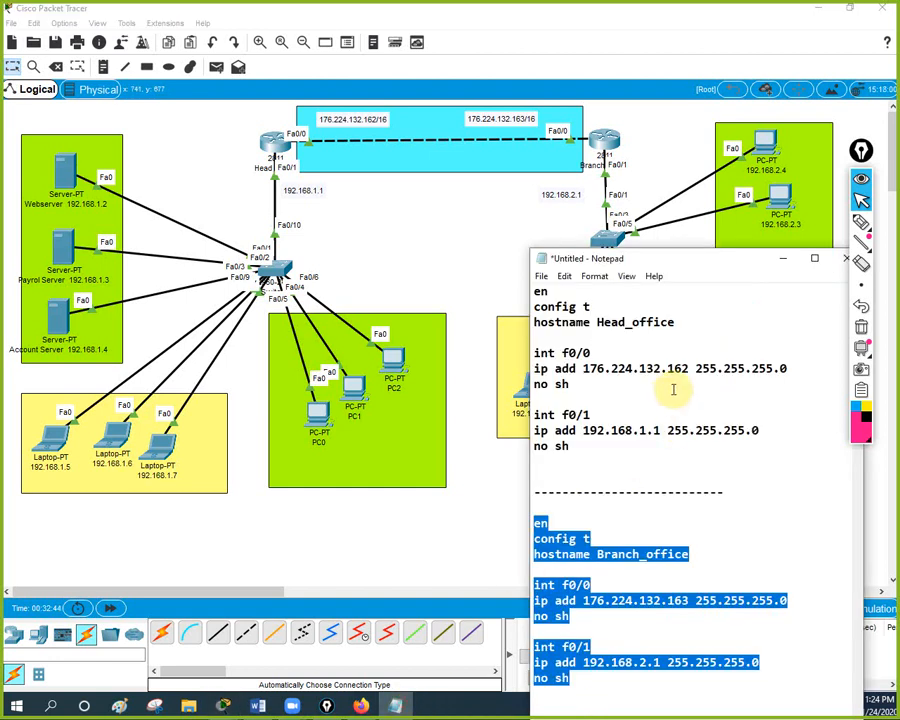
pyautogui.click(769, 369)
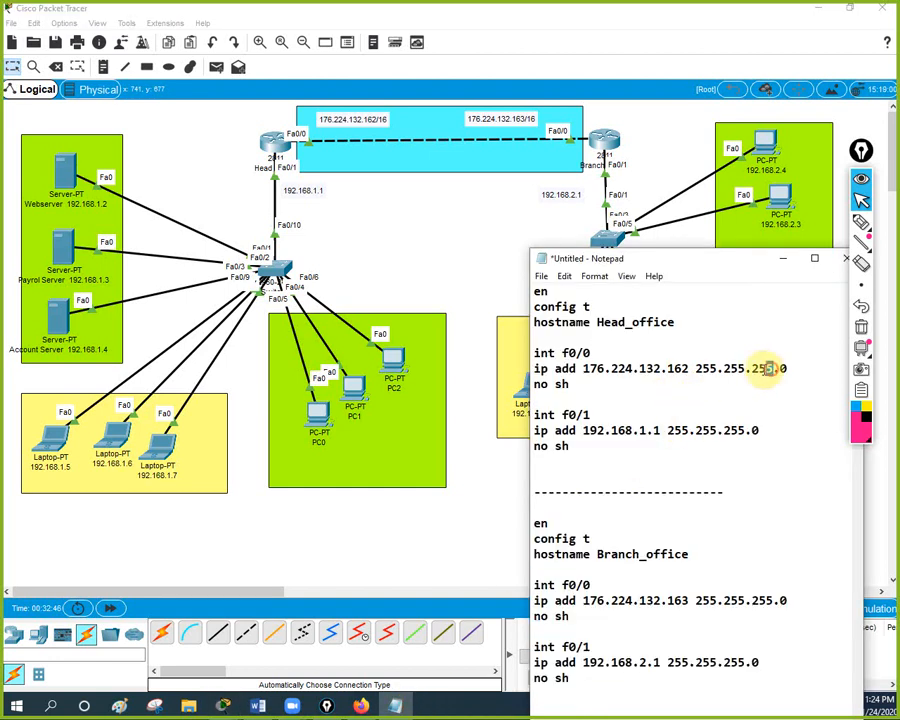
pyautogui.write('0')
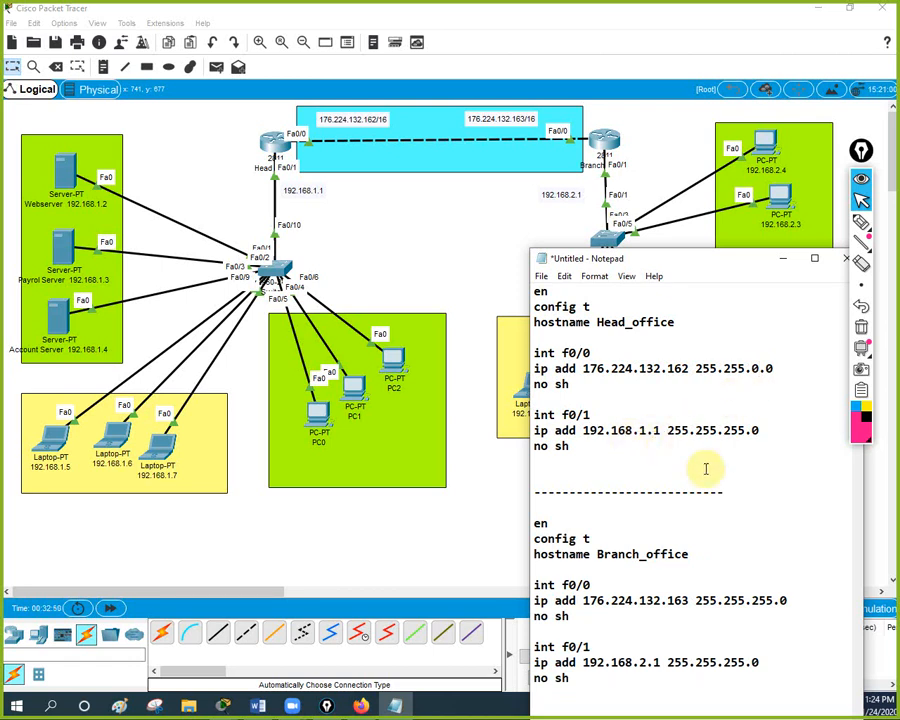
pyautogui.write('0')
pyautogui.click(752, 558)
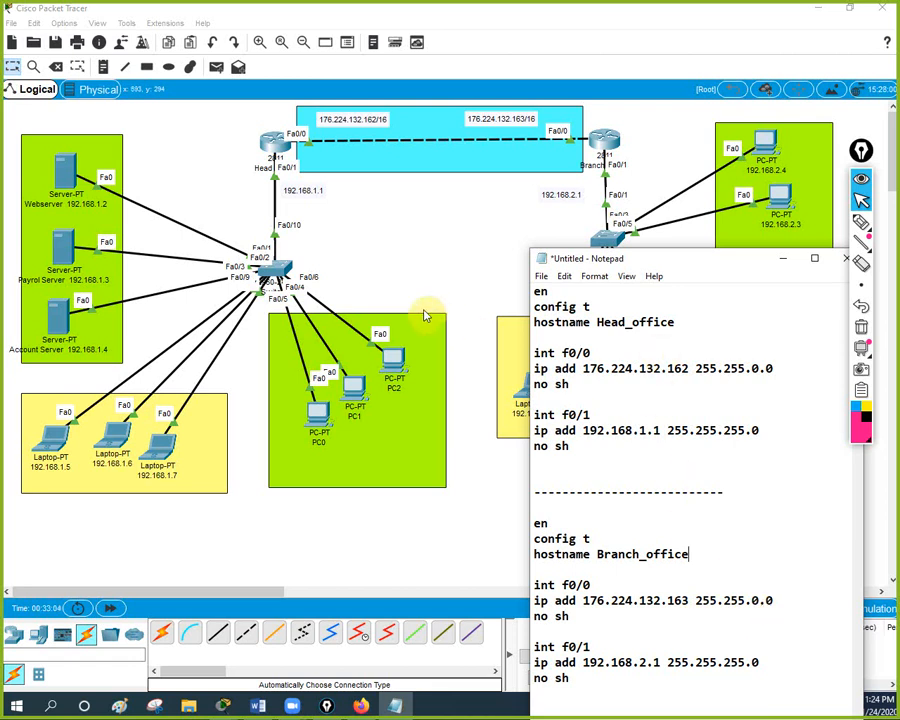
# Open the Head Office router's command line, enter configuration mode with en and config t, and select int f0/0.
pyautogui.click(280, 145)
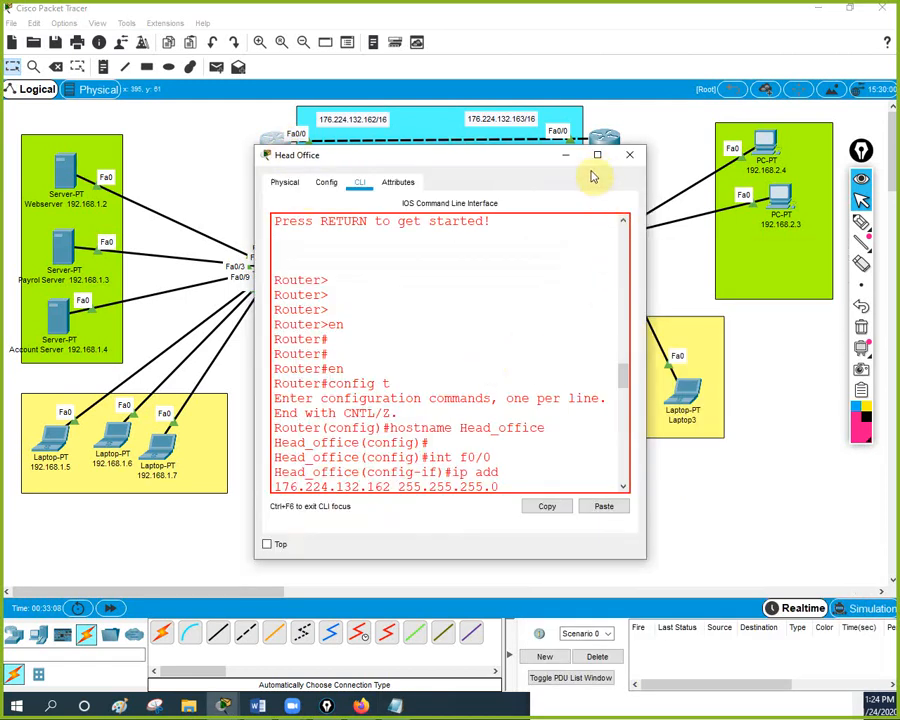
pyautogui.click(594, 157)
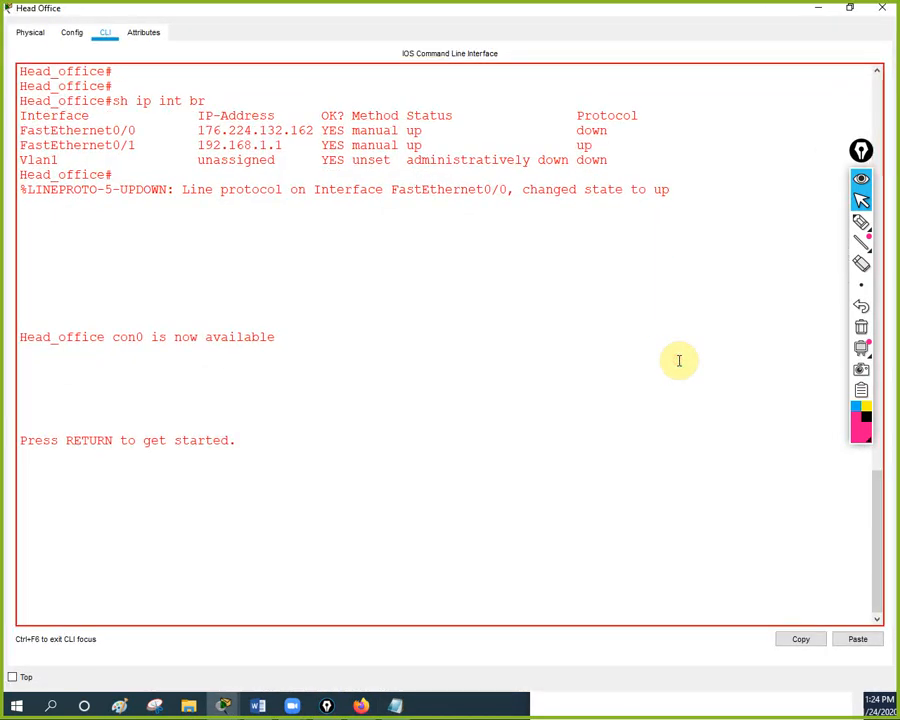
pyautogui.press('Return')
pyautogui.press('Return')
pyautogui.write('en')
pyautogui.press('Return')
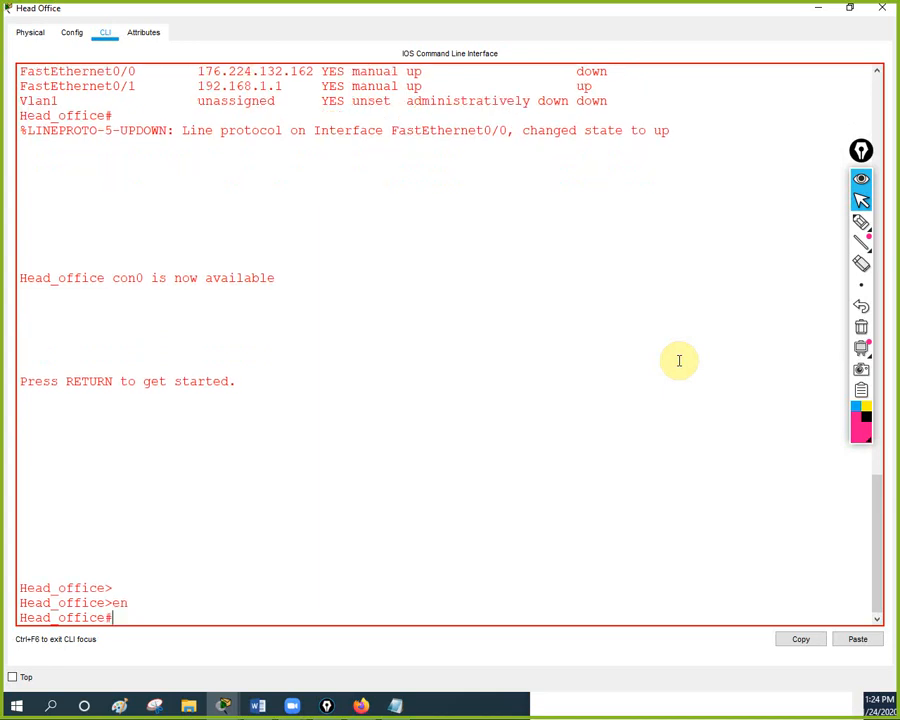
pyautogui.write('config t')
pyautogui.press('Return')
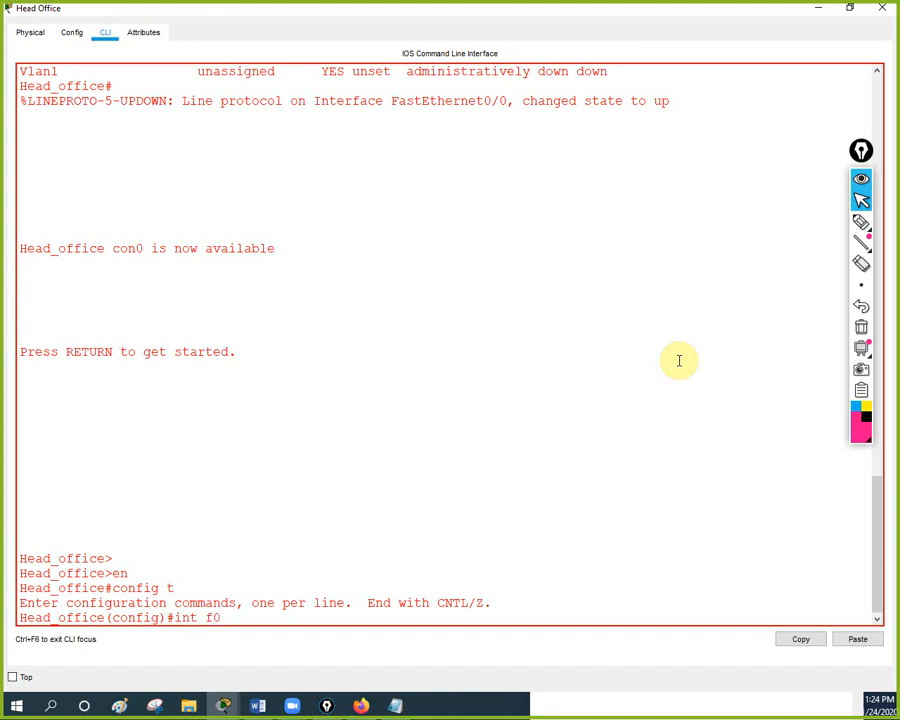
pyautogui.press('Return')
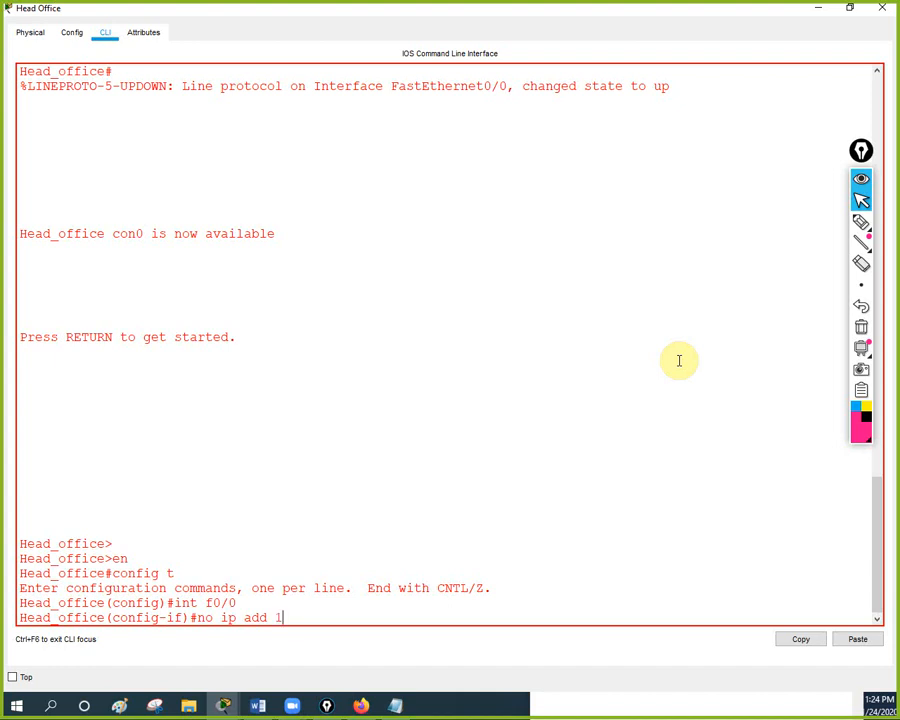
# Copy the Head Office line ip add 176.224.132.162 255.255.0.0 from the Notepad script.
pyautogui.doubleClick(623, 13)
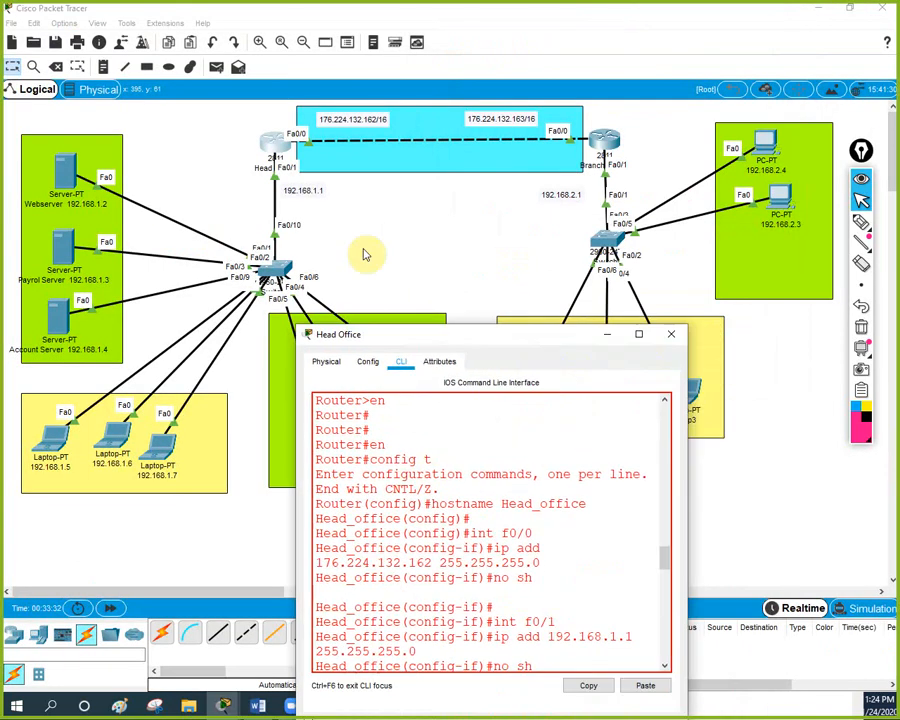
pyautogui.moveTo(489, 333); pyautogui.dragTo(275, 48)
pyautogui.click(400, 708)
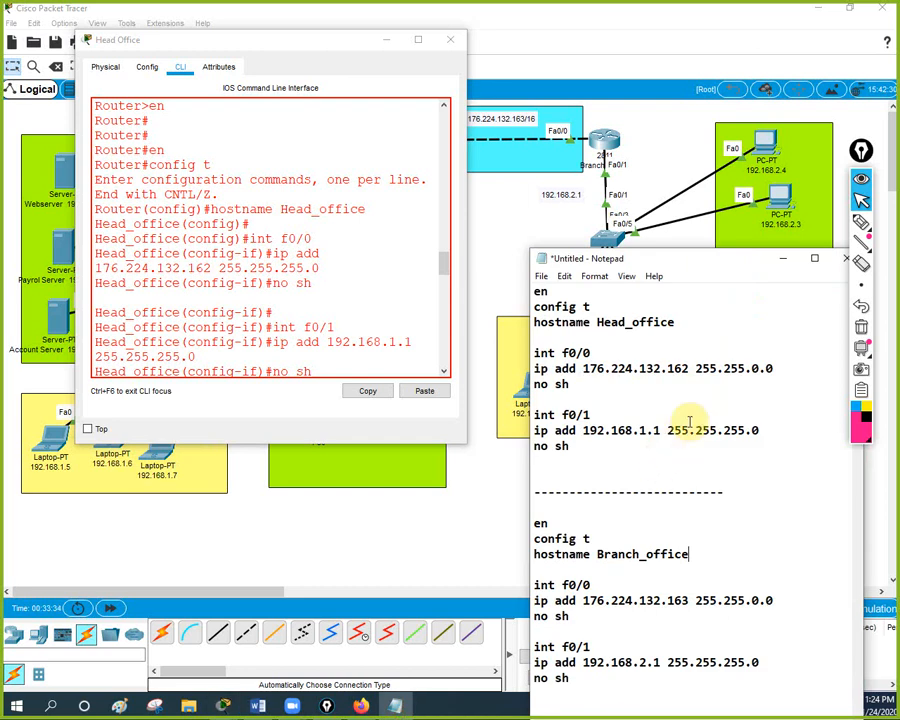
pyautogui.moveTo(786, 368); pyautogui.dragTo(474, 363)
pyautogui.rightClick(650, 372)
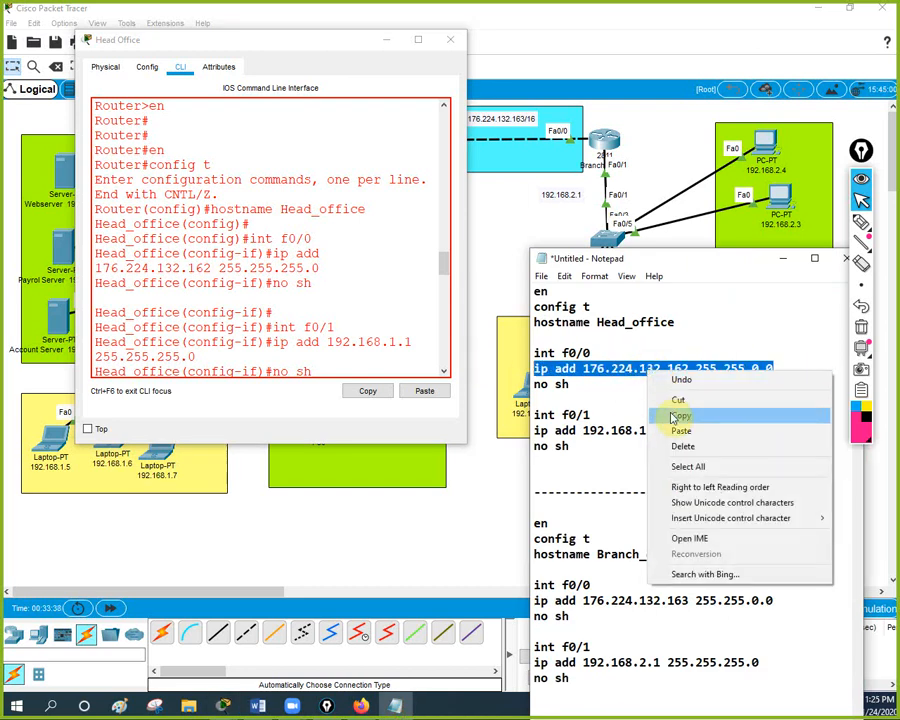
pyautogui.click(680, 414)
# Try to remove the f0/0 address by pasting the copied line into the partly entered no ip add command.
pyautogui.moveTo(315, 369); pyautogui.dragTo(256, 369)
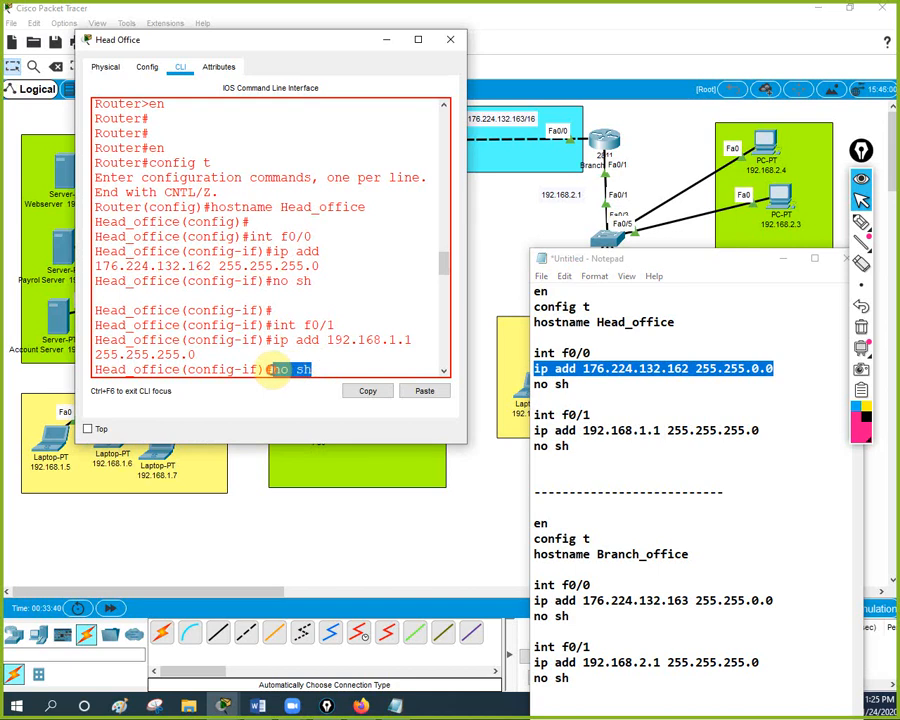
pyautogui.click(424, 392)
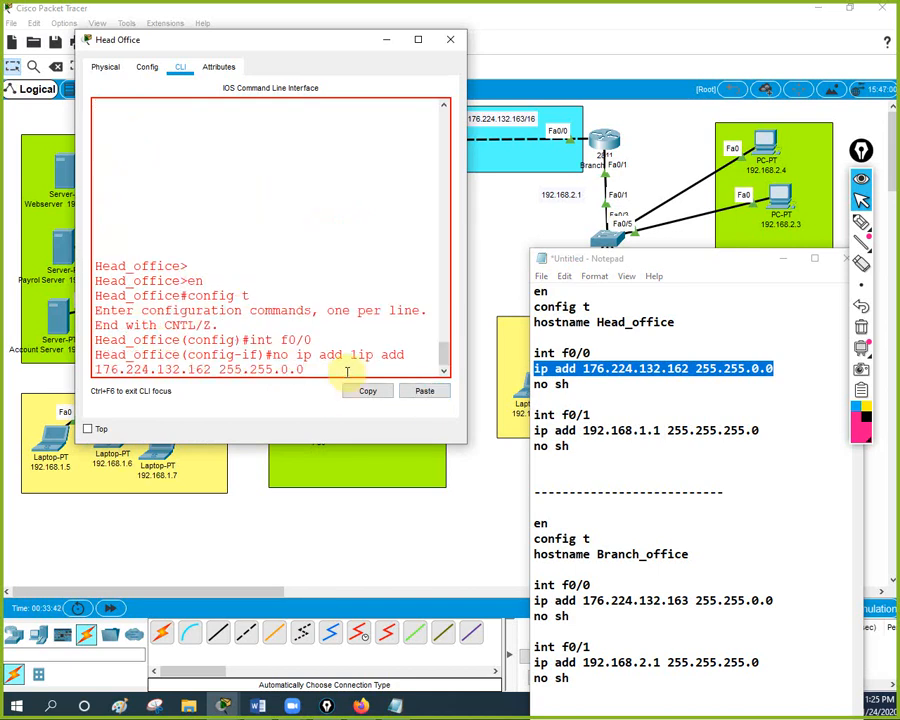
pyautogui.click(418, 39)
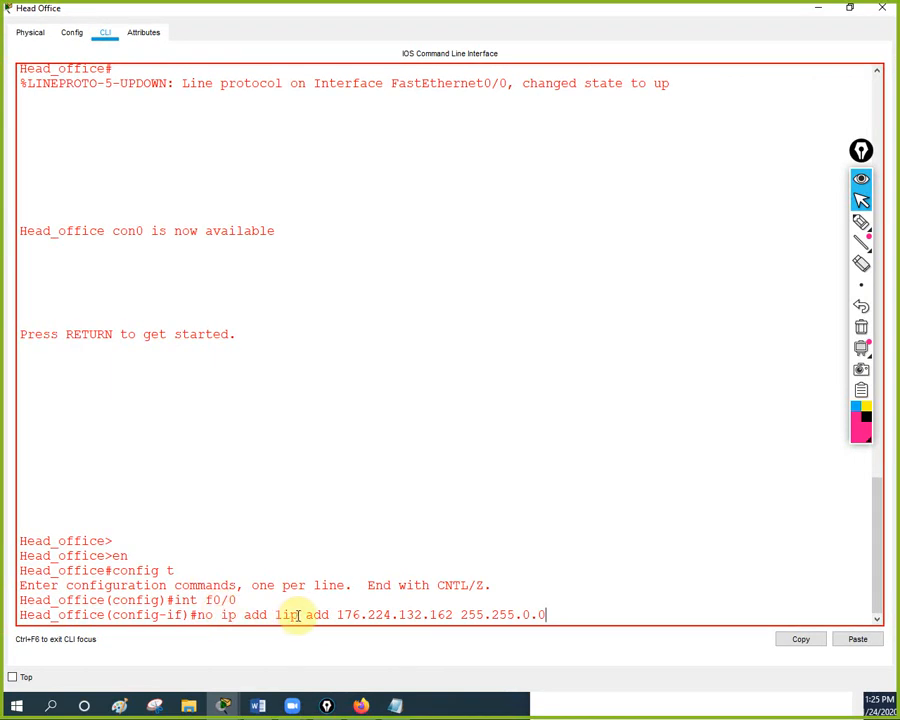
pyautogui.moveTo(293, 614); pyautogui.dragTo(243, 613)
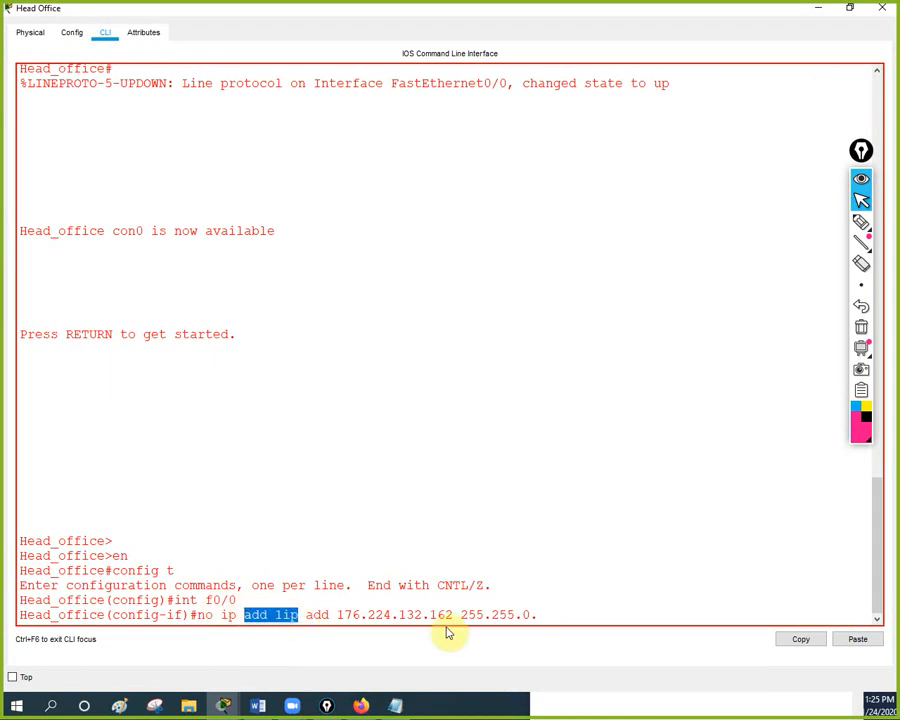
pyautogui.click(563, 617)
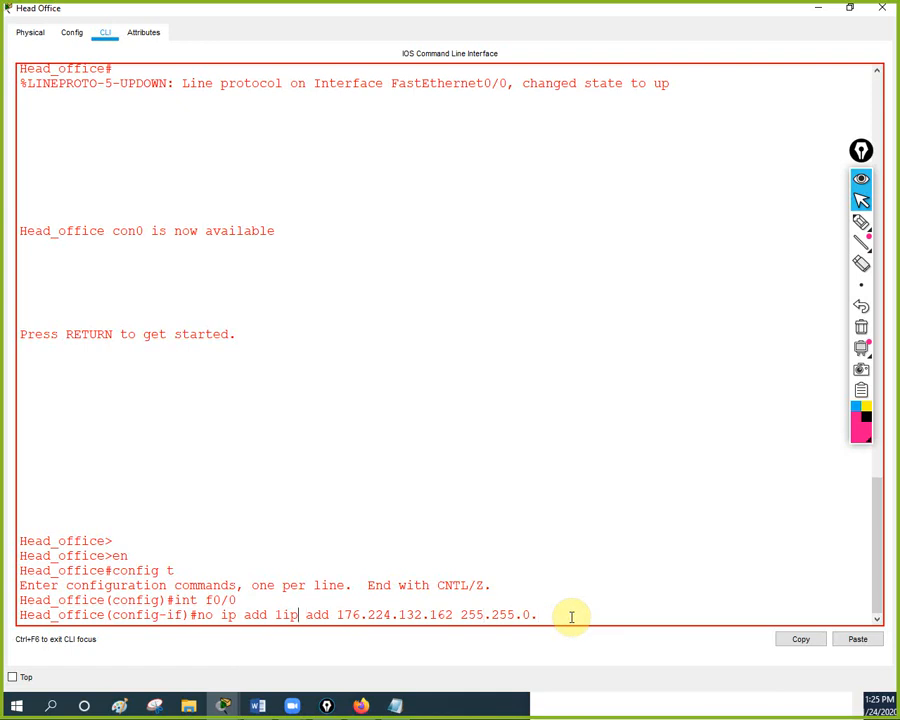
pyautogui.press('Return')
pyautogui.press('Return')
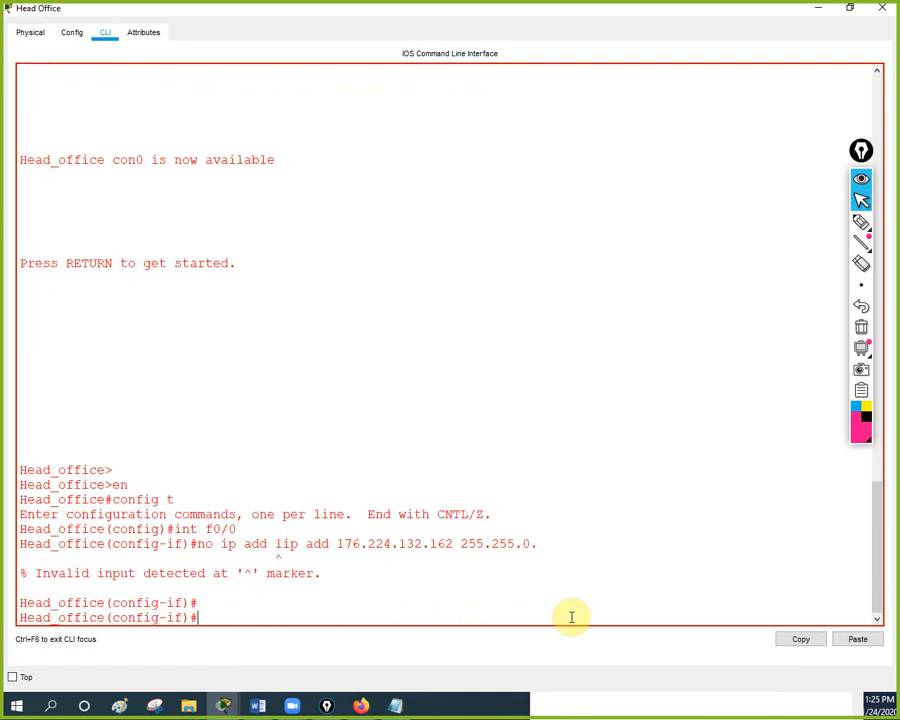
# Run no ip add 176.224.132.162 255.255.0.0 on f0/0, and check the interface addresses with do sh ip int br.
pyautogui.rightClick(571, 617)
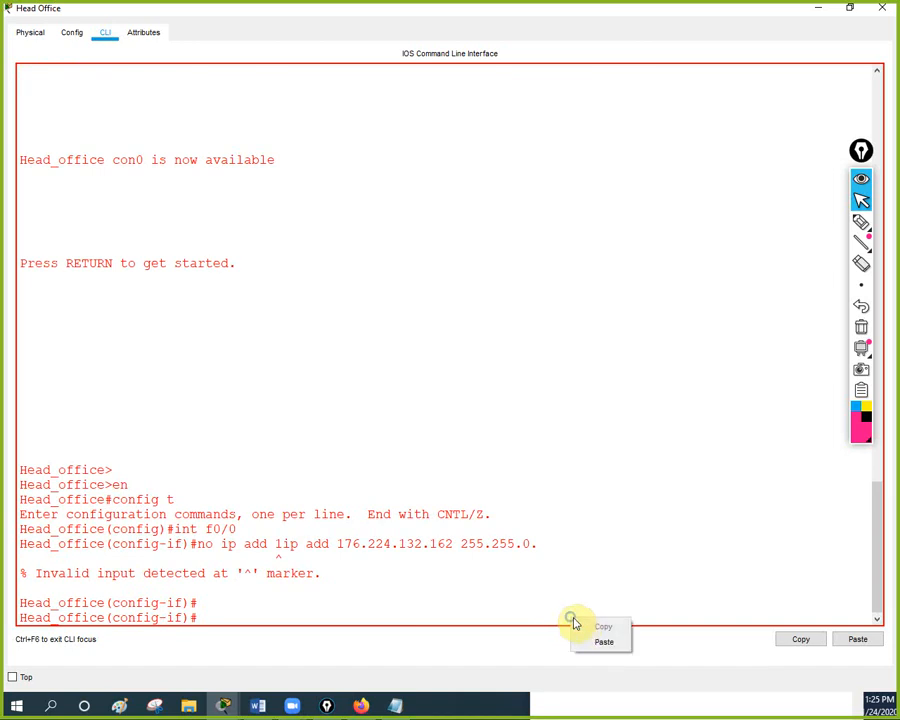
pyautogui.click(608, 643)
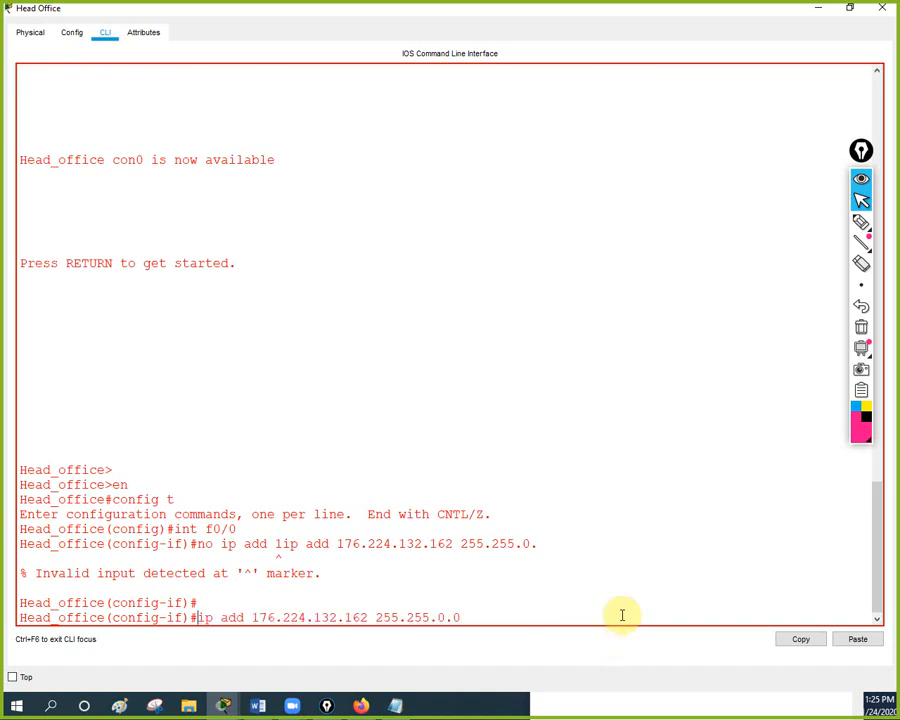
pyautogui.write('no')
pyautogui.press('Return')
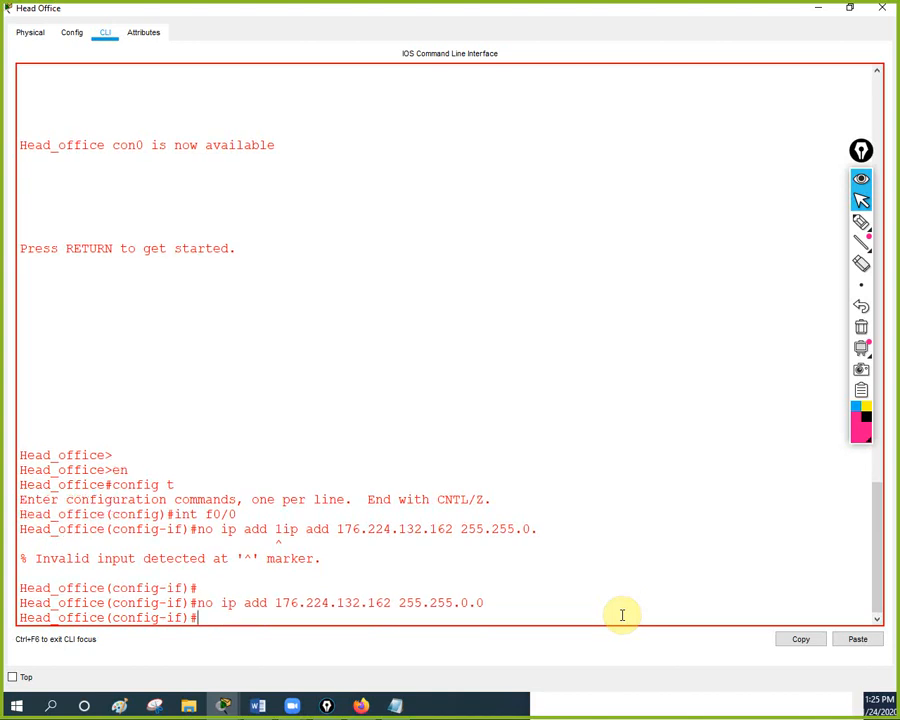
pyautogui.write('do sh ip int br')
pyautogui.press('Return')
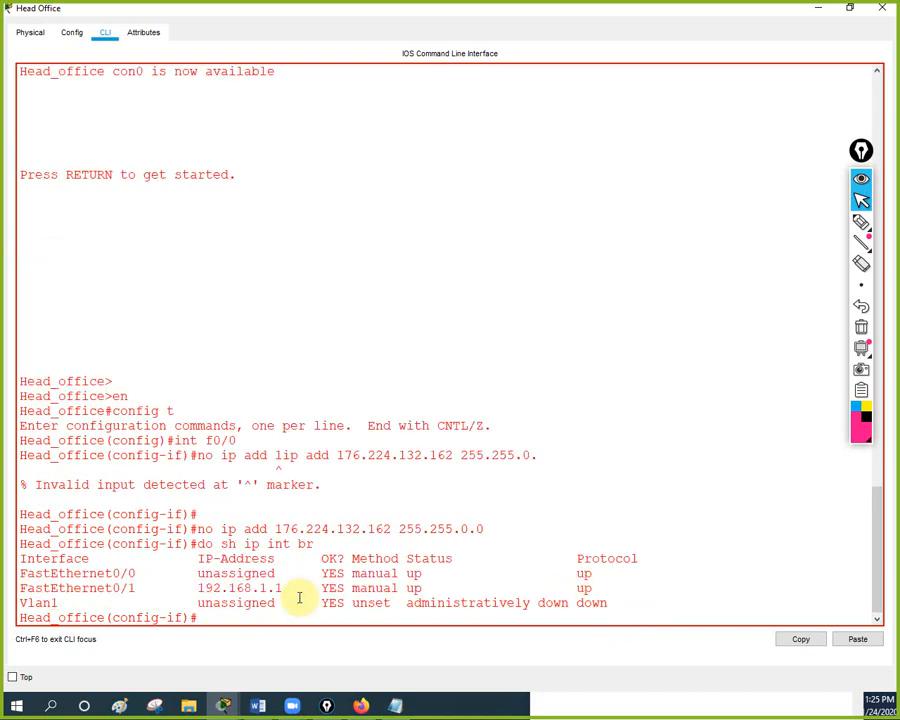
pyautogui.moveTo(197, 573); pyautogui.dragTo(282, 573)
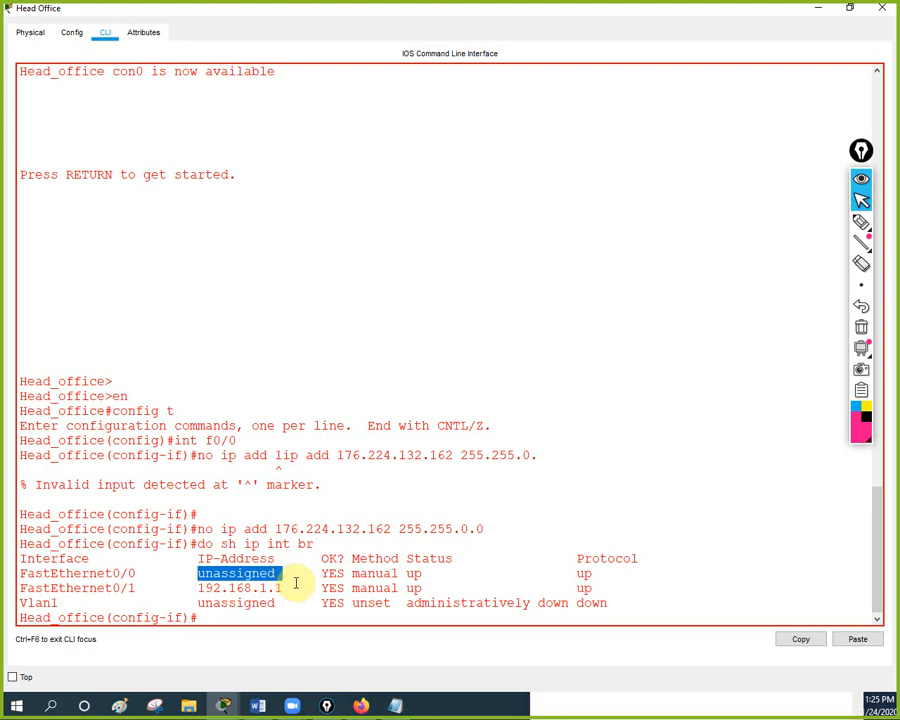
# Assign 176.224.132.162 255.255.0.0 to the Head Office router's f0/0 and list the interfaces with do sh ip int br.
pyautogui.click(223, 621)
pyautogui.rightClick(226, 622)
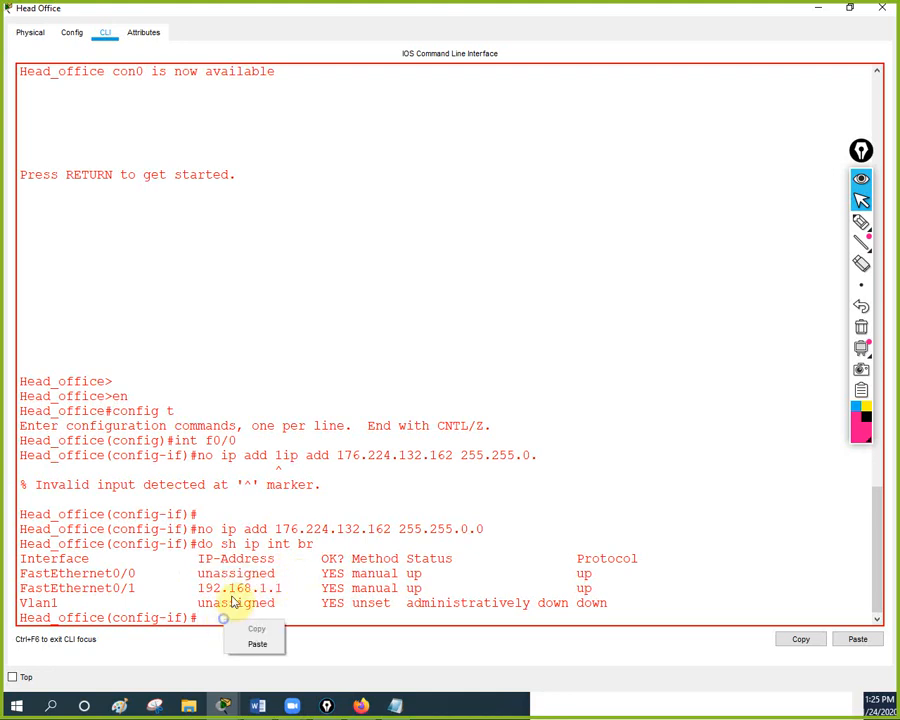
pyautogui.click(244, 643)
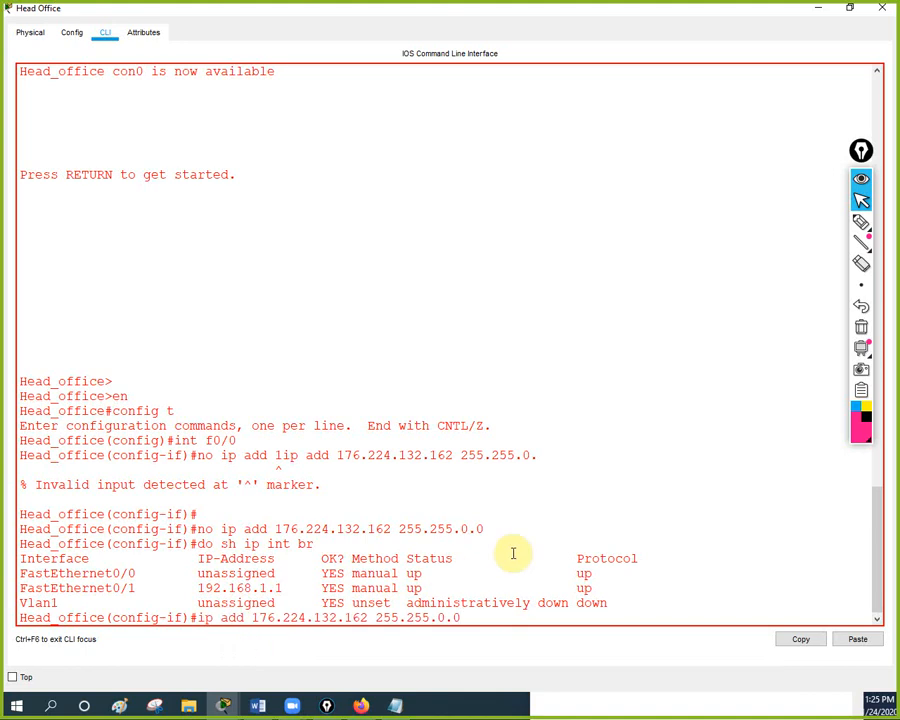
pyautogui.press('Return')
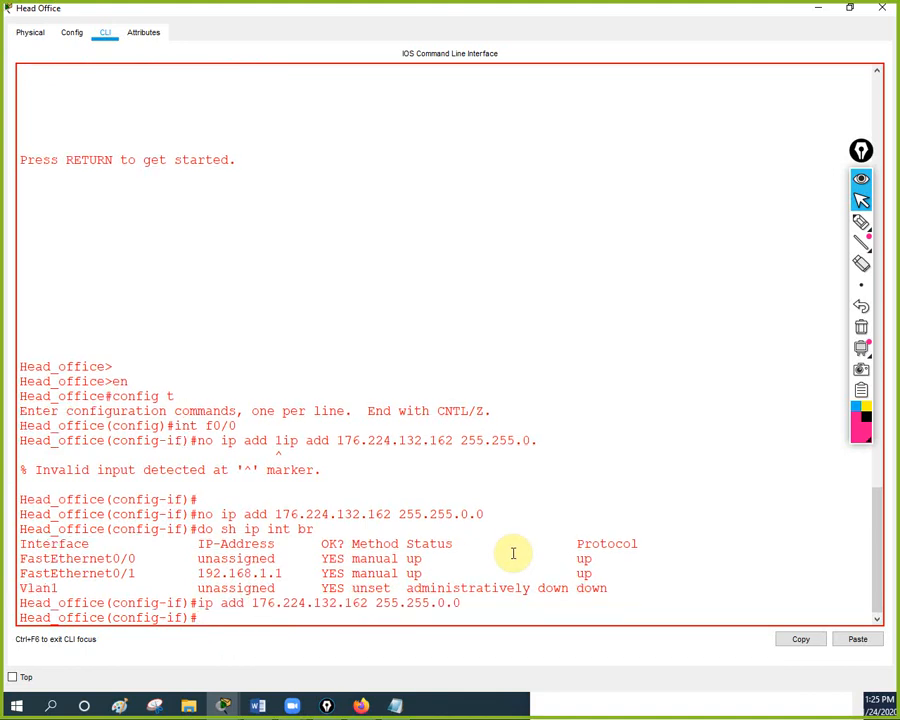
pyautogui.write('do ')
pyautogui.write('sh ip itn')
pyautogui.write('br')
pyautogui.press('Return')
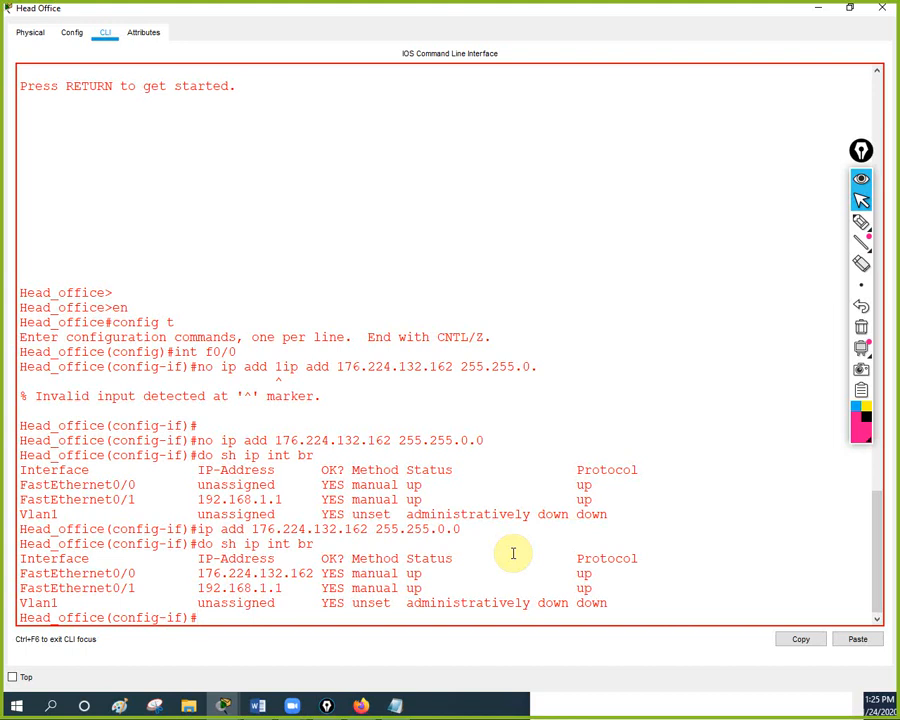
# Exit interface and global configuration modes to return to the Head_office# prompt.
pyautogui.write('exit')
pyautogui.press('Return')
pyautogui.press('Return')
pyautogui.press('Return')
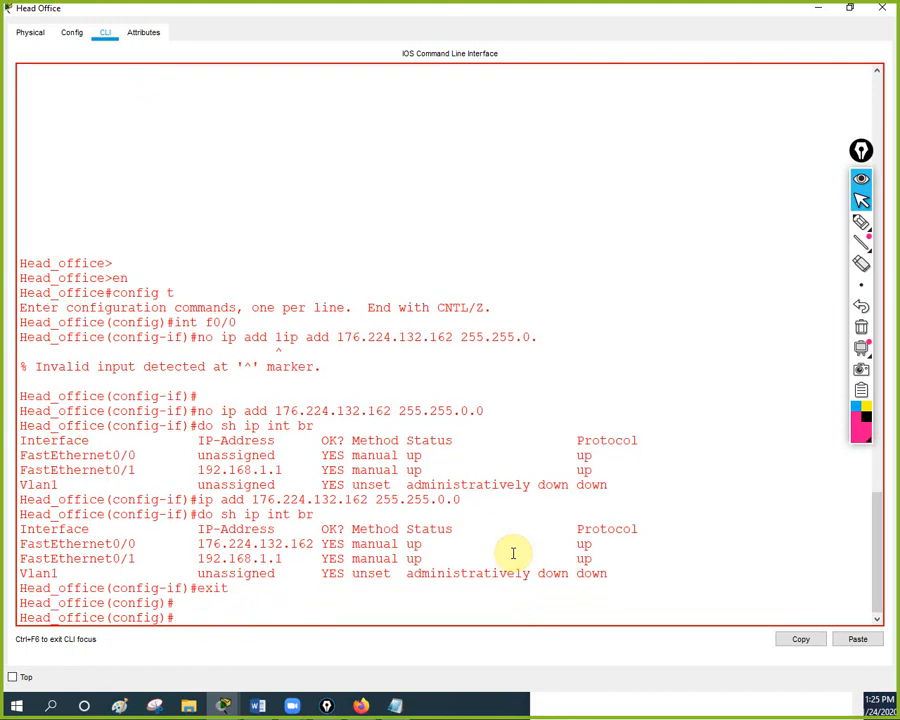
pyautogui.write('exit')
pyautogui.press('Return')
pyautogui.press('Return')
pyautogui.press('Return')
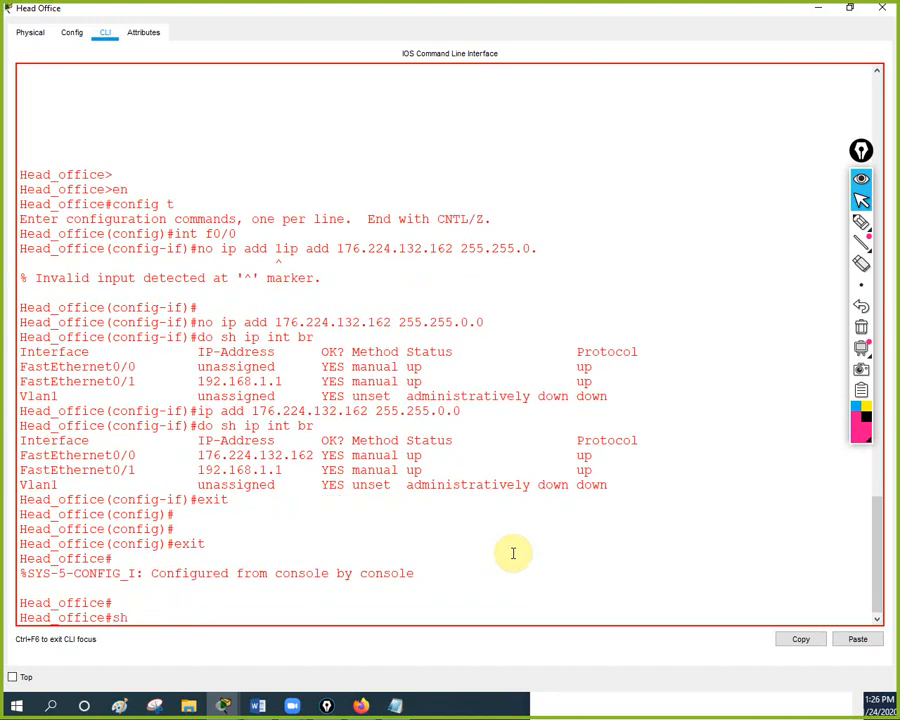
# Display the running configuration with sh run and examine the IP address and mask under interface FastEthernet0/0.
pyautogui.write('sh run')
pyautogui.press('Return')
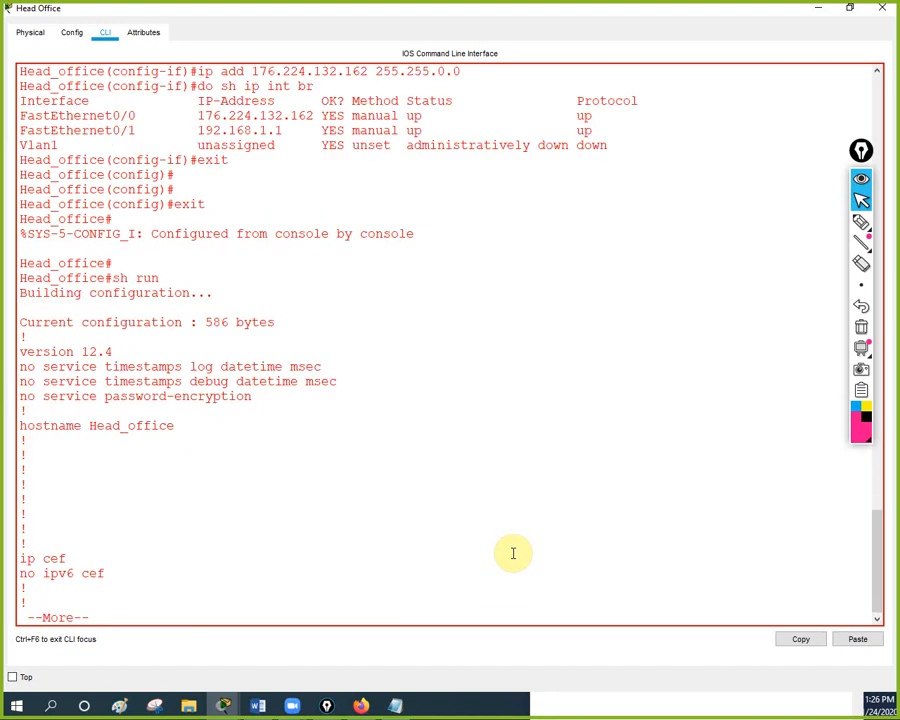
pyautogui.press('Return')
pyautogui.press('Return')
pyautogui.press('Return')
pyautogui.press('Return')
pyautogui.press('Return')
pyautogui.press('Return')
pyautogui.press('Return')
pyautogui.press('Return')
pyautogui.press('Return')
pyautogui.press('Return')
pyautogui.press('Return')
pyautogui.press('Return')
pyautogui.press('Return')
pyautogui.press('Return')
pyautogui.press('Return')
pyautogui.press('Return')
pyautogui.press('Return')
pyautogui.press('Return')
pyautogui.press('Return')
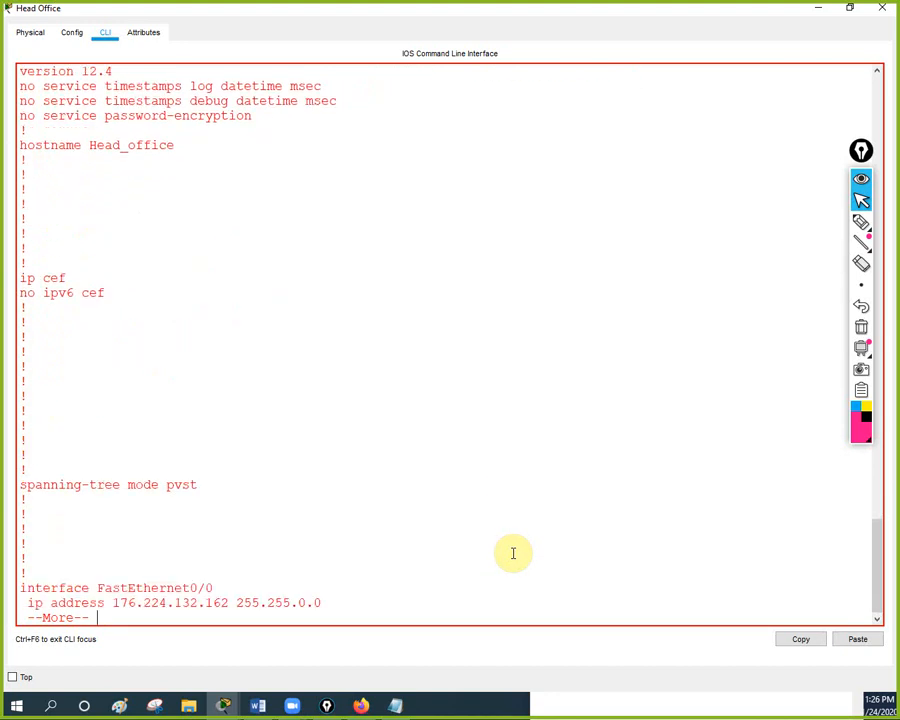
pyautogui.press('Return')
pyautogui.press('Return')
pyautogui.press('Return')
pyautogui.press('Return')
pyautogui.press('Return')
pyautogui.press('Return')
pyautogui.press('Return')
pyautogui.press('Return')
pyautogui.press('Return')
pyautogui.press('Return')
pyautogui.press('Return')
pyautogui.press('Return')
pyautogui.press('Return')
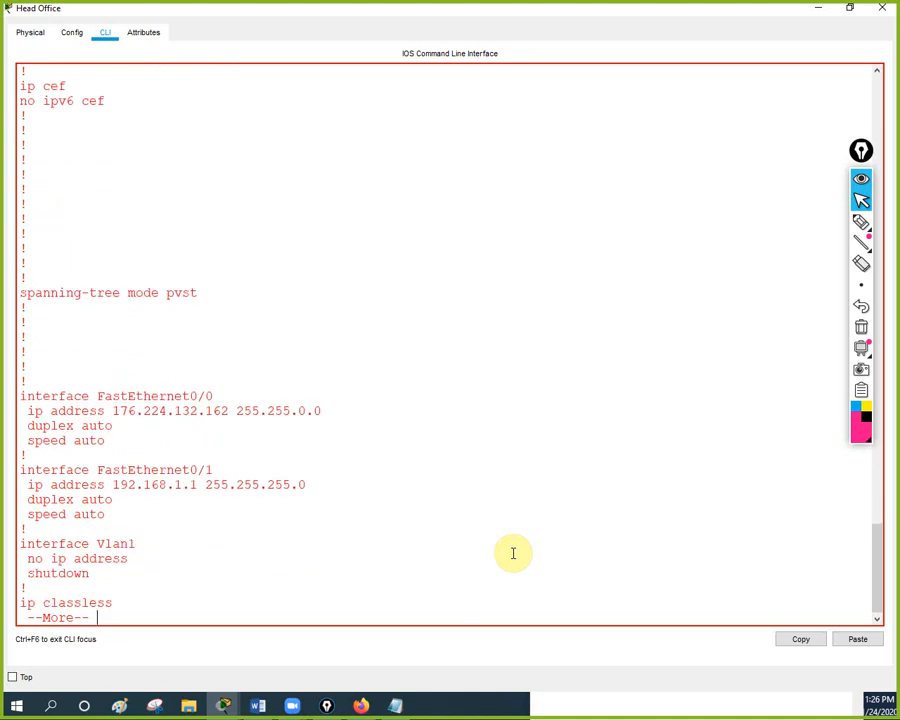
pyautogui.moveTo(324, 411); pyautogui.dragTo(14, 403)
pyautogui.moveTo(239, 409); pyautogui.dragTo(315, 438)
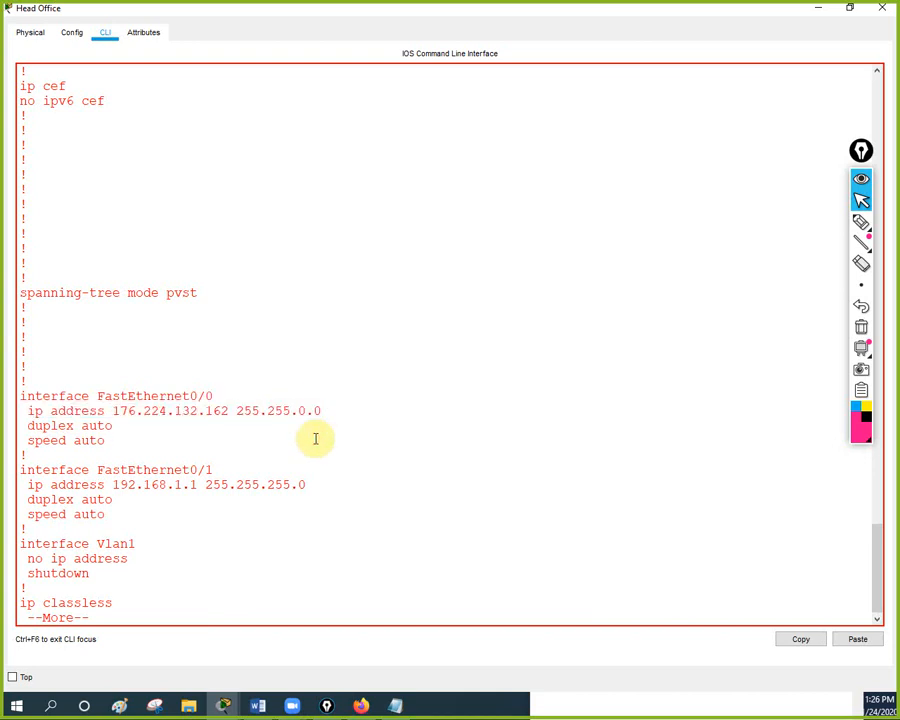
# Close the Head Office router and copy the line ip add 176.224.132.163 255.255.0.0 from the Notepad script.
pyautogui.click(882, 8)
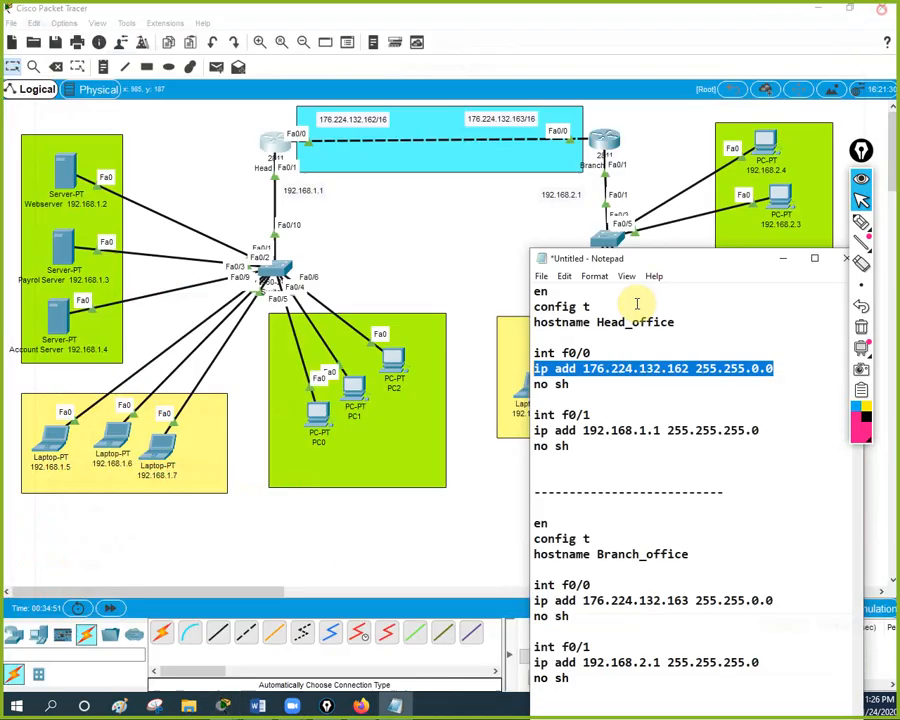
pyautogui.moveTo(777, 600); pyautogui.dragTo(534, 600)
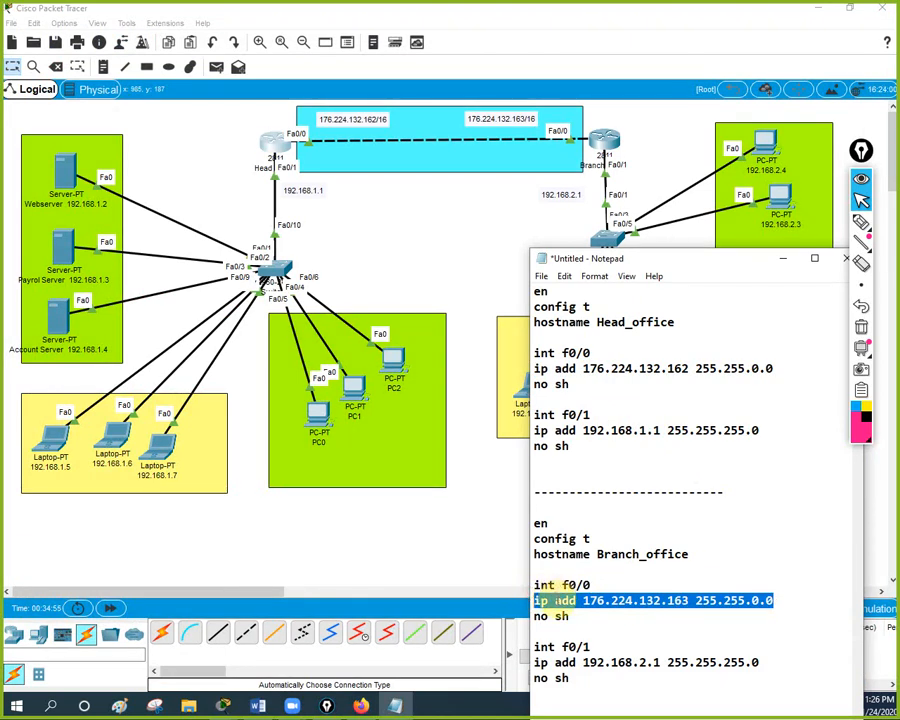
pyautogui.rightClick(560, 598)
pyautogui.click(639, 438)
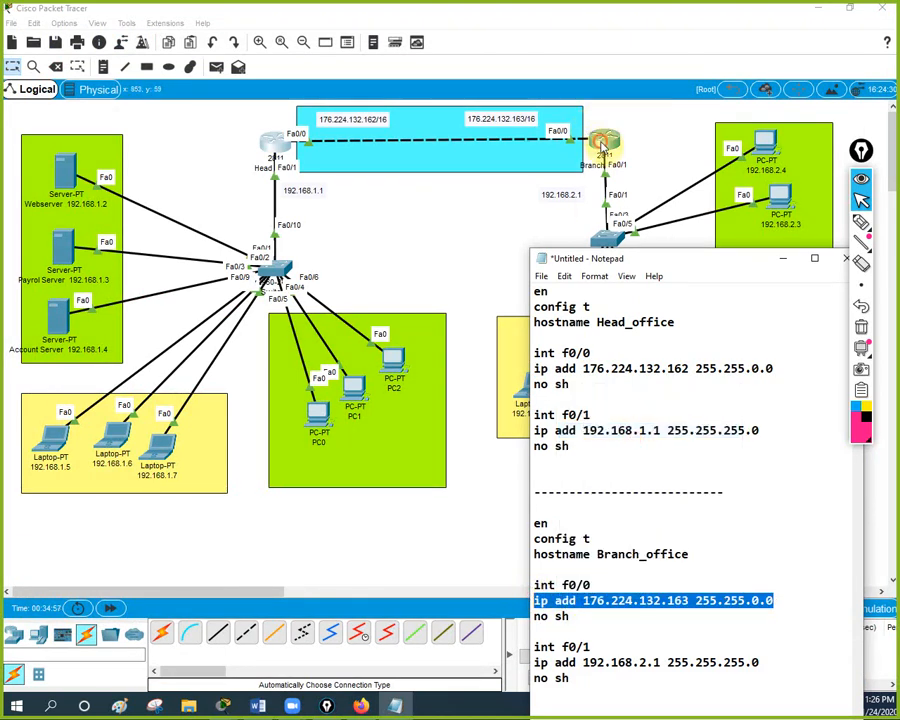
# Open the Branch Office router's CLI full size and enter interface configuration mode with config t and int f0/0.
pyautogui.click(603, 146)
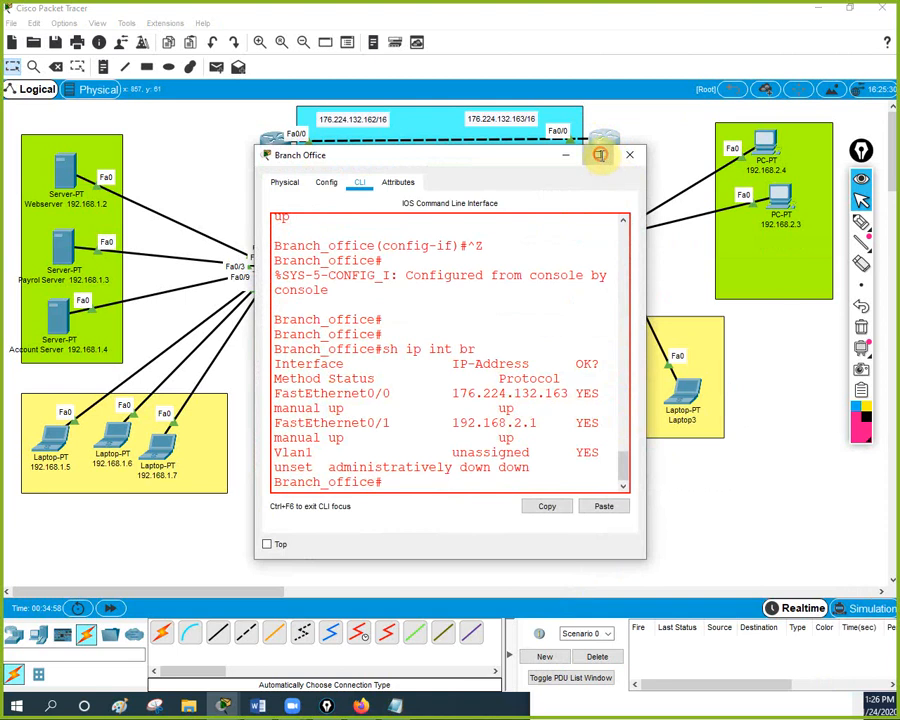
pyautogui.click(600, 155)
pyautogui.write('config t')
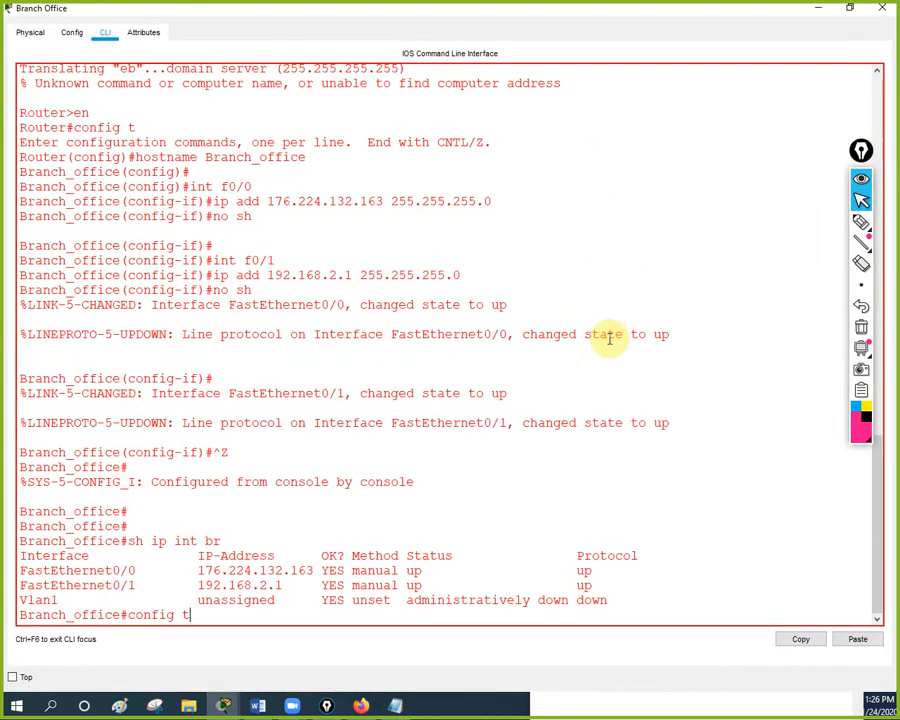
pyautogui.press('Return')
pyautogui.write('int ')
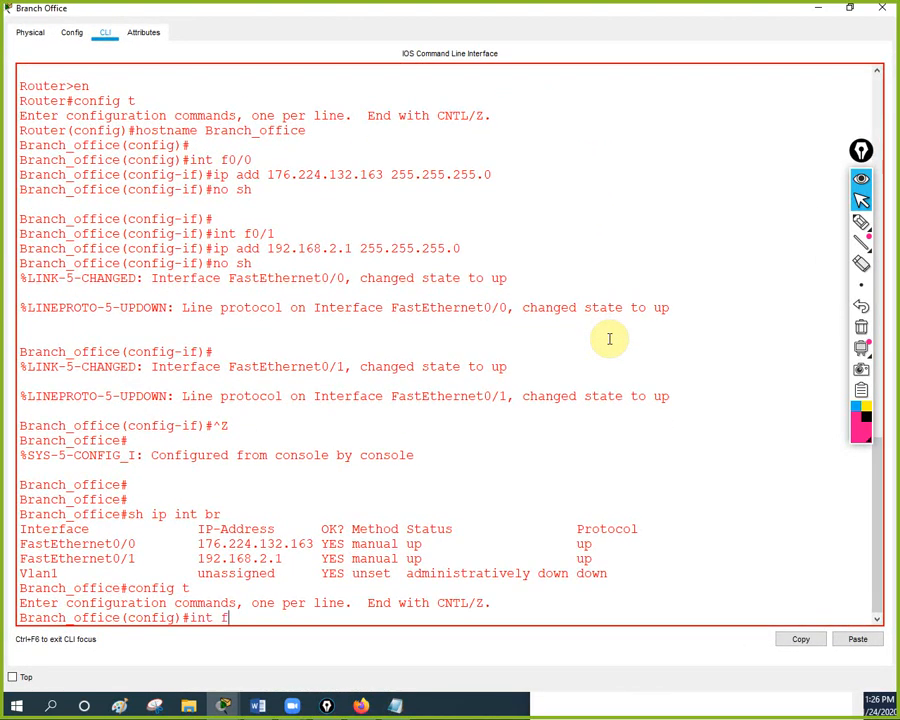
pyautogui.write('f0/0')
pyautogui.press('Return')
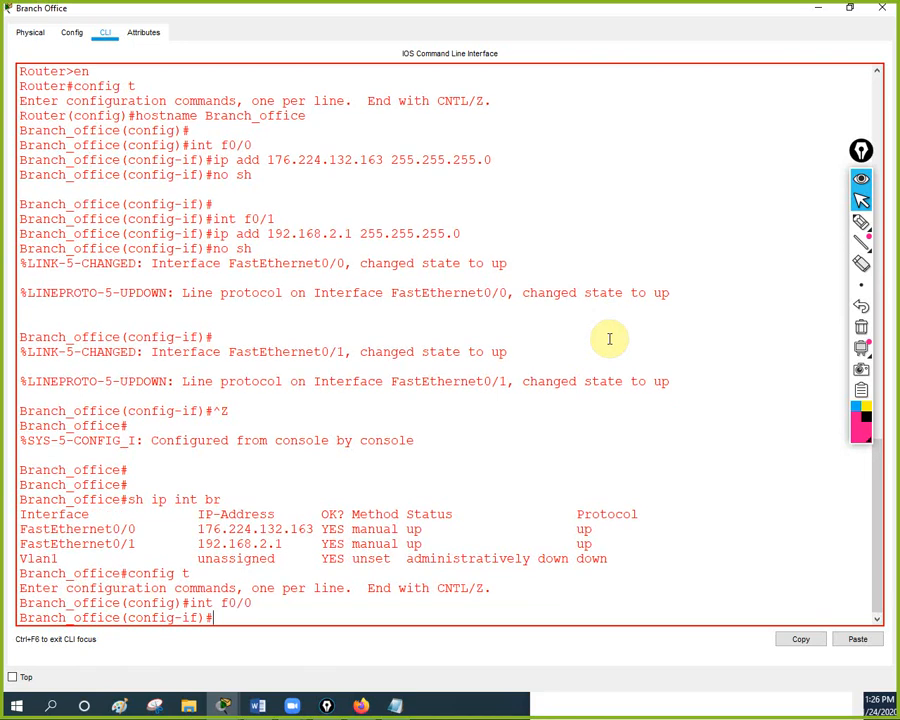
# Remove the Branch Office f0/0 address by running no ip add 176.224.132.163 255.255.255.0.
pyautogui.rightClick(615, 374)
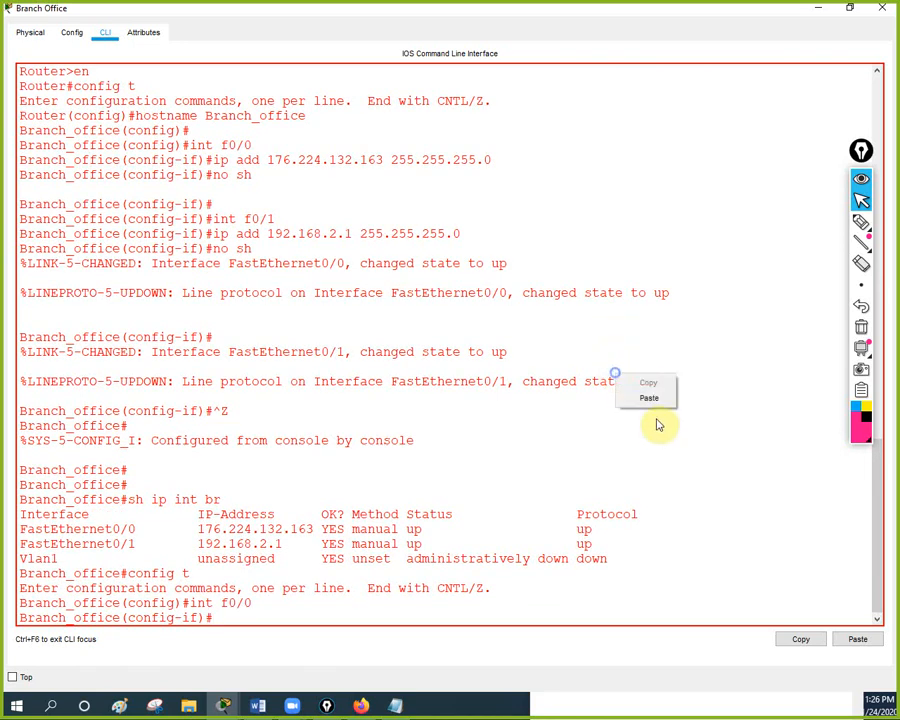
pyautogui.click(658, 398)
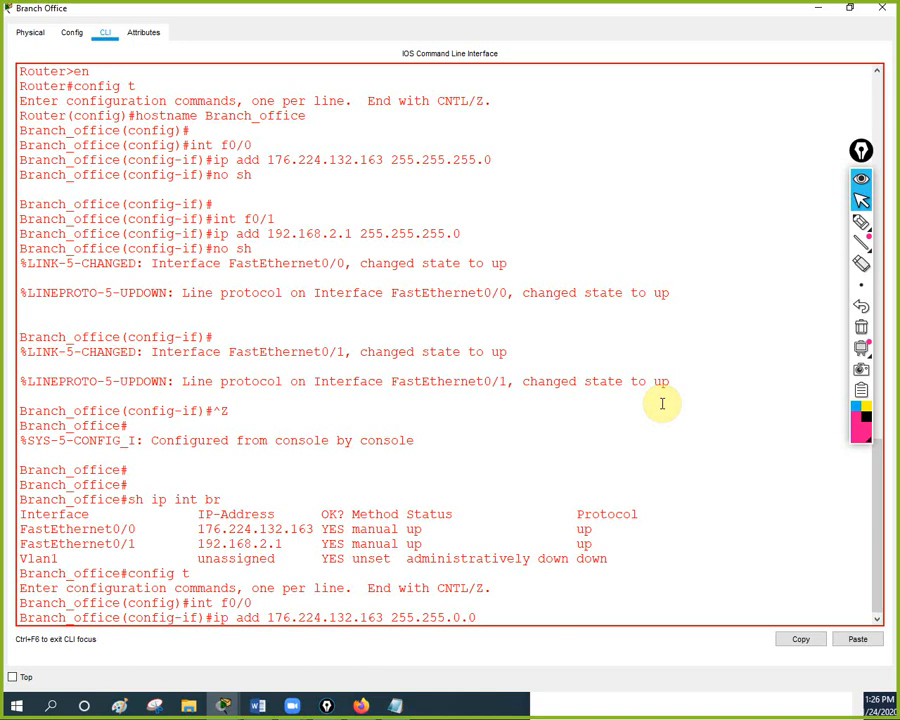
pyautogui.press('BackSpace')
pyautogui.write('255')
pyautogui.press('Home')
pyautogui.write('no')
pyautogui.press('Return')
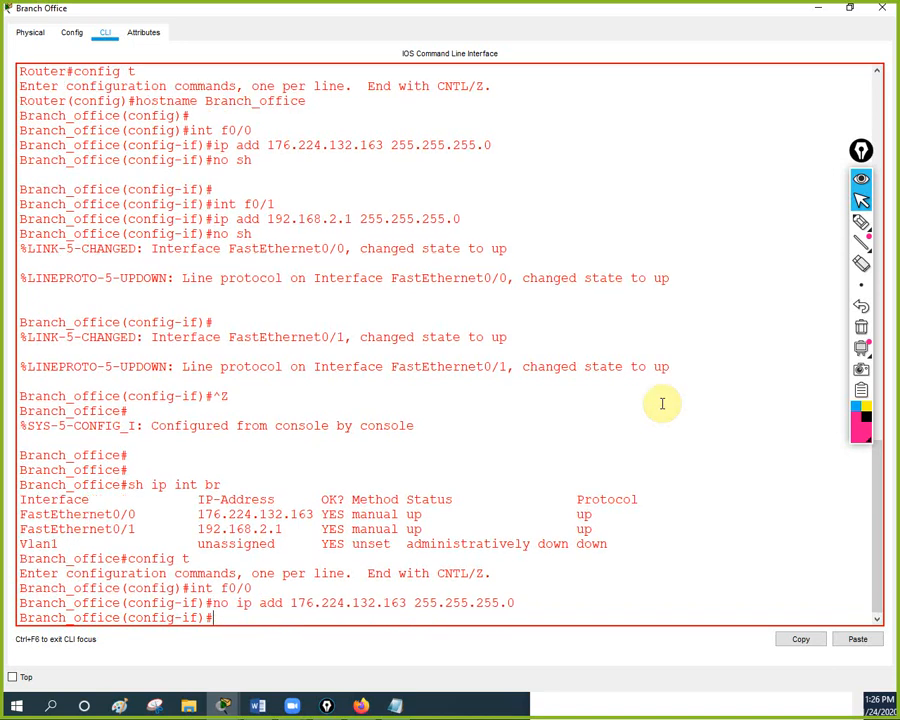
pyautogui.press('Up')
pyautogui.press('Up')
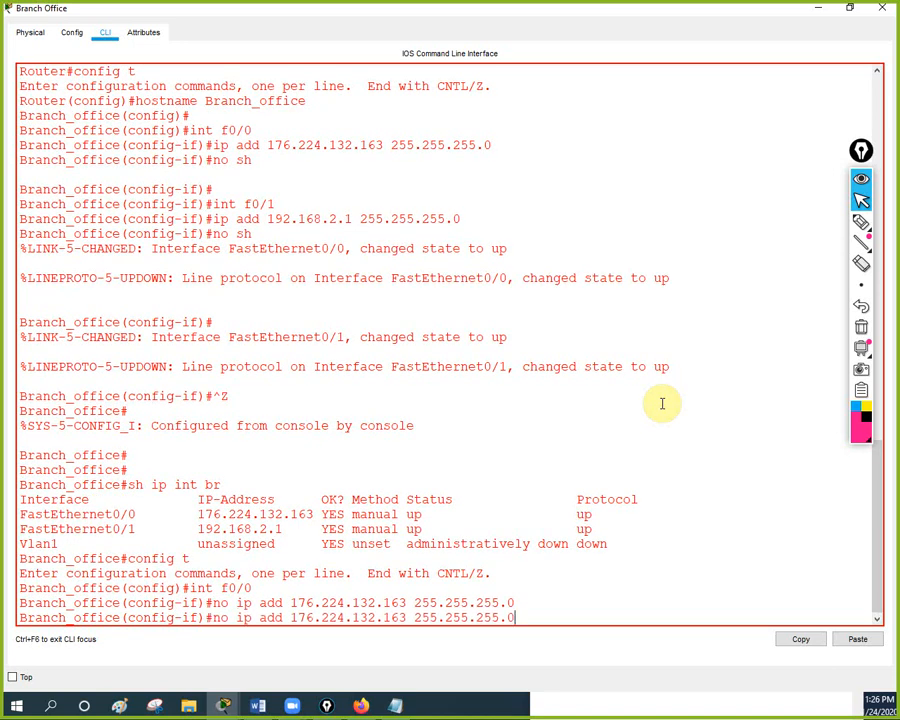
pyautogui.press('Down')
pyautogui.press('BackSpace')
pyautogui.press('BackSpace')
pyautogui.press('BackSpace')
pyautogui.press('BackSpace')
pyautogui.press('BackSpace')
pyautogui.press('BackSpace')
pyautogui.press('BackSpace')
pyautogui.press('BackSpace')
pyautogui.press('BackSpace')
pyautogui.press('BackSpace')
pyautogui.press('BackSpace')
pyautogui.press('BackSpace')
pyautogui.press('BackSpace')
pyautogui.press('BackSpace')
pyautogui.press('BackSpace')
pyautogui.press('BackSpace')
pyautogui.press('BackSpace')
pyautogui.press('BackSpace')
pyautogui.press('BackSpace')
pyautogui.press('BackSpace')
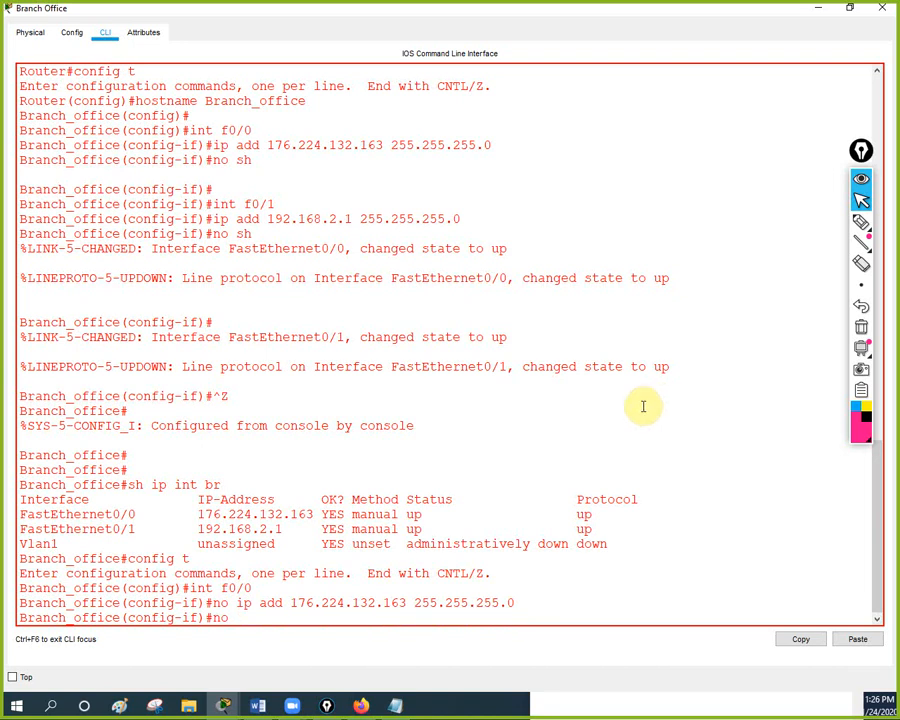
# Copy the Branch Office f0/0 address line from Notepad and run ip add 176.224.132.163 255.255.0.0 in the router's CLI.
pyautogui.click(395, 705)
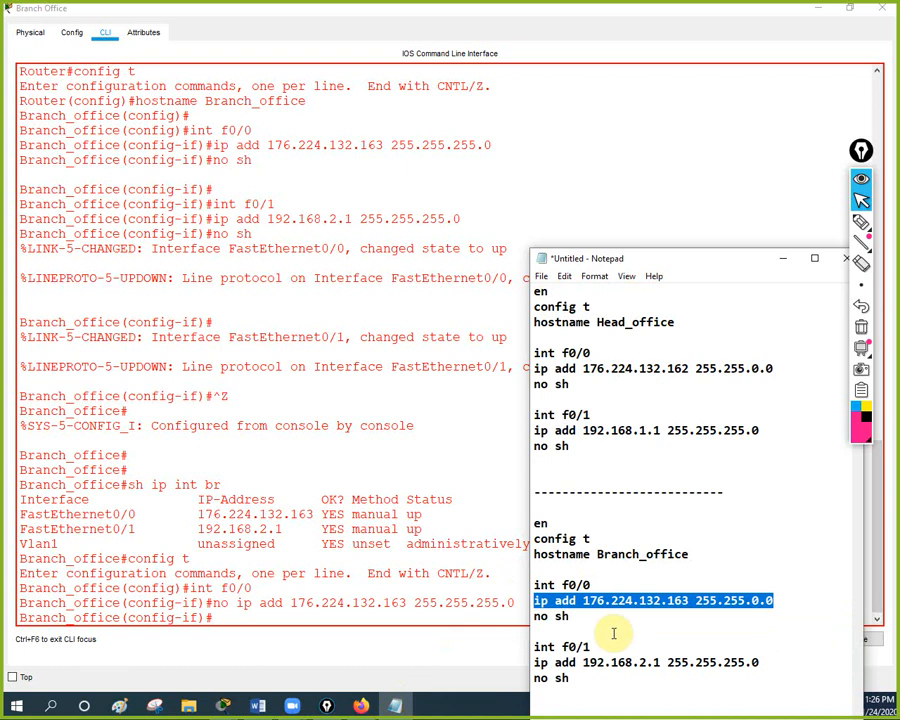
pyautogui.rightClick(628, 603)
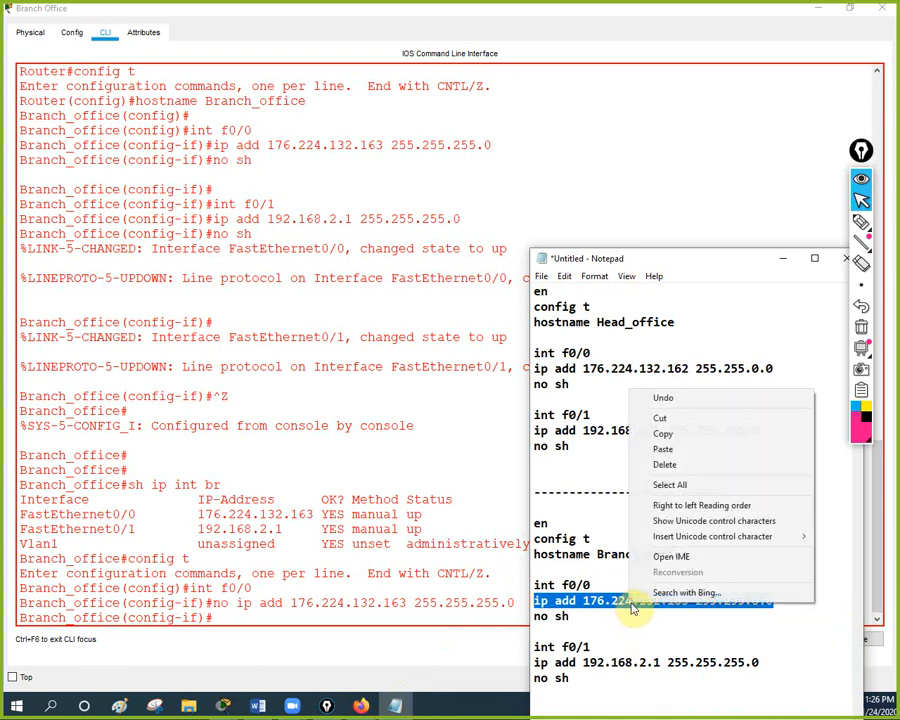
pyautogui.click(701, 434)
pyautogui.click(395, 542)
pyautogui.rightClick(410, 562)
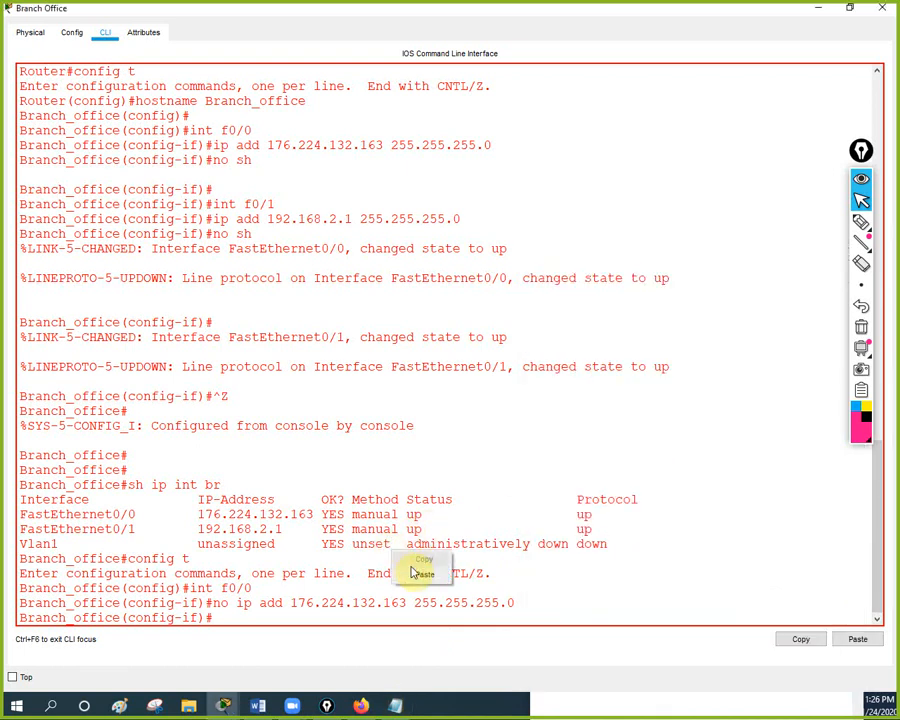
pyautogui.click(415, 573)
pyautogui.press('Return')
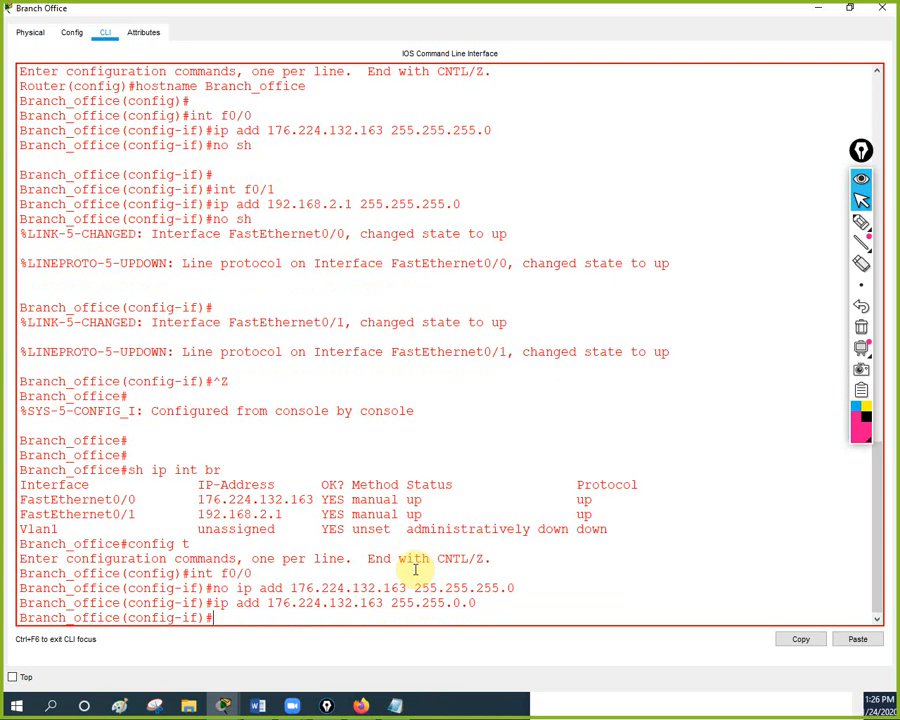
# Return to the Branch_office# prompt and check the f0/0 address with sh ip int br.
pyautogui.hotkey('ctrl', 'z')
pyautogui.press('Return')
pyautogui.press('Return')
pyautogui.press('Return')
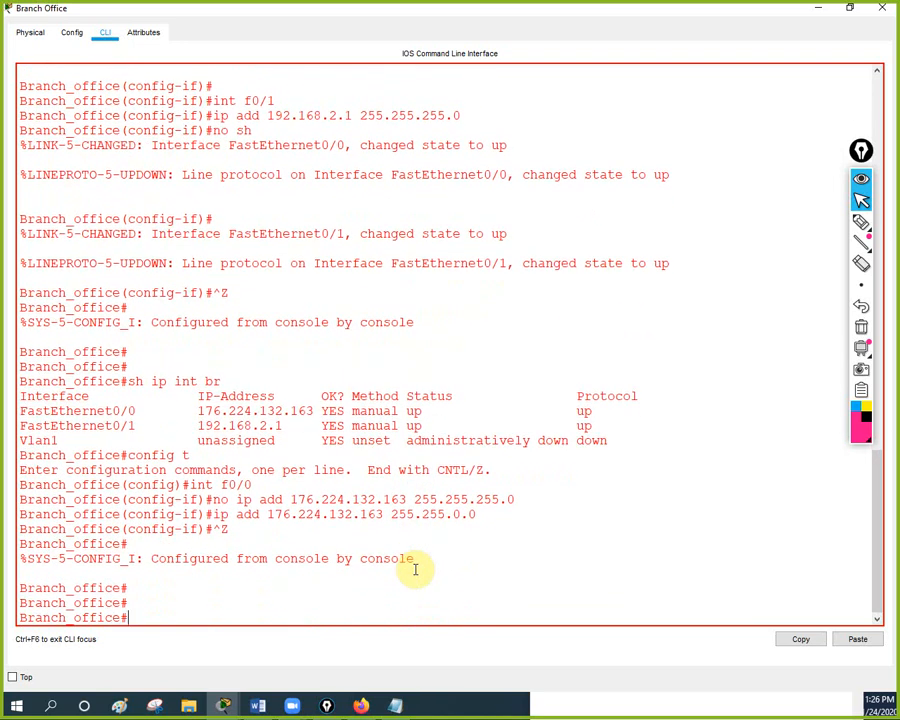
pyautogui.write('sh ip int br')
pyautogui.press('Return')
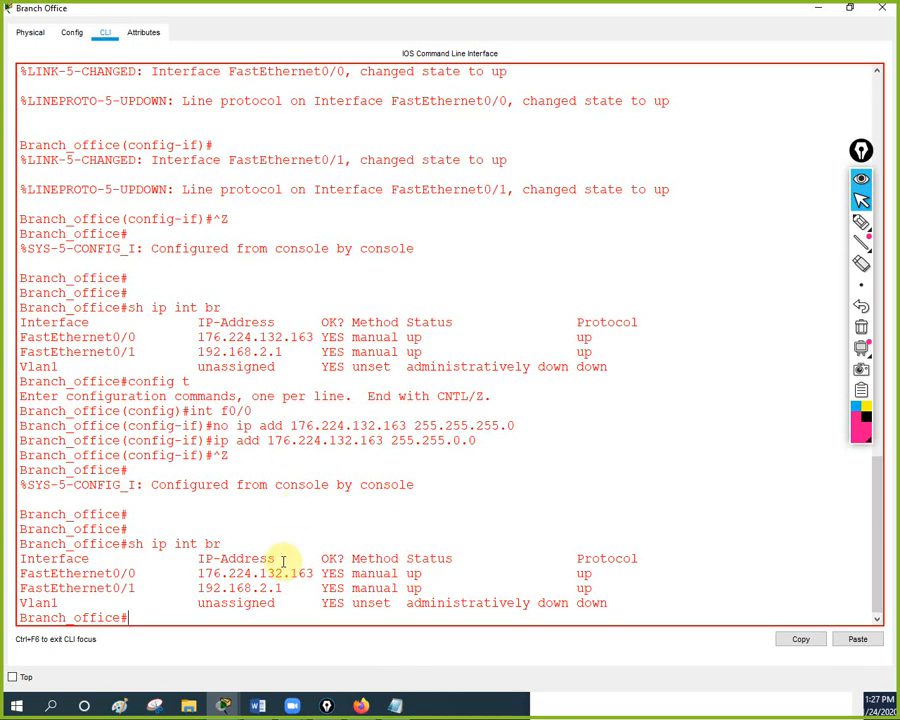
pyautogui.moveTo(312, 573); pyautogui.dragTo(198, 572)
pyautogui.click(408, 518)
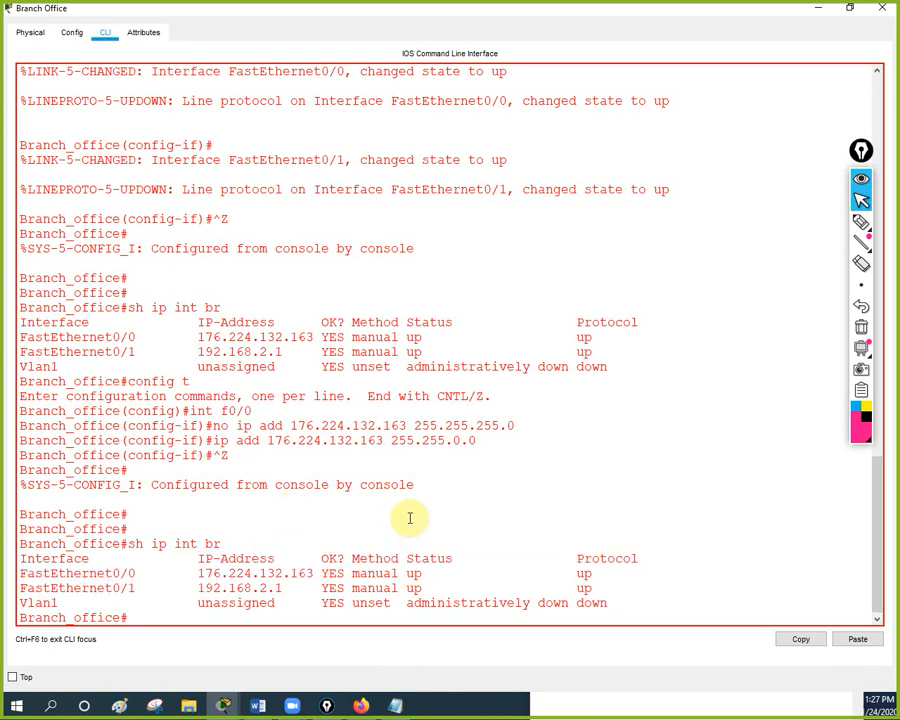
# Display the Branch Office running configuration with sh run and examine the subnet mask under interface FastEthernet0/0.
pyautogui.write('sh run')
pyautogui.press('Return')
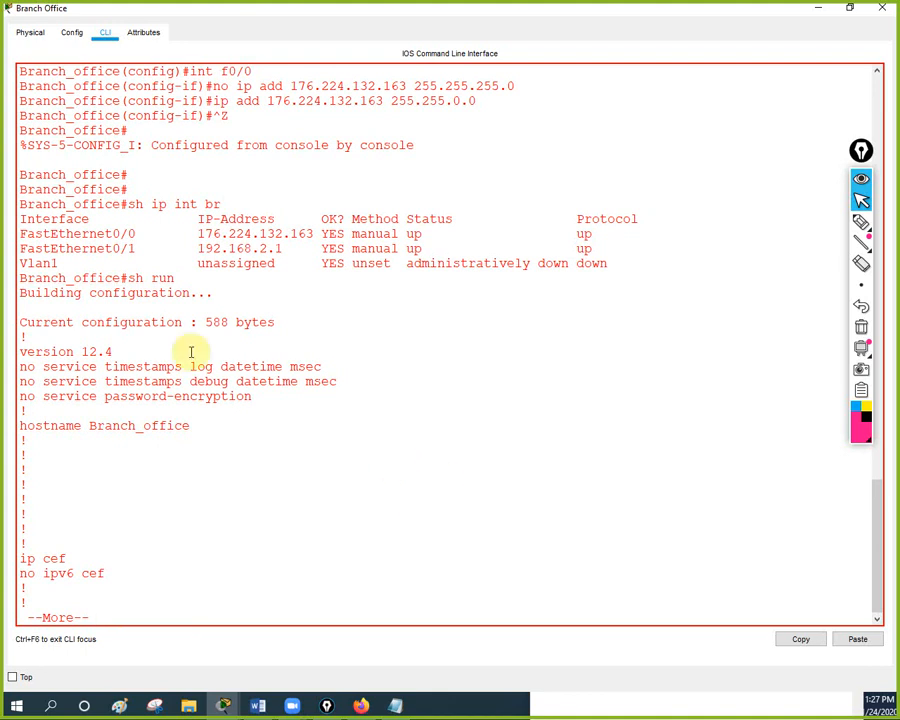
pyautogui.scroll(6, 147, 287)
pyautogui.scroll(-1, 183, 330)
pyautogui.scroll(-2, 183, 331)
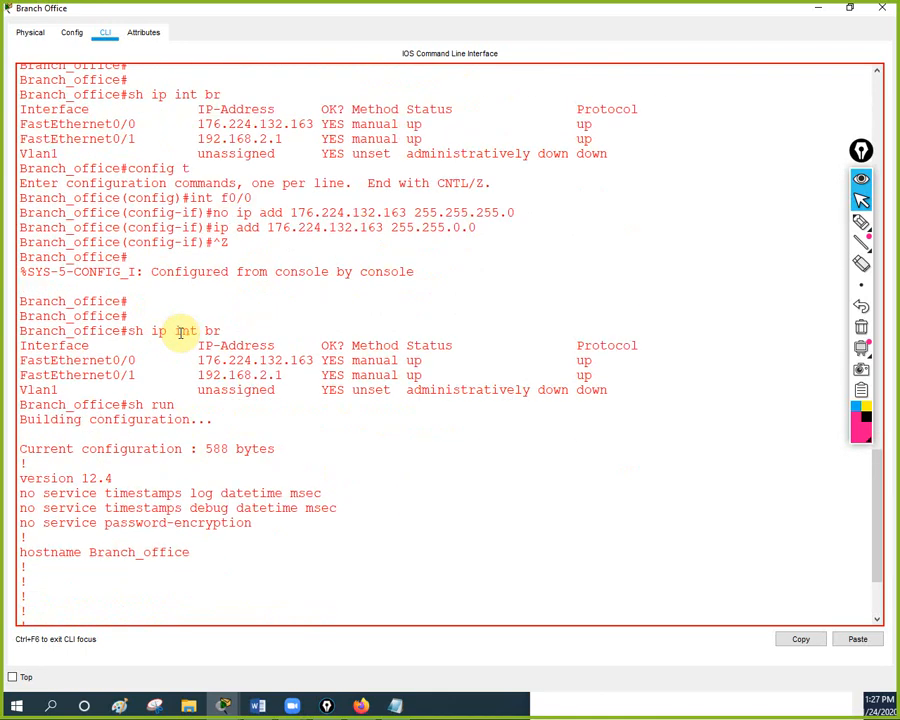
pyautogui.scroll(-3, 227, 364)
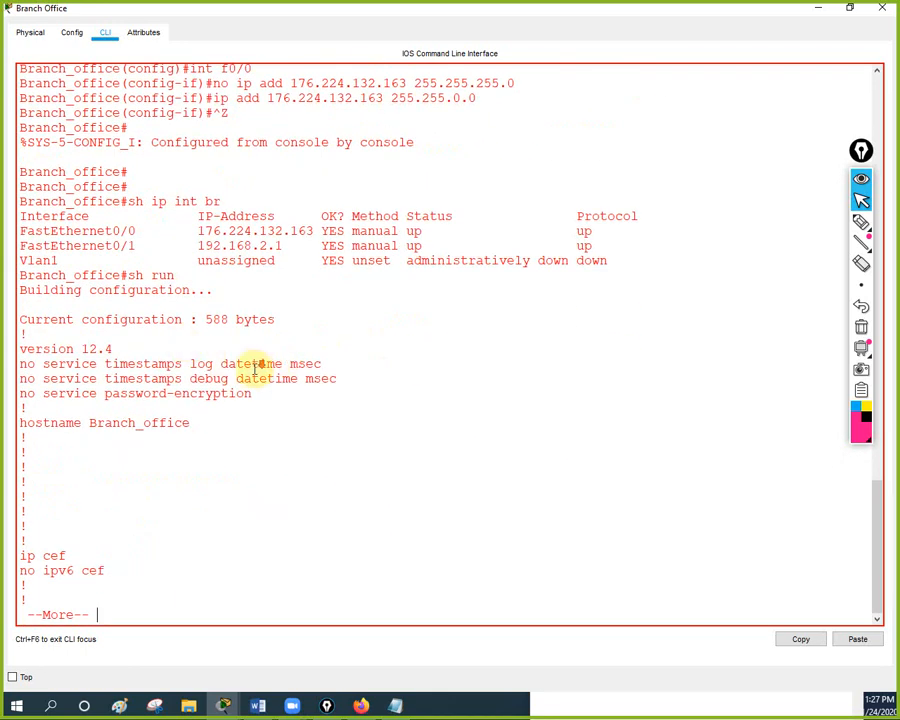
pyautogui.scroll(-3, 252, 366)
pyautogui.scroll(-9, 254, 369)
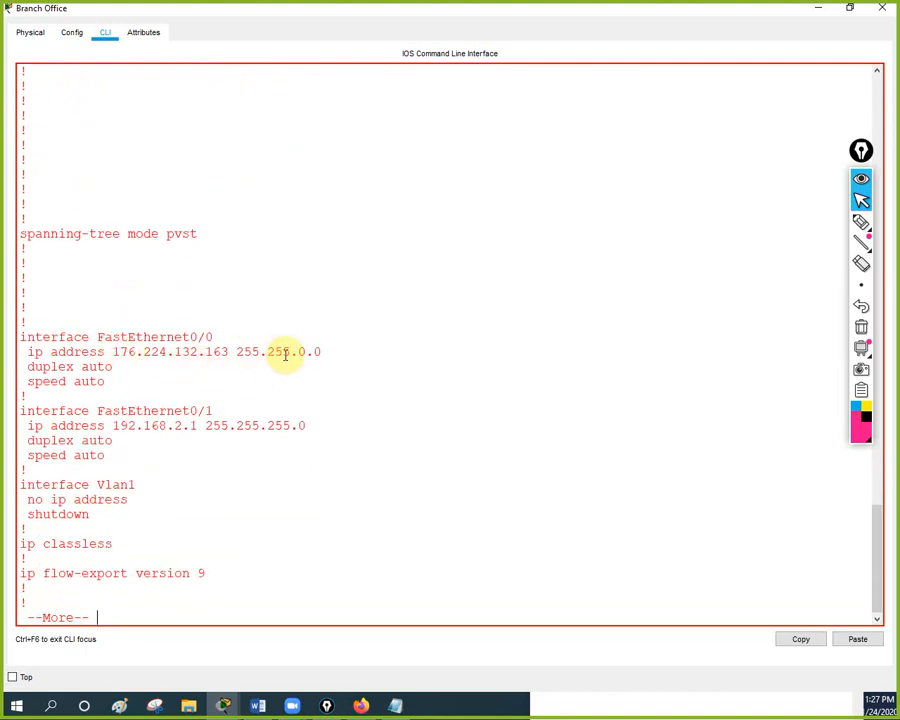
pyautogui.moveTo(289, 352); pyautogui.dragTo(238, 352)
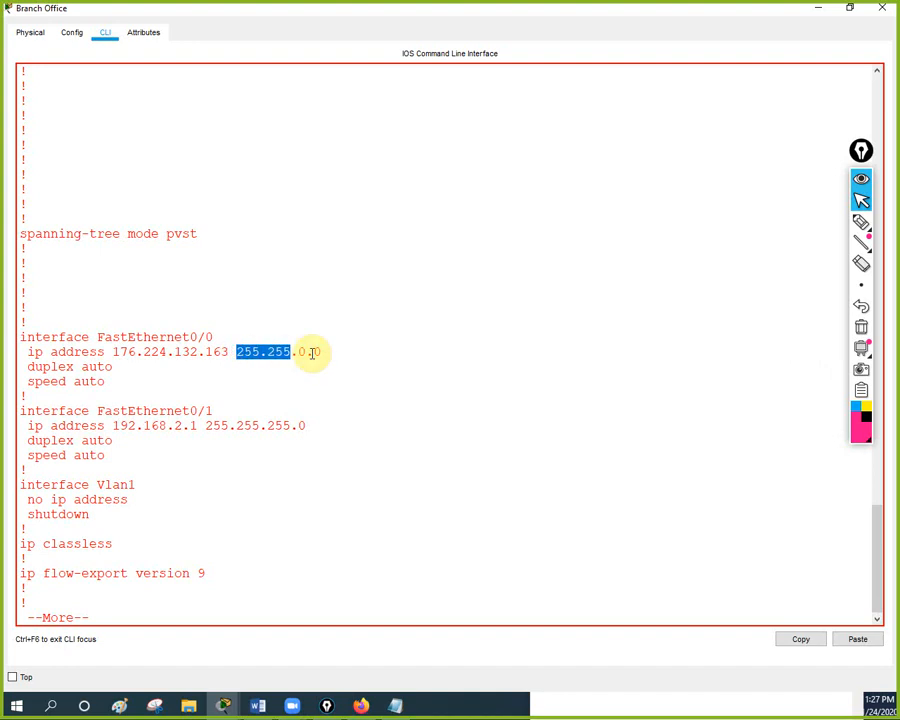
# Page through the rest of the Branch Office running configuration to the prompt and close the router window.
pyautogui.press('Return')
pyautogui.press('Return')
pyautogui.press('Return')
pyautogui.press('Return')
pyautogui.press('Return')
pyautogui.press('Return')
pyautogui.press('Return')
pyautogui.press('Return')
pyautogui.press('Return')
pyautogui.press('Return')
pyautogui.press('Return')
pyautogui.press('Return')
pyautogui.press('Return')
pyautogui.press('Return')
pyautogui.press('Return')
pyautogui.press('Return')
pyautogui.press('Return')
pyautogui.press('Return')
pyautogui.press('Return')
pyautogui.press('Return')
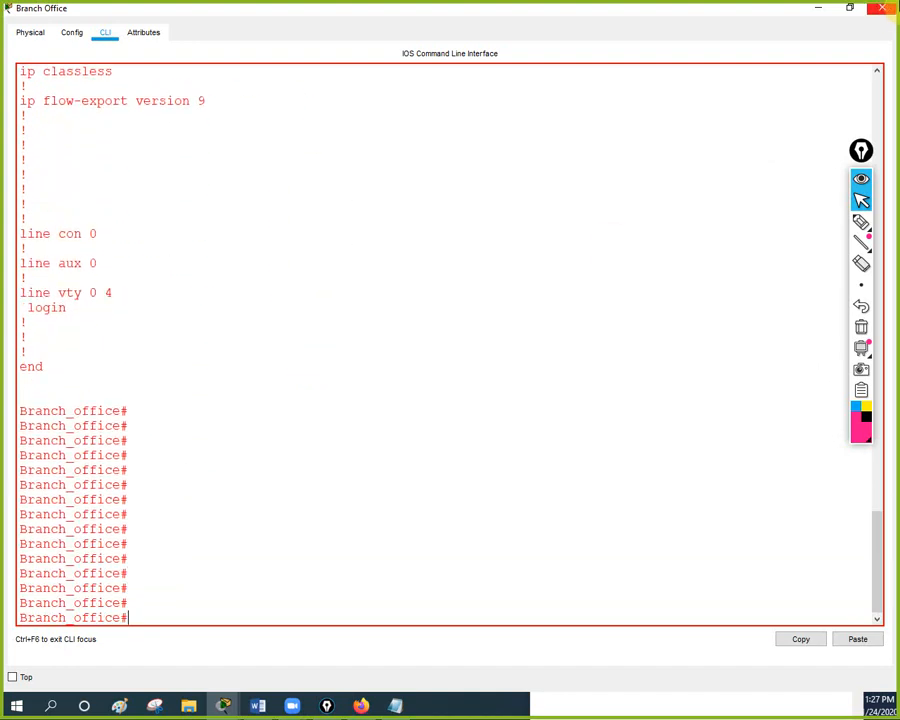
pyautogui.click(888, 8)
# Reopen the Head Office router full size and page through the pending running-configuration output to the Head_office# prompt.
pyautogui.click(277, 144)
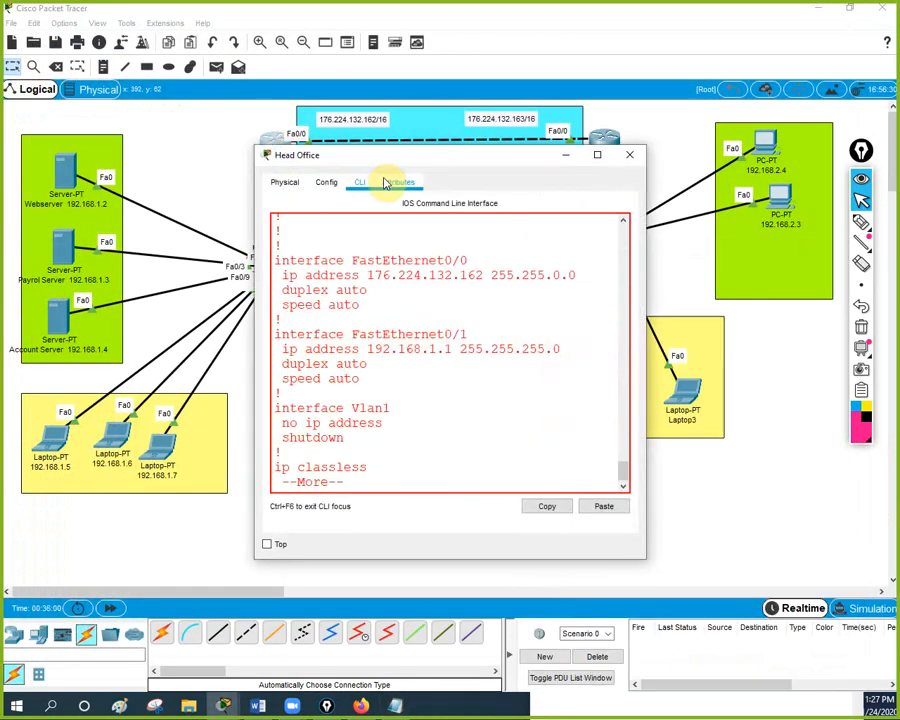
pyautogui.click(597, 155)
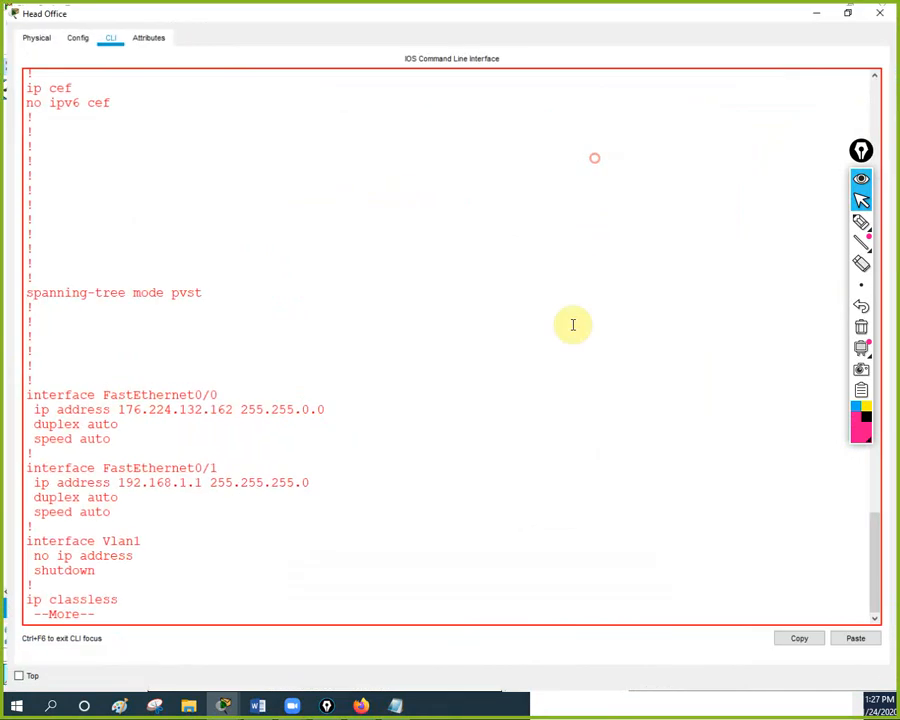
pyautogui.press('Return')
pyautogui.press('Return')
pyautogui.press('Return')
pyautogui.press('Return')
pyautogui.press('Return')
pyautogui.press('Return')
pyautogui.press('Return')
pyautogui.press('Return')
pyautogui.press('Return')
pyautogui.press('Return')
pyautogui.press('Return')
pyautogui.press('Return')
pyautogui.press('Return')
pyautogui.press('Return')
pyautogui.press('Return')
pyautogui.press('Return')
pyautogui.press('Return')
pyautogui.press('Return')
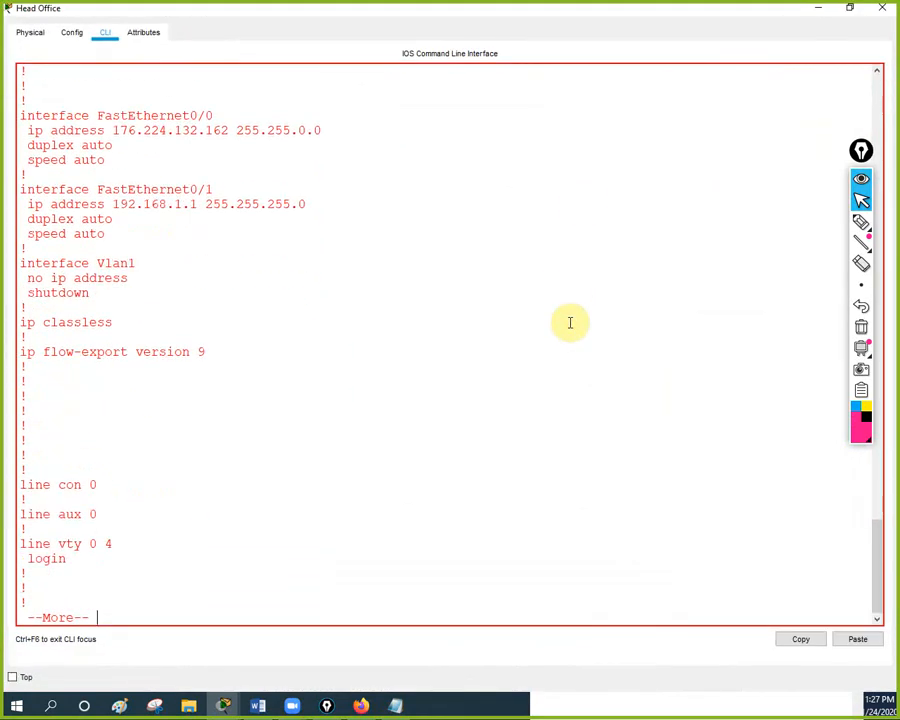
pyautogui.press('Return')
pyautogui.press('Return')
pyautogui.press('Return')
pyautogui.press('Return')
pyautogui.press('Return')
pyautogui.press('Return')
pyautogui.press('Return')
pyautogui.press('Return')
pyautogui.press('Return')
pyautogui.press('Return')
pyautogui.press('Return')
pyautogui.press('Return')
pyautogui.press('Return')
pyautogui.press('Return')
pyautogui.press('Return')
pyautogui.press('Return')
pyautogui.press('Return')
pyautogui.press('Return')
pyautogui.press('Return')
pyautogui.press('Return')
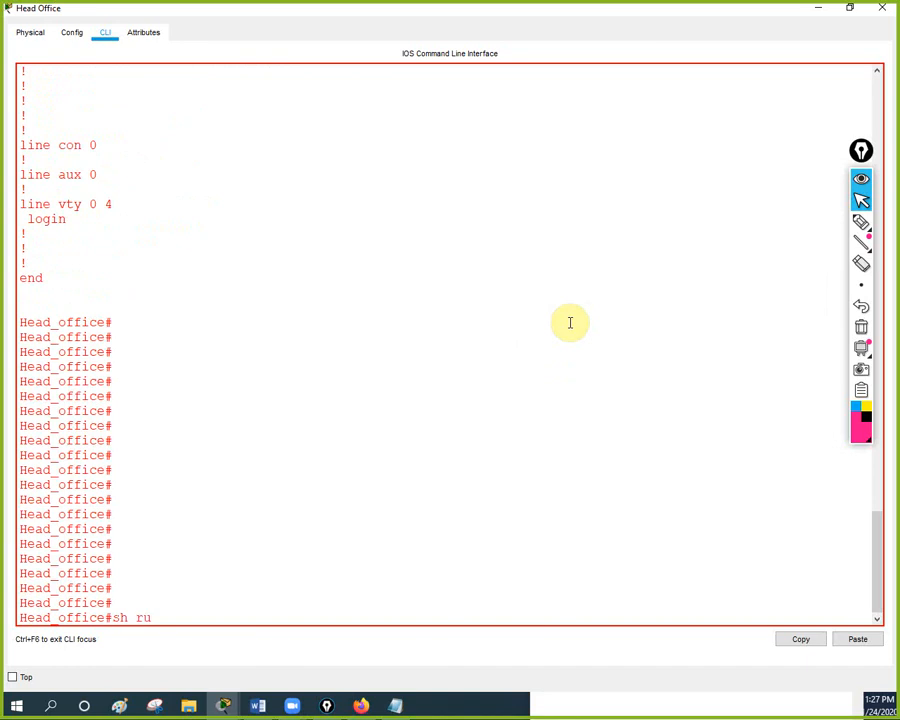
# Run sh run on the Head Office router, examine the FastEthernet0/0 subnet mask, and close the router window.
pyautogui.write('sh run')
pyautogui.press('Return')
pyautogui.press('Return')
pyautogui.press('Return')
pyautogui.press('Return')
pyautogui.press('Return')
pyautogui.press('Return')
pyautogui.press('Return')
pyautogui.press('Return')
pyautogui.press('Return')
pyautogui.press('Return')
pyautogui.press('Return')
pyautogui.press('Return')
pyautogui.press('Return')
pyautogui.press('Return')
pyautogui.press('Return')
pyautogui.press('Return')
pyautogui.press('Return')
pyautogui.press('Return')
pyautogui.press('Return')
pyautogui.press('Return')
pyautogui.press('Return')
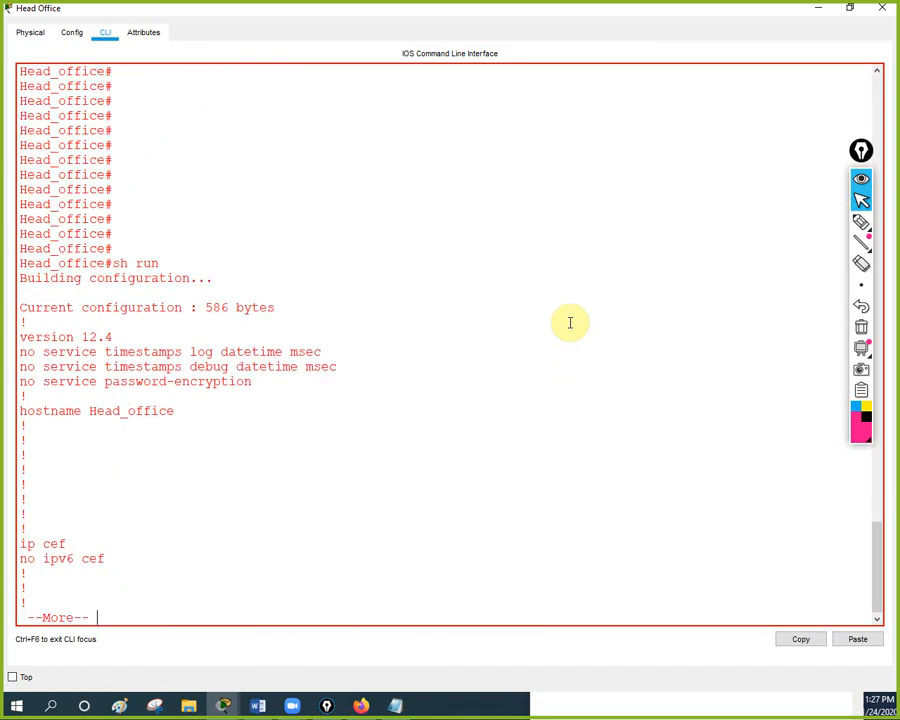
pyautogui.press('Return')
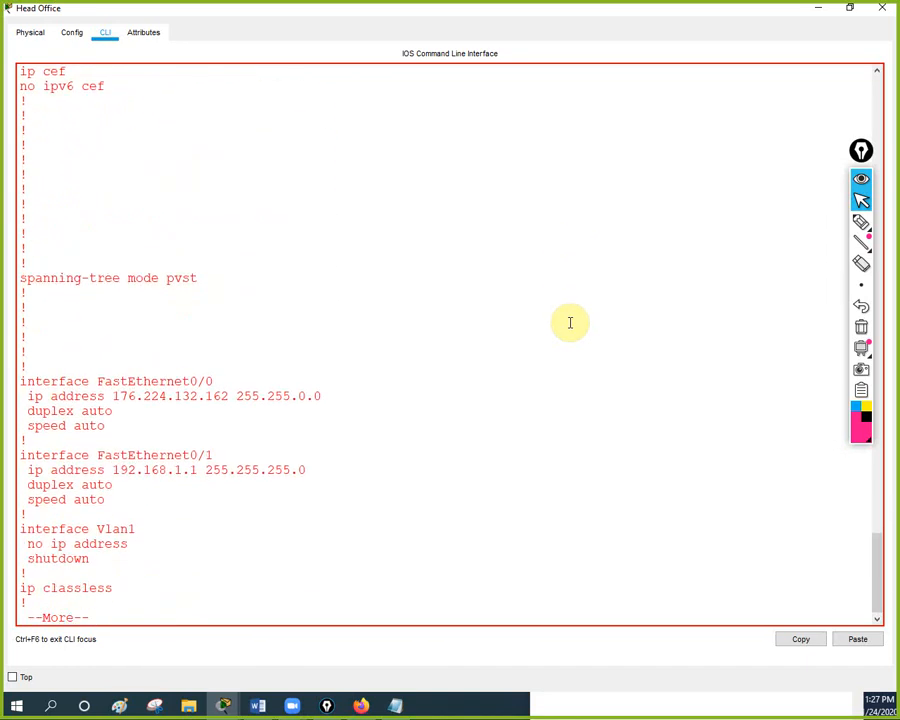
pyautogui.moveTo(239, 396); pyautogui.dragTo(290, 396)
pyautogui.click(472, 484)
pyautogui.click(883, 9)
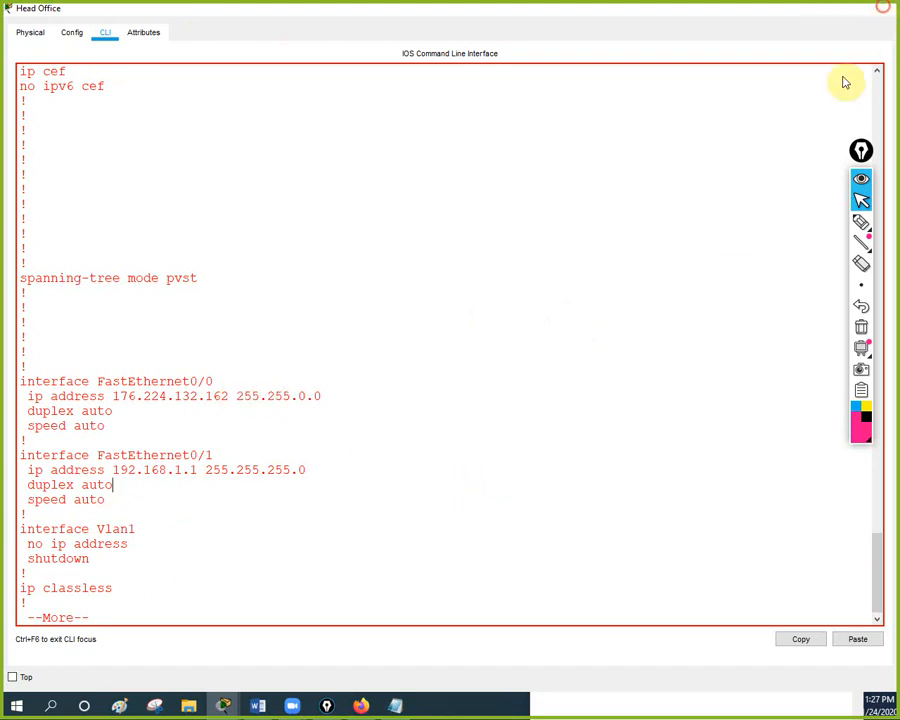
# Switch to the Notepad script, move its window higher, and add router ospf 1 and a network keyword below the Head_office f0/1 block.
pyautogui.click(397, 707)
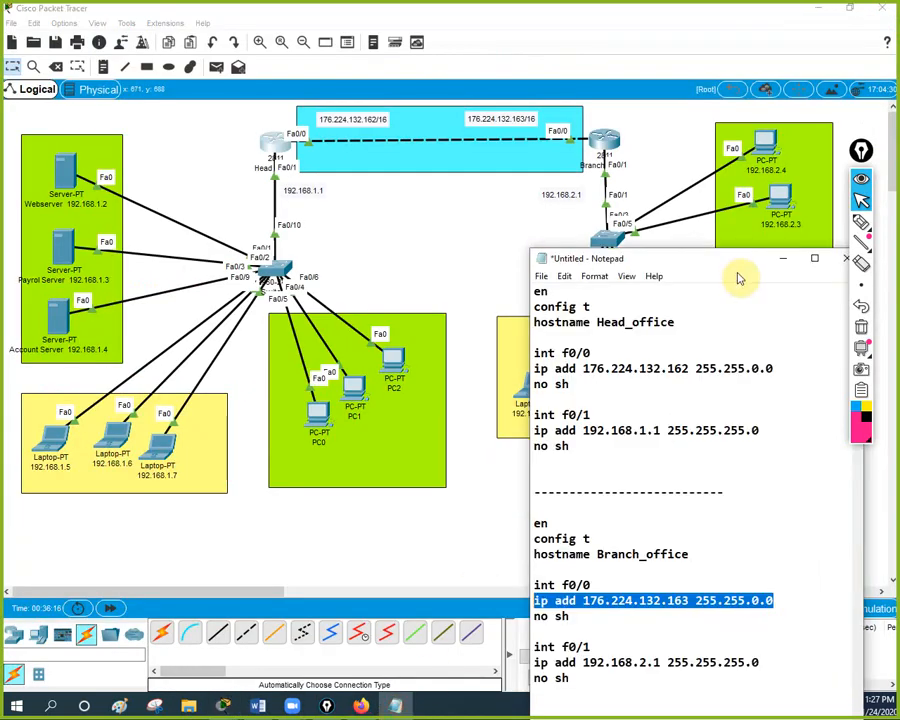
pyautogui.moveTo(733, 266); pyautogui.dragTo(691, 107)
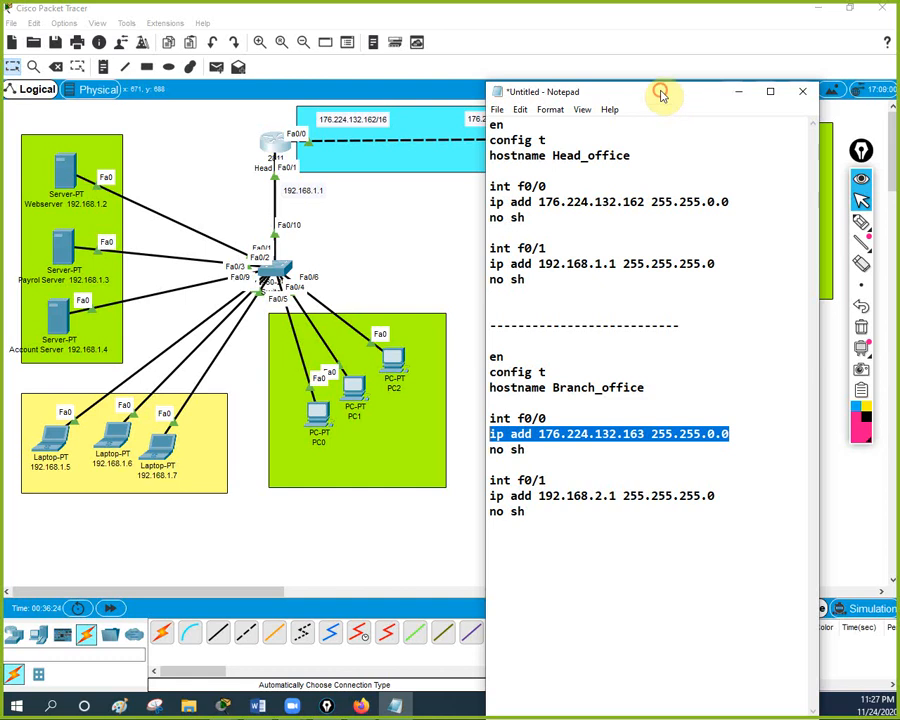
pyautogui.moveTo(665, 95); pyautogui.dragTo(649, 44)
pyautogui.click(694, 249)
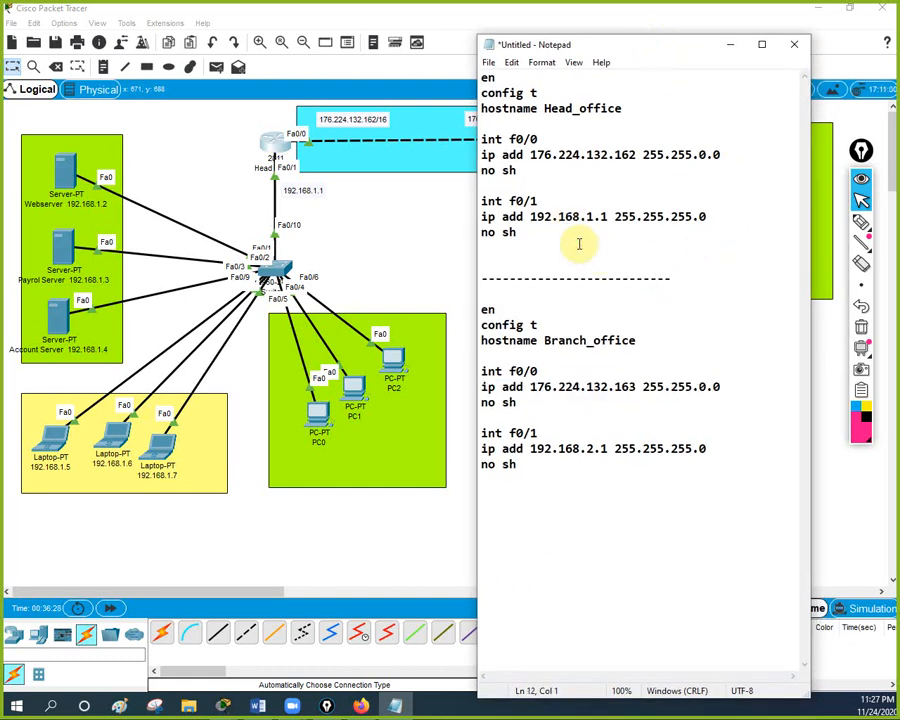
pyautogui.press('Return')
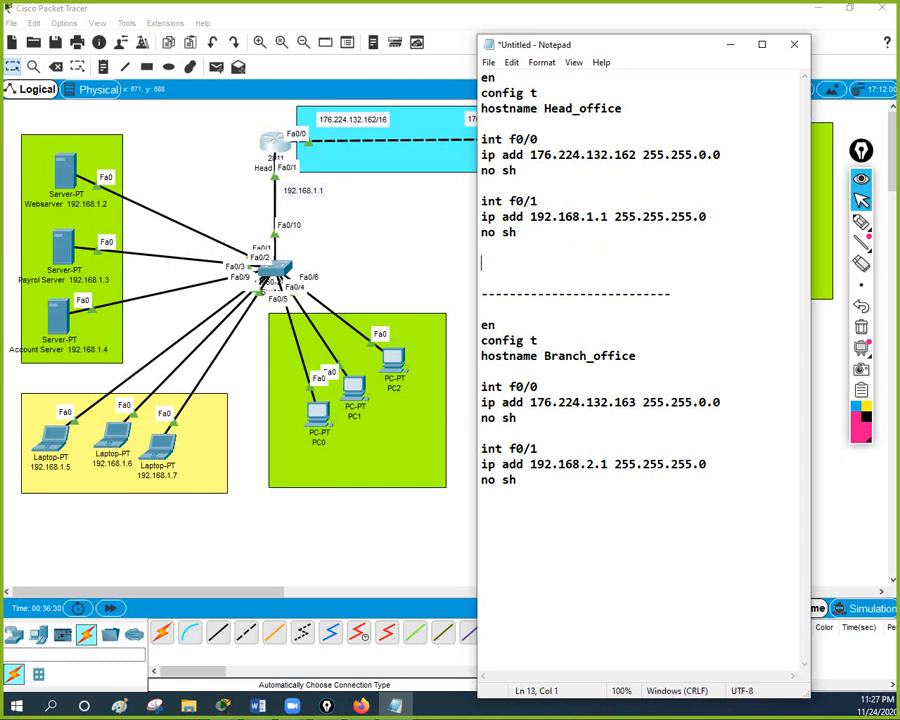
pyautogui.write('router ospf 1')
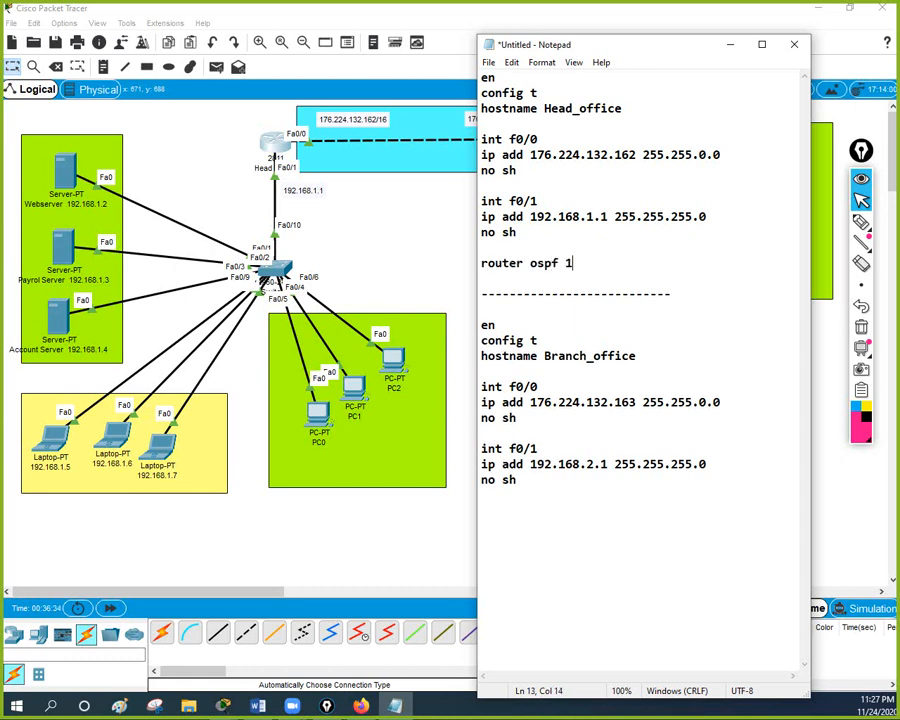
pyautogui.press('Return')
pyautogui.write('network')
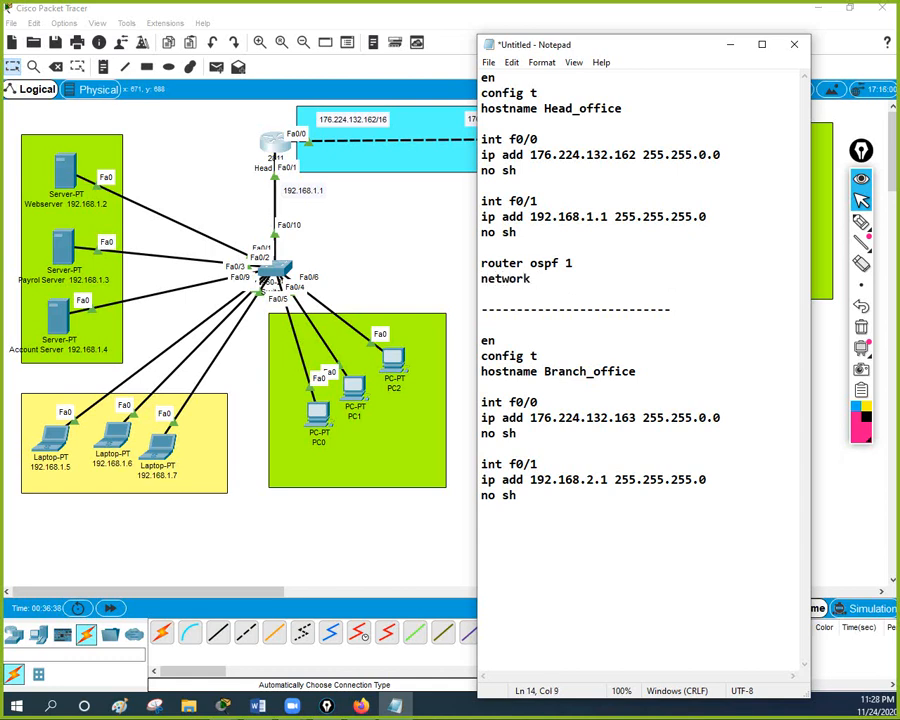
# Complete the Head_office network statement's address as 176.224.0.0, based on a copy of the f0/0 IP address.
pyautogui.doubleClick(536, 155)
pyautogui.moveTo(589, 153); pyautogui.dragTo(637, 155)
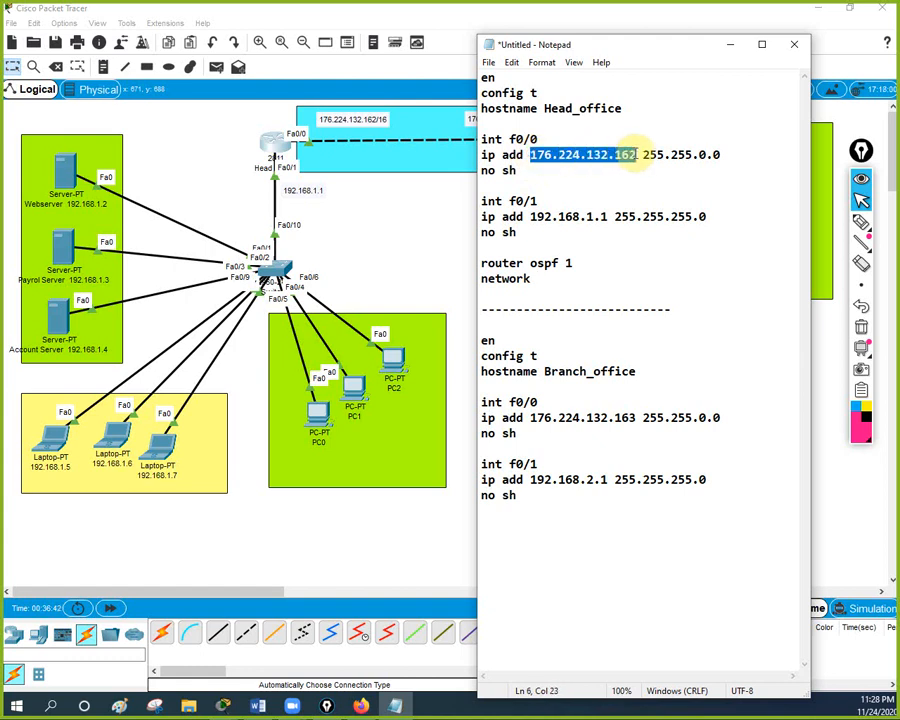
pyautogui.hotkey('ctrl', 'c')
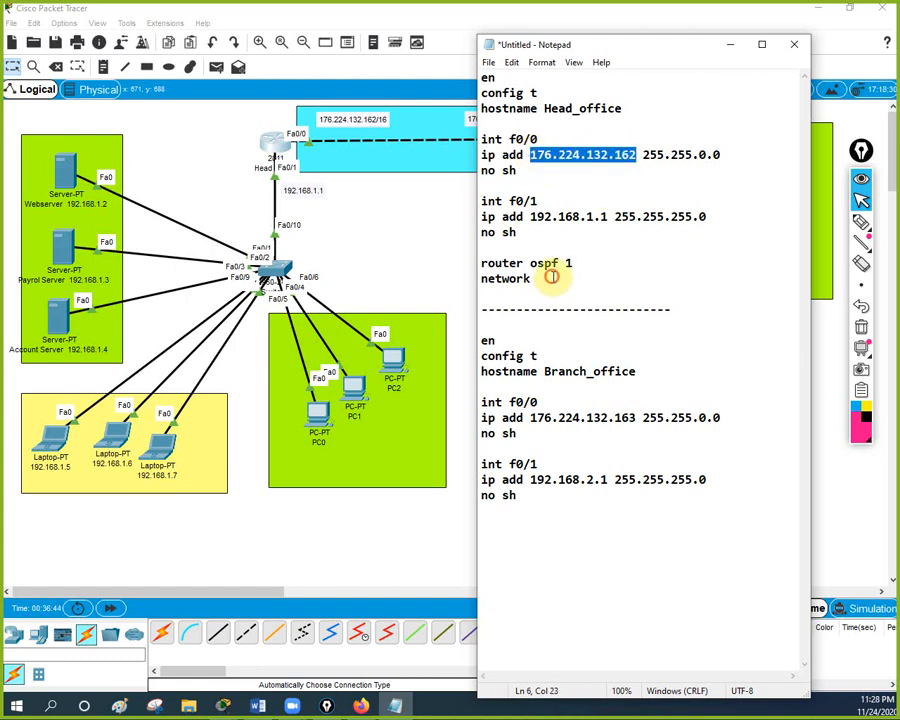
pyautogui.click(550, 277)
pyautogui.hotkey('ctrl', 'v')
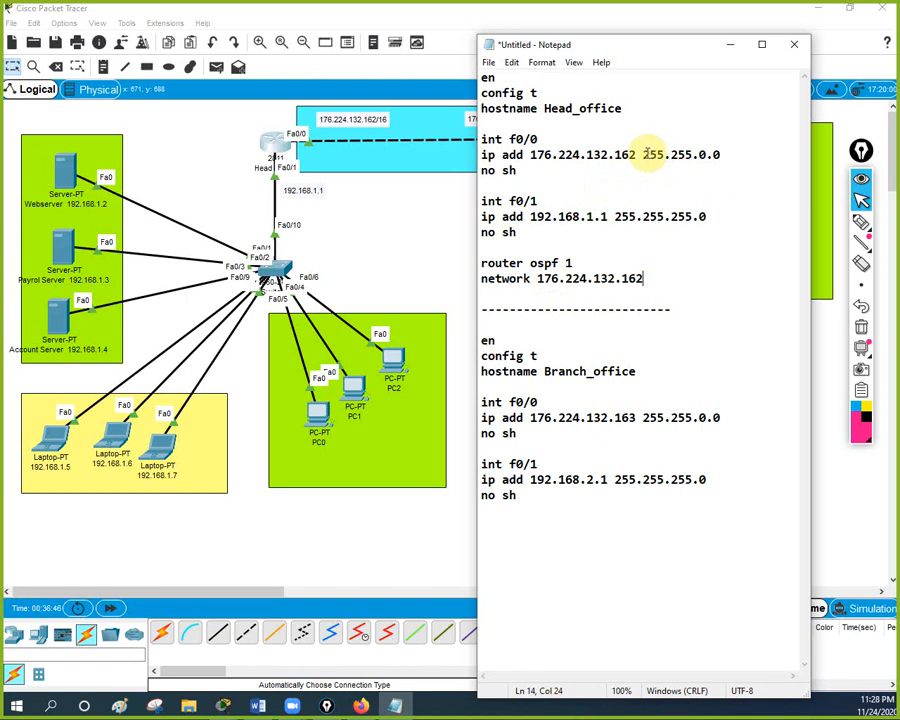
pyautogui.moveTo(643, 155); pyautogui.dragTo(694, 155)
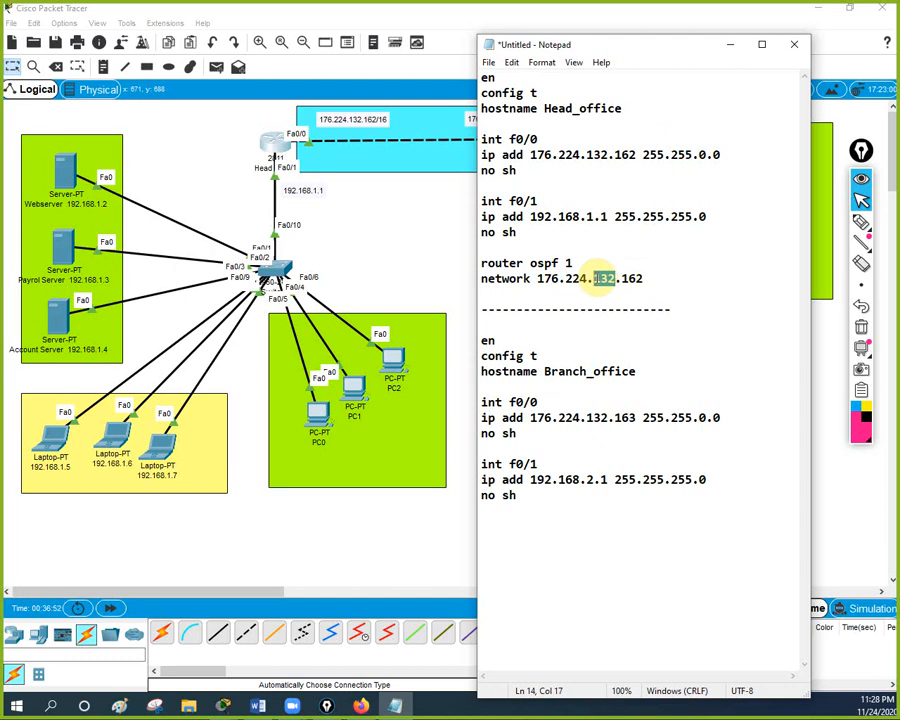
pyautogui.write('0')
pyautogui.moveTo(630, 278); pyautogui.dragTo(608, 278)
pyautogui.write('0')
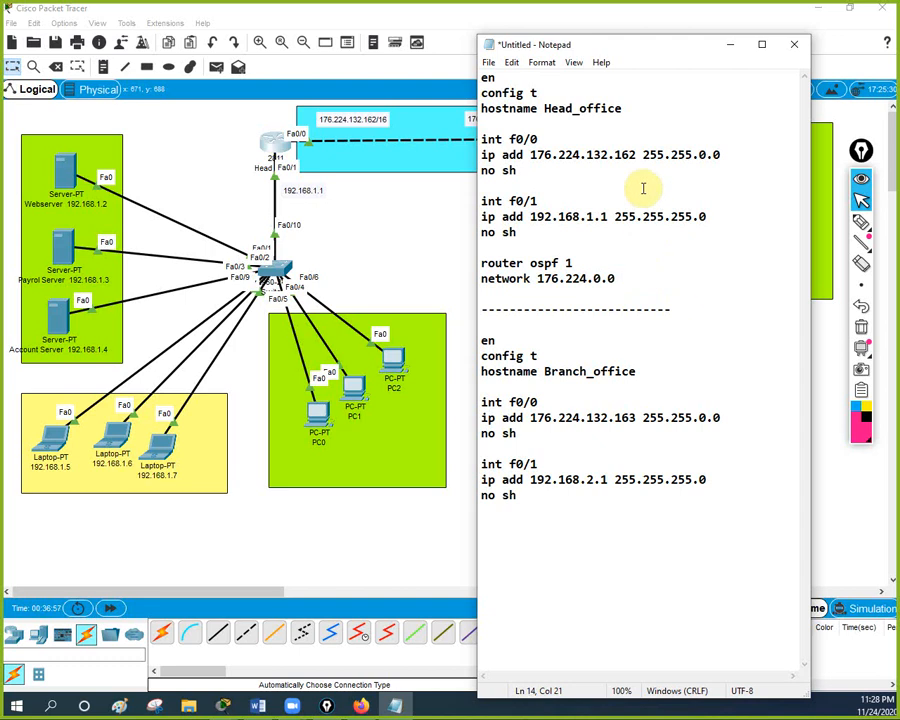
# Append the wildcard mask 0.0.255.255 and area 0 to the Head_office 176.224.0.0 network statement.
pyautogui.moveTo(642, 155); pyautogui.dragTo(722, 155)
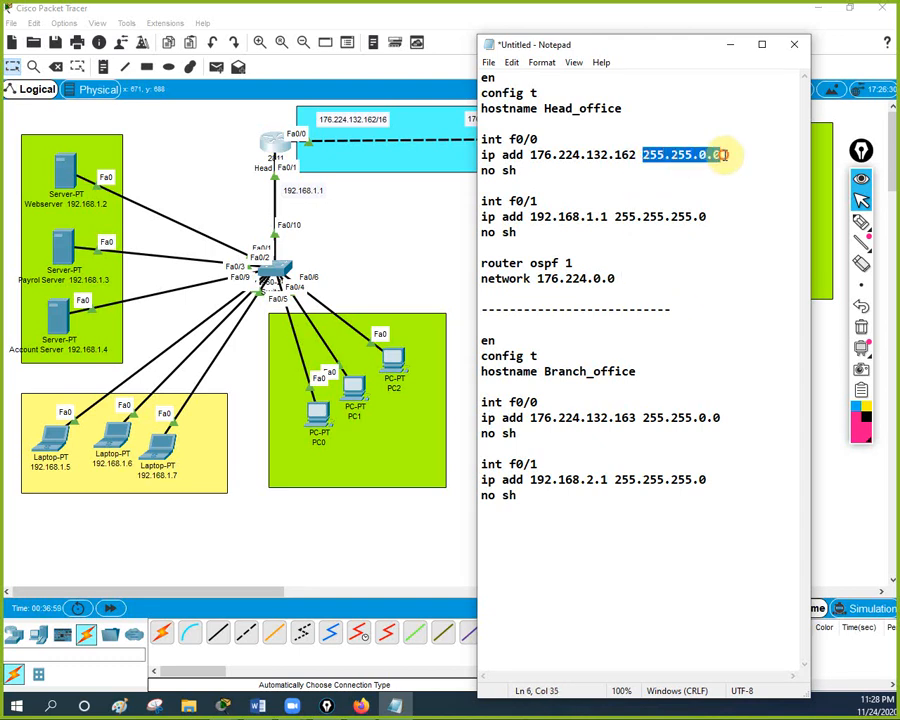
pyautogui.click(638, 279)
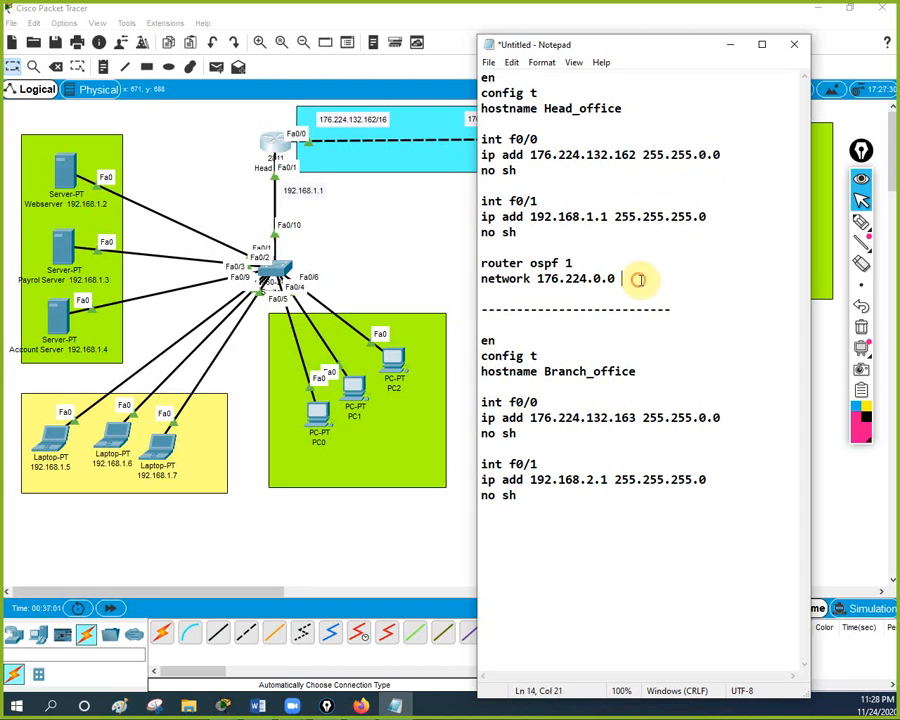
pyautogui.hotkey('ctrl', 'v')
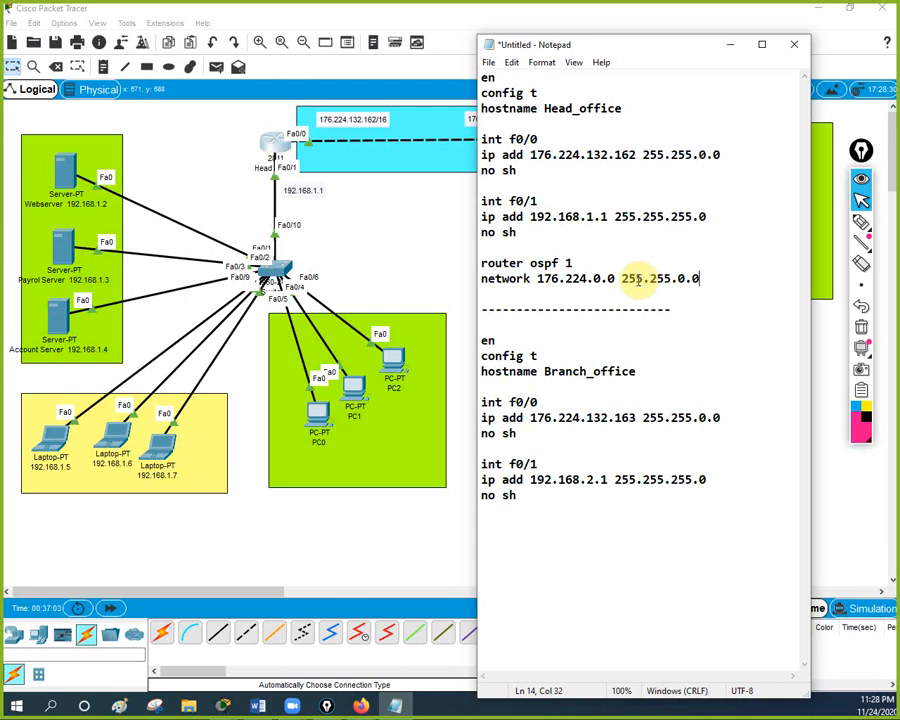
pyautogui.moveTo(645, 279); pyautogui.dragTo(677, 279)
pyautogui.write('0.0')
pyautogui.click(658, 278)
pyautogui.write('255.')
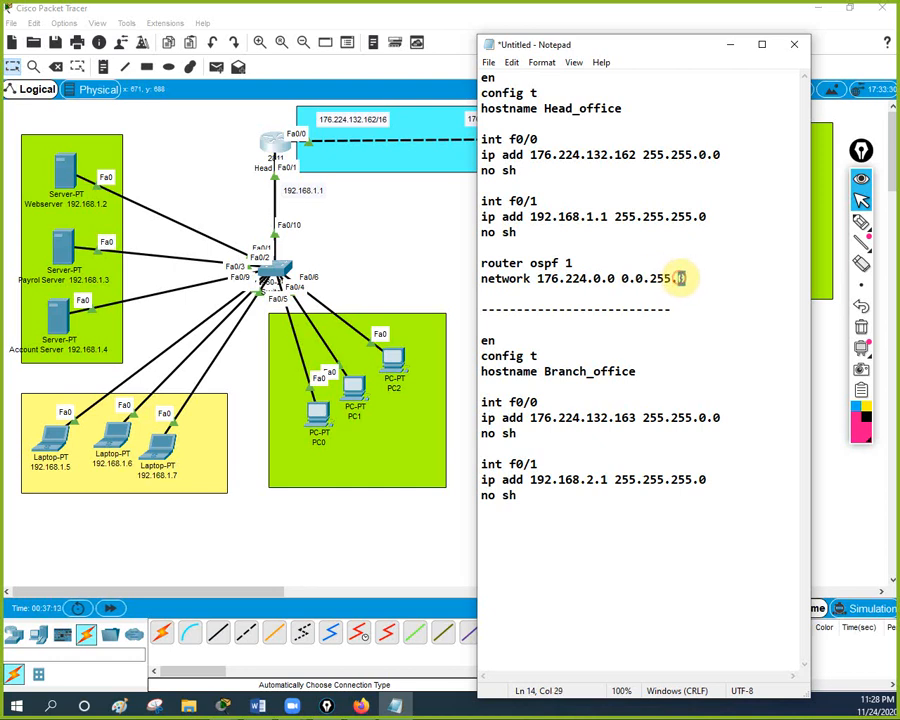
pyautogui.write('255')
pyautogui.click(719, 288)
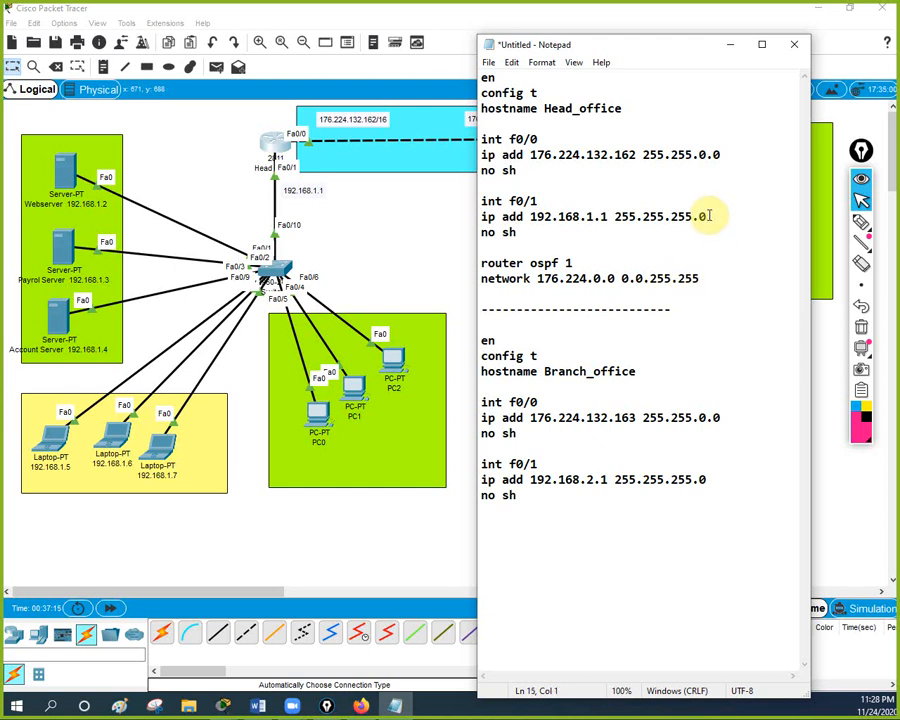
pyautogui.click(703, 278)
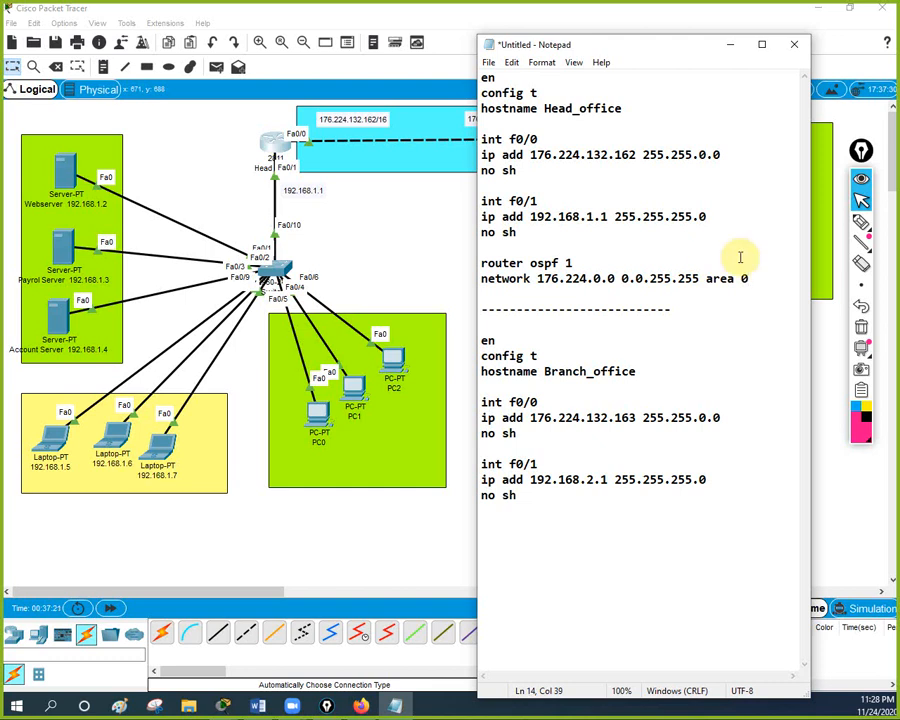
# Duplicate the Head_office network statement on the line below and change the copy's network address to 192.168.1.0.
pyautogui.moveTo(753, 281); pyautogui.dragTo(462, 281)
pyautogui.hotkey('ctrl', 'c')
pyautogui.click(487, 295)
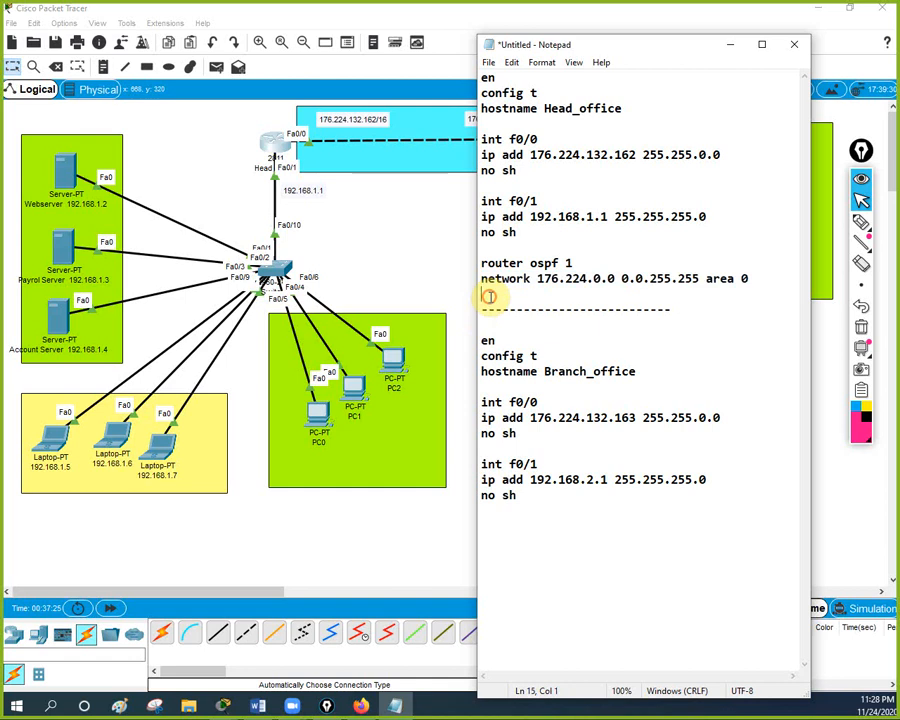
pyautogui.hotkey('ctrl', 'v')
pyautogui.click(533, 216)
pyautogui.moveTo(533, 216); pyautogui.dragTo(612, 212)
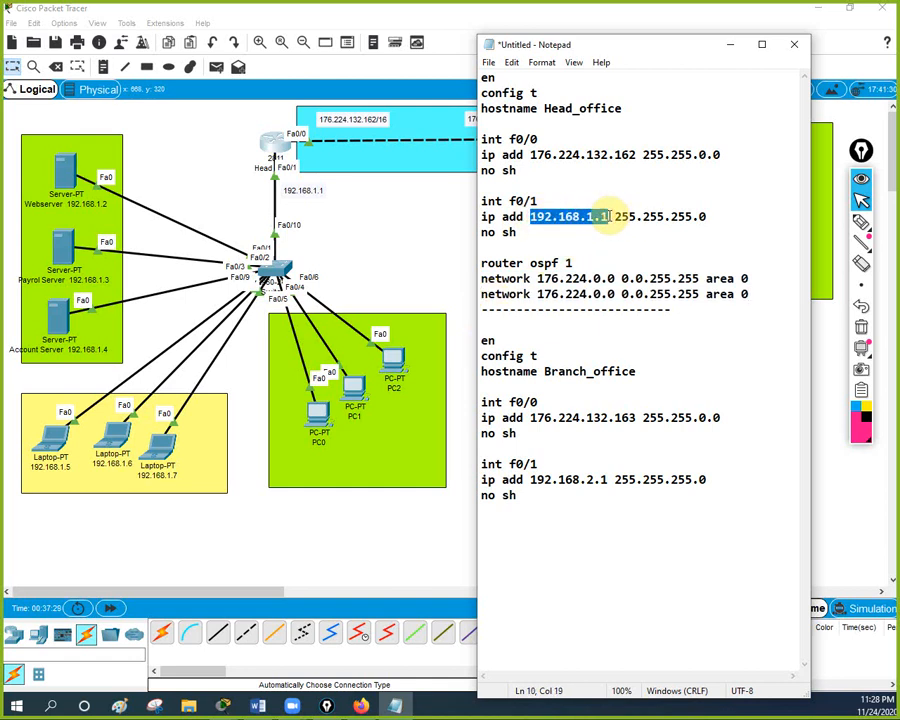
pyautogui.moveTo(537, 292); pyautogui.dragTo(613, 295)
pyautogui.hotkey('ctrl', 'v')
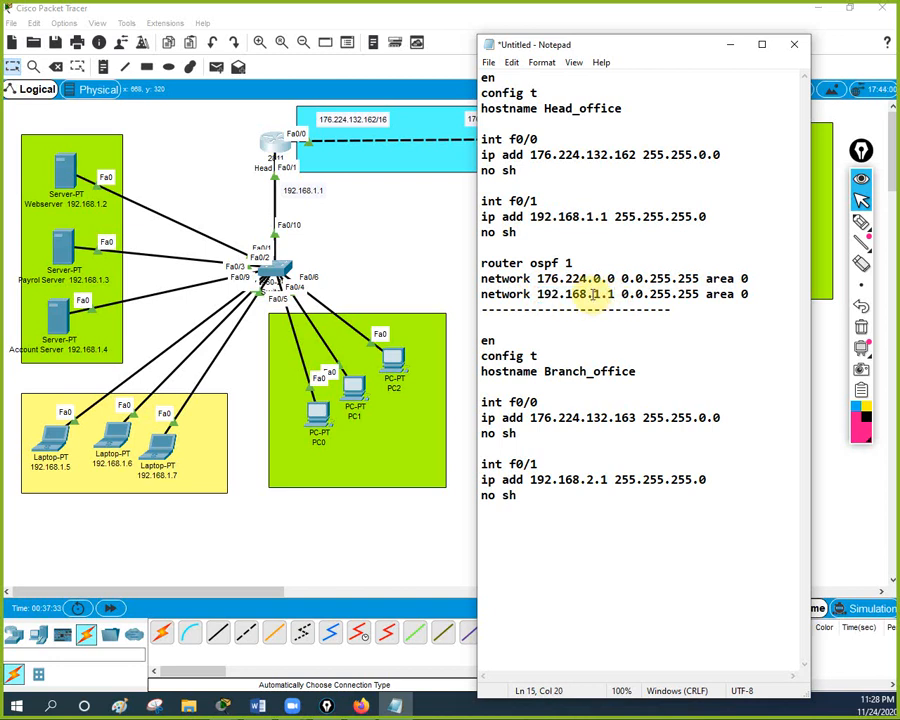
pyautogui.hotkey('shift', 'Left')
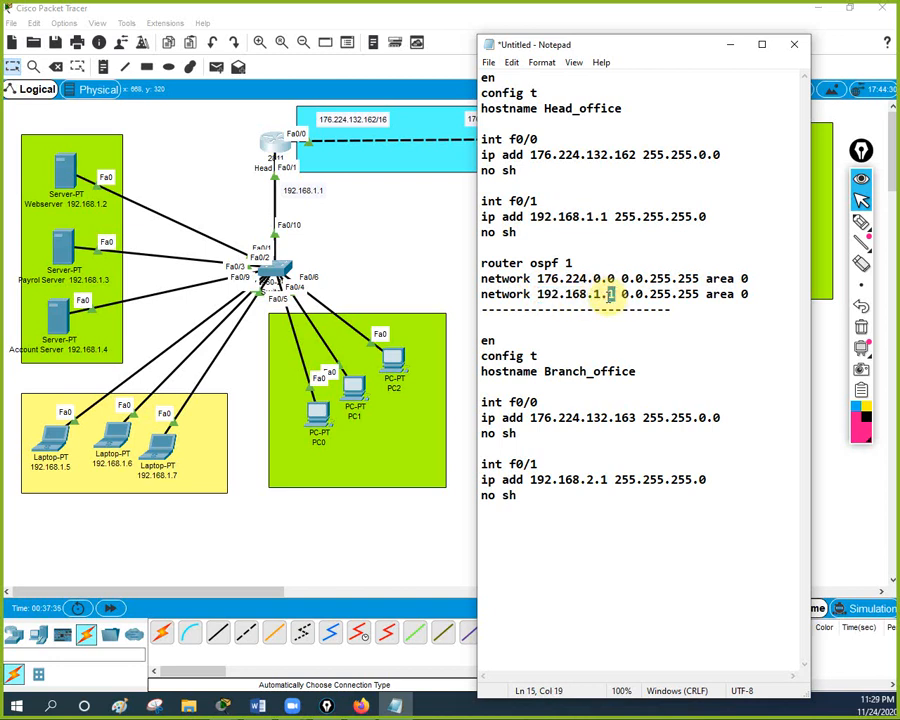
pyautogui.write('0')
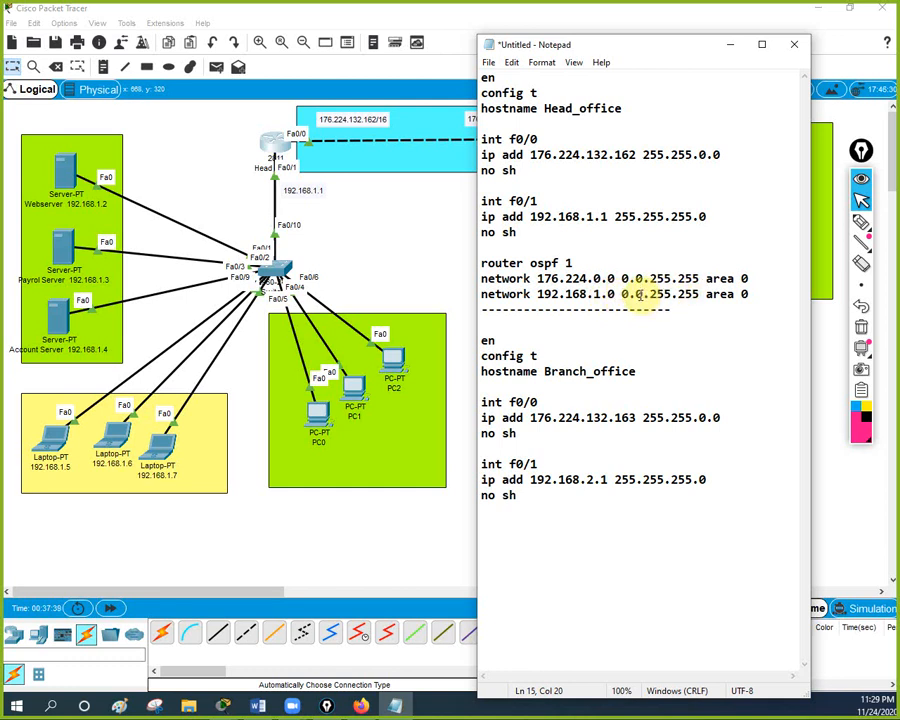
# Set the wildcard mask of the 192.168.1.0 network statement to 0.0.0.255 and compare it with the f0/1 subnet mask.
pyautogui.moveTo(672, 294); pyautogui.dragTo(651, 294)
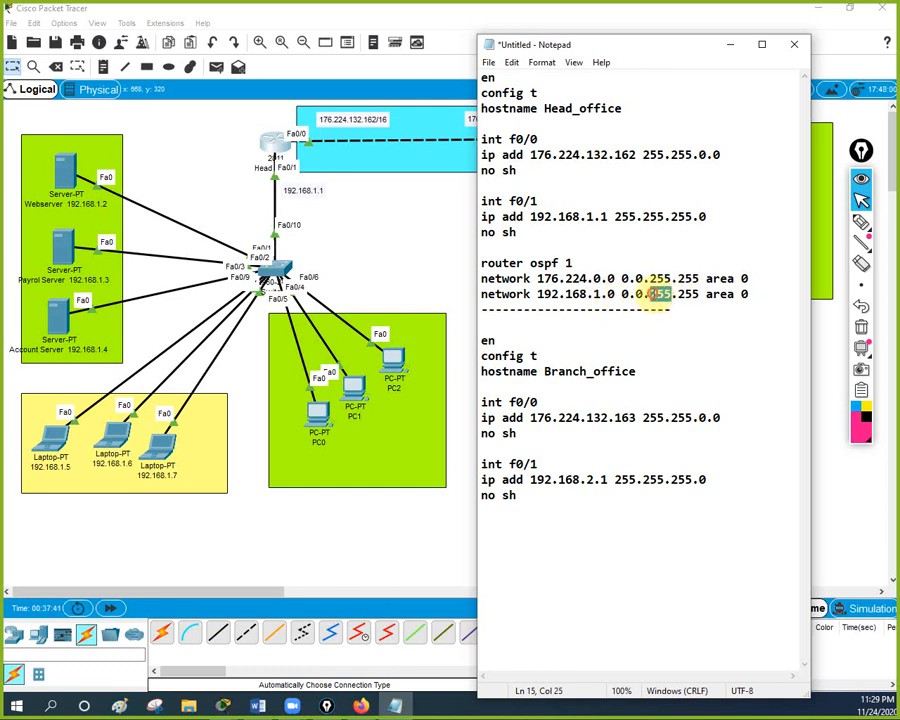
pyautogui.write('0')
pyautogui.moveTo(614, 217); pyautogui.dragTo(700, 218)
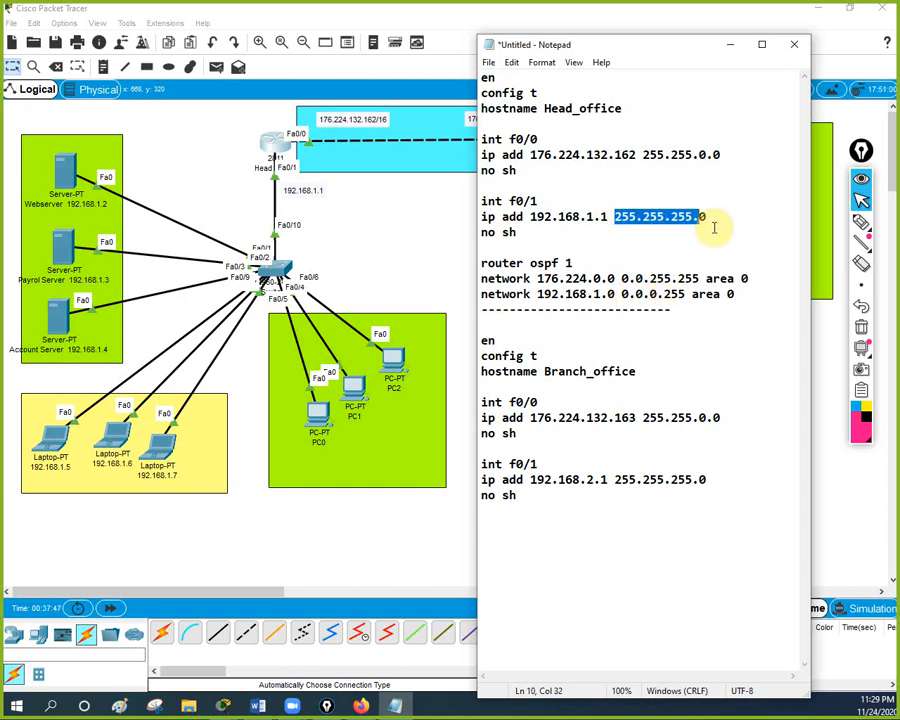
pyautogui.click(736, 294)
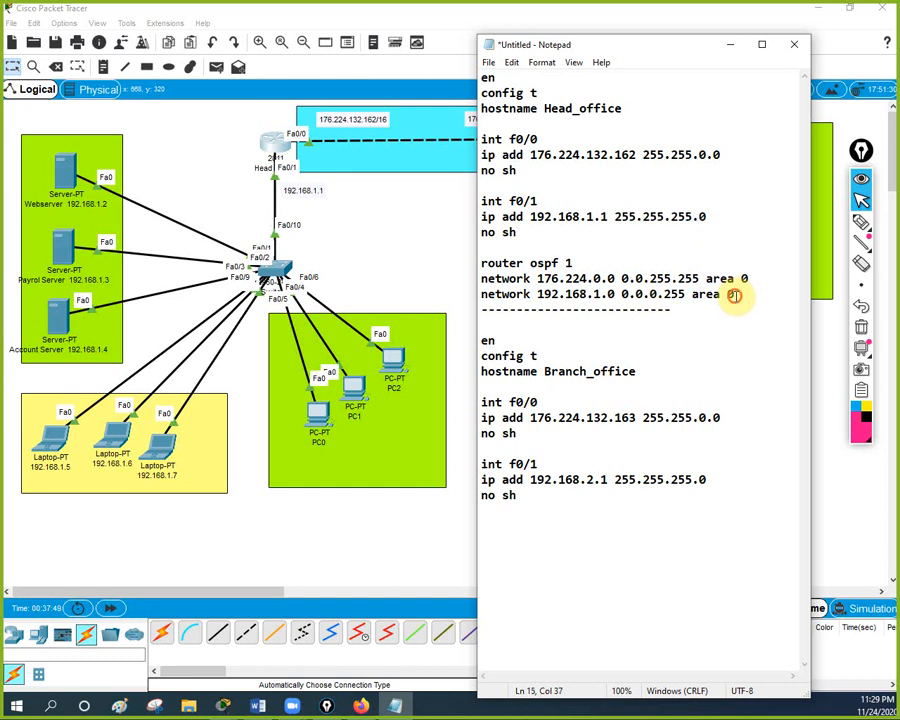
# Copy the three-line Head_office OSPF block to the end of the Branch_office section, leaving blank lines above it.
pyautogui.moveTo(736, 294); pyautogui.dragTo(484, 263)
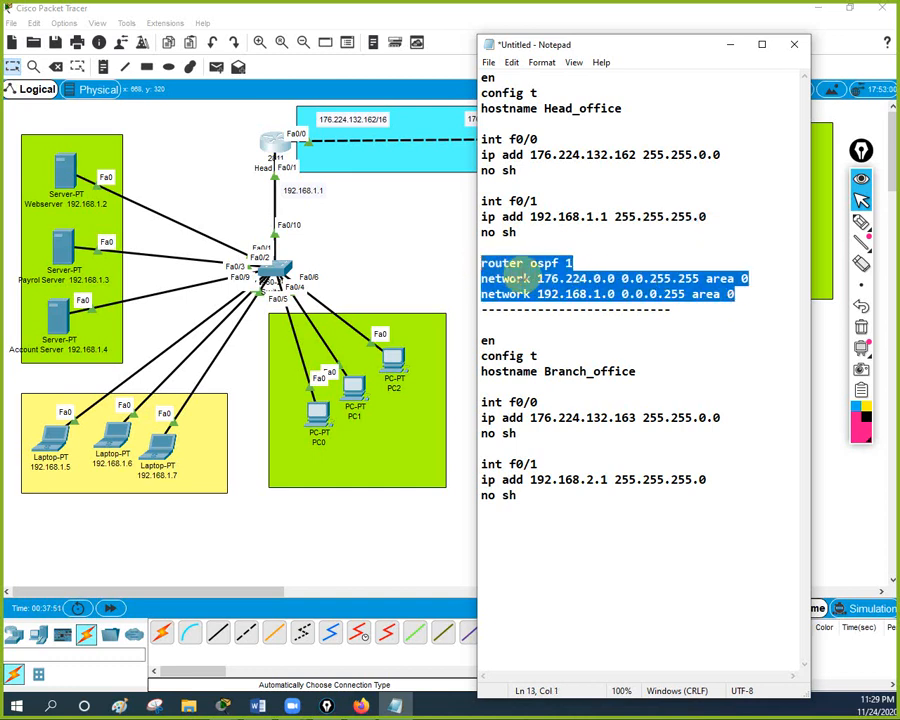
pyautogui.rightClick(517, 278)
pyautogui.click(560, 322)
pyautogui.click(515, 513)
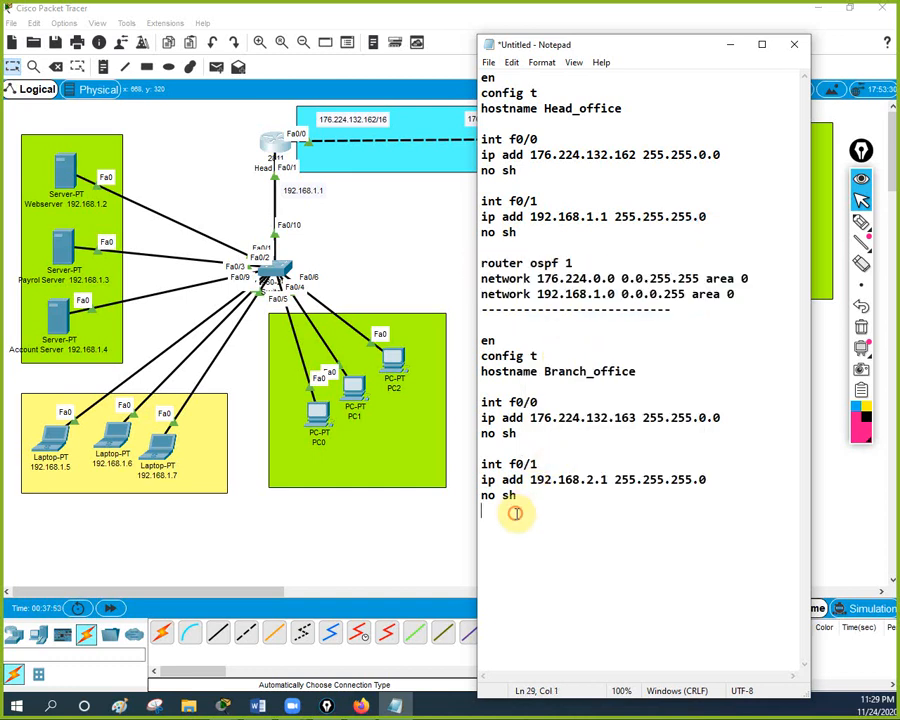
pyautogui.press('Return')
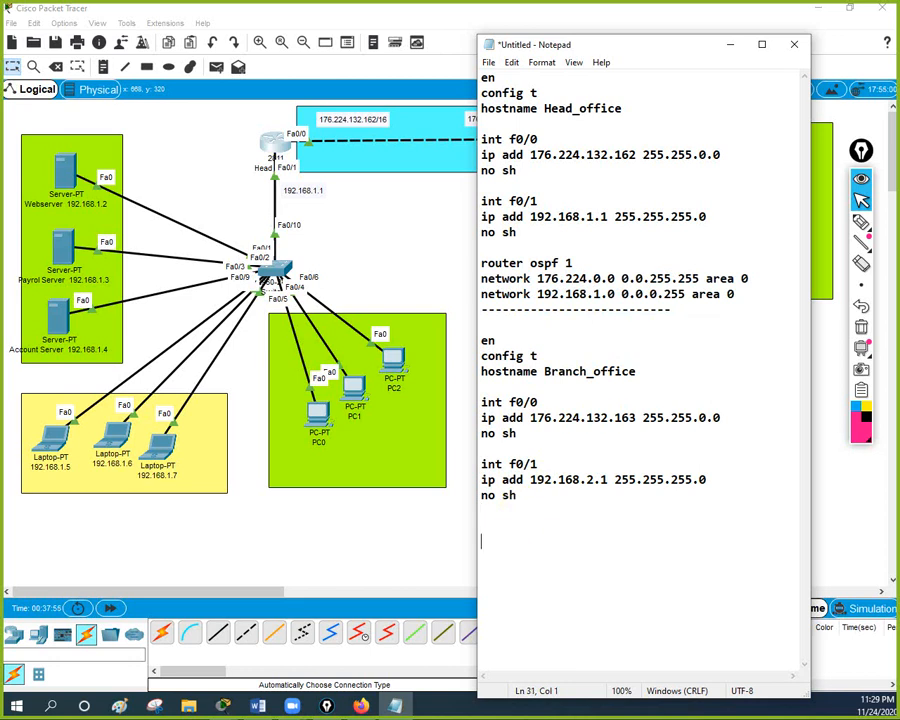
pyautogui.hotkey('ctrl', 'v')
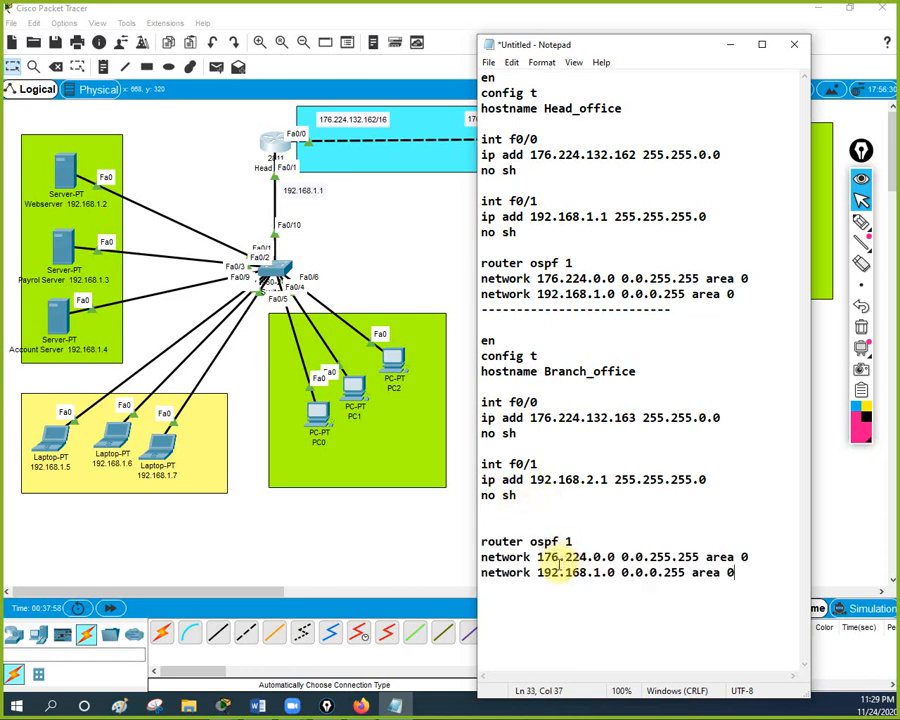
# Change the second network address in the Branch_office OSPF block to 192.168.2.0 and check it against the f0/1 address.
pyautogui.click(531, 417)
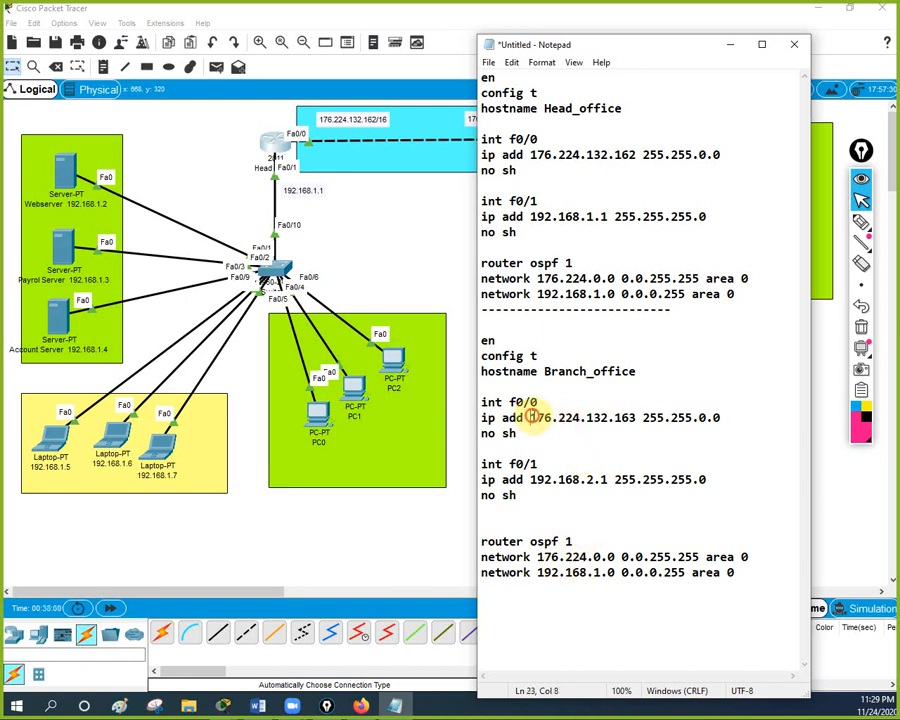
pyautogui.moveTo(531, 417); pyautogui.dragTo(633, 417)
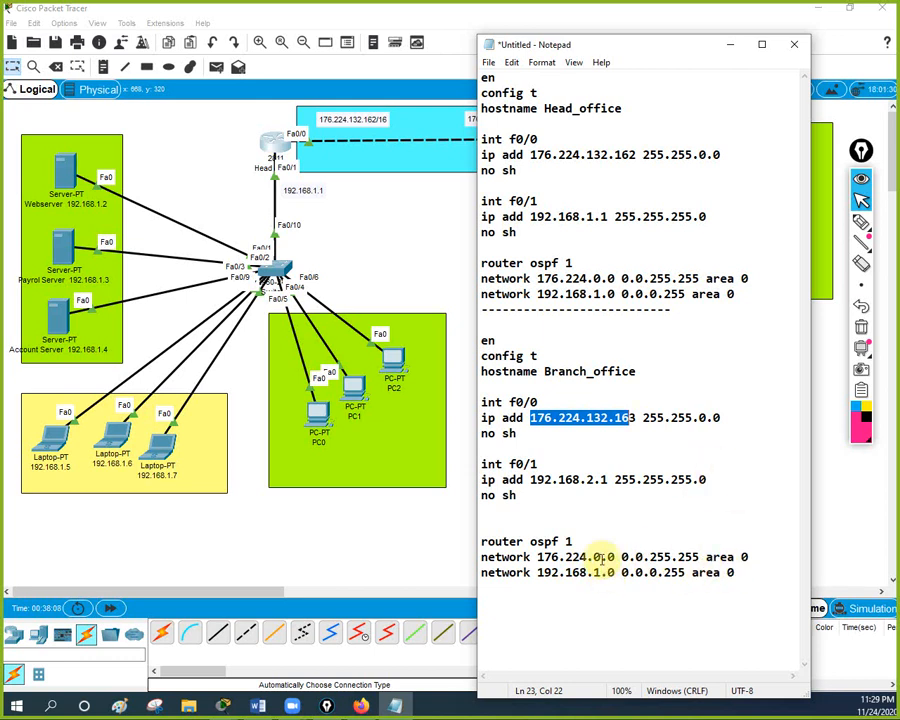
pyautogui.moveTo(600, 572); pyautogui.dragTo(593, 572)
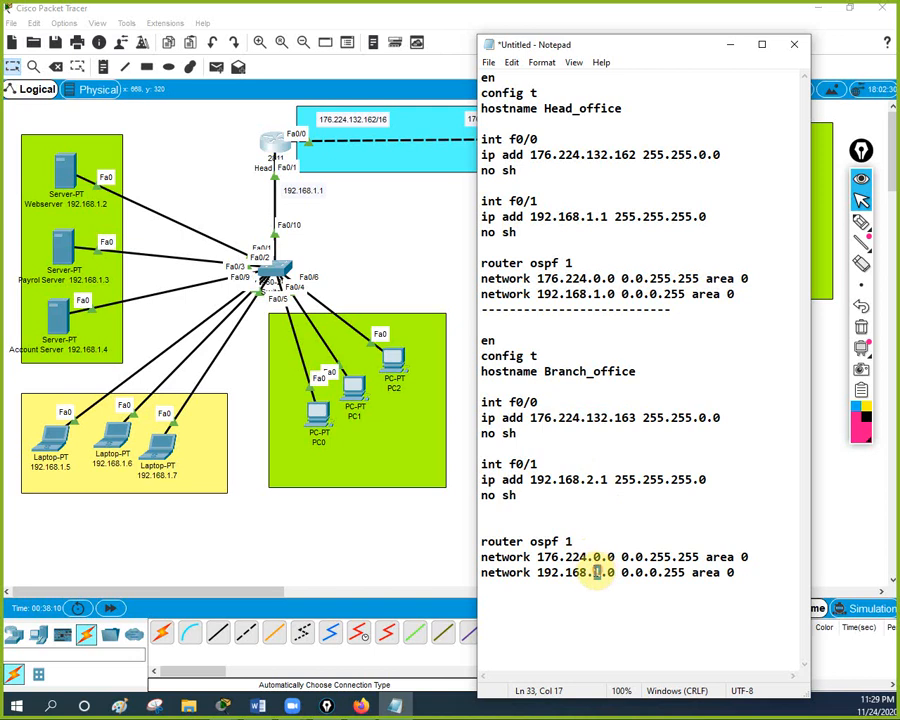
pyautogui.write('2')
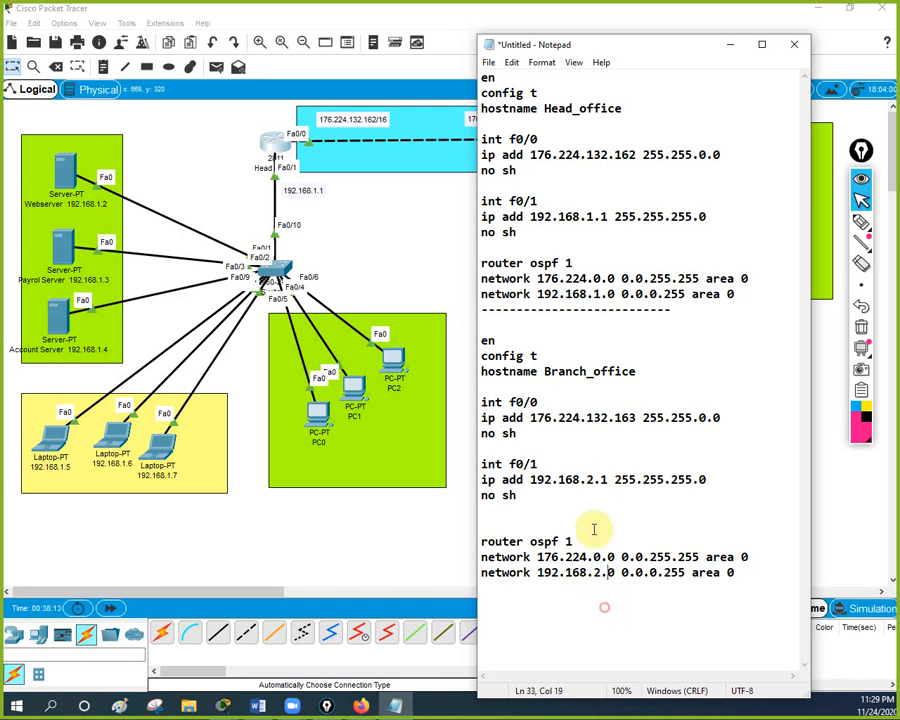
pyautogui.press('Right')
pyautogui.moveTo(607, 480); pyautogui.dragTo(531, 482)
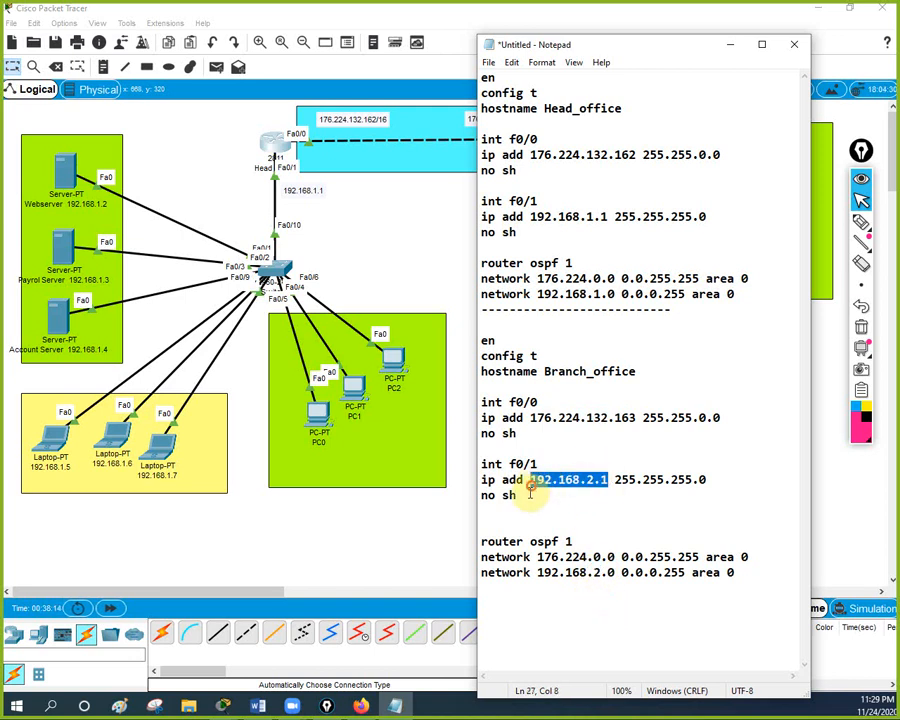
pyautogui.click(566, 573)
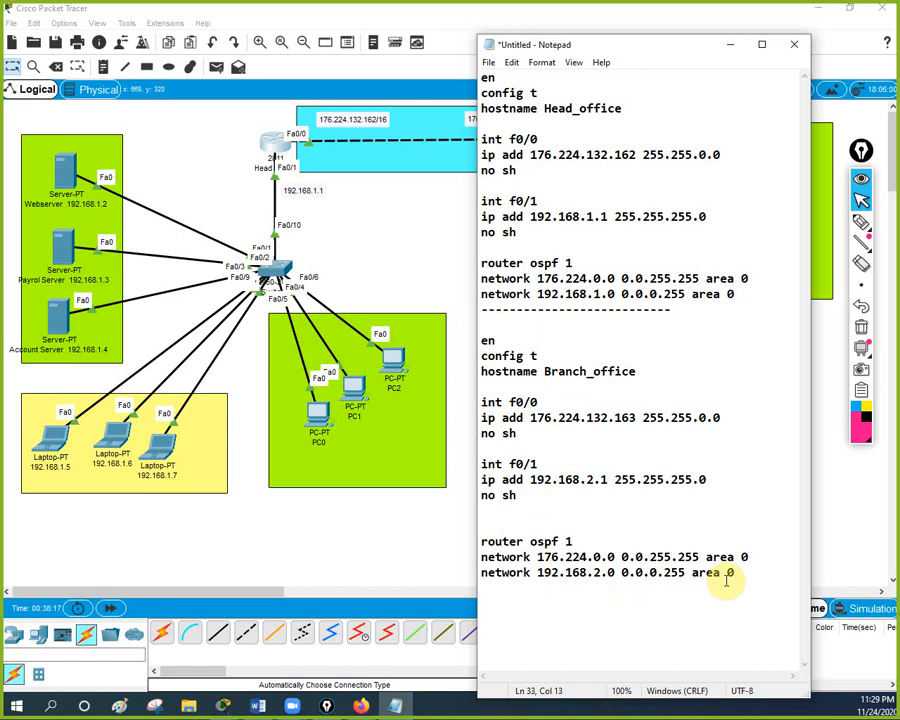
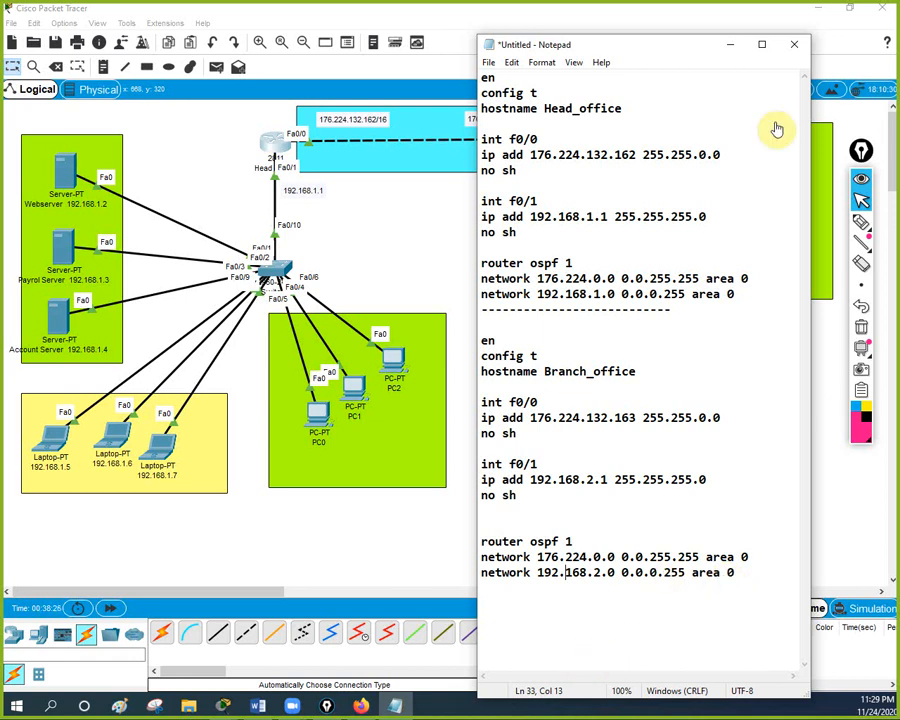
# Copy the three-line Head_office OSPF block from Notepad and open the Head Office router's command line in a maximized window.
pyautogui.moveTo(746, 298); pyautogui.dragTo(482, 262)
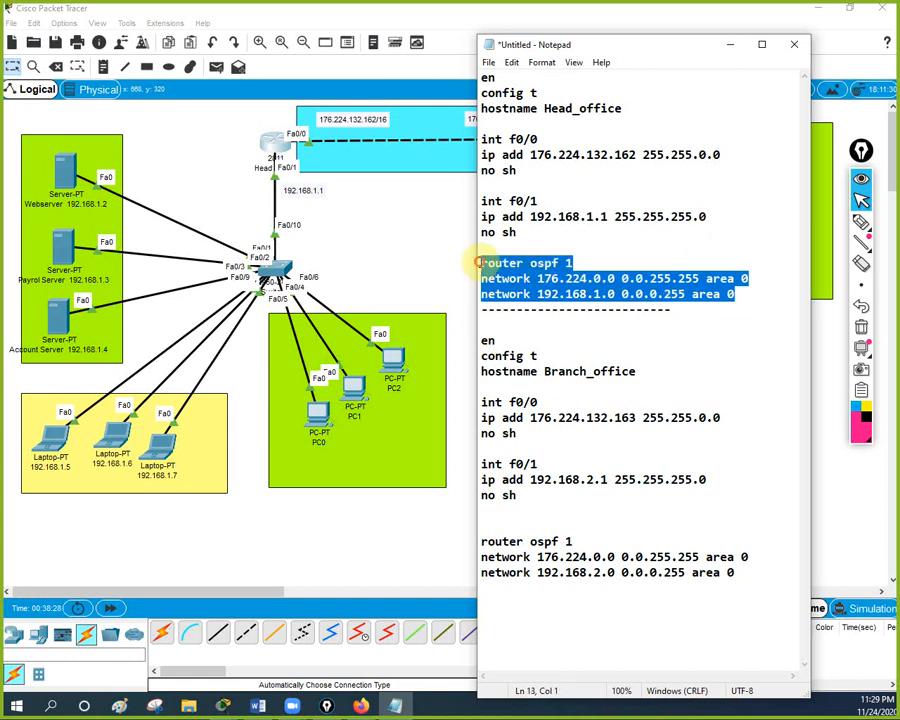
pyautogui.rightClick(511, 264)
pyautogui.click(528, 309)
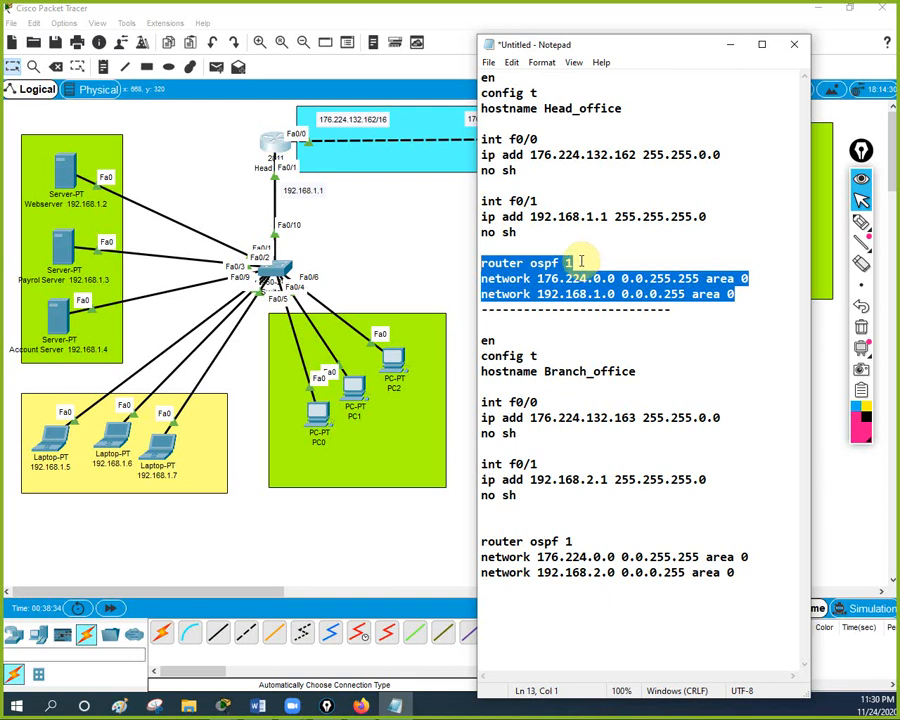
pyautogui.click(275, 145)
pyautogui.click(597, 155)
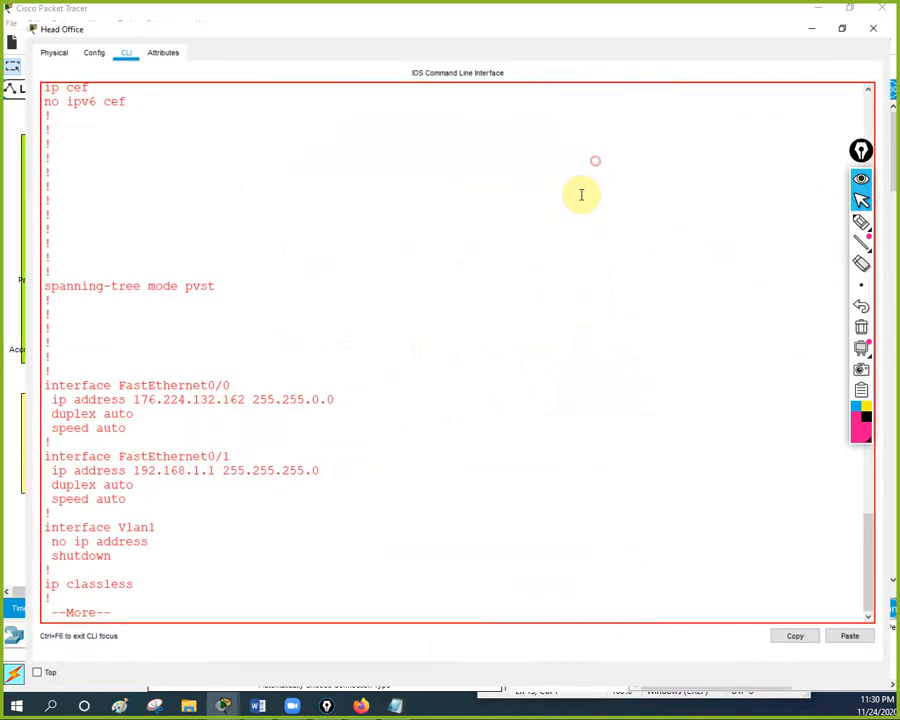
# Advance through the remaining paged configuration output until the Head_office privileged prompt is available.
pyautogui.click(531, 261)
pyautogui.press('Return')
pyautogui.press('Return')
pyautogui.press('Return')
pyautogui.press('Return')
pyautogui.press('Return')
pyautogui.press('Return')
pyautogui.press('Return')
pyautogui.press('Return')
pyautogui.press('Return')
pyautogui.press('Return')
pyautogui.press('Return')
pyautogui.press('Return')
pyautogui.press('Return')
pyautogui.press('Return')
pyautogui.press('Return')
pyautogui.press('Return')
pyautogui.press('Return')
pyautogui.press('Return')
pyautogui.press('Return')
pyautogui.press('Return')
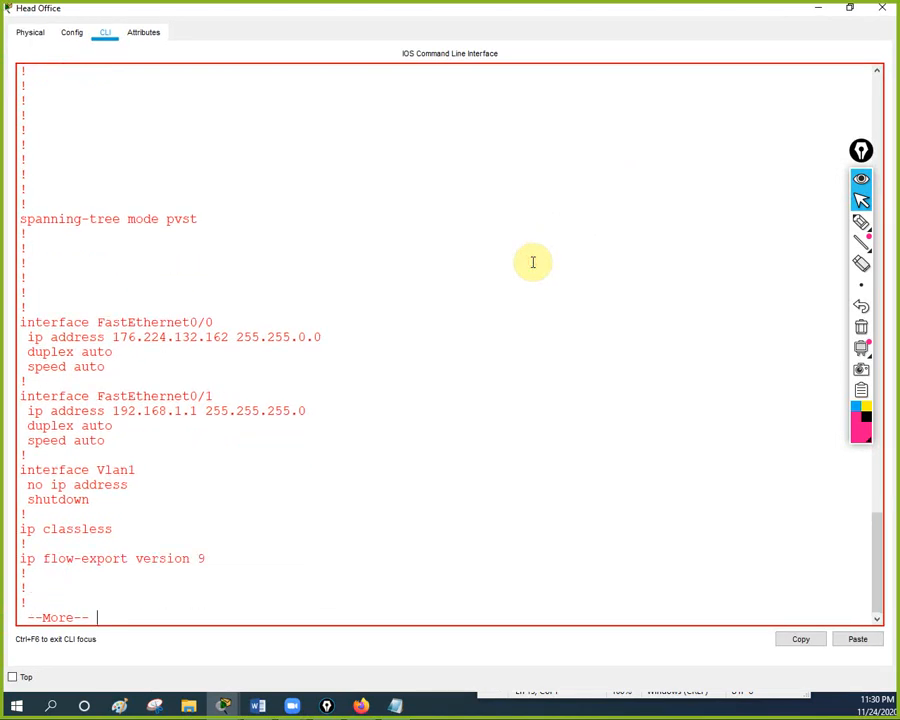
pyautogui.press('Return')
pyautogui.press('Return')
pyautogui.press('Return')
pyautogui.press('Return')
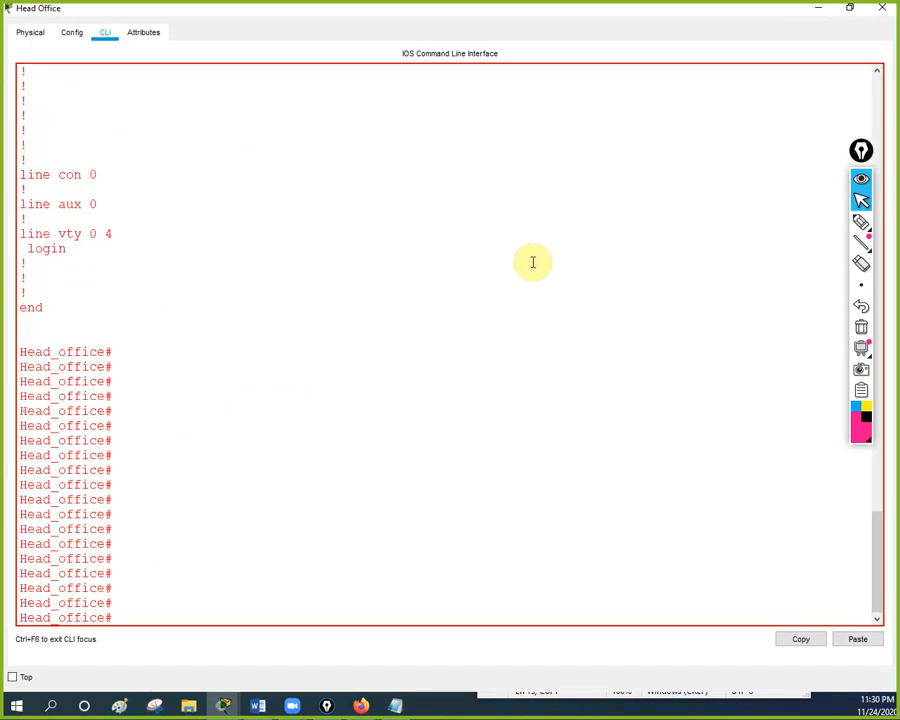
# Enter global configuration mode on Head_office and apply the copied router ospf 1 block with networks 176.224.0.0 and 192.168.1.0 in area 0.
pyautogui.write('config t')
pyautogui.press('Return')
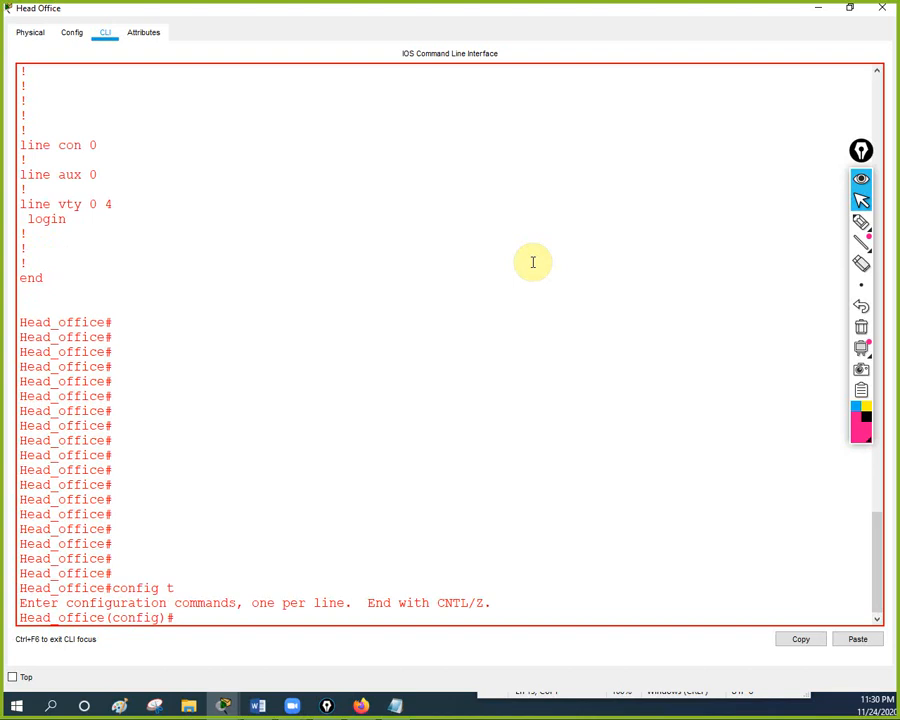
pyautogui.rightClick(533, 262)
pyautogui.click(567, 290)
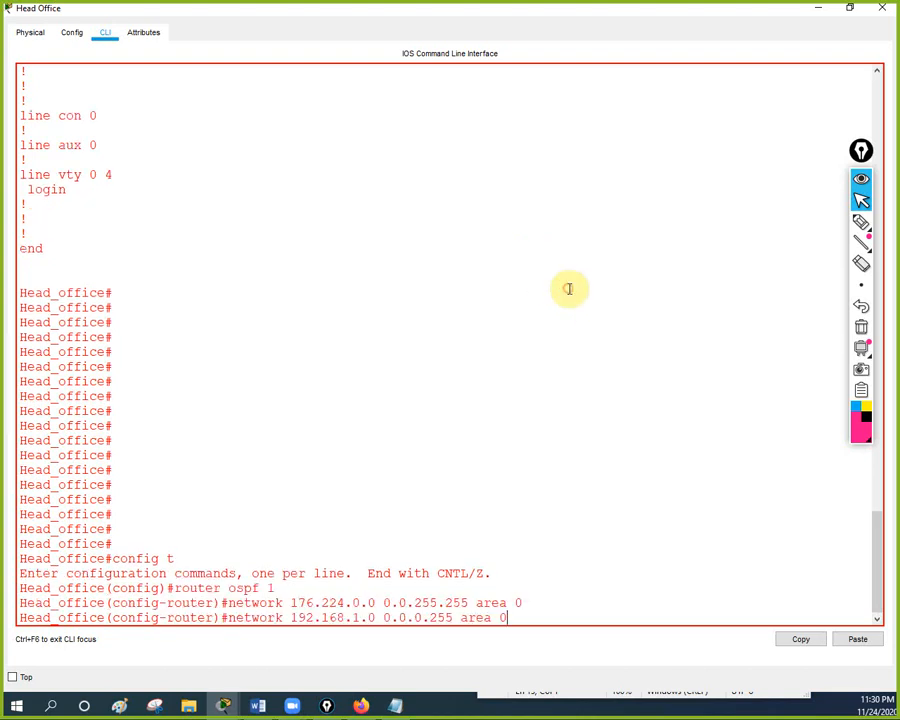
pyautogui.press('Return')
pyautogui.press('Return')
pyautogui.press('Return')
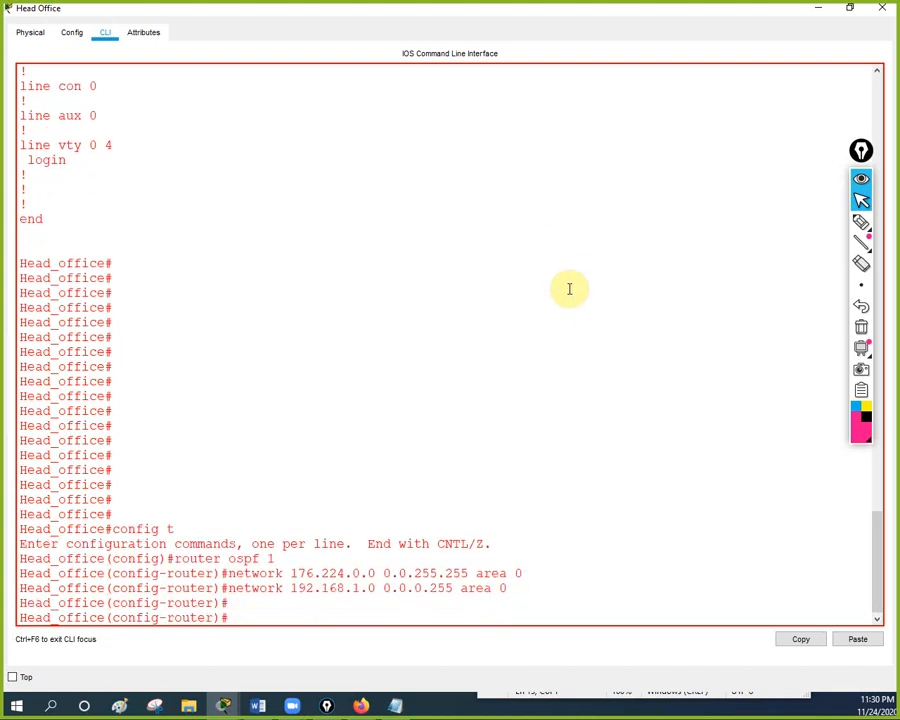
# Copy the three-line Branch_office OSPF block from Notepad and open the Branch Office router's command line in a maximized window.
pyautogui.click(396, 704)
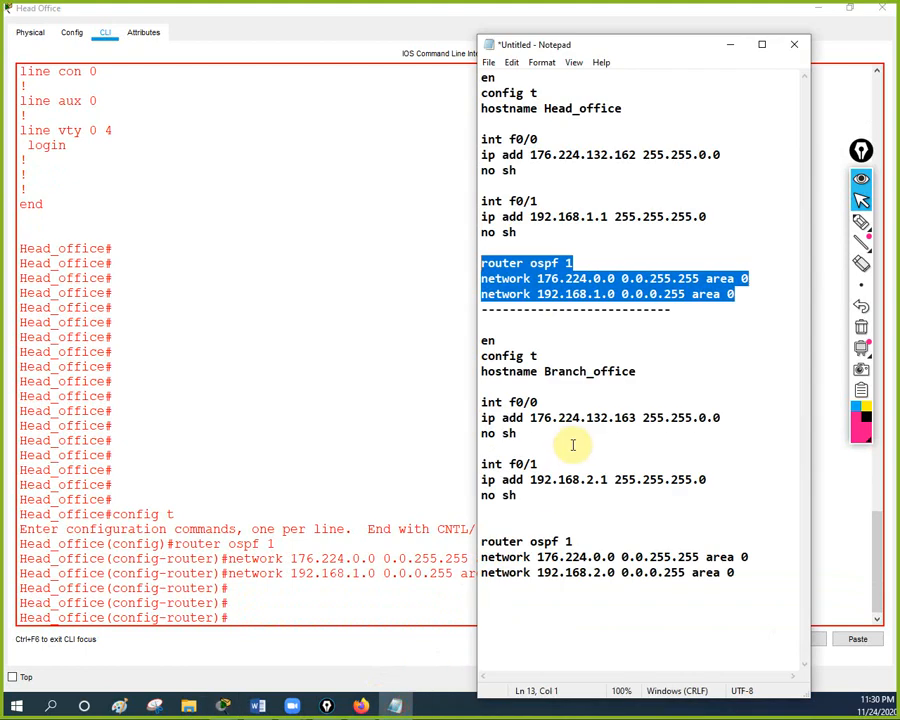
pyautogui.click(742, 575)
pyautogui.moveTo(742, 575); pyautogui.dragTo(460, 542)
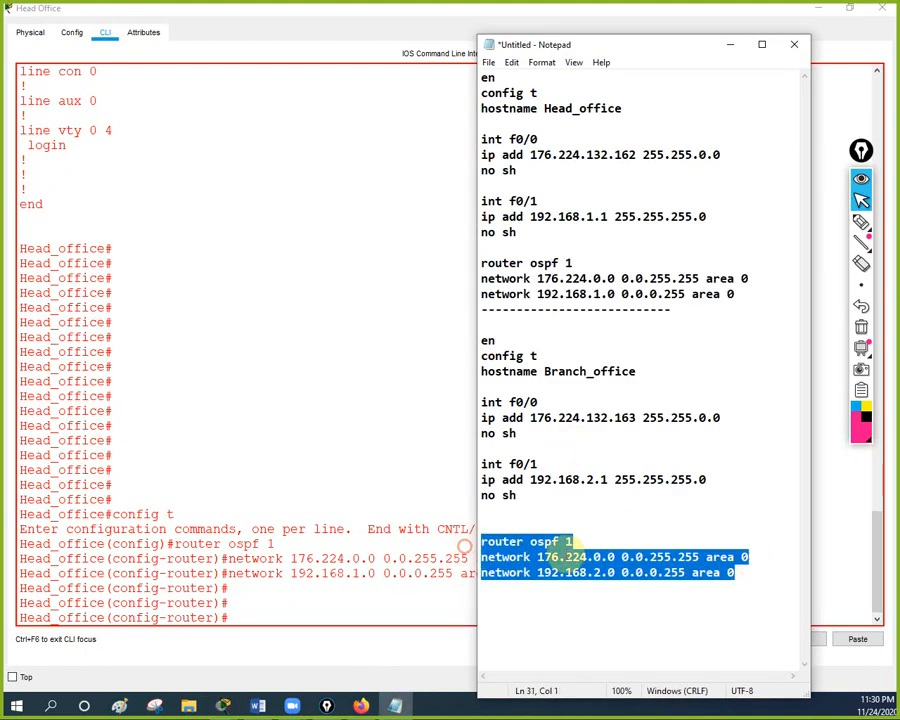
pyautogui.rightClick(566, 545)
pyautogui.click(660, 390)
pyautogui.click(340, 390)
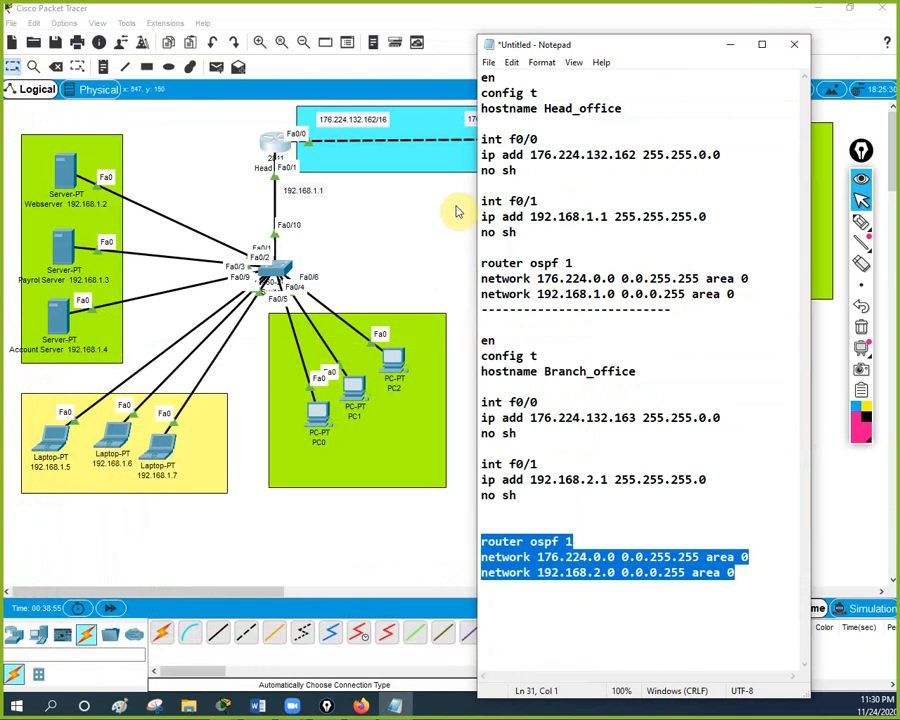
pyautogui.click(391, 217)
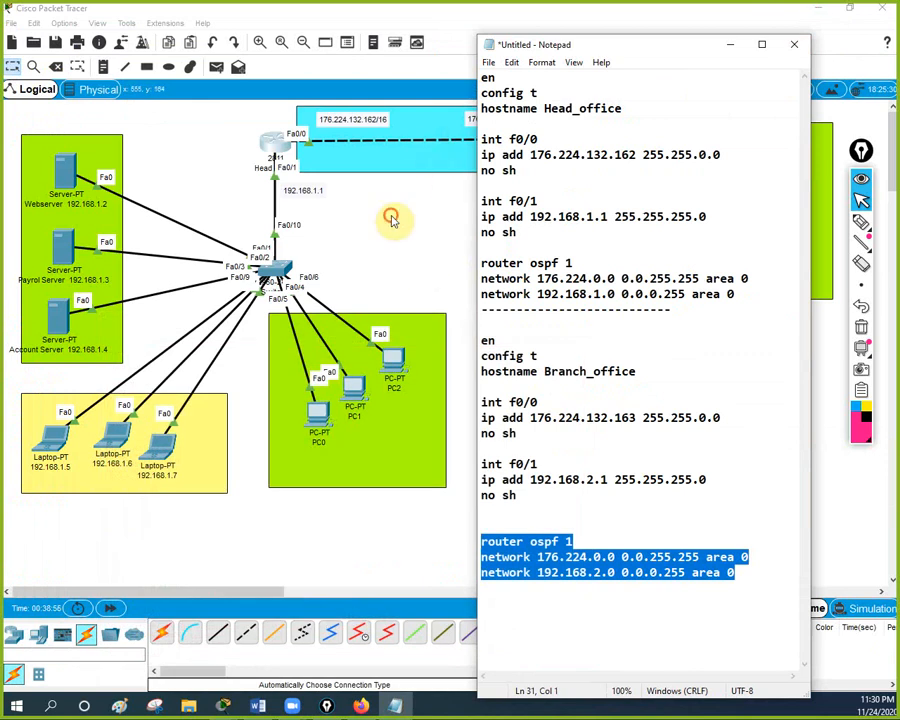
pyautogui.click(610, 142)
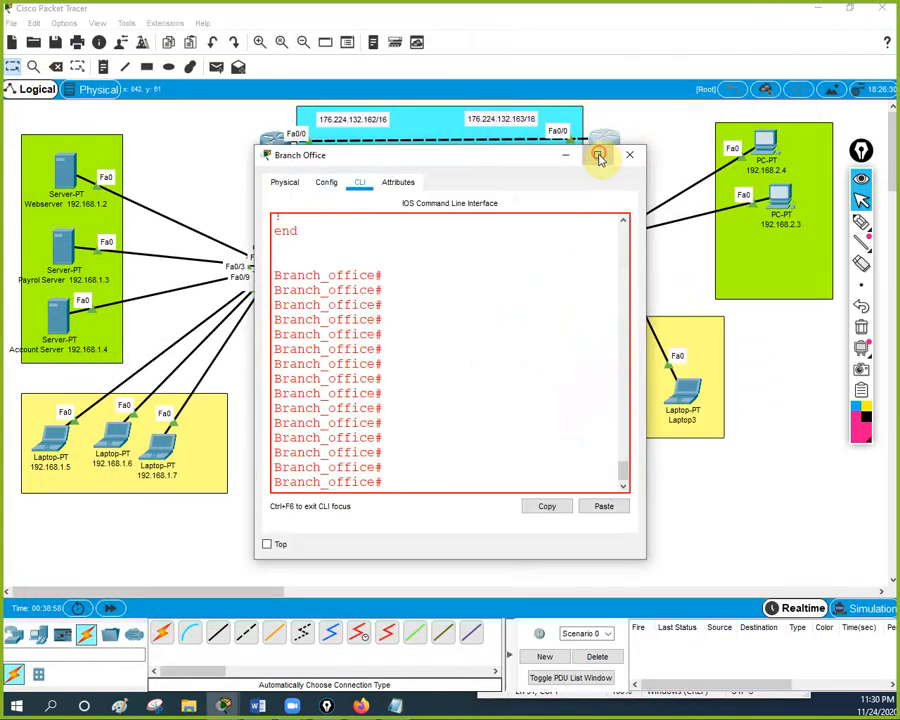
pyautogui.click(596, 154)
# Try to paste the OSPF block at the Branch_office privileged prompt and abandon the pending network line.
pyautogui.rightClick(537, 316)
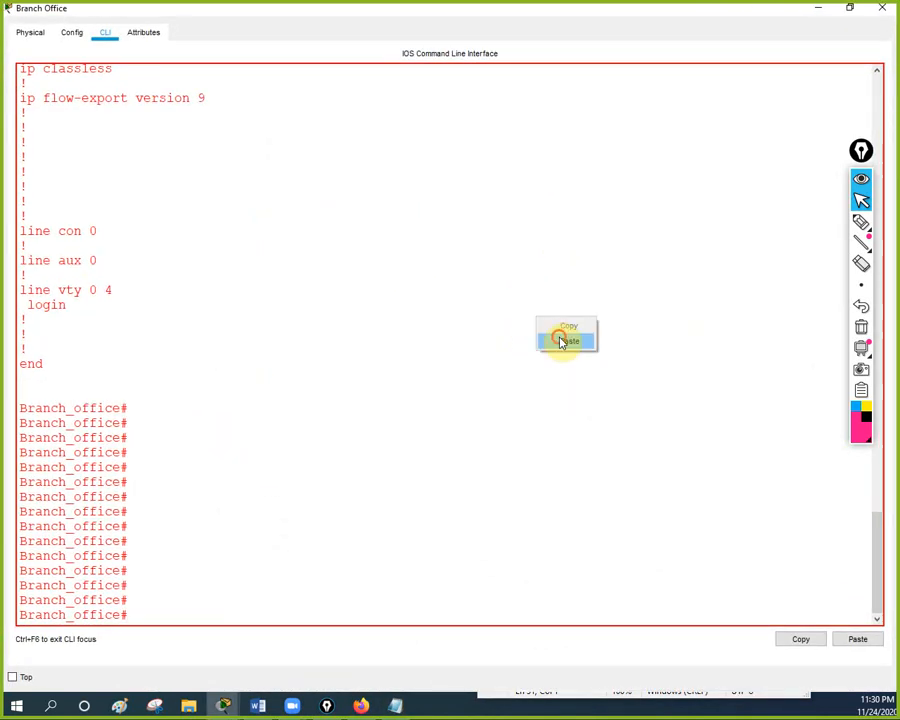
pyautogui.click(562, 339)
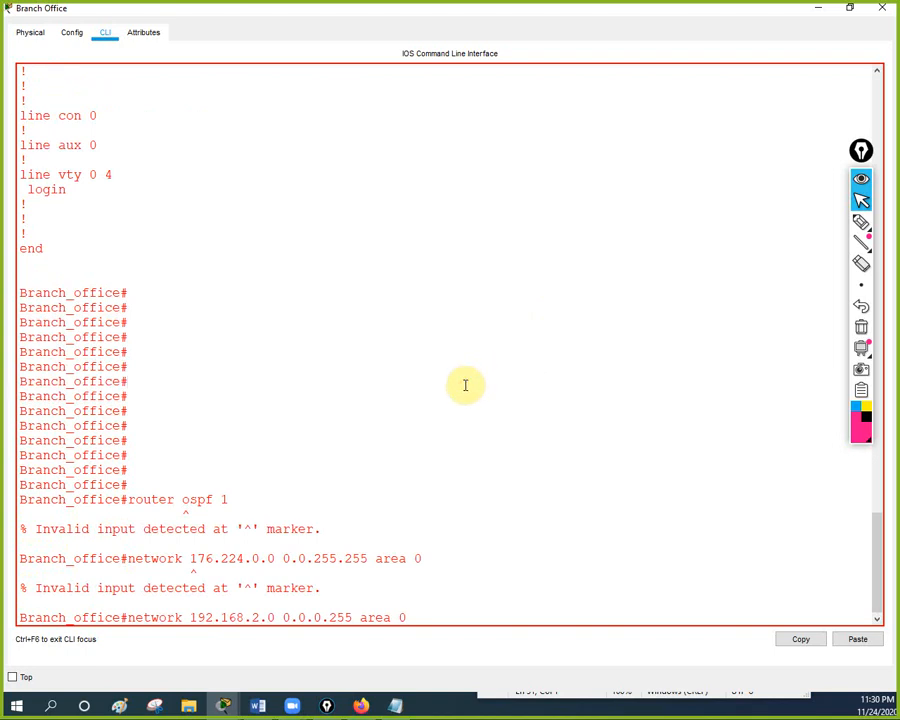
pyautogui.hotkey('ctrl', 'z')
pyautogui.press('Return')
pyautogui.press('Return')
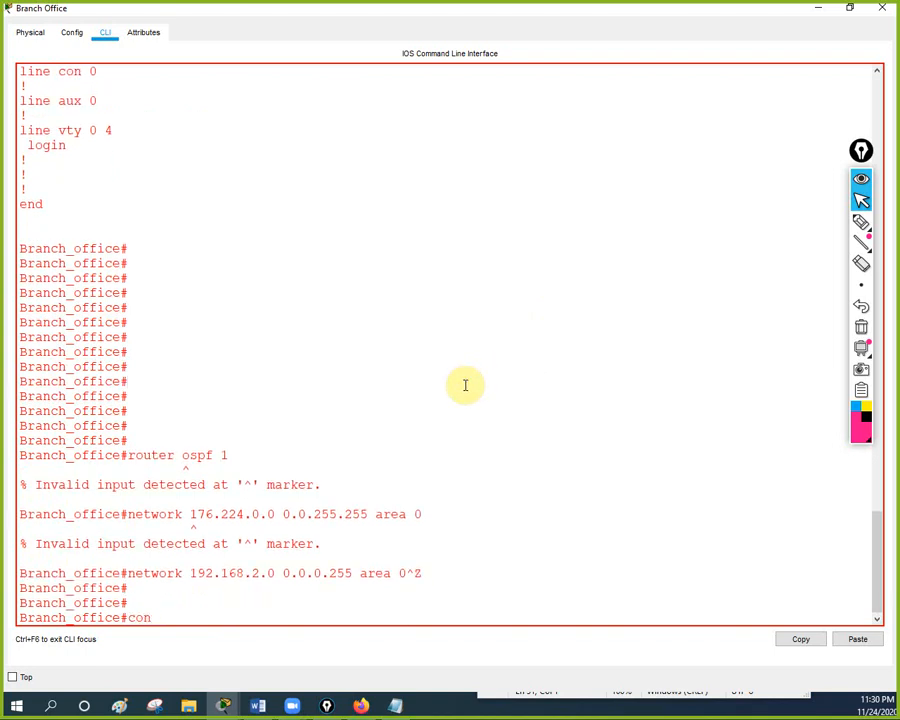
# Enter global configuration mode on Branch_office, apply the router ospf 1 block with networks 176.224.0.0 and 192.168.2.0 in area 0, and leave configuration mode.
pyautogui.write('config t')
pyautogui.press('Return')
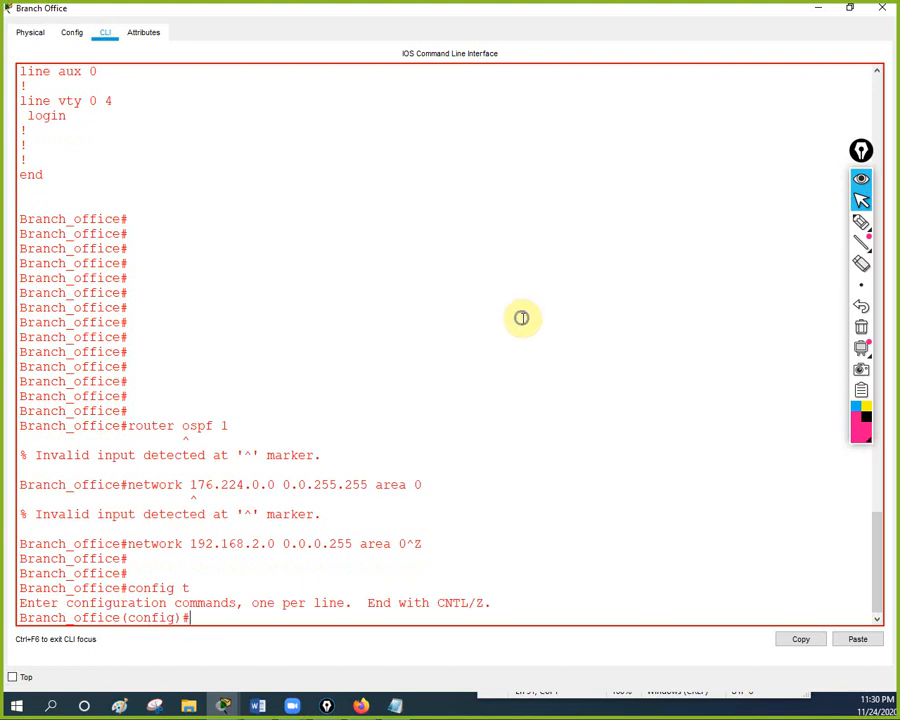
pyautogui.rightClick(522, 321)
pyautogui.click(552, 343)
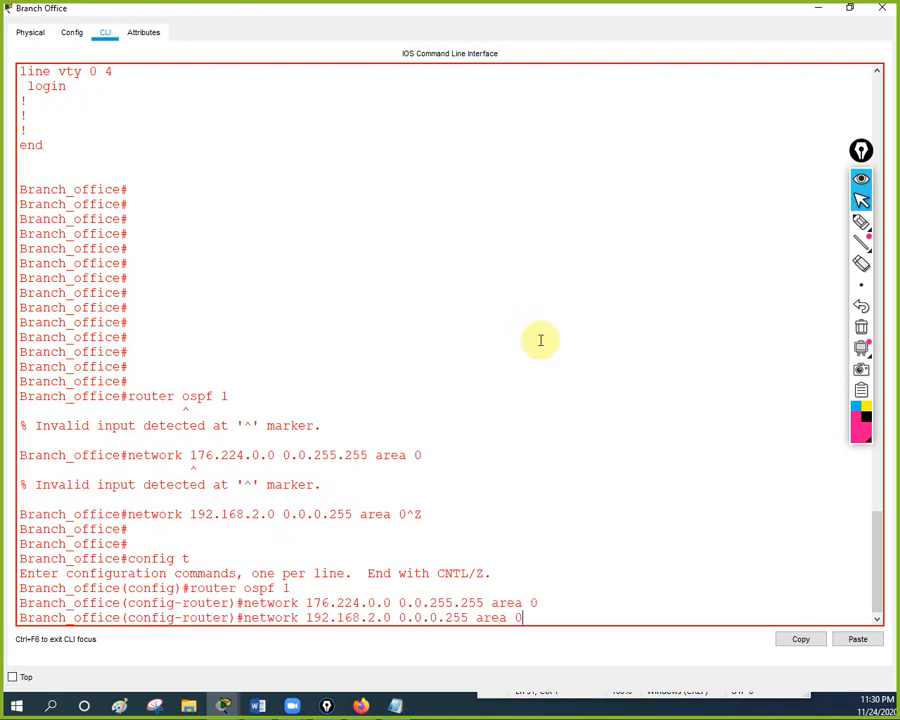
pyautogui.press('Return')
pyautogui.press('Return')
pyautogui.press('Return')
pyautogui.press('Return')
pyautogui.hotkey('ctrl', 'z')
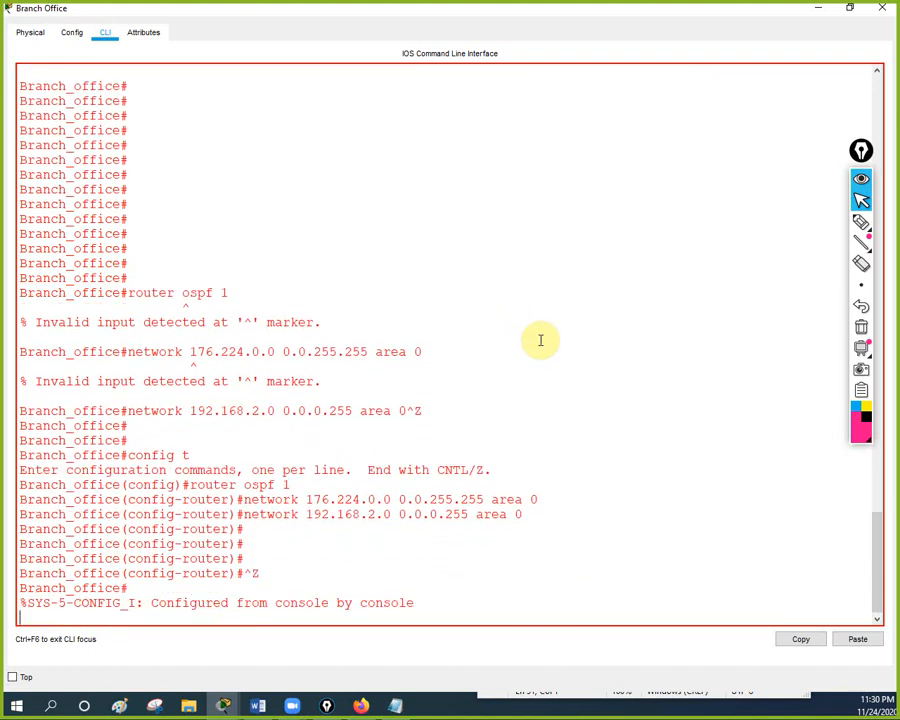
# Run sh ip route on Branch_office three times to check the routing table for OSPF routes.
pyautogui.press('Return')
pyautogui.press('Return')
pyautogui.press('Return')
pyautogui.press('Return')
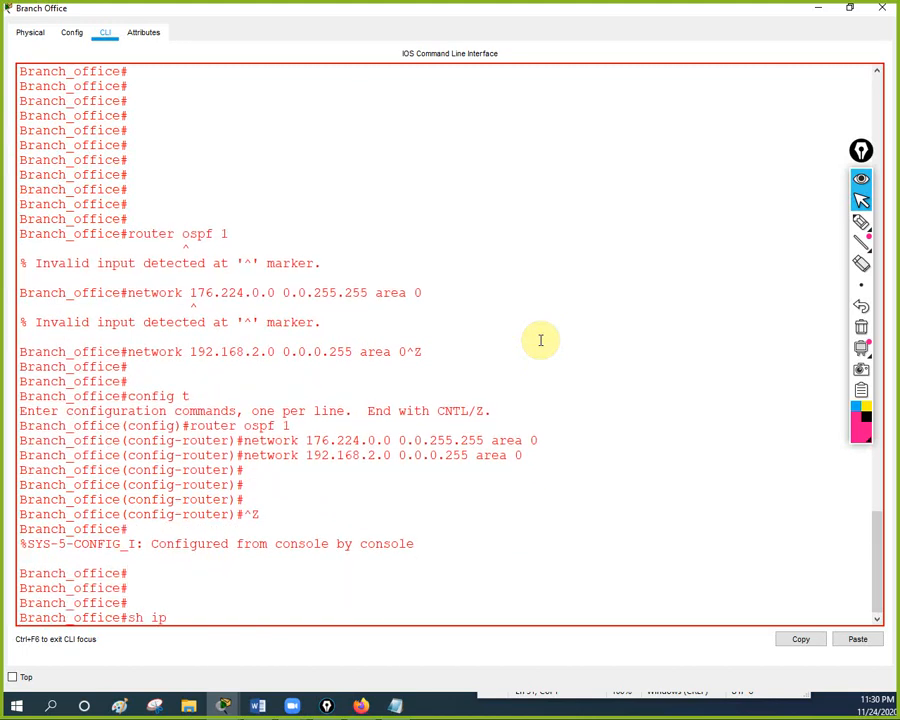
pyautogui.write('sh ip rou')
pyautogui.press('Tab')
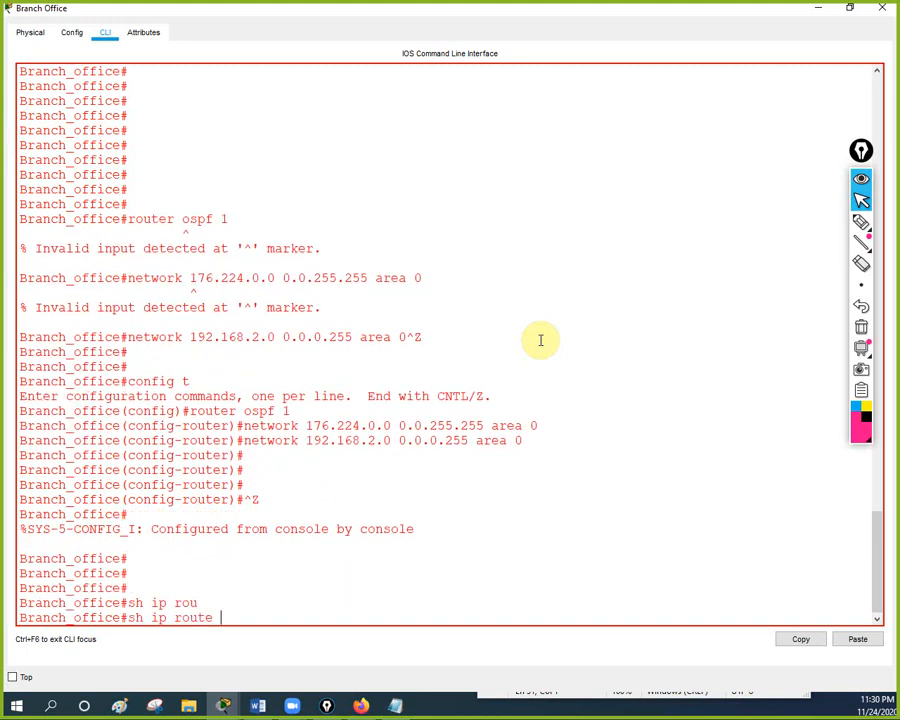
pyautogui.press('Return')
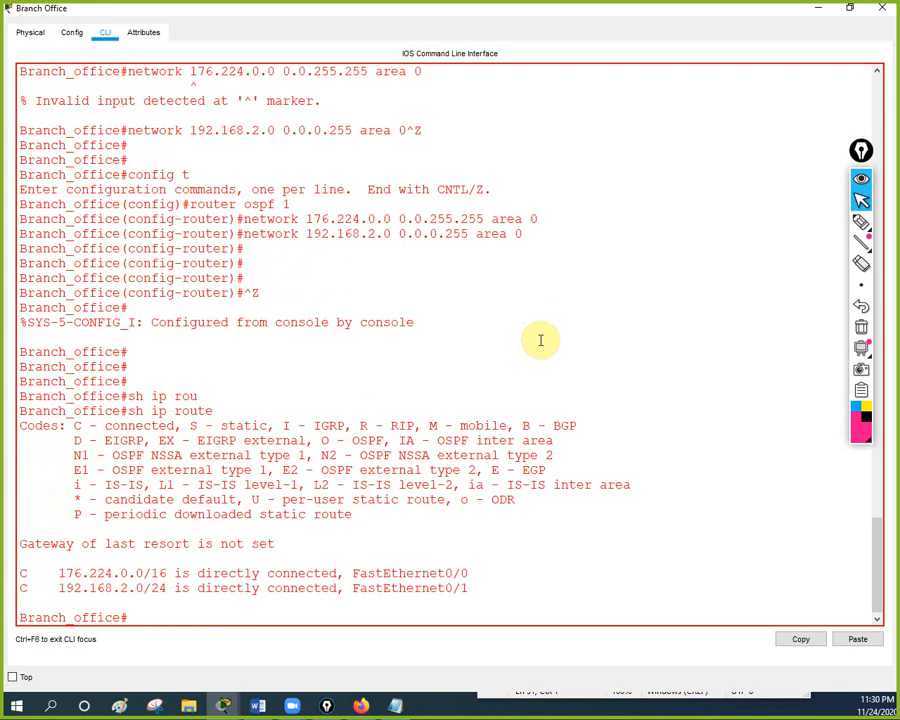
pyautogui.press('Up')
pyautogui.press('Return')
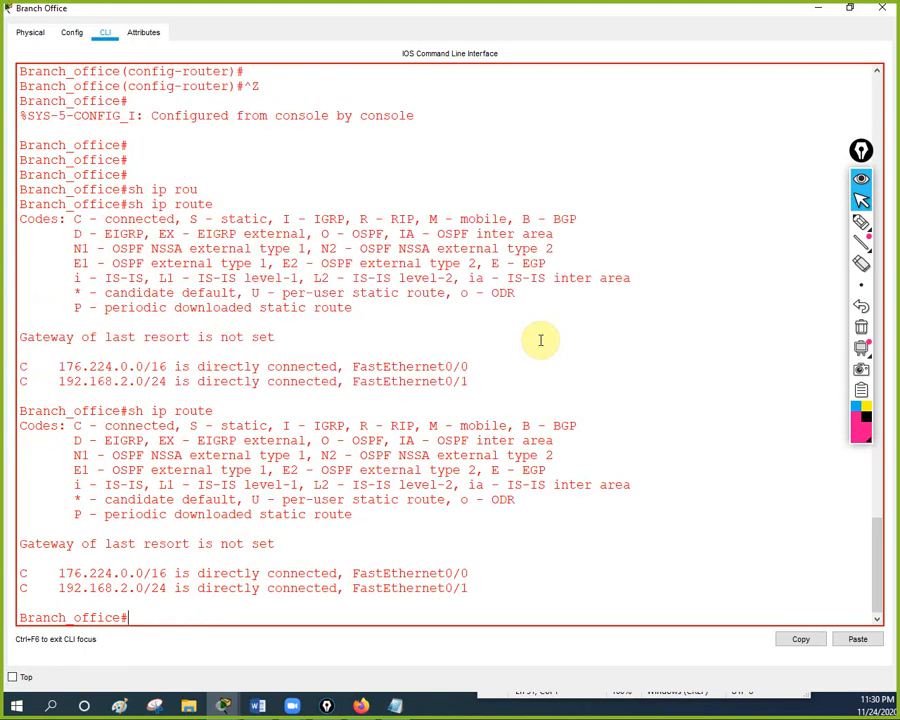
pyautogui.press('Up')
pyautogui.press('Return')
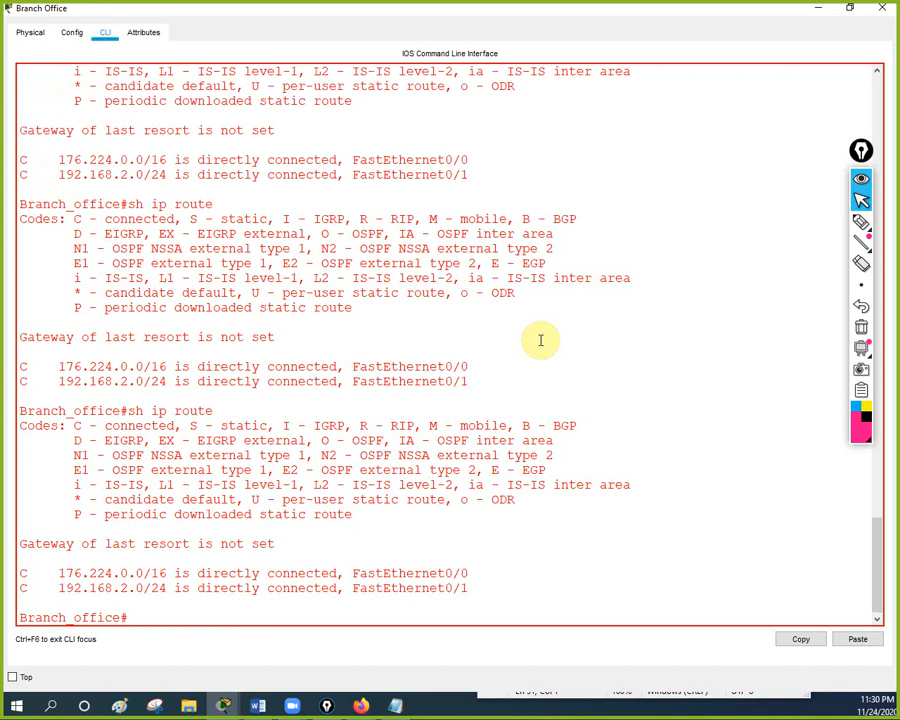
pyautogui.press('Up')
pyautogui.press('Down')
pyautogui.press('Up')
pyautogui.press('Down')
pyautogui.press('Up')
pyautogui.press('Down')
pyautogui.press('Up')
pyautogui.press('Down')
pyautogui.press('Up')
pyautogui.press('Down')
pyautogui.press('Up')
pyautogui.press('Down')
pyautogui.press('Up')
pyautogui.press('Down')
pyautogui.press('Up')
pyautogui.press('Down')
pyautogui.press('Up')
pyautogui.press('Down')
pyautogui.doubleClick(526, 16)
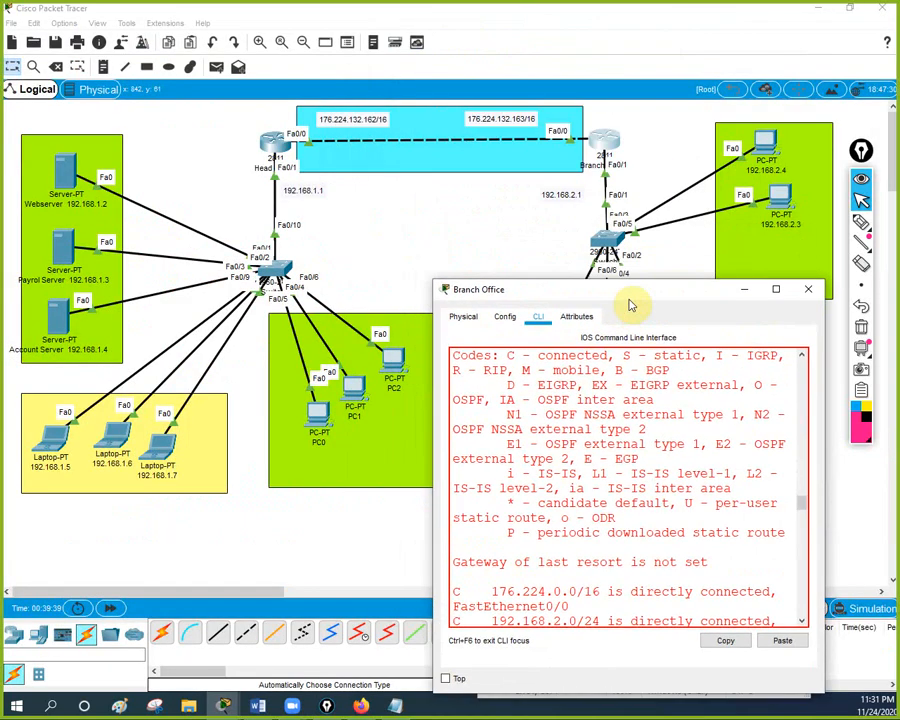
pyautogui.moveTo(631, 305); pyautogui.dragTo(698, 221)
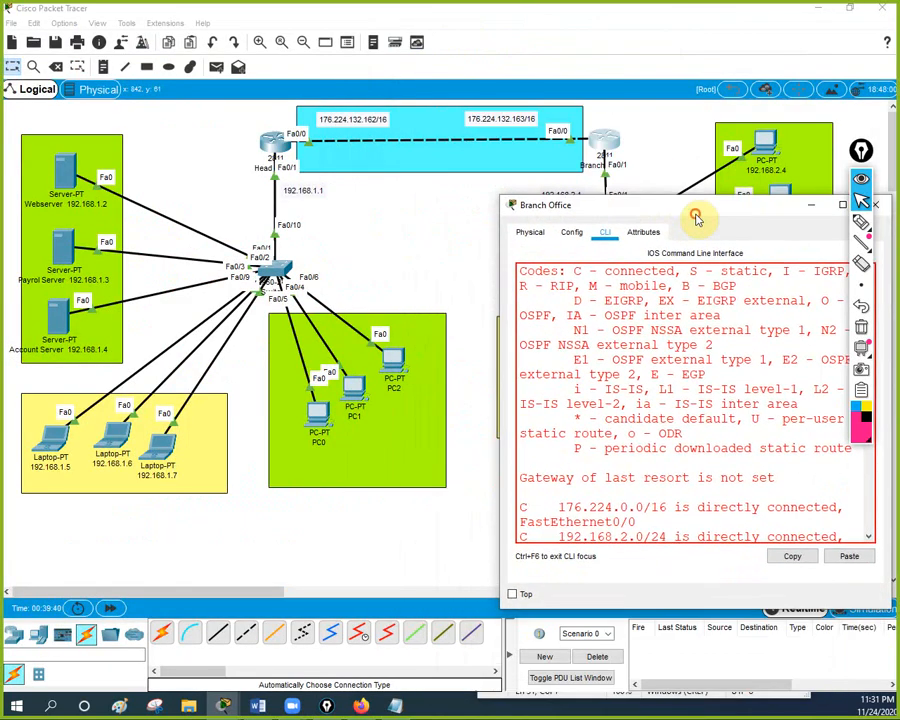
pyautogui.click(843, 206)
pyautogui.press('Up')
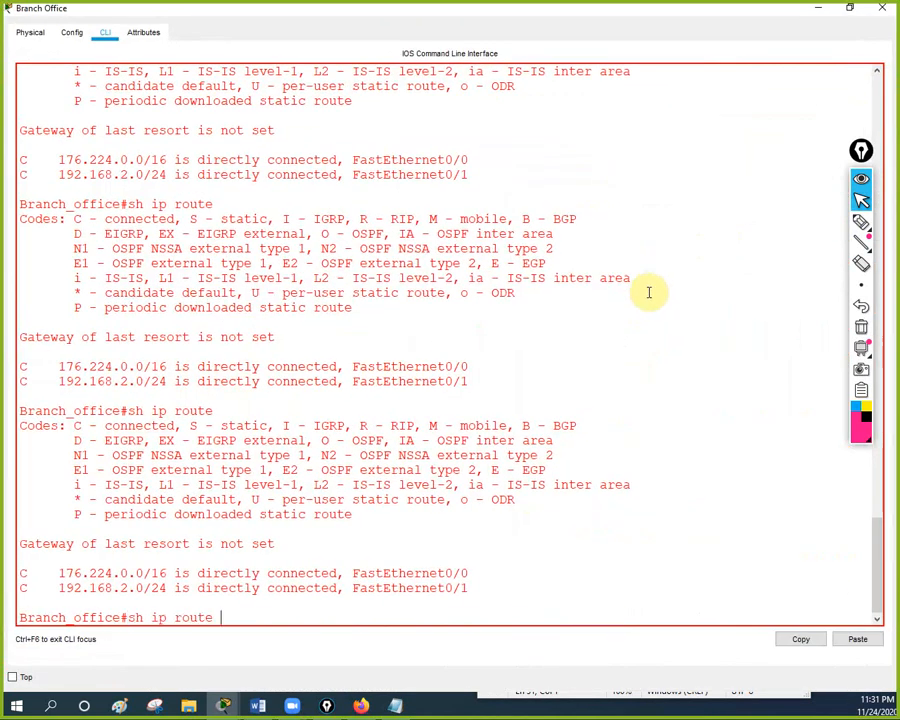
pyautogui.press('Down')
# Minimize the Branch Office window, fast-forward the simulation time, and reopen the router's command line maximized.
pyautogui.click(818, 10)
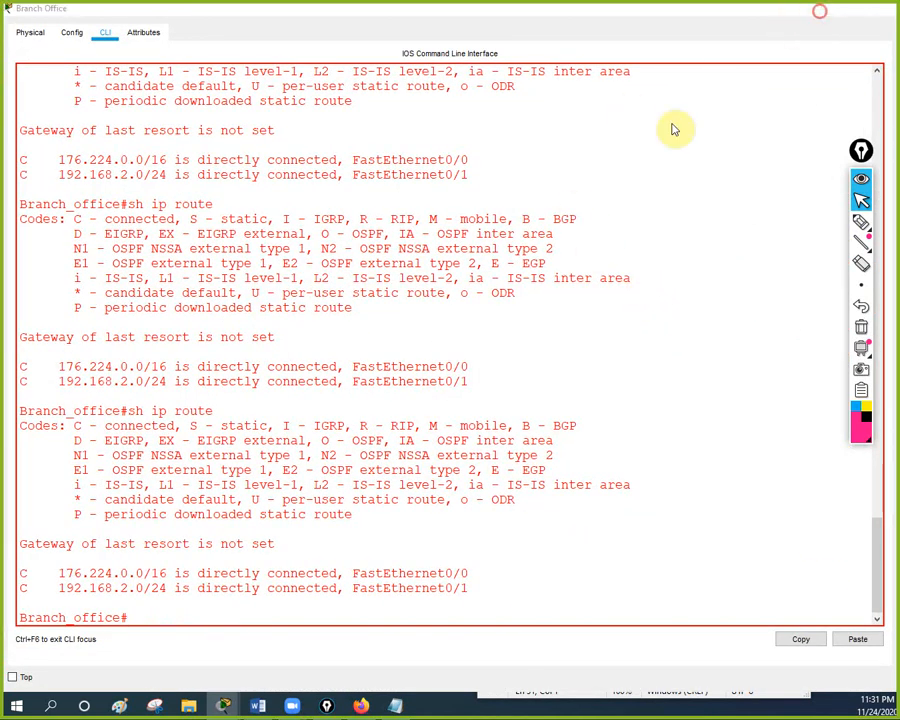
pyautogui.click(115, 609)
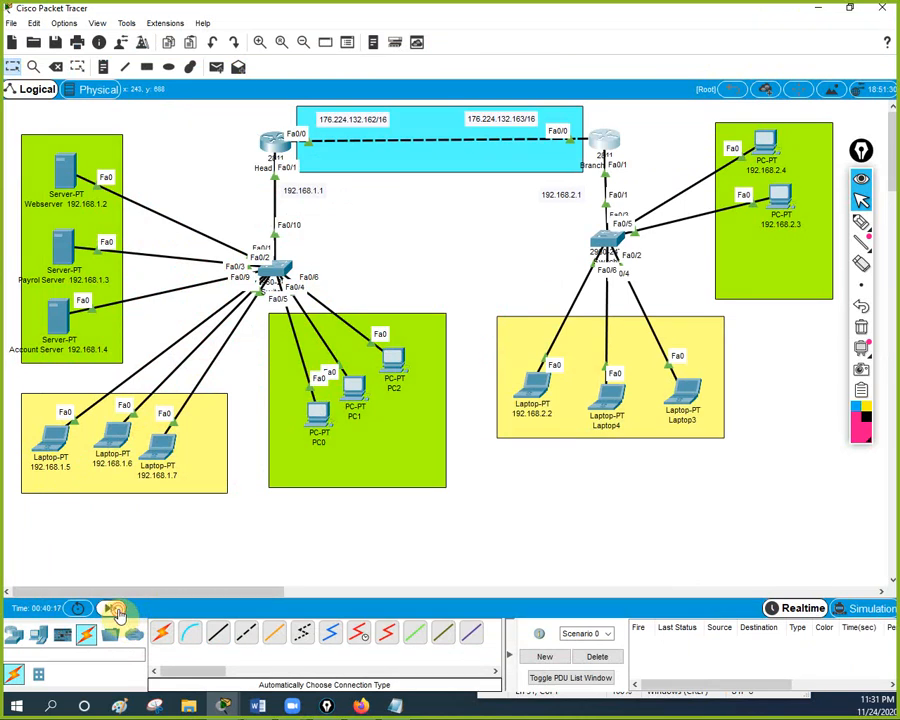
pyautogui.click(603, 148)
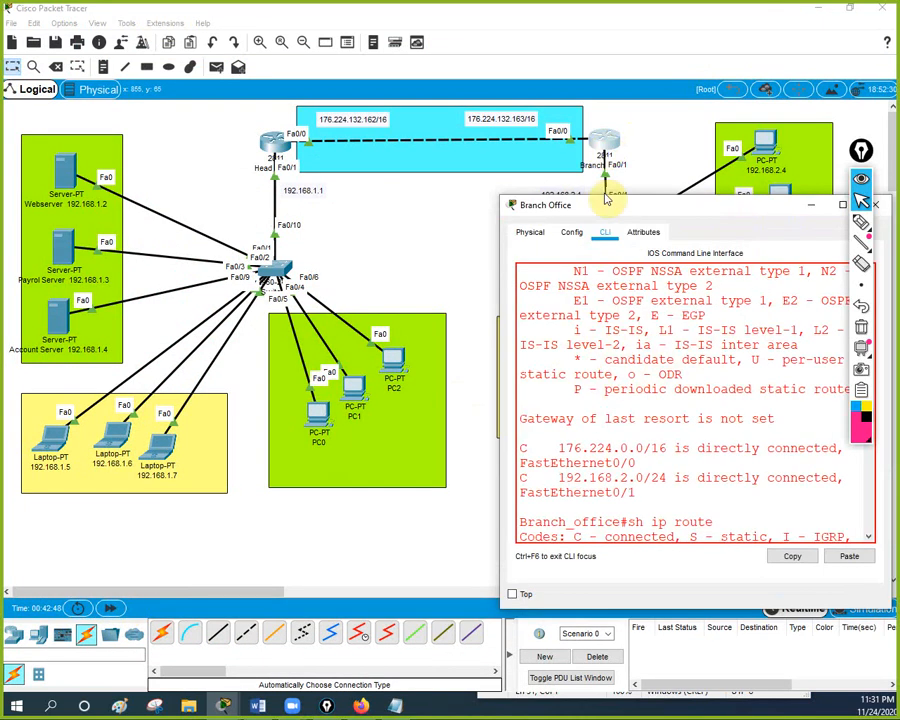
pyautogui.doubleClick(676, 212)
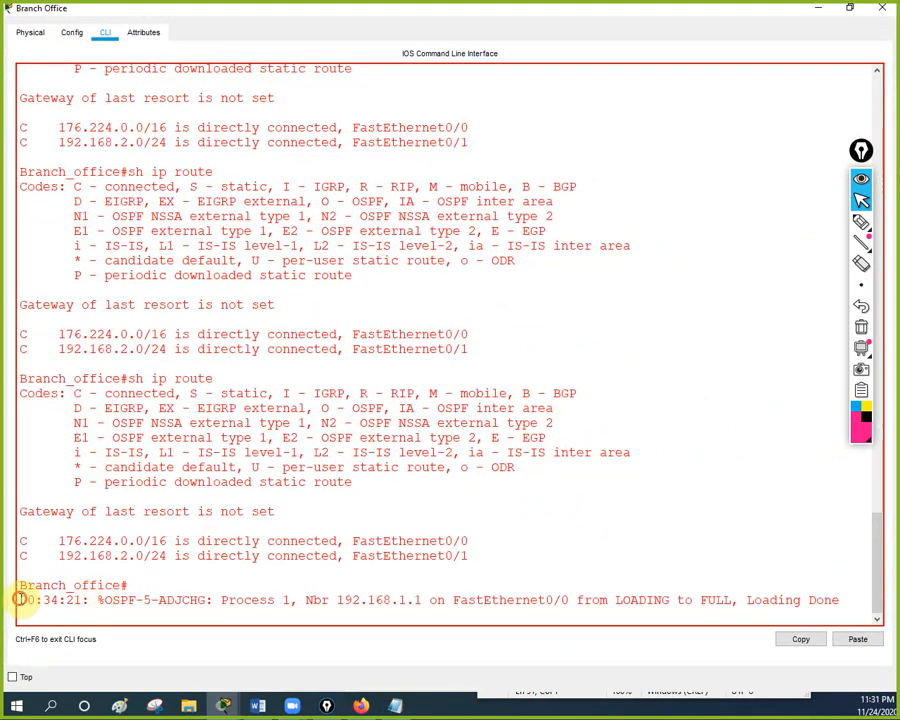
# Examine the OSPF adjacency message on Branch_office, including its neighbor, interface and state change, and return to a fresh prompt.
pyautogui.moveTo(20, 598); pyautogui.dragTo(438, 615)
pyautogui.click(446, 600)
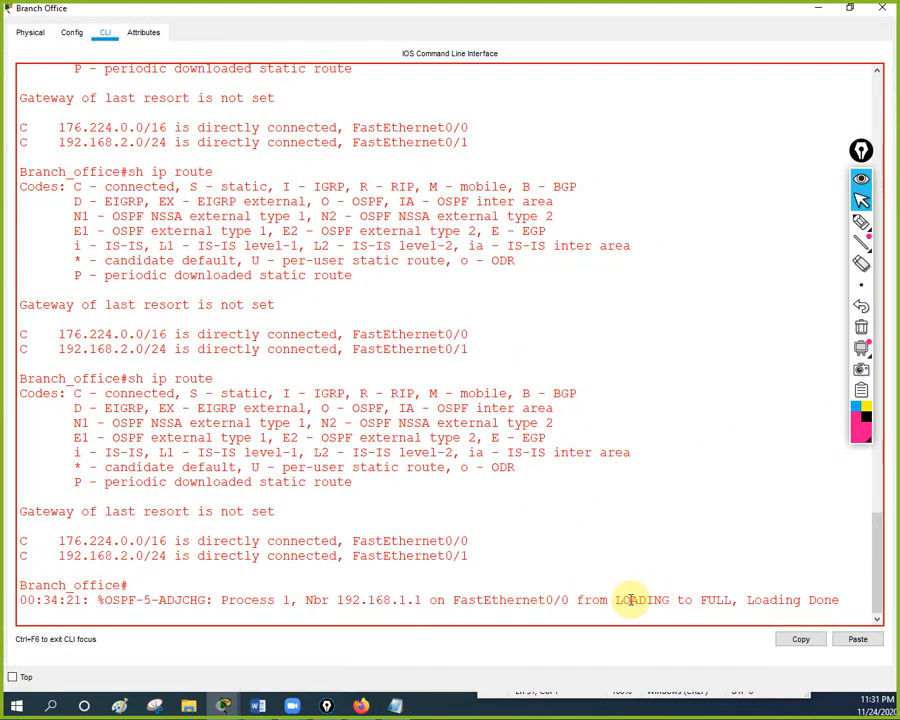
pyautogui.moveTo(613, 600); pyautogui.dragTo(670, 600)
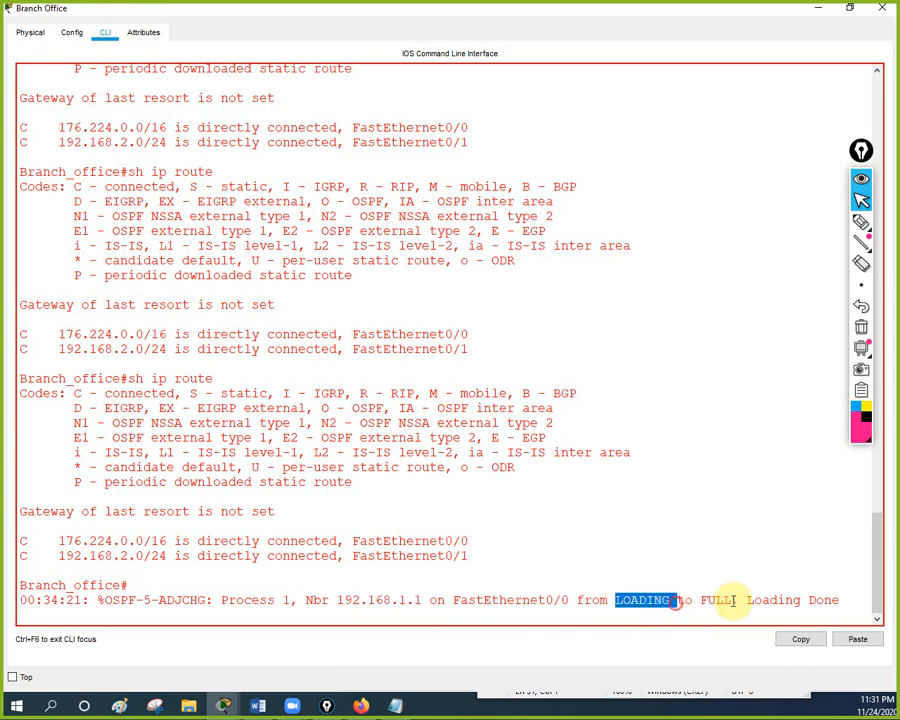
pyautogui.click(812, 598)
pyautogui.press('Return')
pyautogui.press('Return')
pyautogui.press('Return')
pyautogui.press('Return')
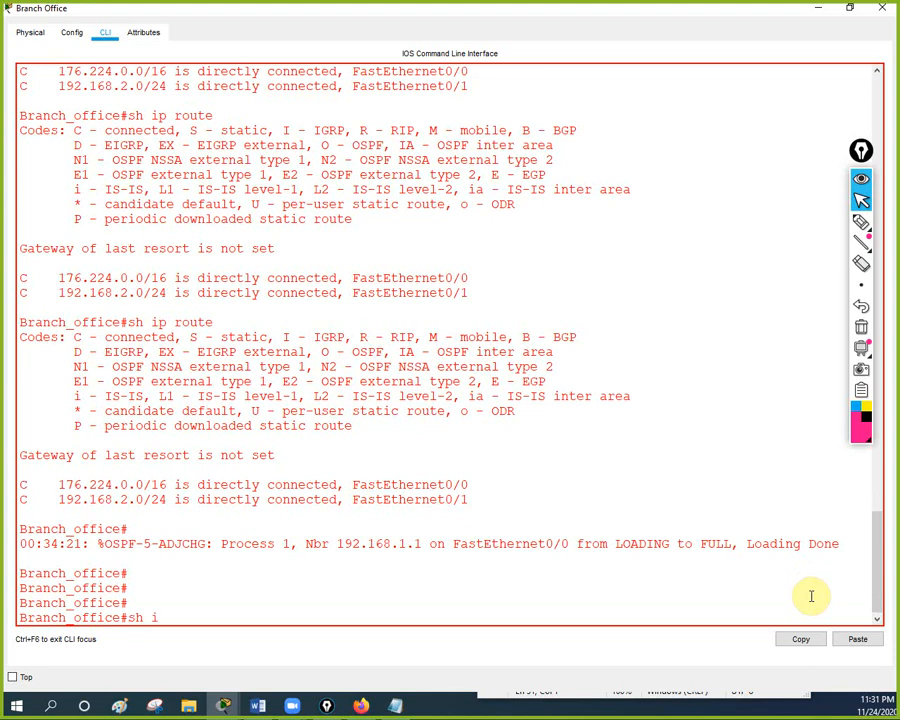
# Run sh ip route on Branch_office and examine the OSPF route's network, exit interface and administrative distance.
pyautogui.write('sh ip ru')
pyautogui.press('Tab')
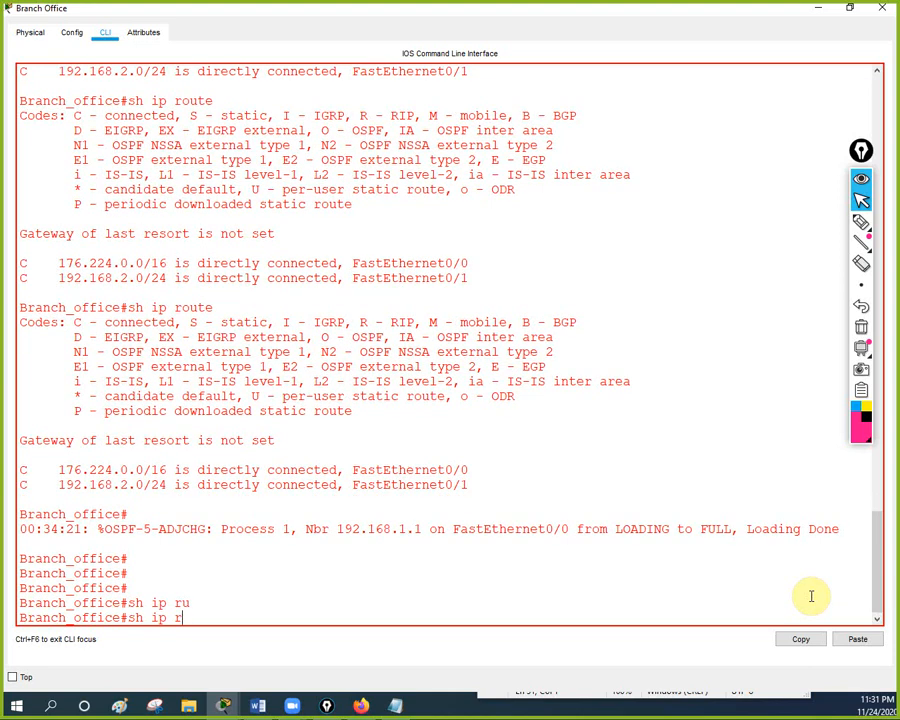
pyautogui.write('o')
pyautogui.press('Tab')
pyautogui.press('Return')
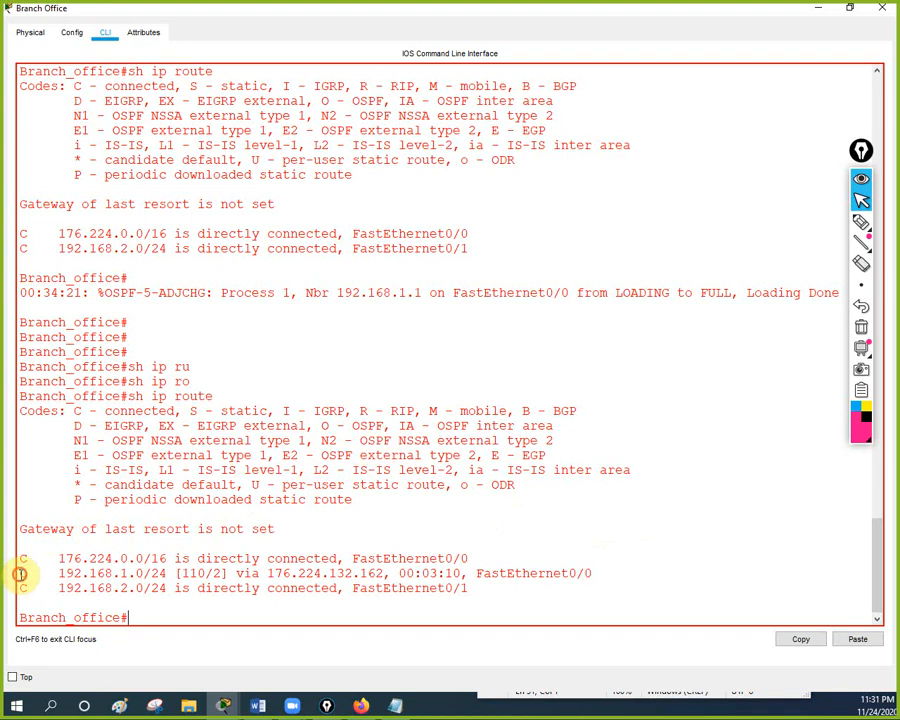
pyautogui.moveTo(20, 573); pyautogui.dragTo(279, 572)
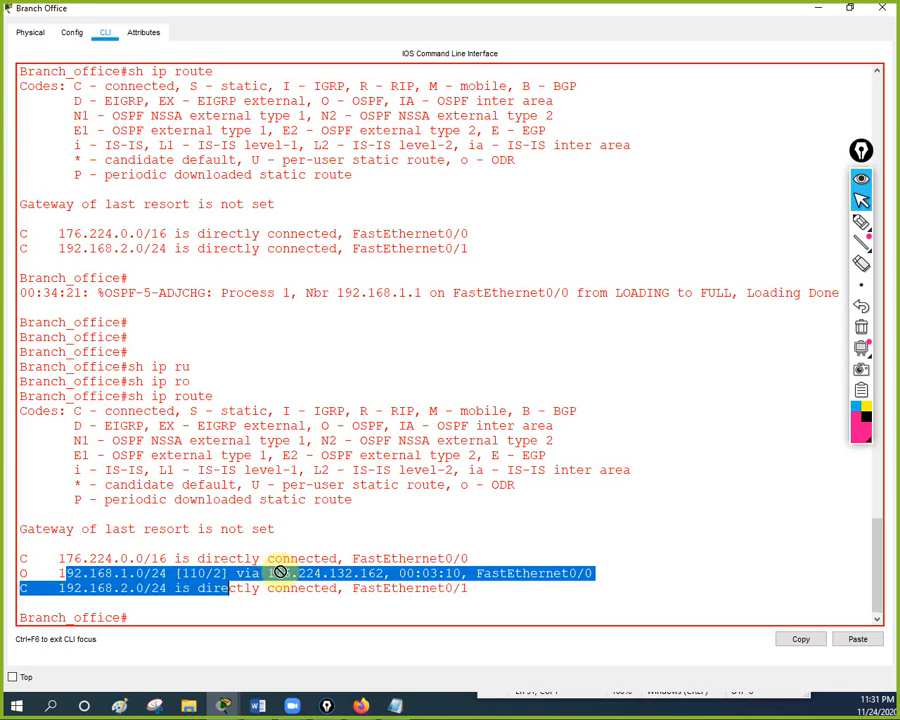
pyautogui.moveTo(470, 573); pyautogui.dragTo(613, 575)
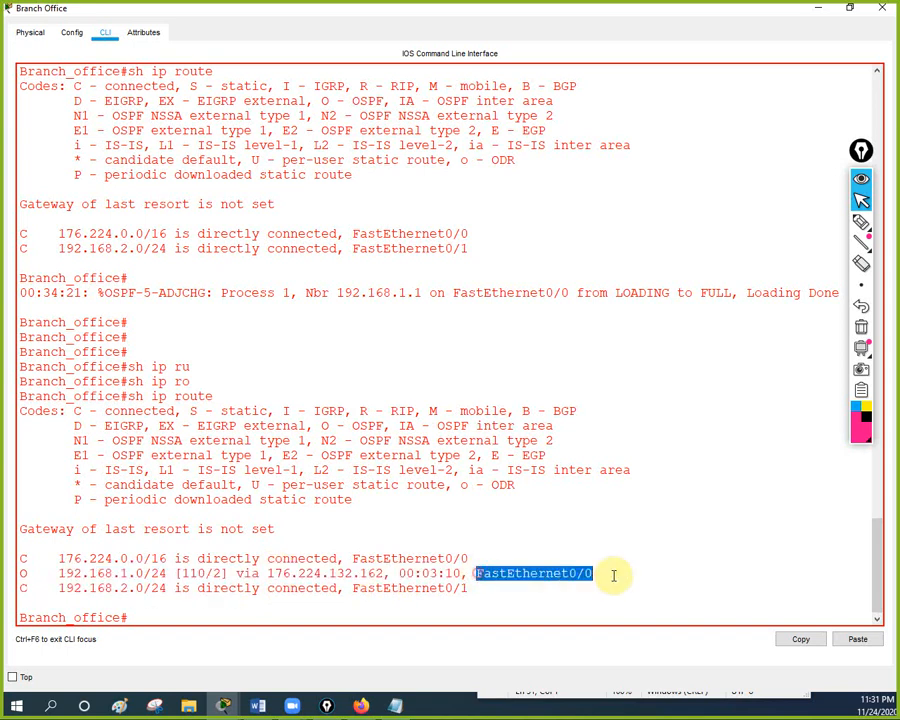
pyautogui.moveTo(205, 573); pyautogui.dragTo(182, 574)
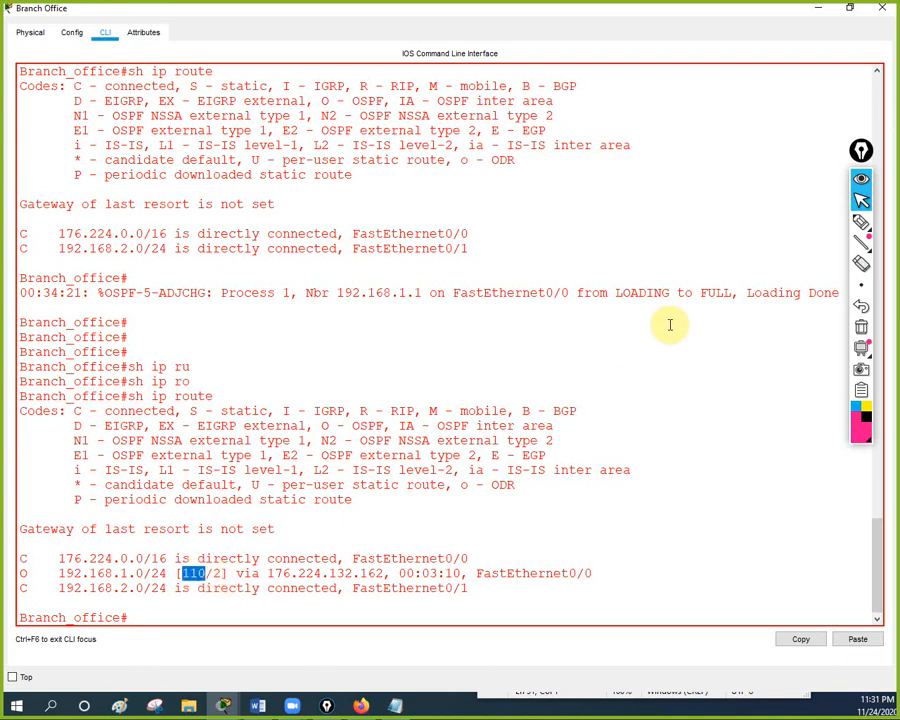
pyautogui.click(503, 384)
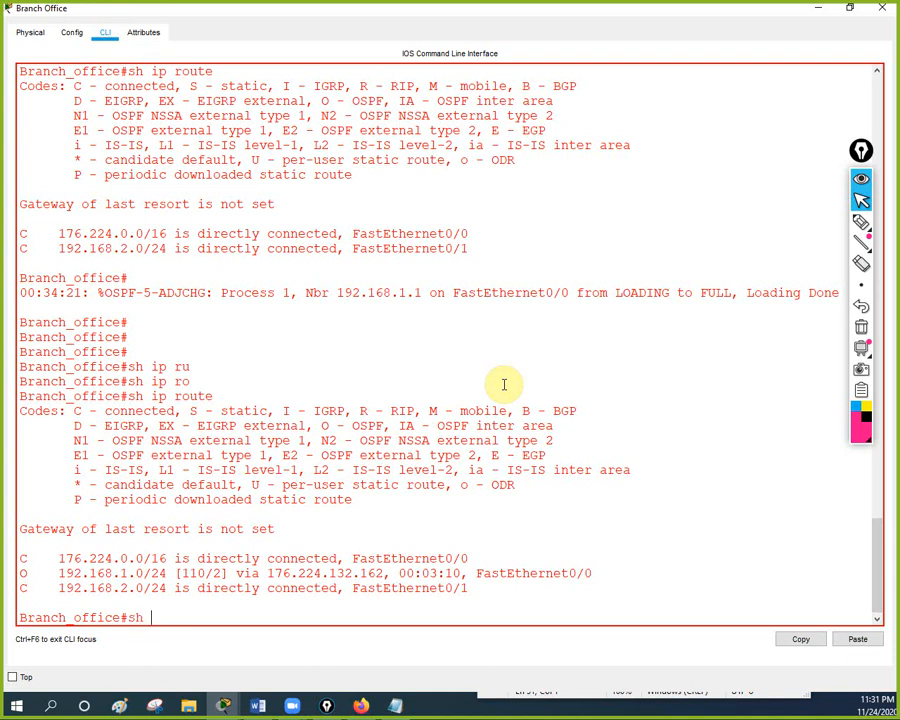
# Run sh ip ospf on Branch_office through to the end of its output and examine the router ID and SPF hold time.
pyautogui.write('sh ip os')
pyautogui.press('Tab')
pyautogui.press('Return')
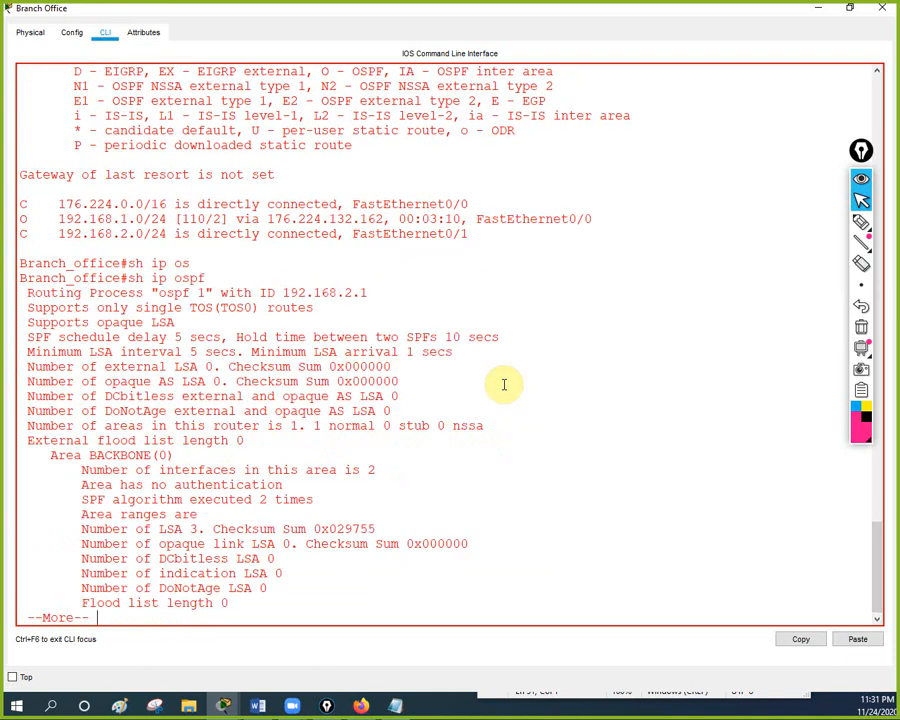
pyautogui.press('space')
pyautogui.press('Return')
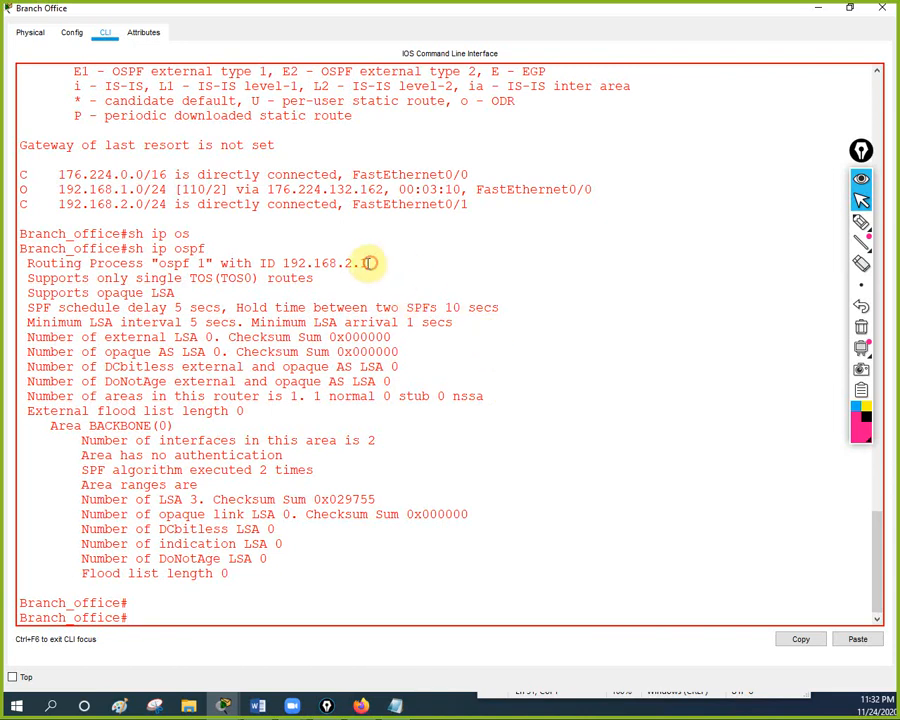
pyautogui.moveTo(368, 263); pyautogui.dragTo(283, 264)
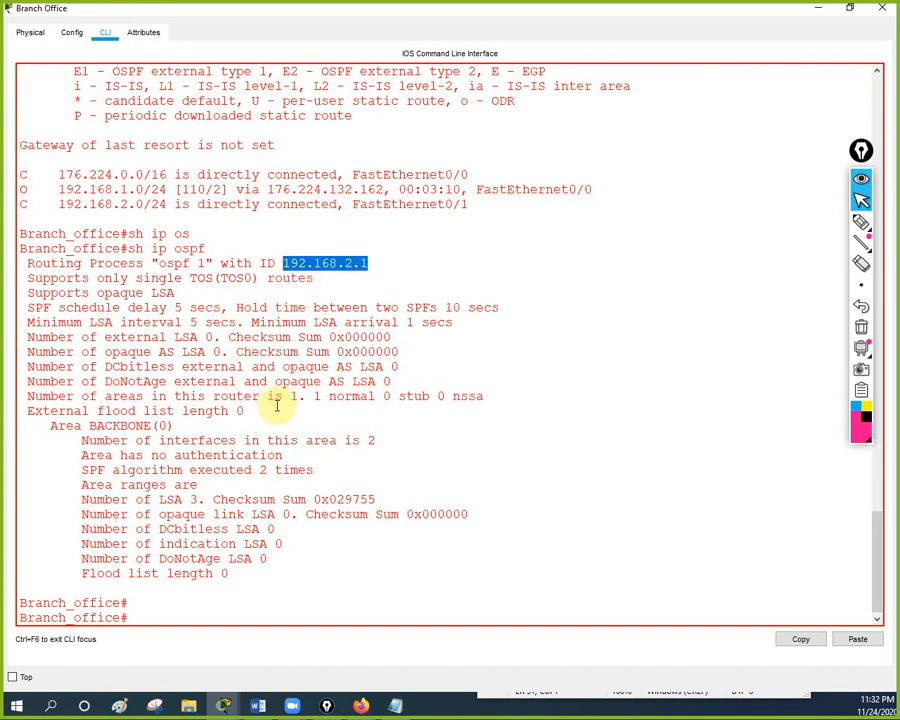
pyautogui.scroll(-1, 278, 405)
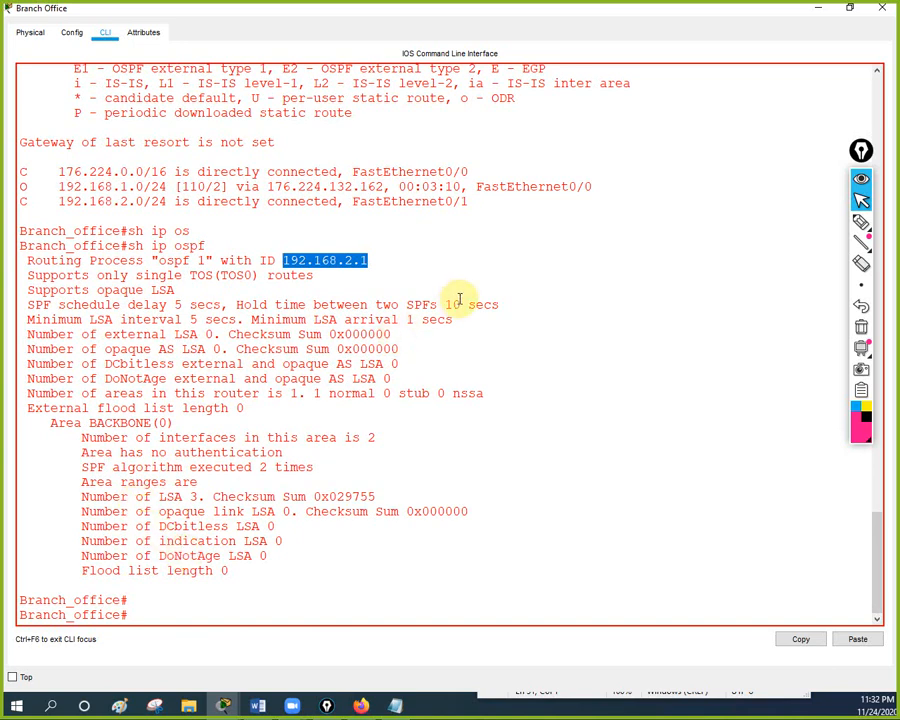
pyautogui.moveTo(495, 305); pyautogui.dragTo(406, 305)
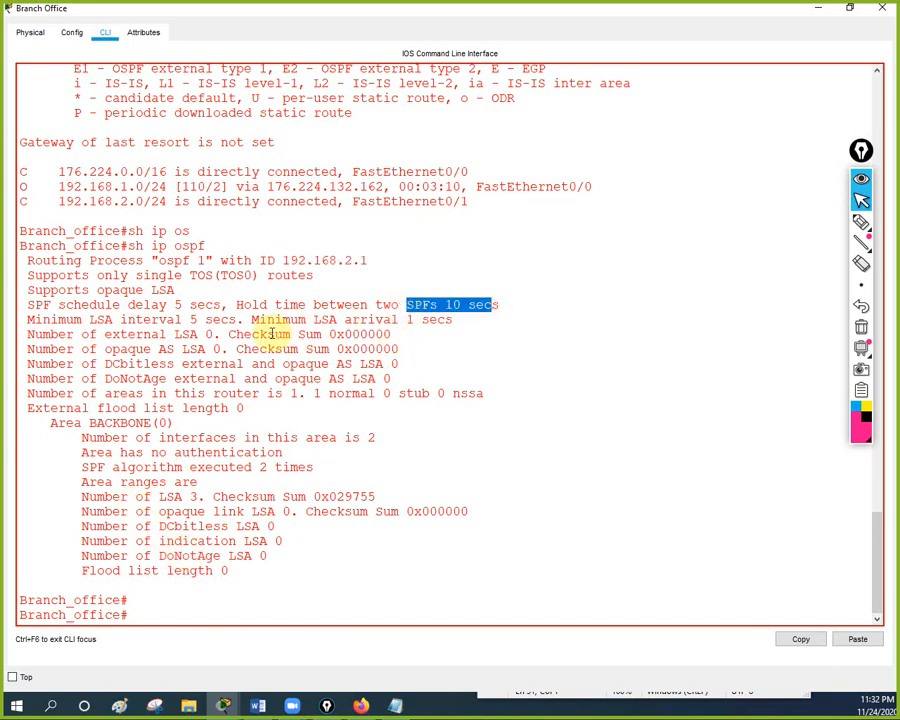
pyautogui.moveTo(268, 260); pyautogui.dragTo(369, 260)
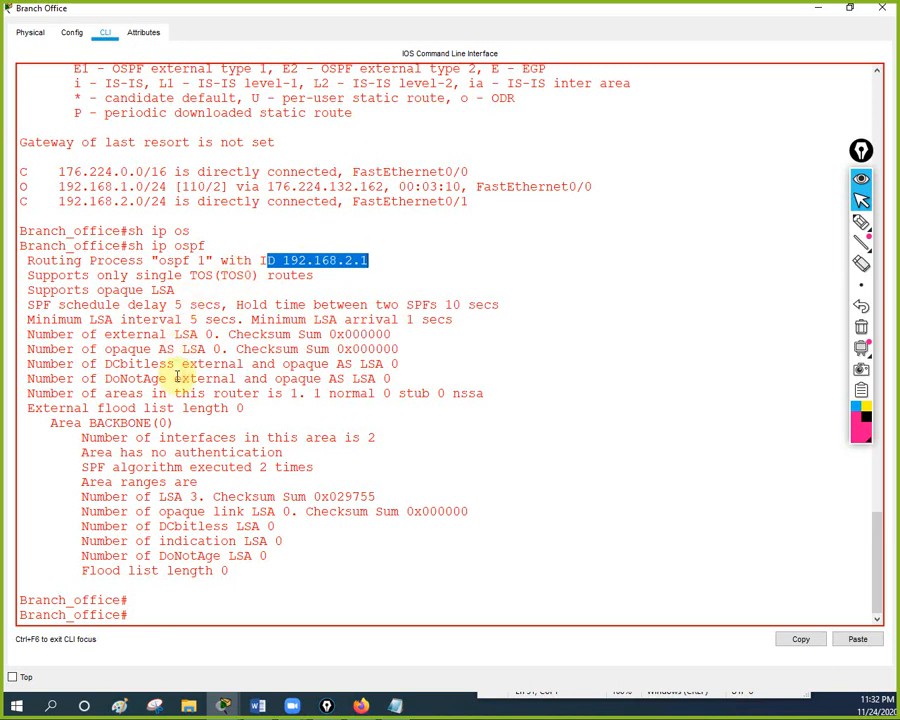
# Run sh ip ospf database on Branch_office and examine the router link states and net link states.
pyautogui.write('sh ip ')
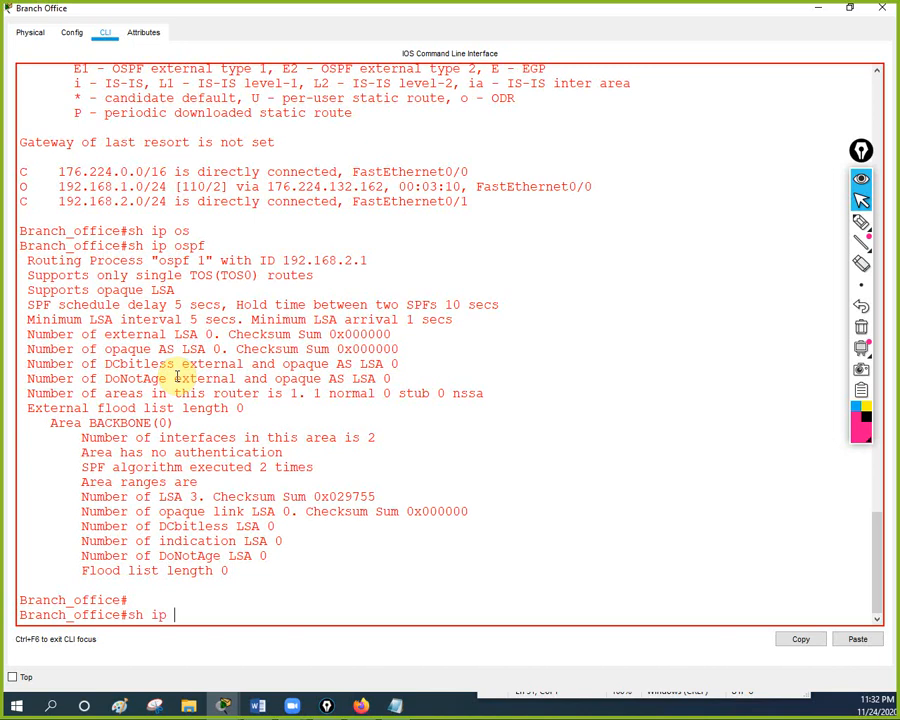
pyautogui.write('os')
pyautogui.press('Tab')
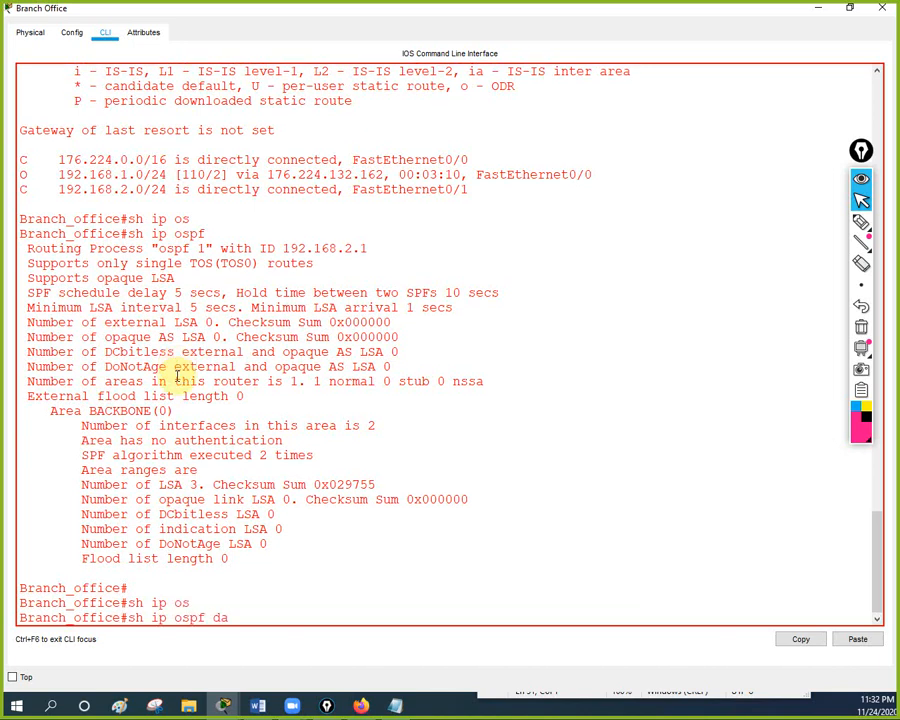
pyautogui.write('da')
pyautogui.press('Tab')
pyautogui.press('Return')
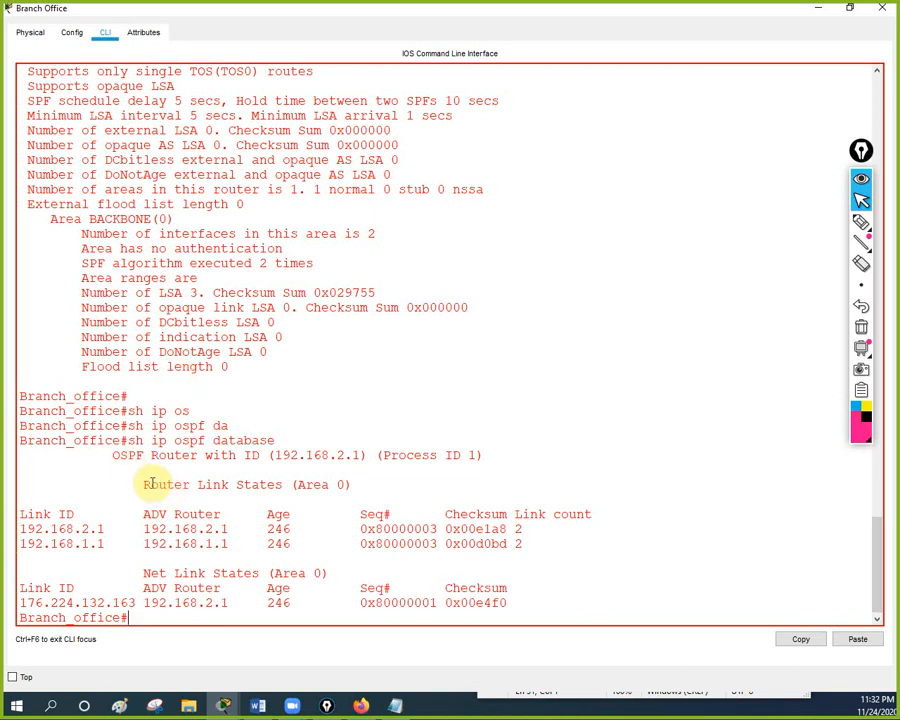
pyautogui.moveTo(142, 484); pyautogui.dragTo(290, 484)
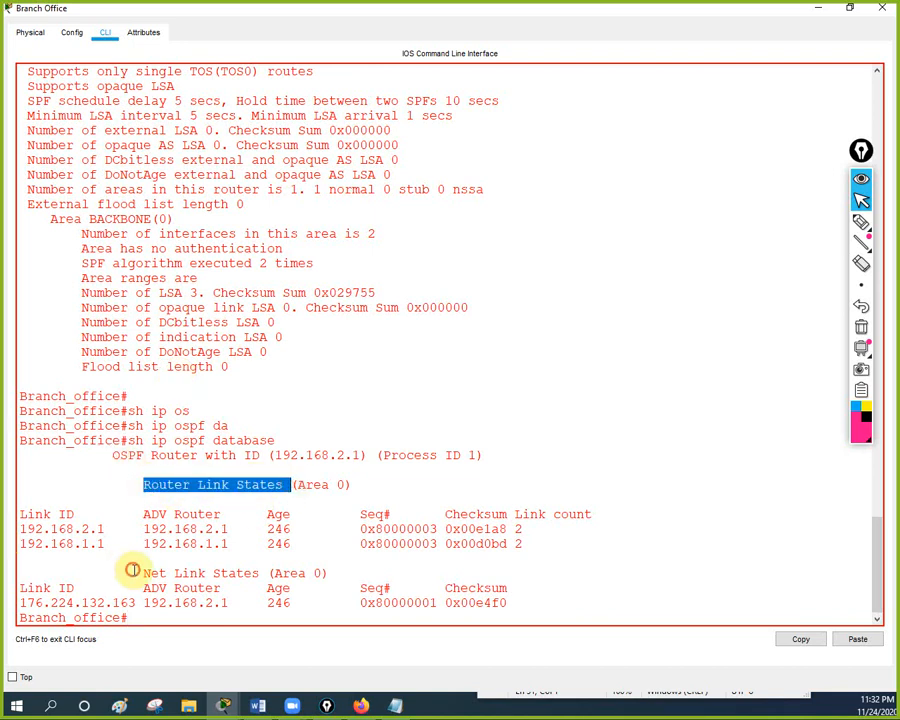
pyautogui.moveTo(136, 573); pyautogui.dragTo(20, 514)
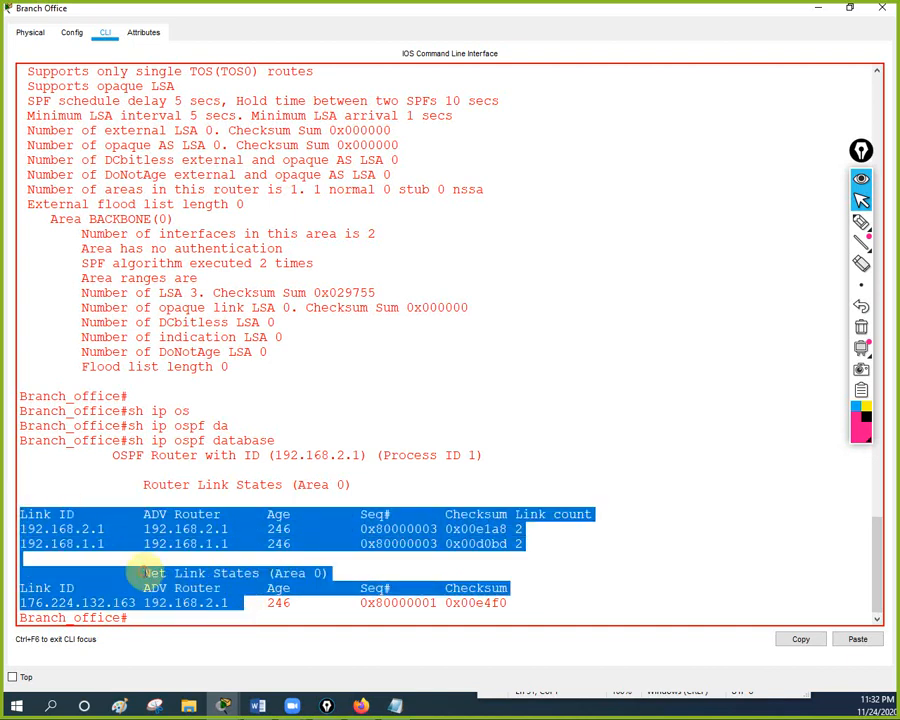
pyautogui.click(168, 574)
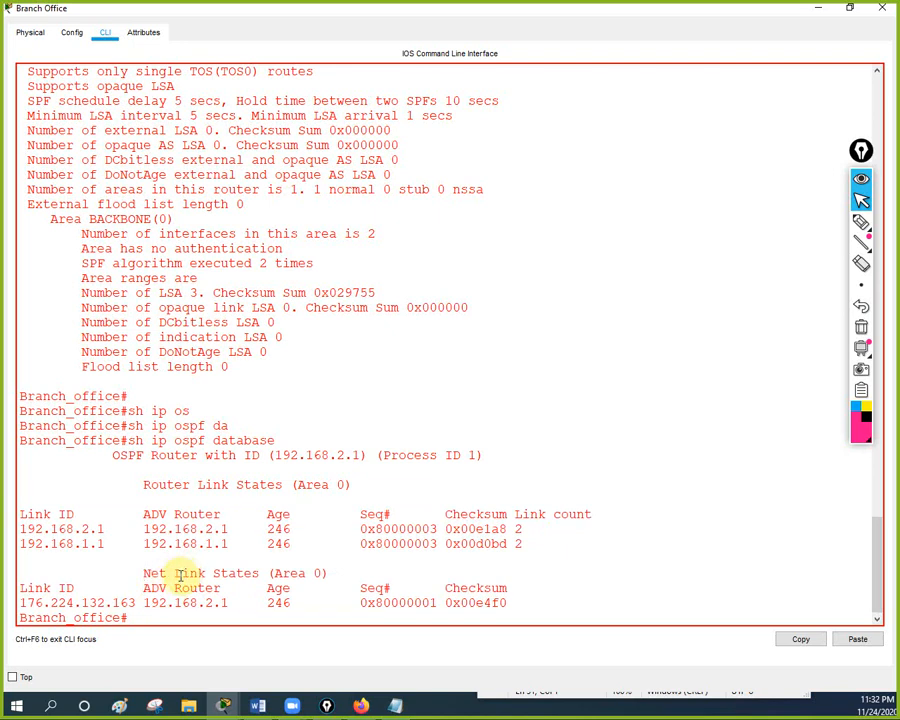
# List the available sh ip ospf options on Branch_office with the ? help.
pyautogui.press('Up')
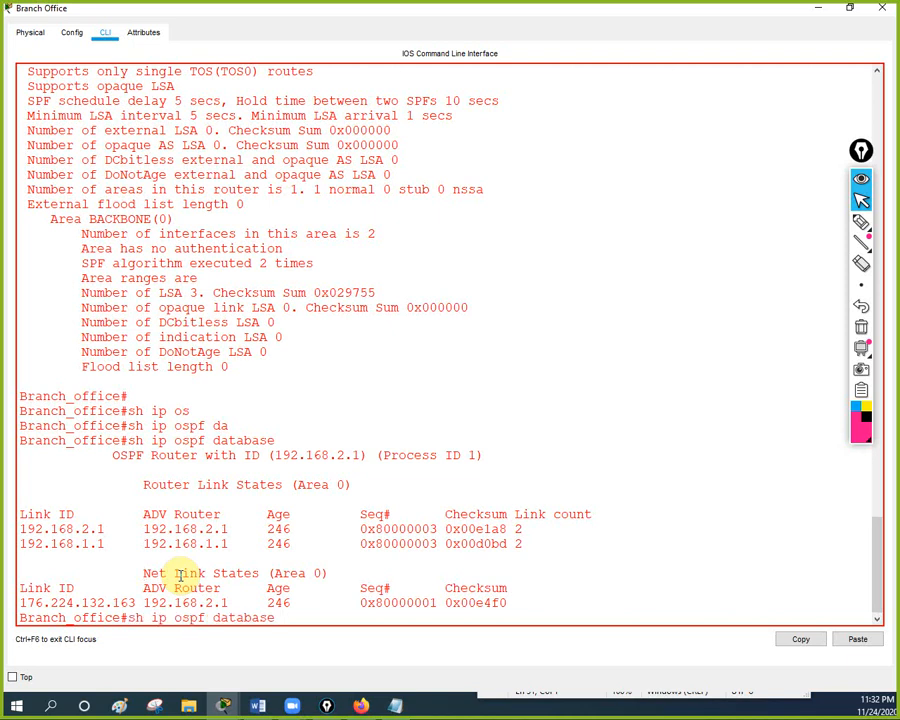
pyautogui.press('BackSpace')
pyautogui.press('BackSpace')
pyautogui.press('BackSpace')
pyautogui.press('BackSpace')
pyautogui.press('BackSpace')
pyautogui.press('BackSpace')
pyautogui.press('BackSpace')
pyautogui.press('BackSpace')
pyautogui.write('?')
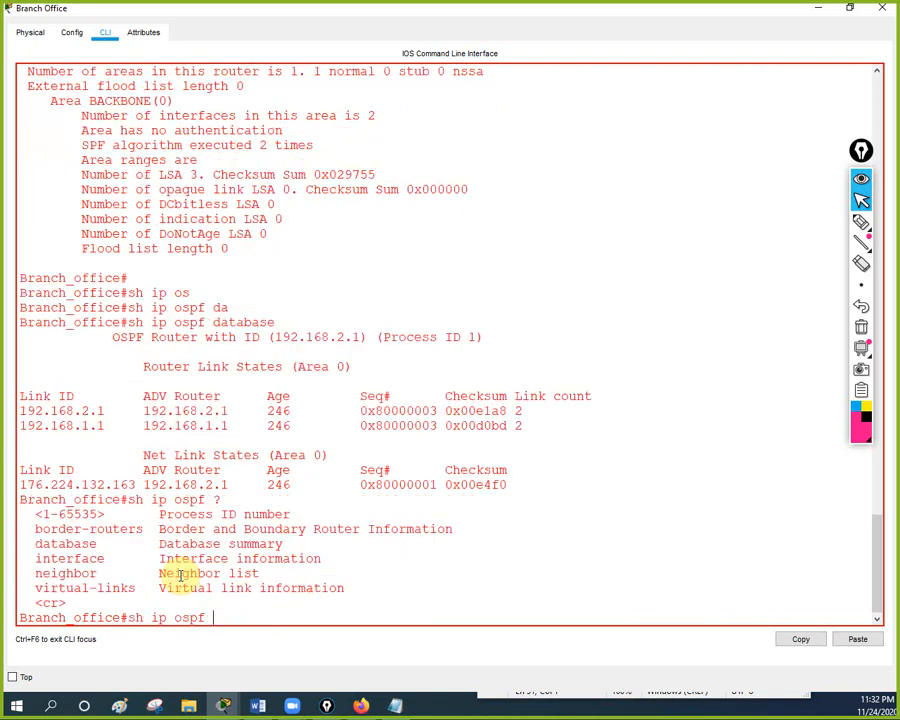
# Run sh ip ospf again and page through its output to a fresh Branch_office prompt.
pyautogui.press('Return')
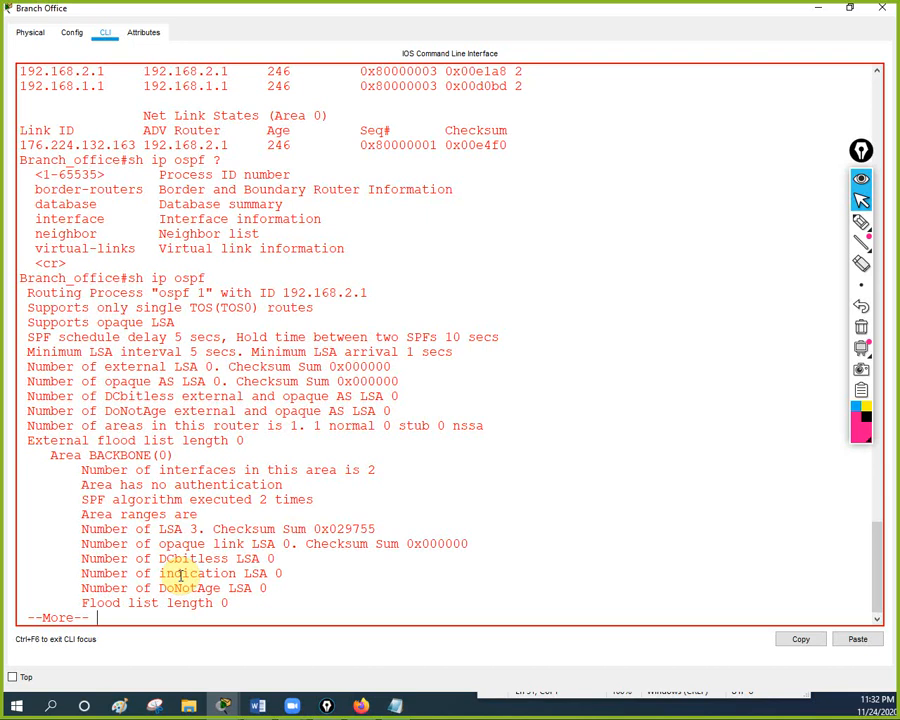
pyautogui.press('Return')
pyautogui.press('Return')
pyautogui.press('Return')
pyautogui.press('Return')
pyautogui.press('Return')
# Display the sh ip ospf ? options once more and run sh ip ospf neighbor on Branch_office.
pyautogui.press('Up')
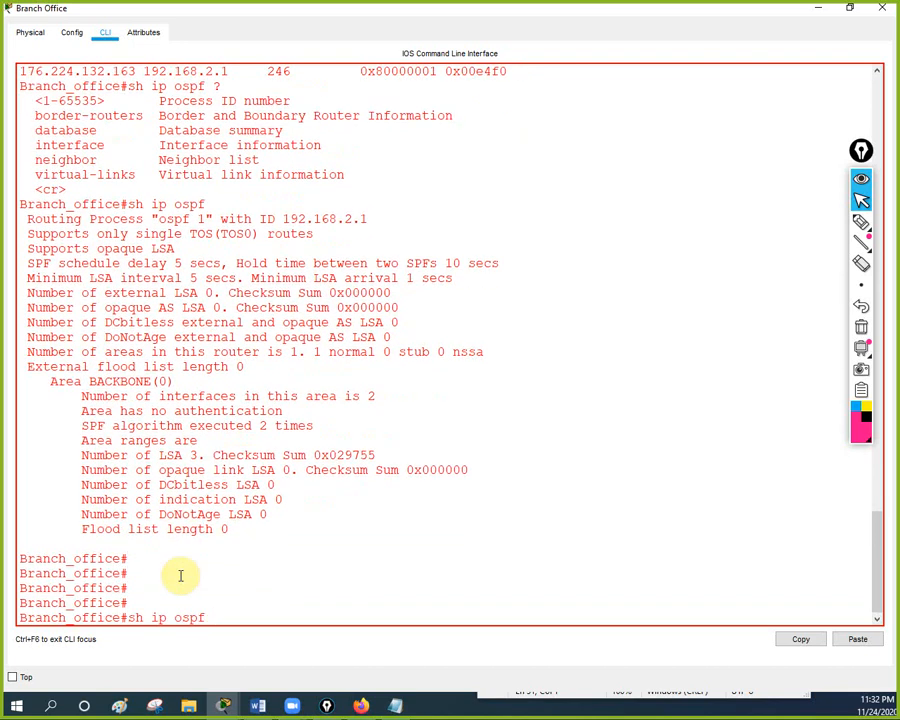
pyautogui.write('?')
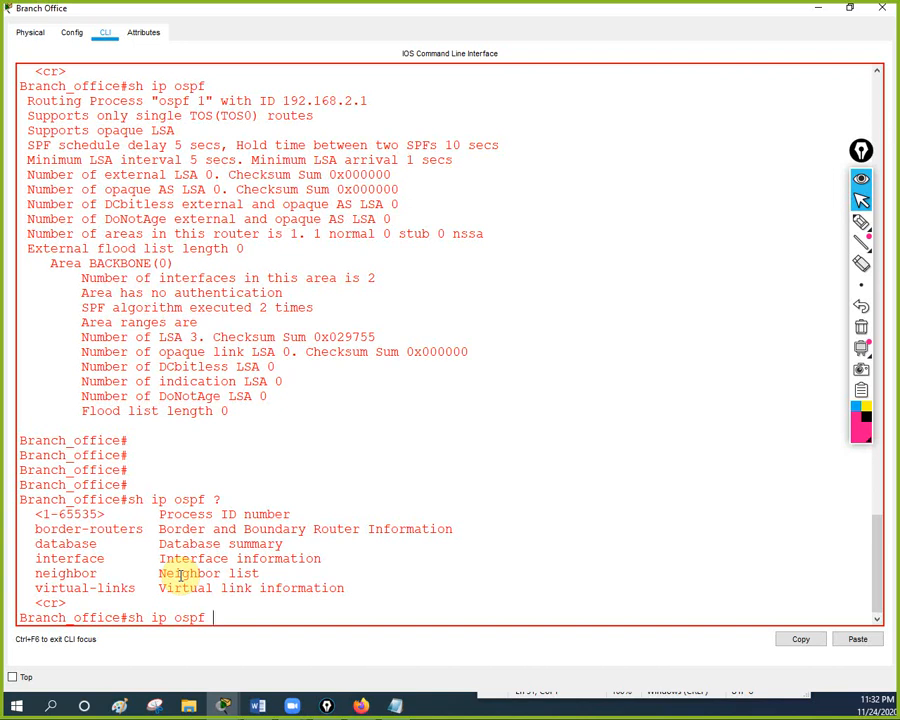
pyautogui.write('ne')
pyautogui.press('Tab')
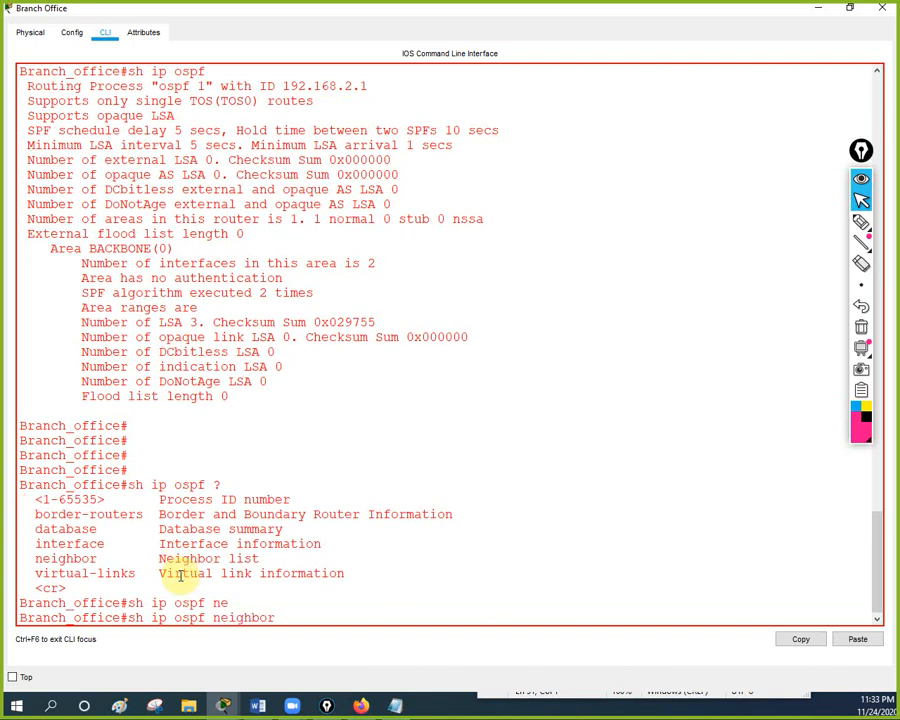
pyautogui.press('Return')
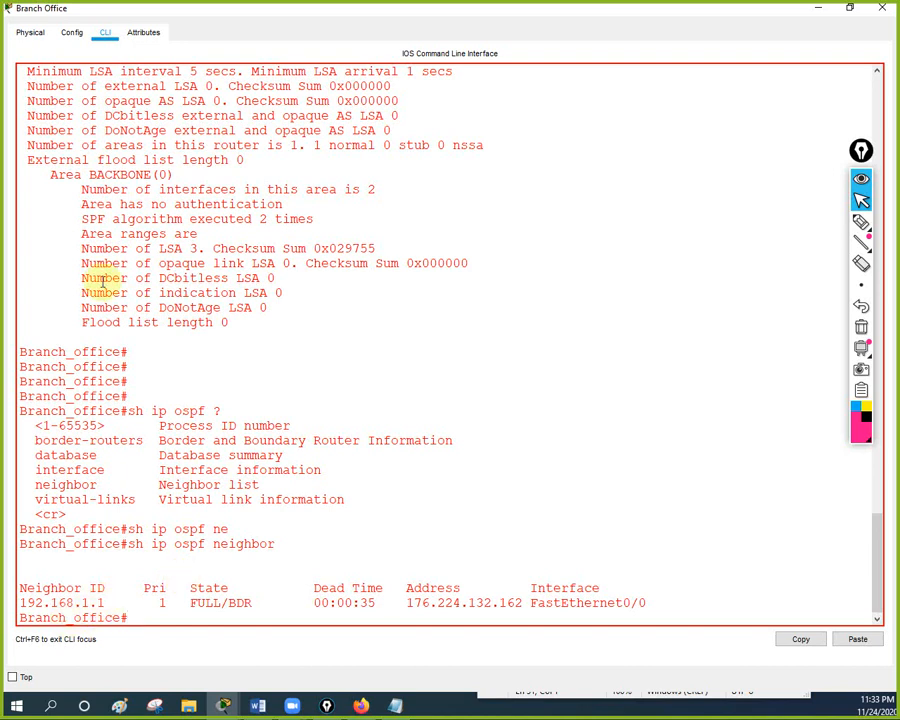
# Restore the Branch Office window to a smaller size, move it to check the topology behind it, and maximize it again.
pyautogui.moveTo(160, 16); pyautogui.dragTo(566, 356)
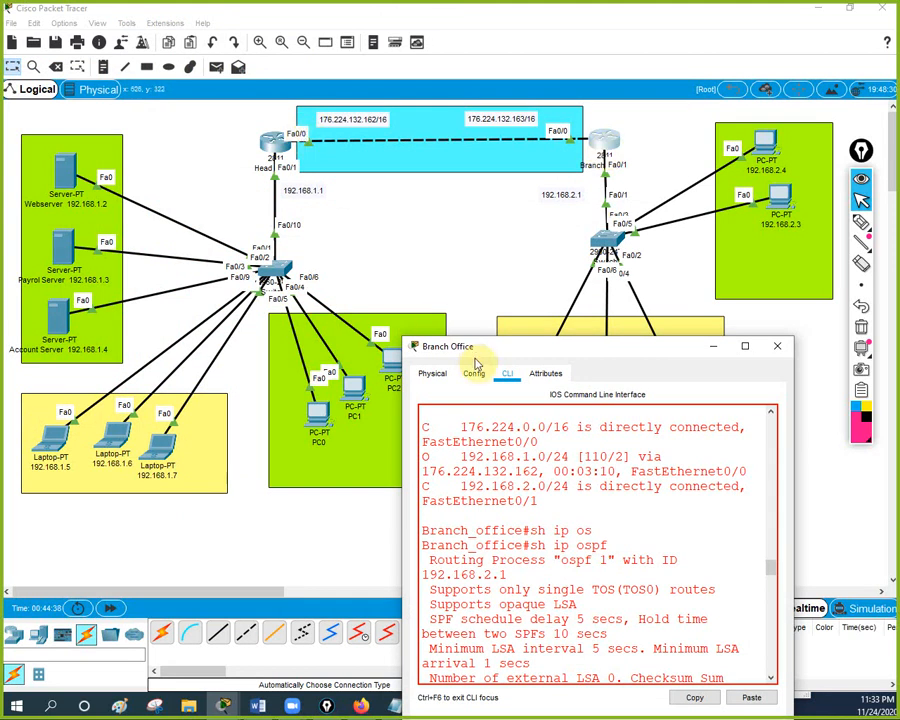
pyautogui.moveTo(503, 346); pyautogui.dragTo(528, 214)
pyautogui.moveTo(426, 310); pyautogui.dragTo(217, 286)
pyautogui.click(540, 280)
pyautogui.click(773, 226)
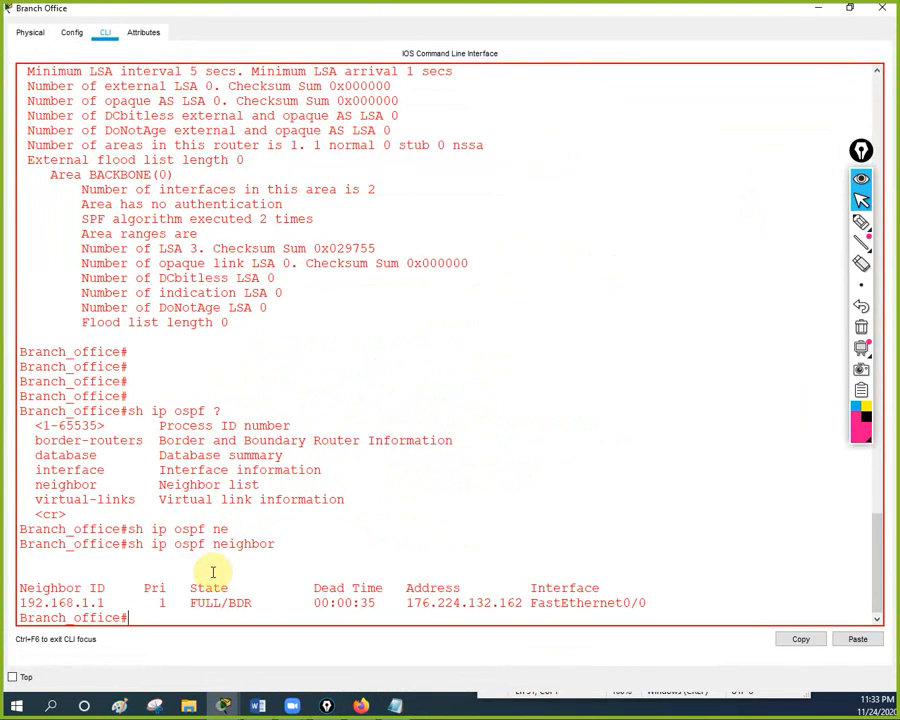
# Examine the OSPF neighbor's ID, state, address and interface, then minimize the Branch Office window.
pyautogui.moveTo(114, 598); pyautogui.dragTo(6, 600)
pyautogui.moveTo(190, 603); pyautogui.dragTo(232, 601)
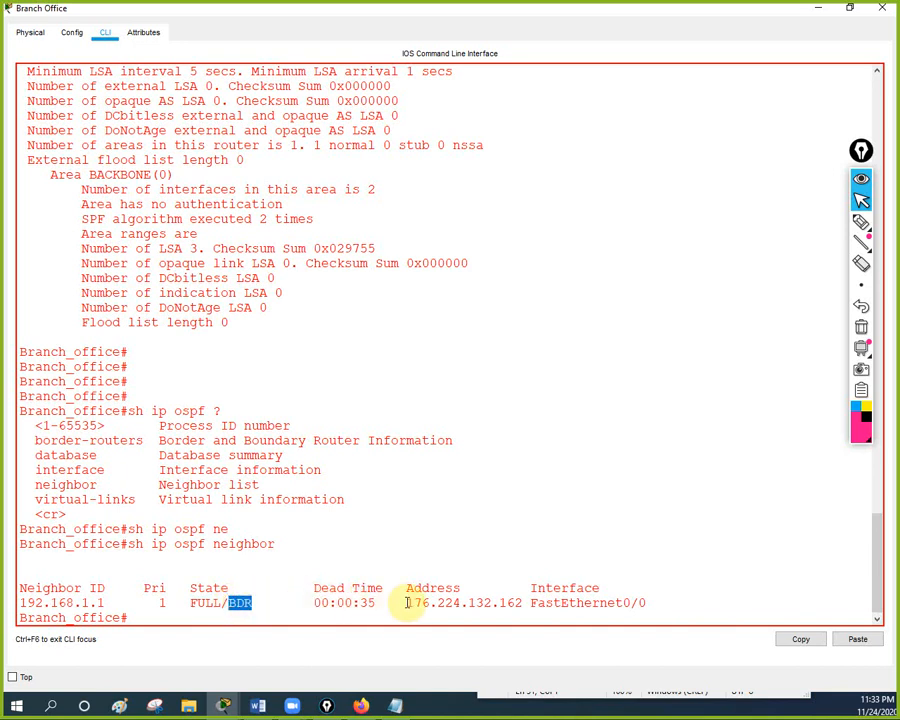
pyautogui.moveTo(406, 600); pyautogui.dragTo(647, 603)
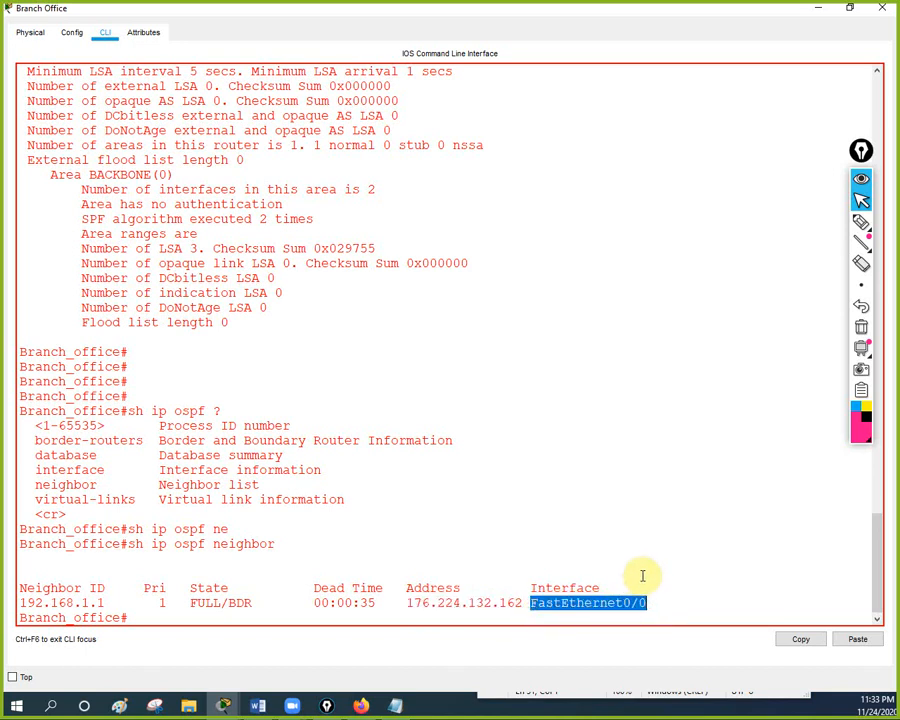
pyautogui.click(819, 9)
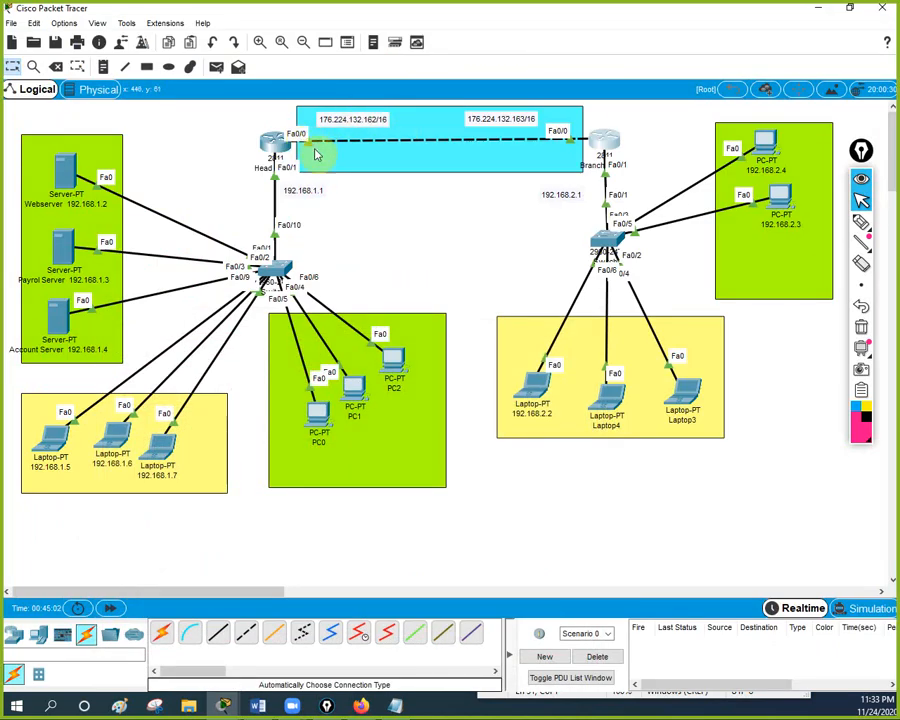
# Open the command prompt of the PC 192.168.2.4 and ping the Webserver at 192.168.1.2.
pyautogui.click(766, 146)
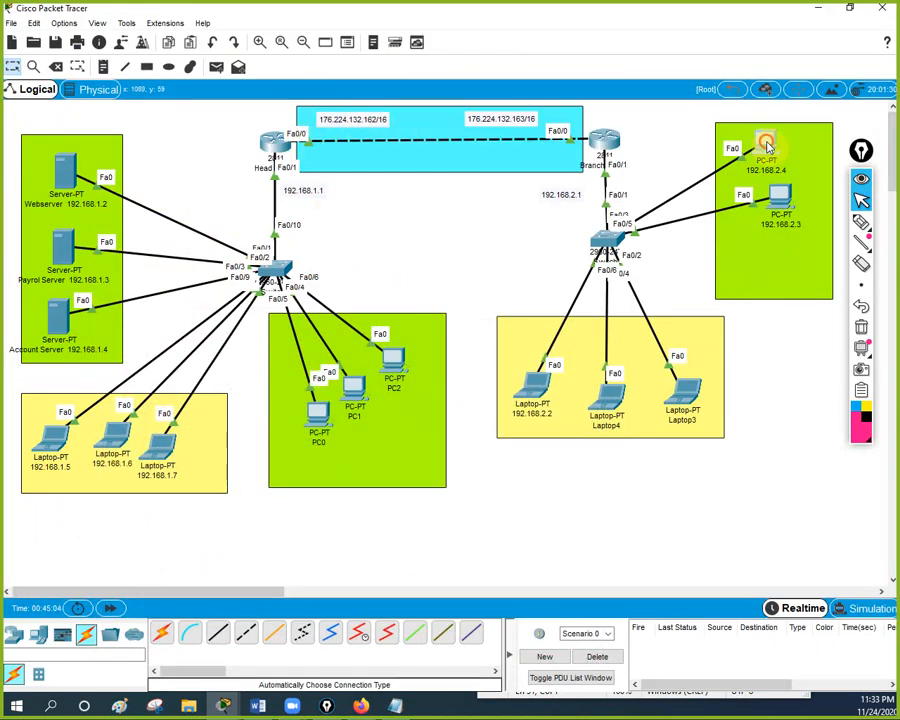
pyautogui.click(460, 439)
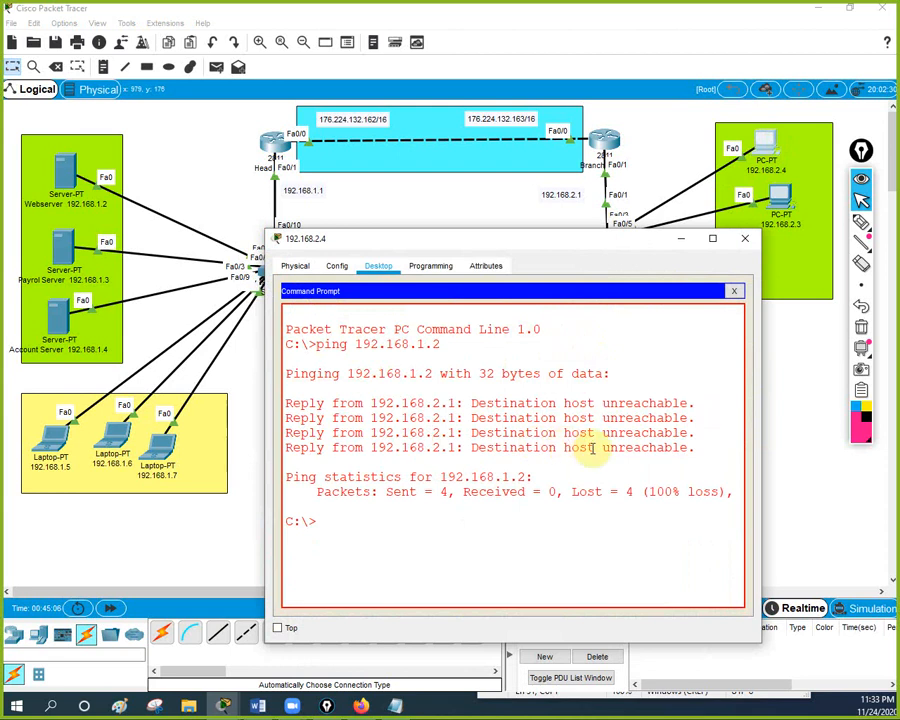
pyautogui.press('Up')
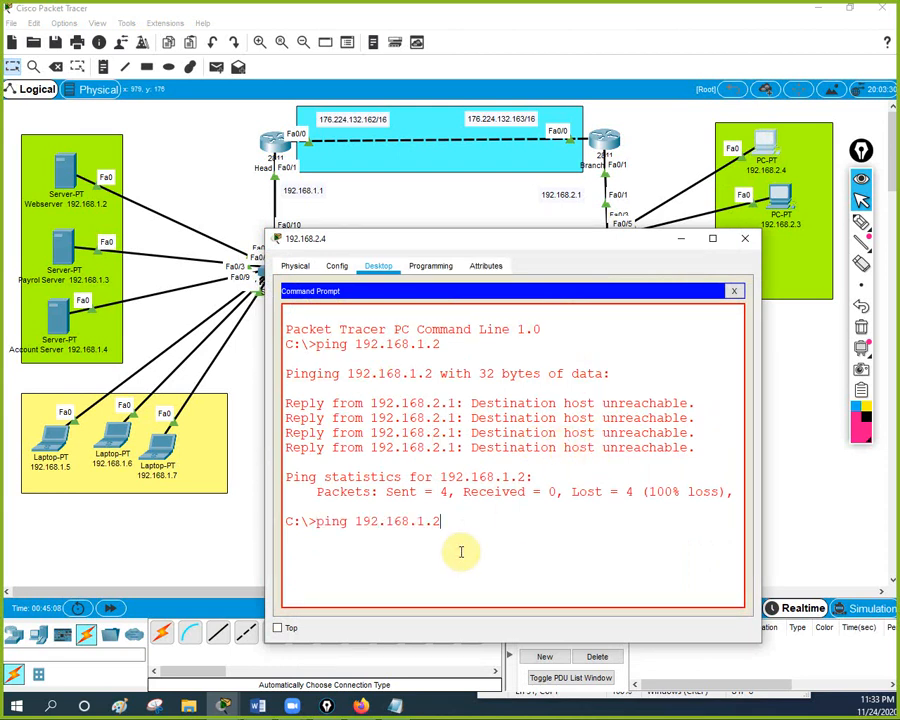
pyautogui.press('Return')
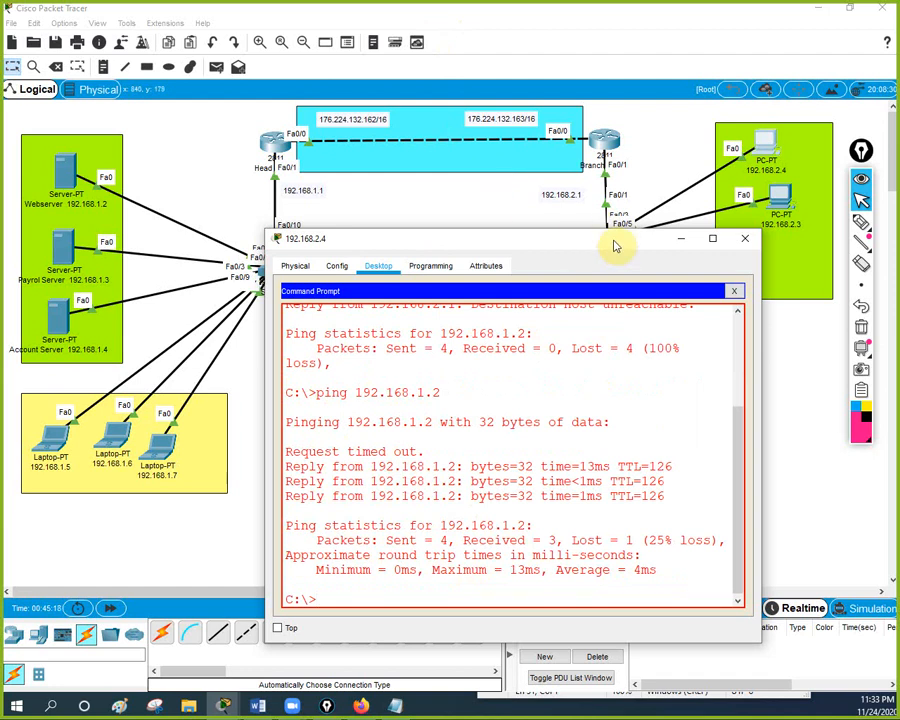
# Repeat the ping to 192.168.1.2 from PC 192.168.2.4 and close the PC's window.
pyautogui.moveTo(614, 242); pyautogui.dragTo(616, 172)
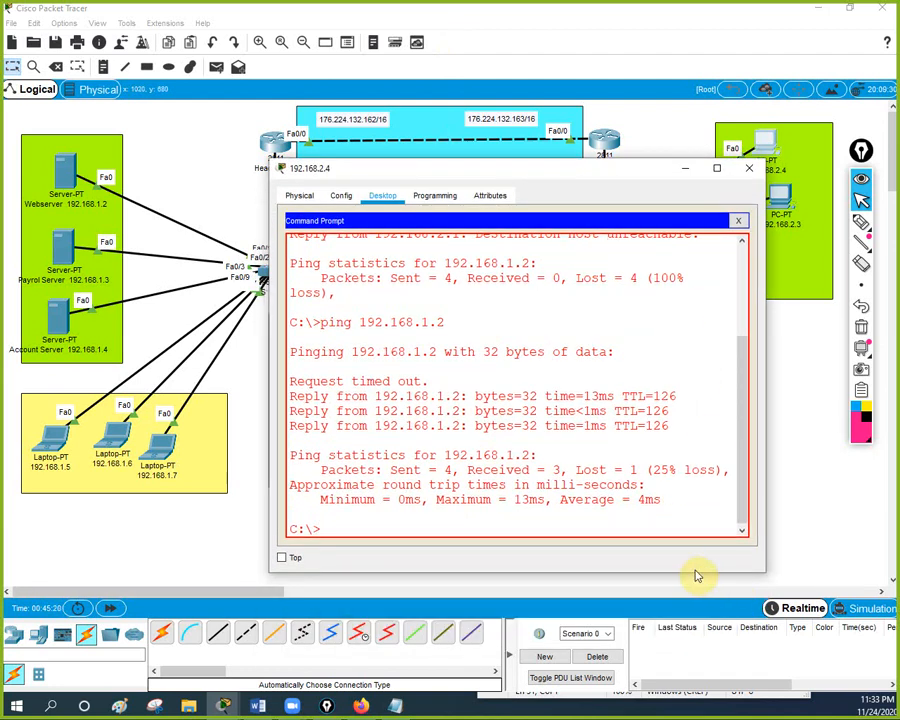
pyautogui.click(699, 572)
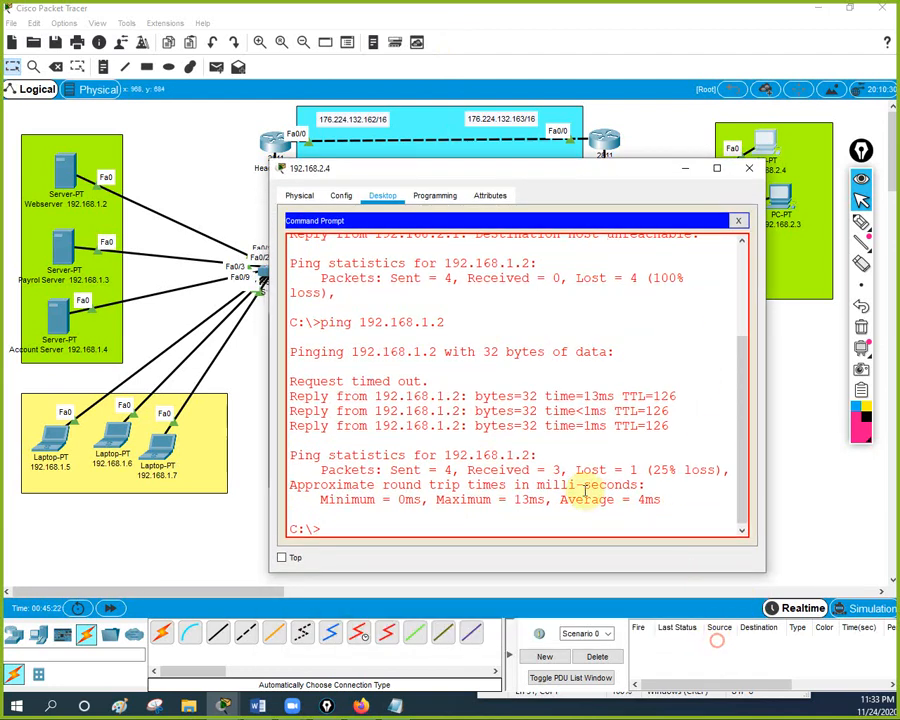
pyautogui.press('Up')
pyautogui.press('Return')
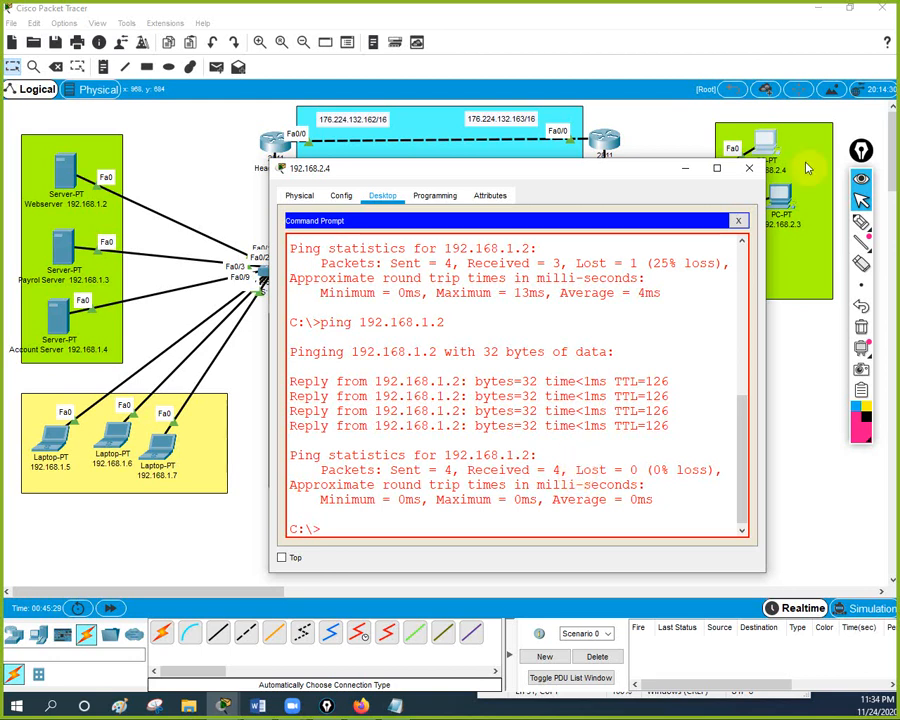
pyautogui.click(752, 170)
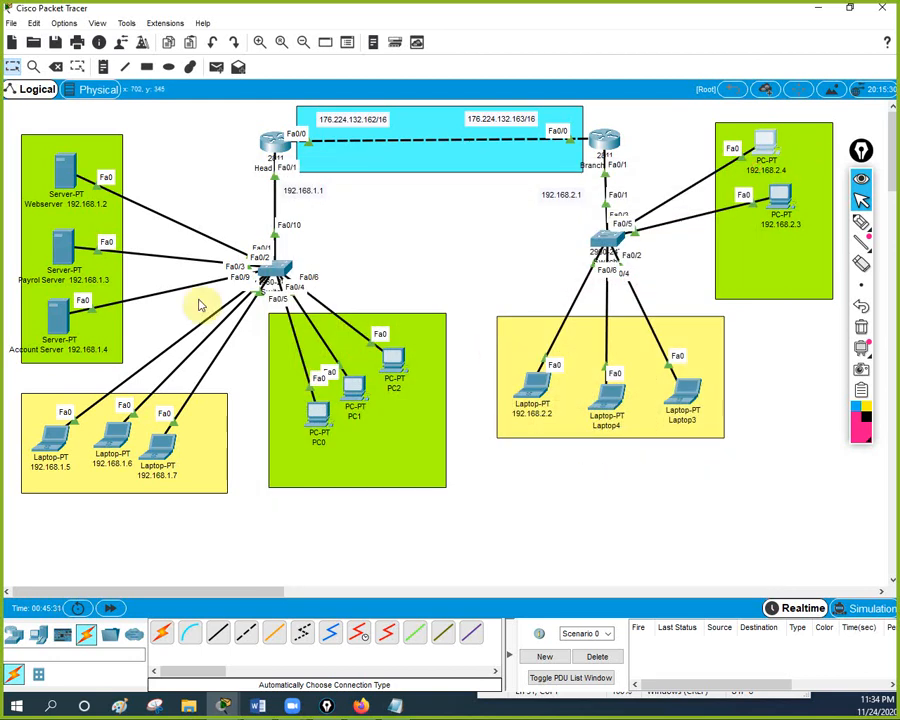